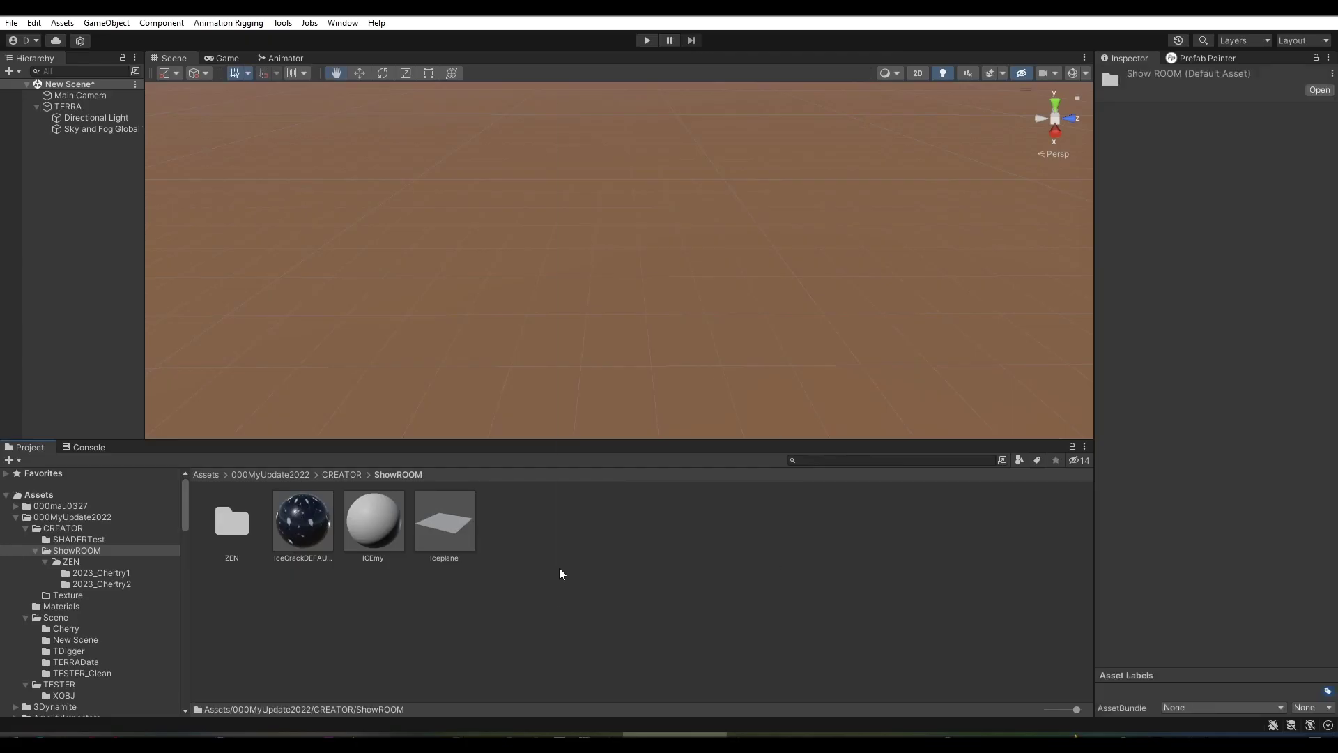
- Create an empty MapMagic graph asset named MapGen01
right_click(558, 569)
mouse_move(608, 131)
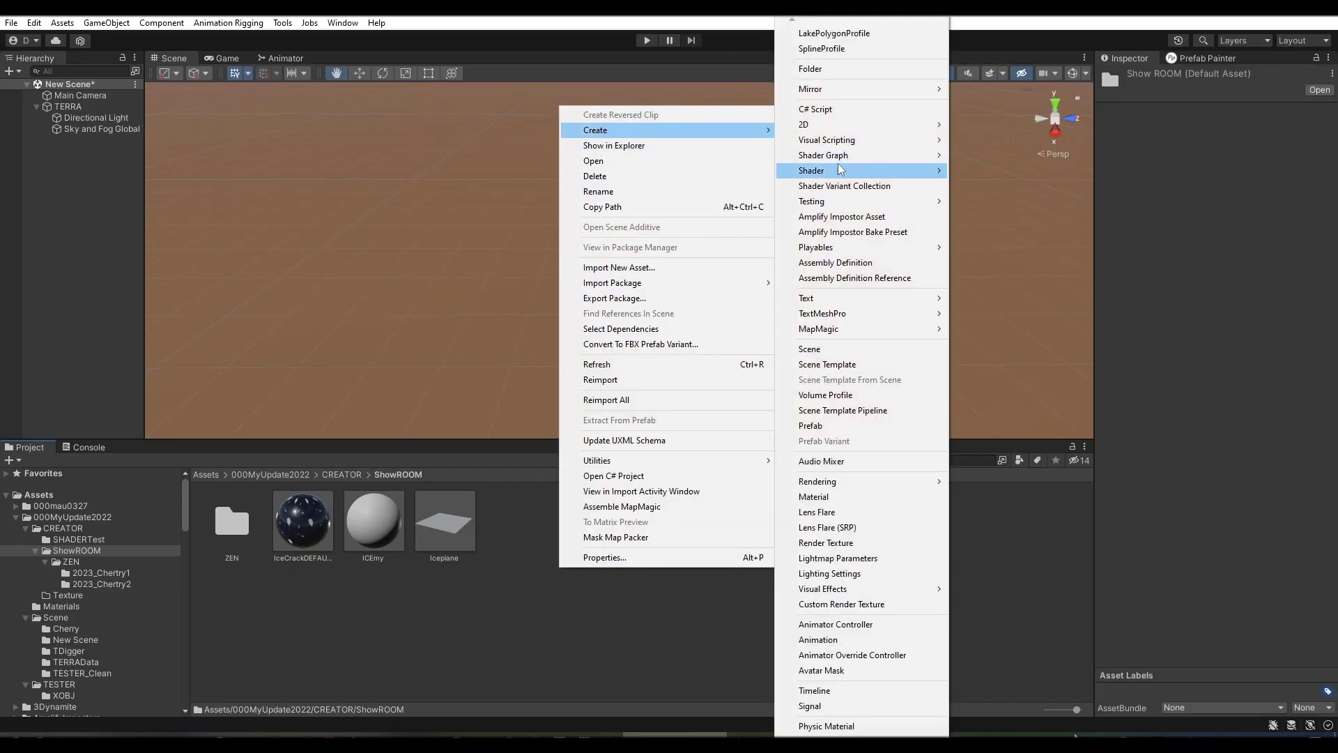
mouse_move(850, 329)
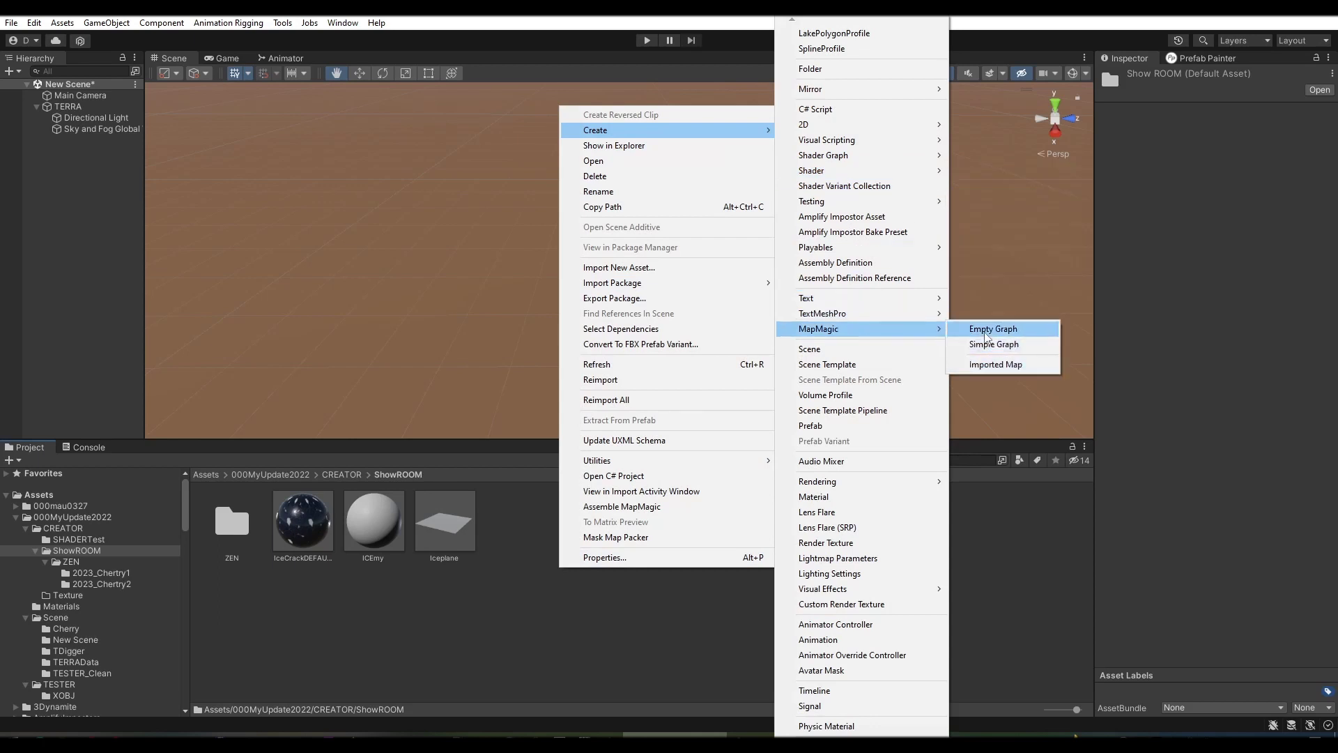
left_click(987, 335)
type("MapG")
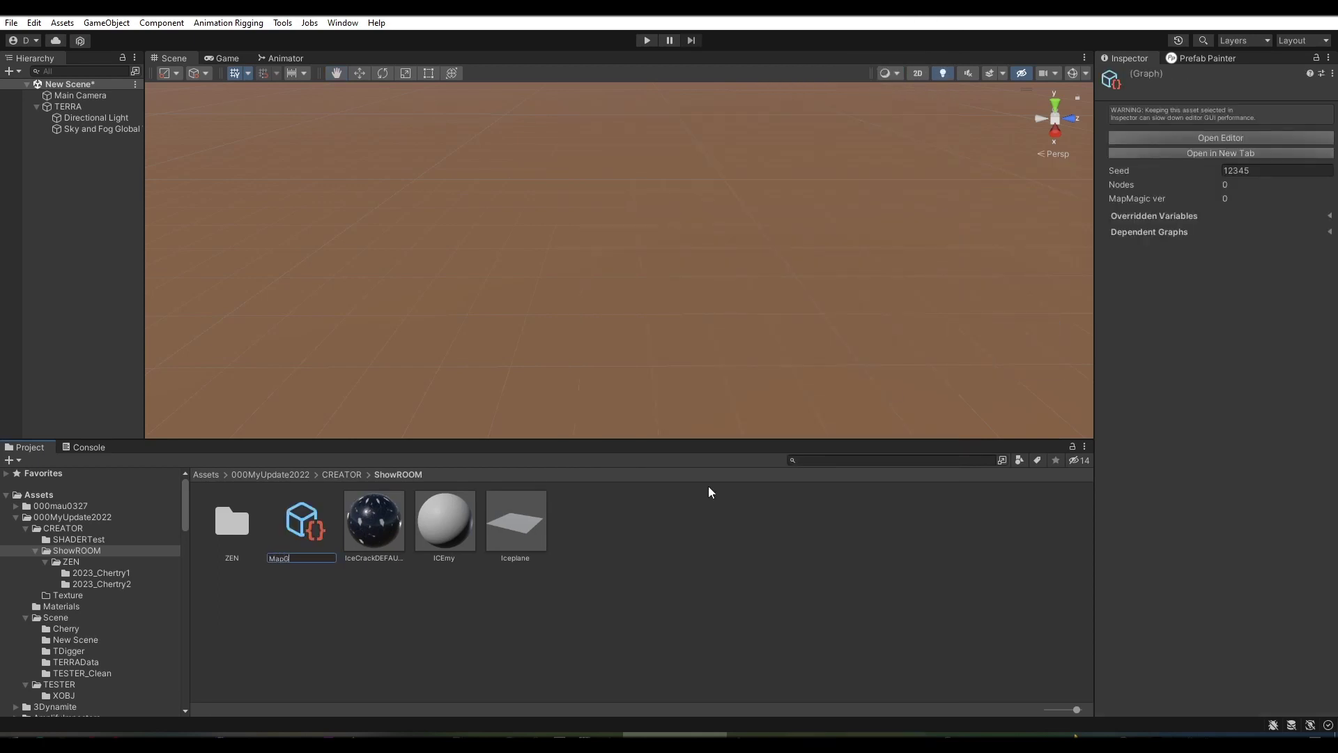
type("en01")
key("Return")
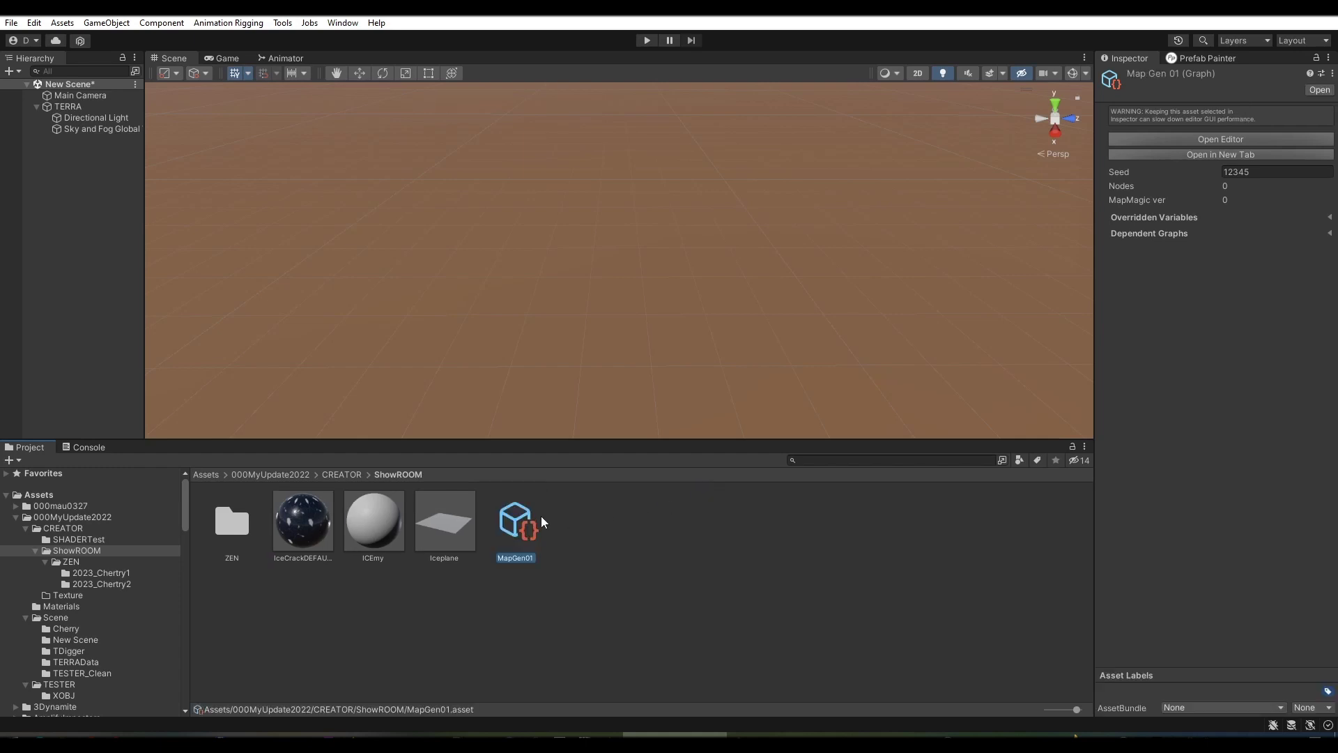
- Dock MapGen01's graph editor and drag the graph into the scene as a terrain
double_click(513, 536)
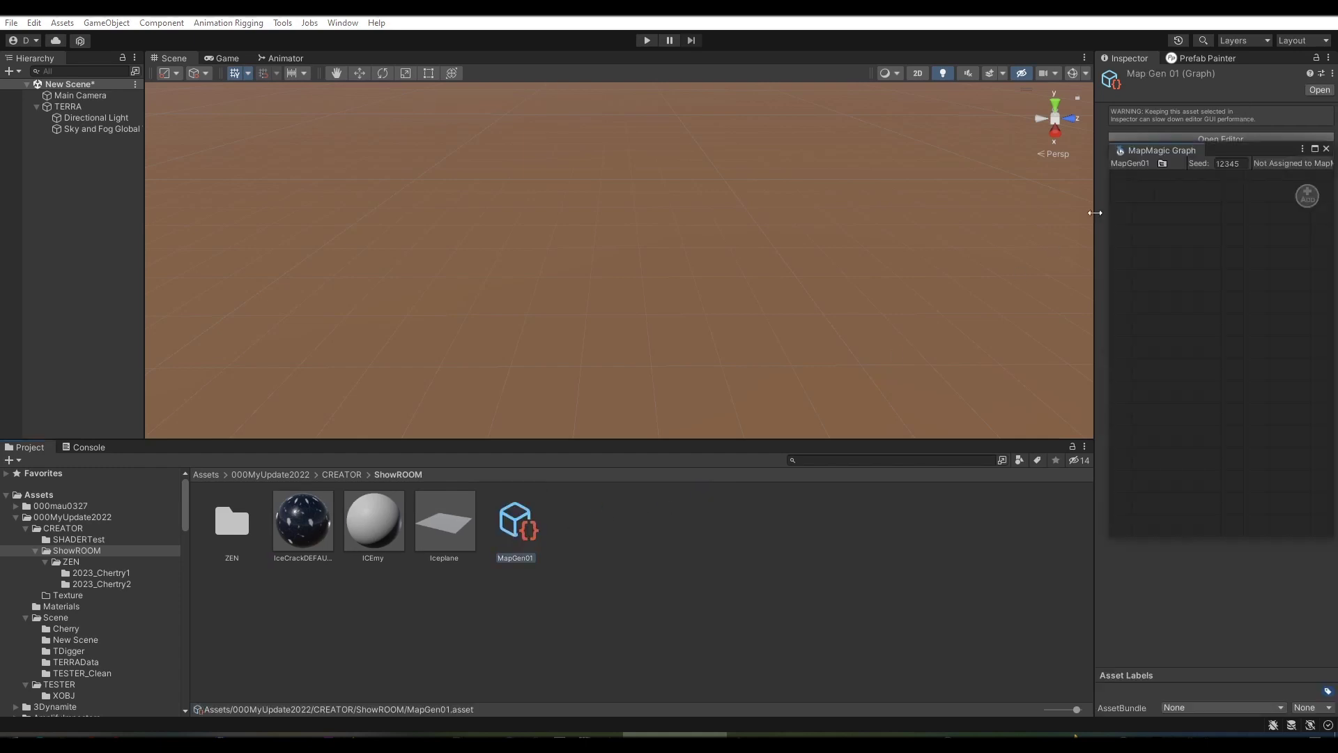
left_click_drag(1157, 151, 618, 458)
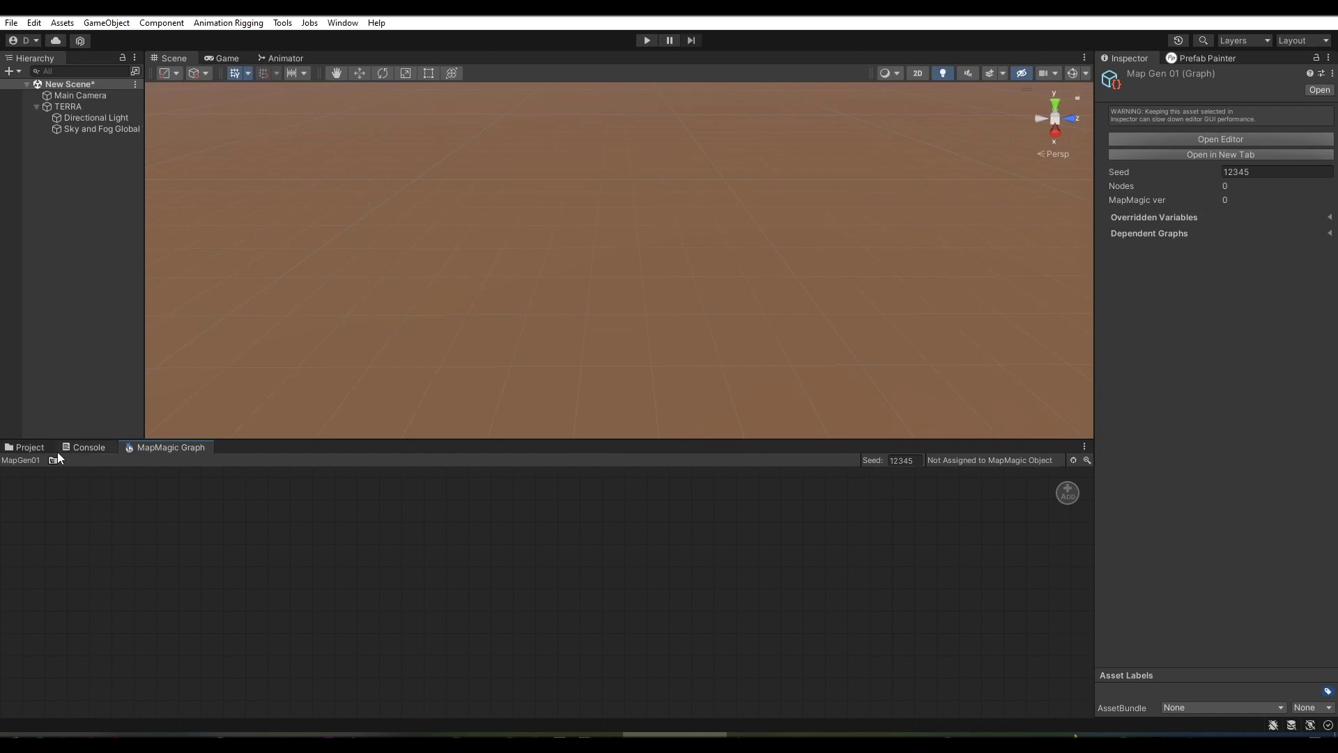
left_click(30, 447)
left_click_drag(515, 529, 595, 298)
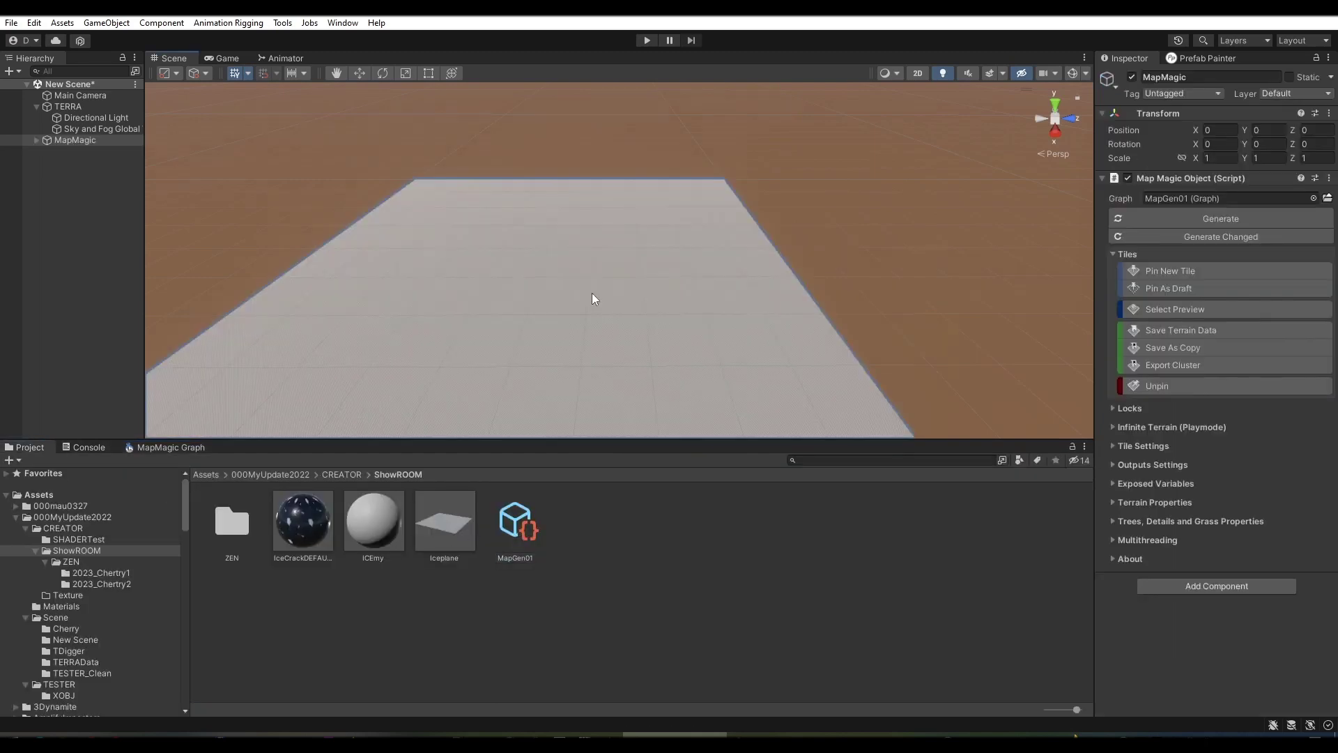
double_click(516, 533)
- Add a Noise generator node to the MapGen01 graph
right_click(416, 549)
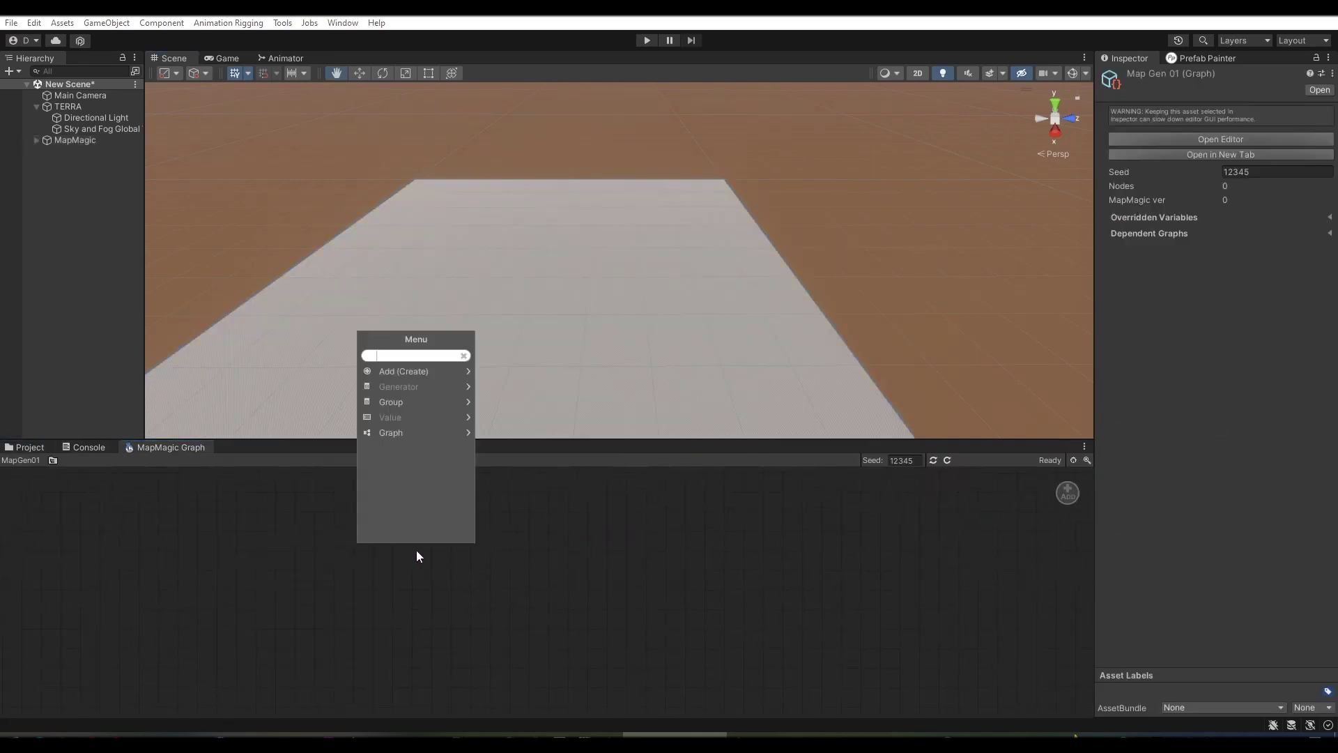
left_click(391, 372)
left_click(390, 373)
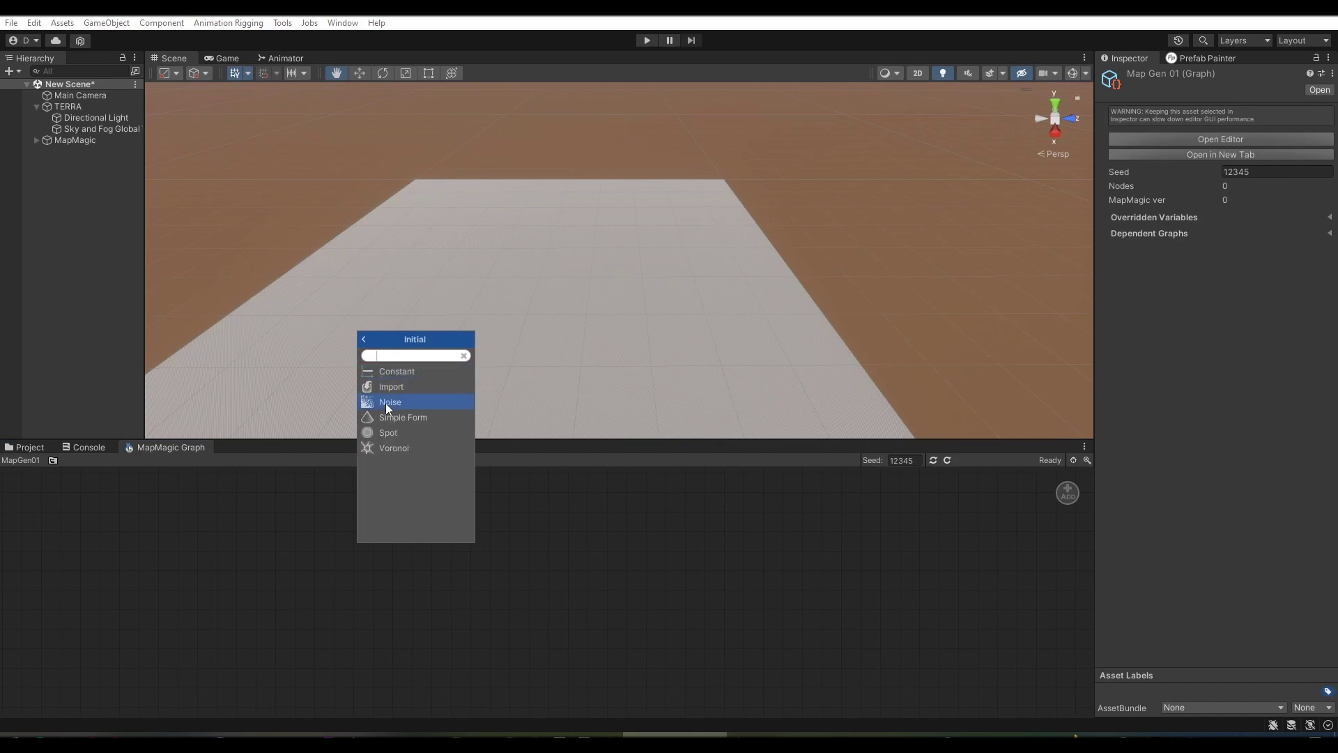
left_click(390, 401)
left_click_drag(405, 545, 331, 554)
- Add a Height output node and wire the Noise output into it
right_click(465, 556)
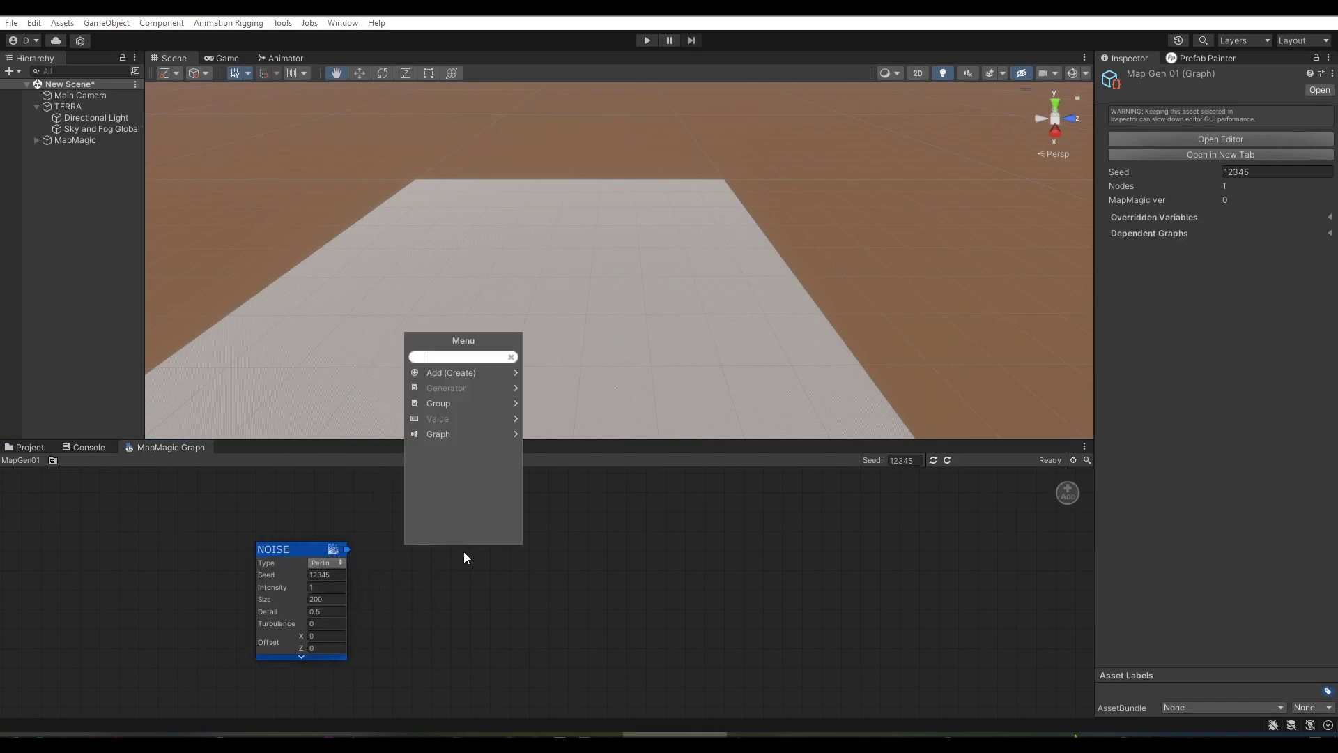
left_click(449, 373)
left_click(450, 375)
left_click(446, 403)
left_click(442, 387)
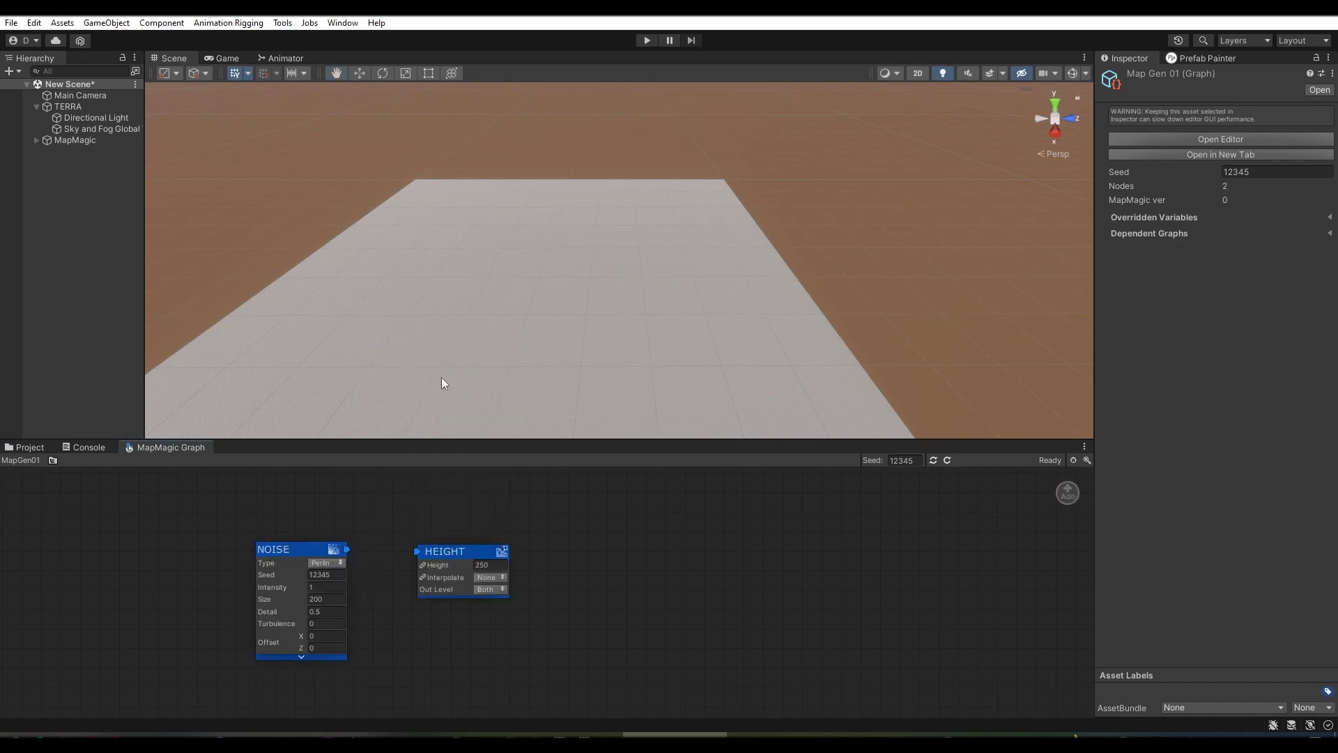
left_click_drag(473, 548, 593, 517)
left_click_drag(346, 549, 536, 520)
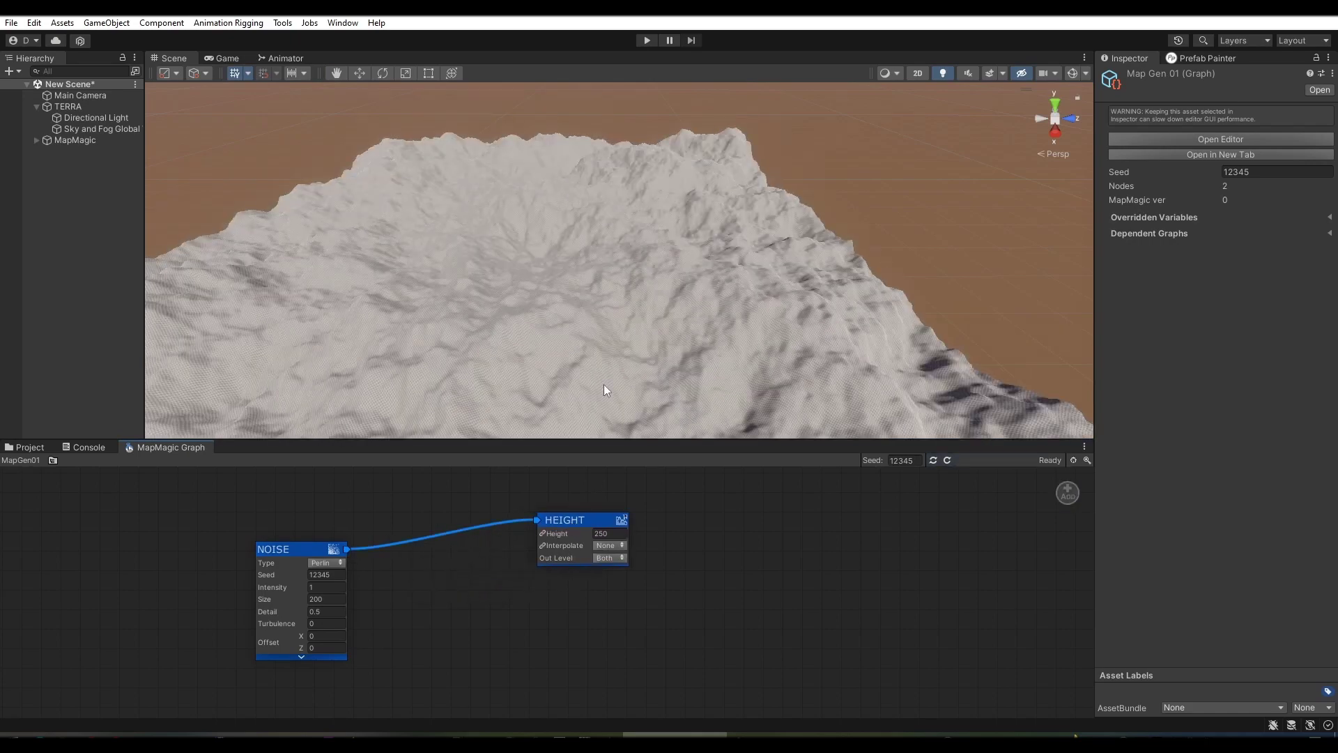
- Set the Noise seed to 12499 and reposition the Height node
right_click_drag(605, 390, 695, 317)
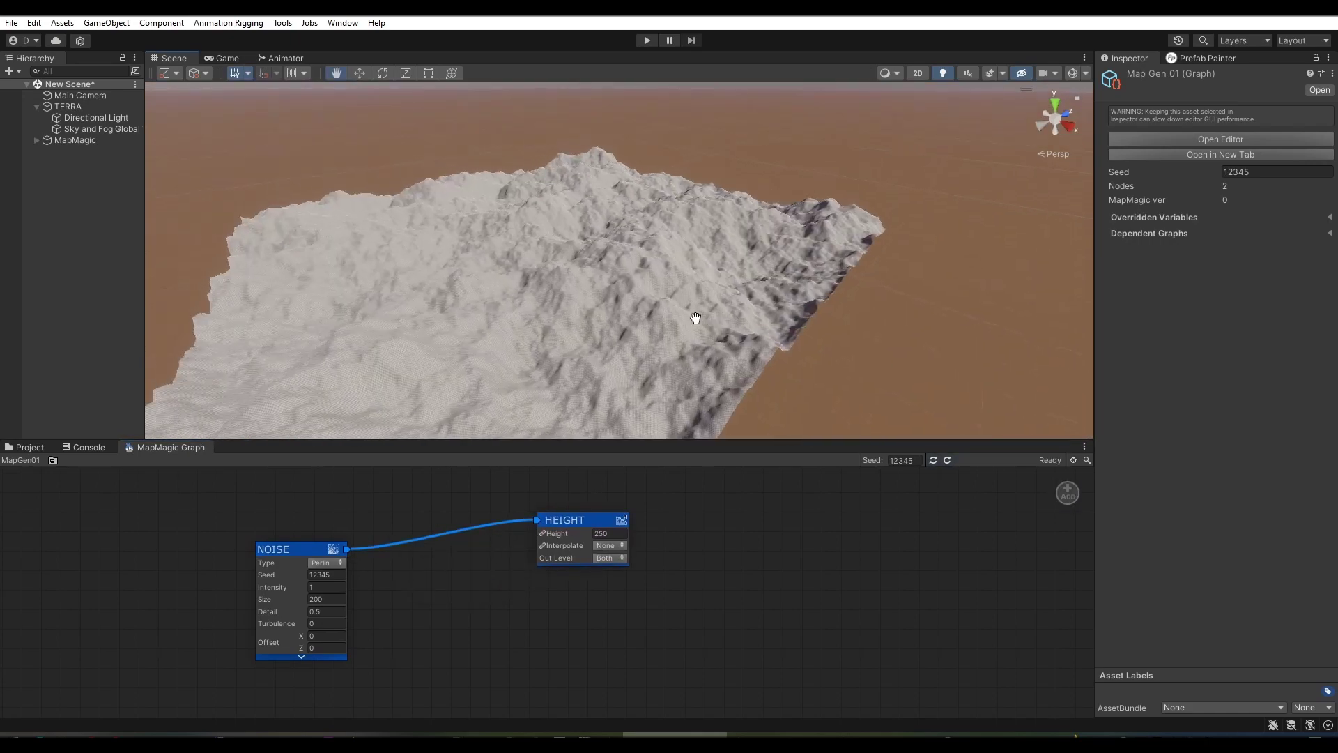
left_click_drag(267, 575, 323, 582)
right_click_drag(682, 343, 567, 381)
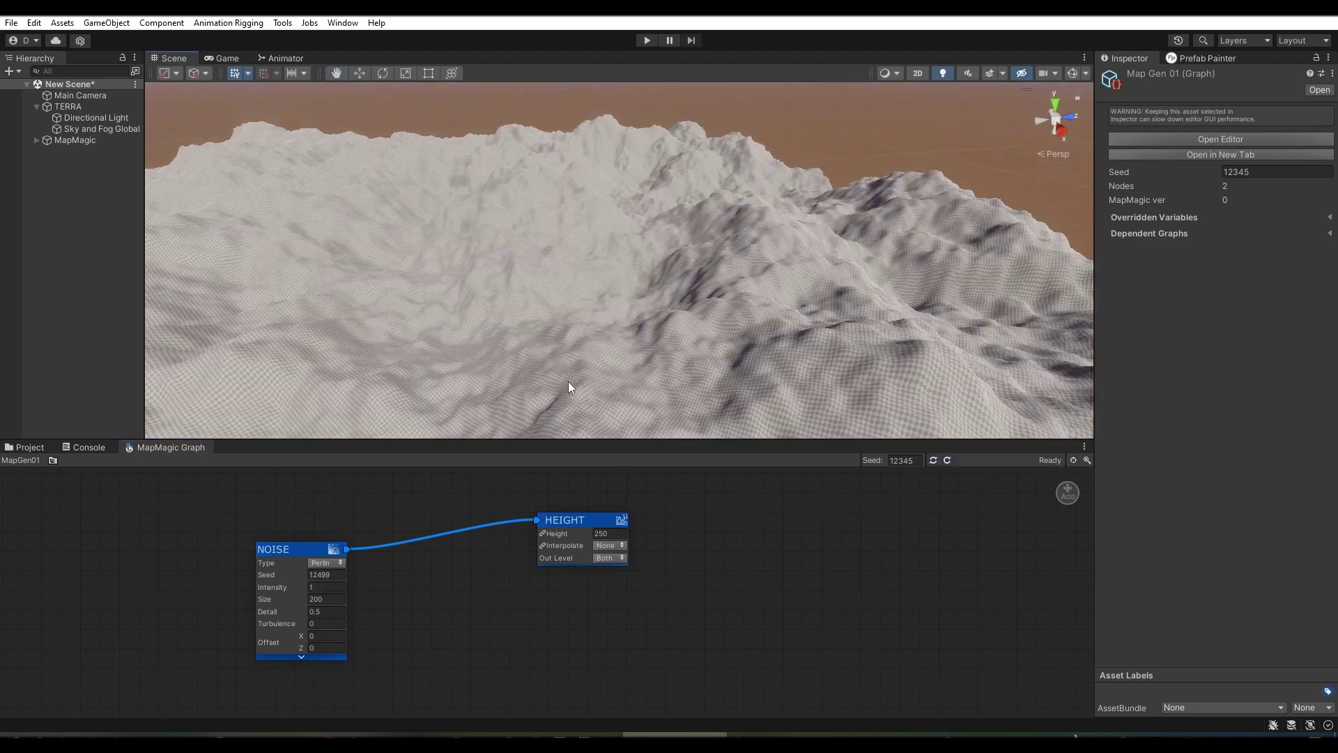
left_click_drag(567, 519, 497, 498)
- Add a Textures output node with three texture layers
right_click(614, 522)
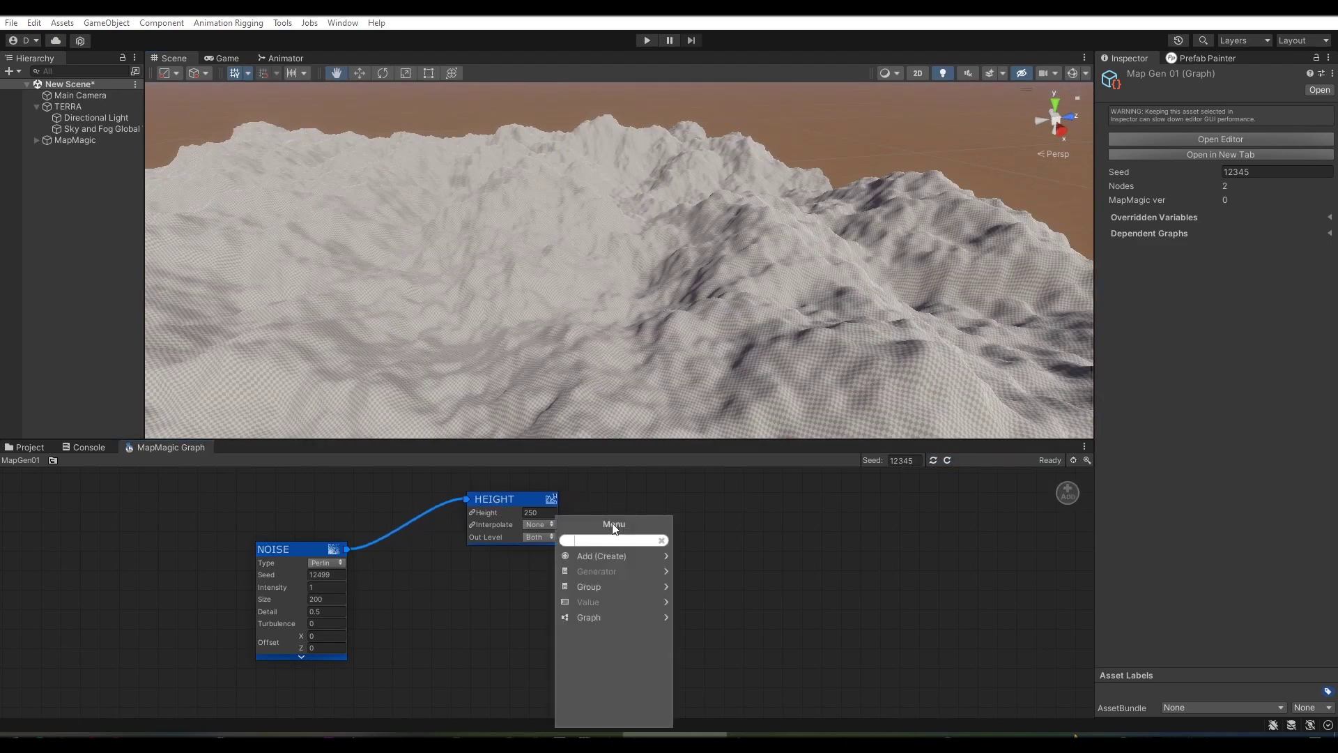
left_click(592, 555)
left_click(584, 587)
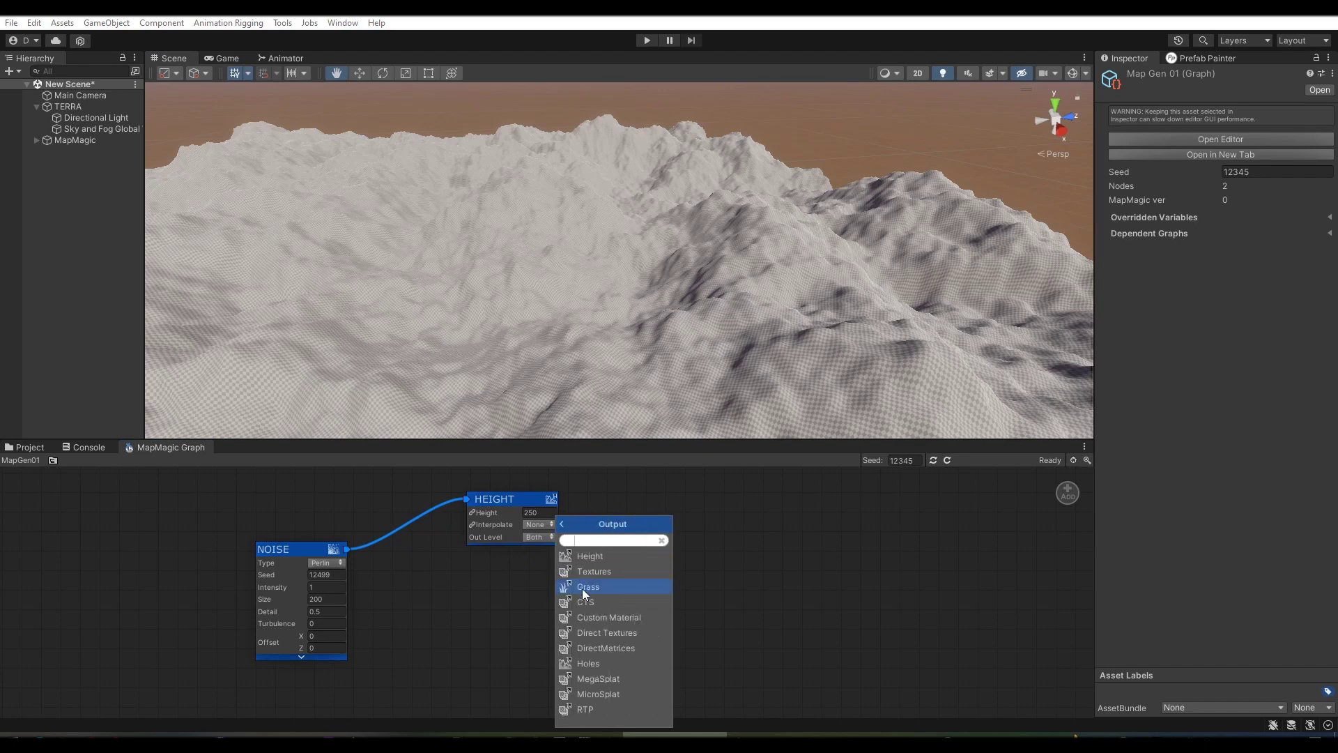
left_click(585, 571)
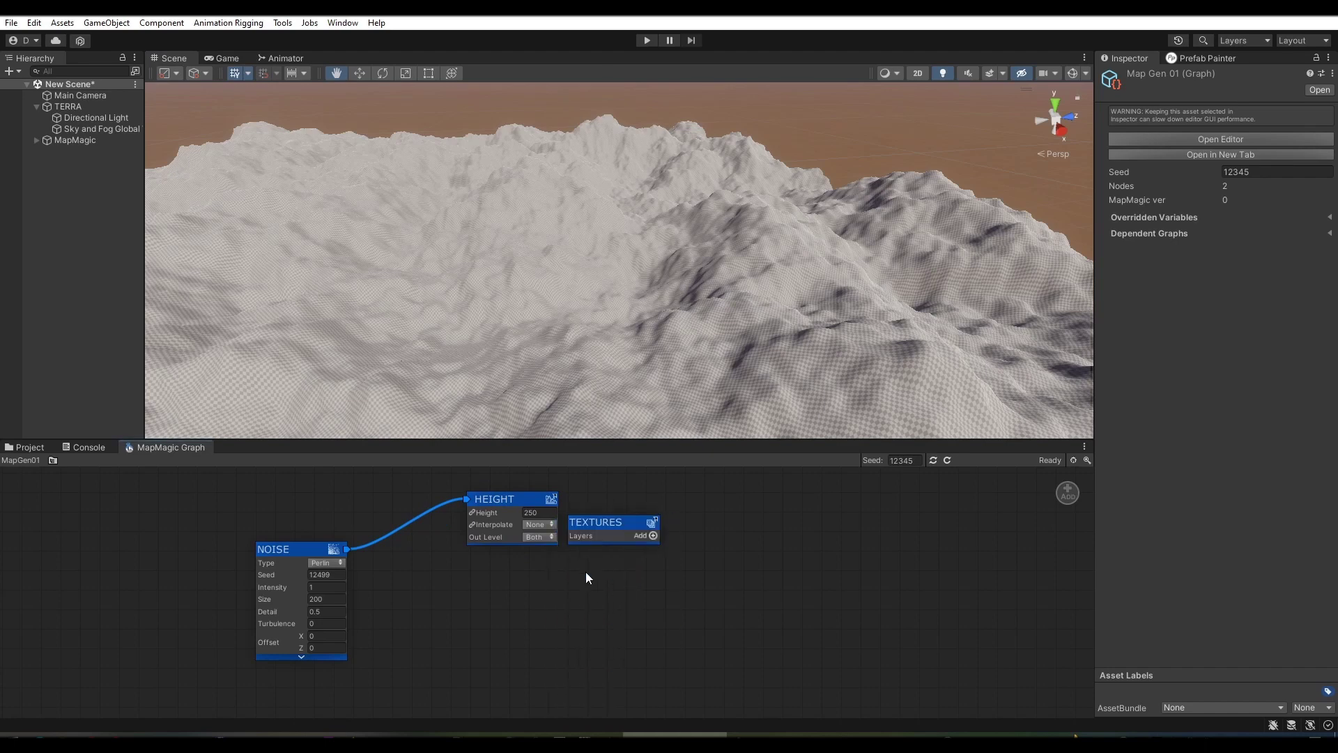
left_click_drag(617, 518, 738, 525)
left_click(759, 542)
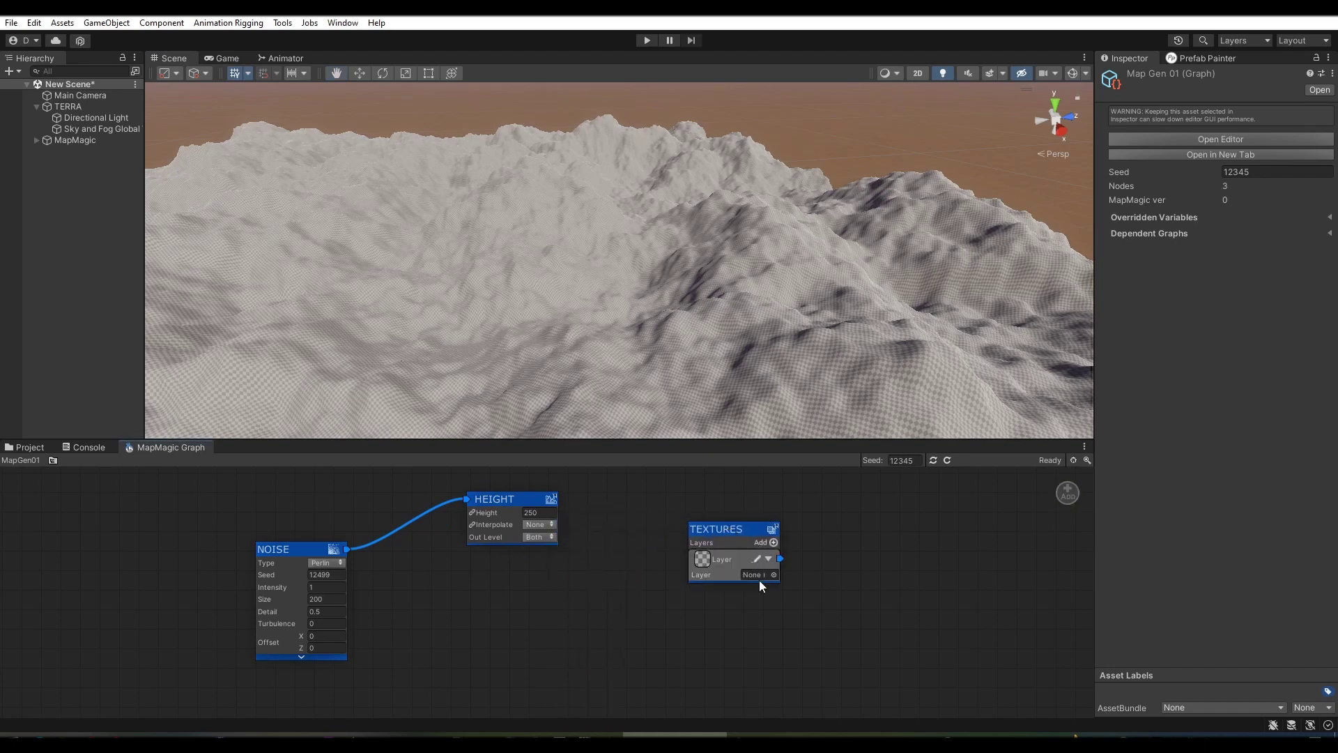
left_click(772, 542)
left_click(772, 542)
- Assign Grass_Moss_A to the first texture layer after trying several grass textures
left_click(772, 614)
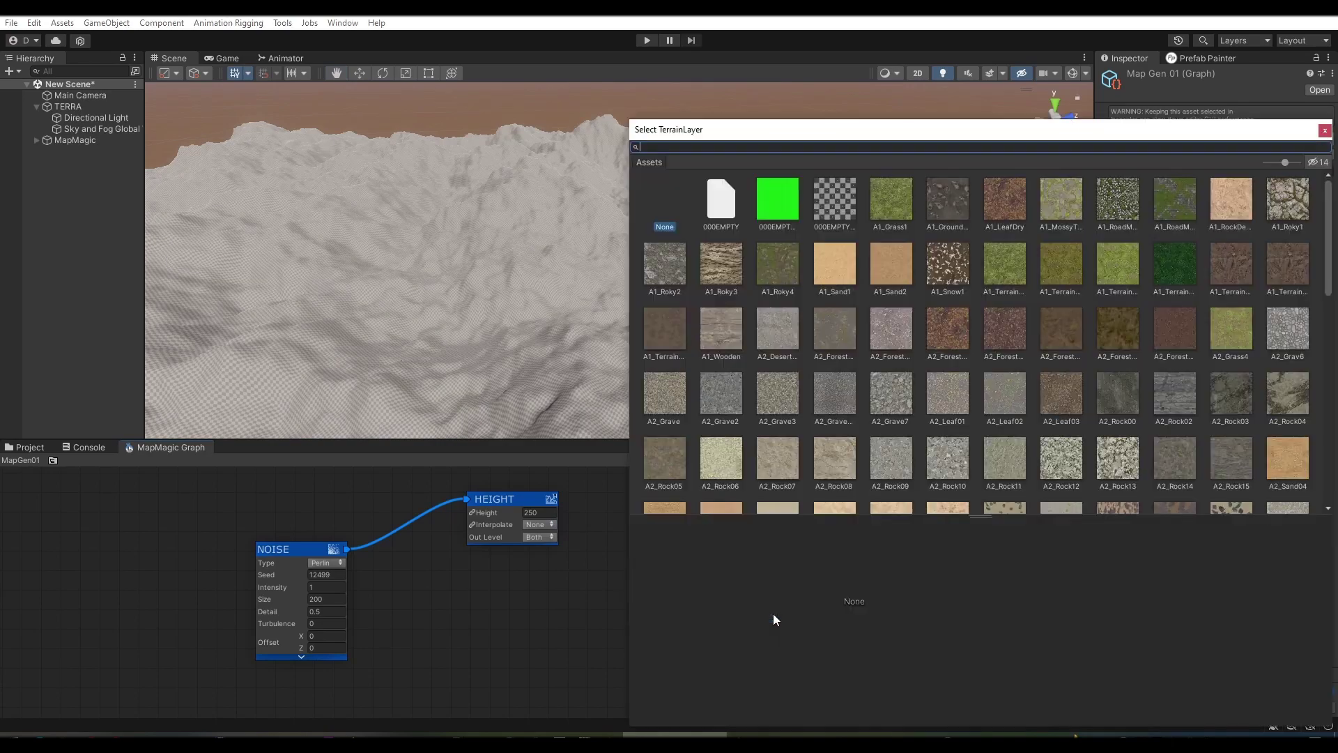
left_click(1061, 271)
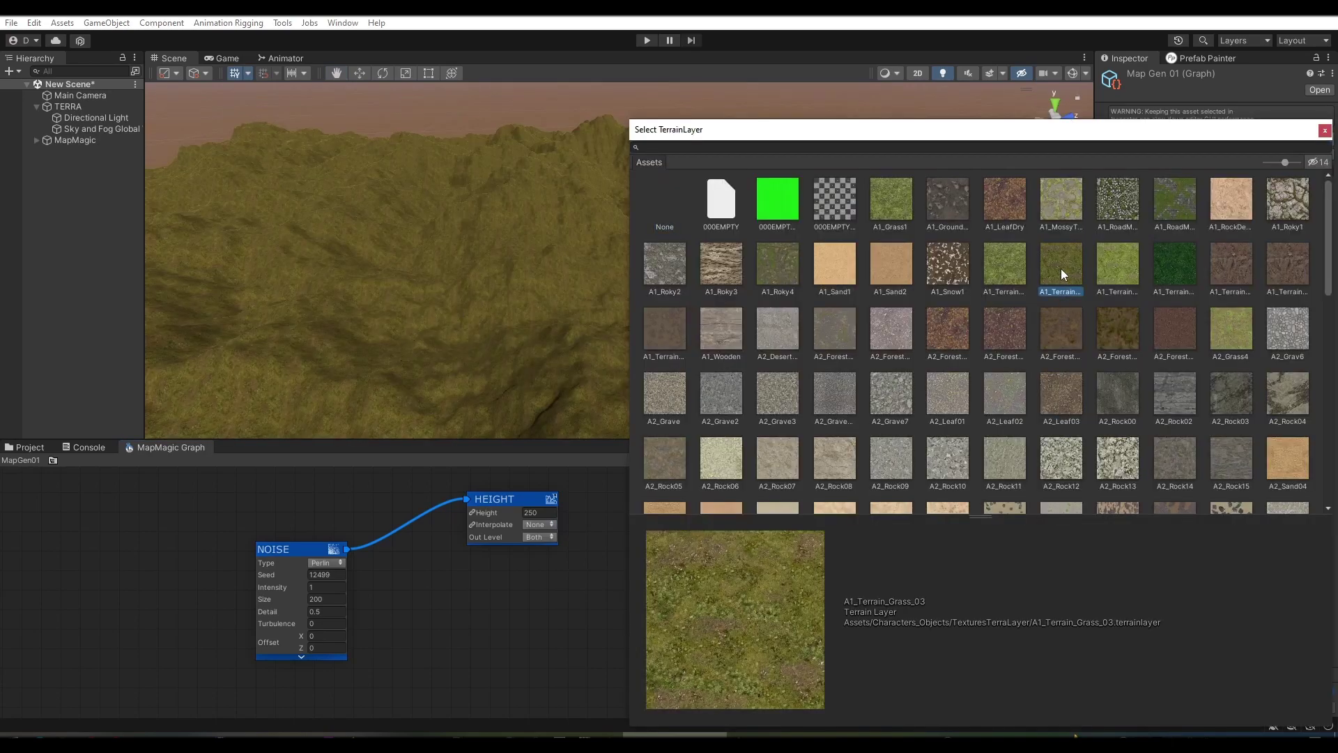
scroll(1001, 312, "down", 3)
scroll(953, 315, "down", 3)
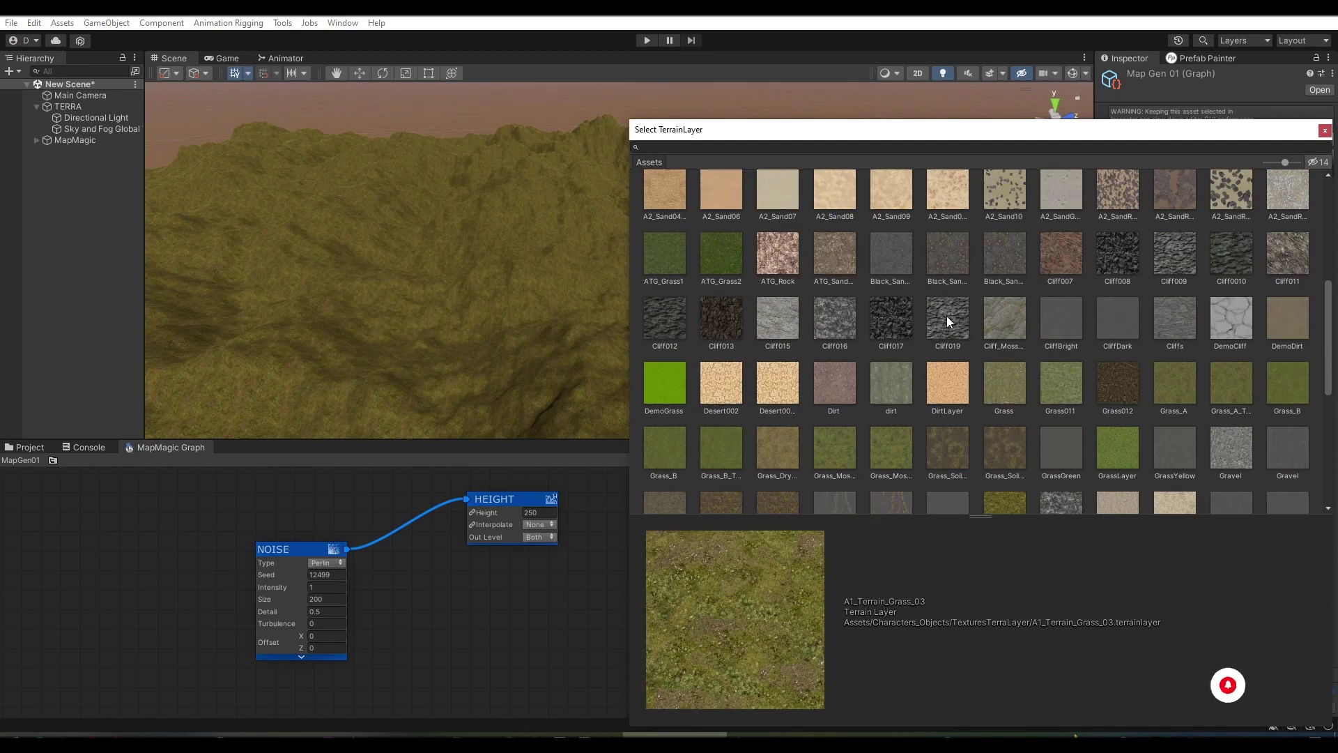
left_click(1001, 385)
left_click(1054, 390)
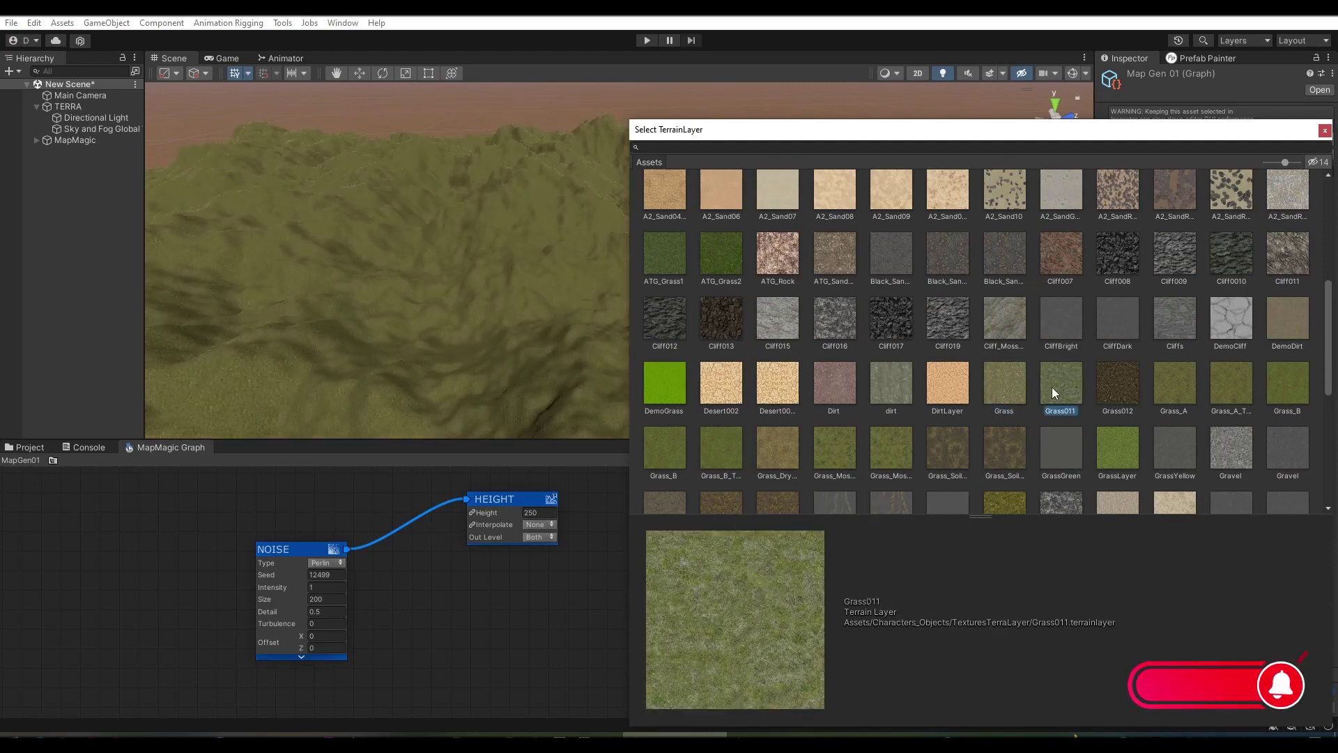
left_click(1115, 385)
left_click(1176, 388)
left_click(1214, 383)
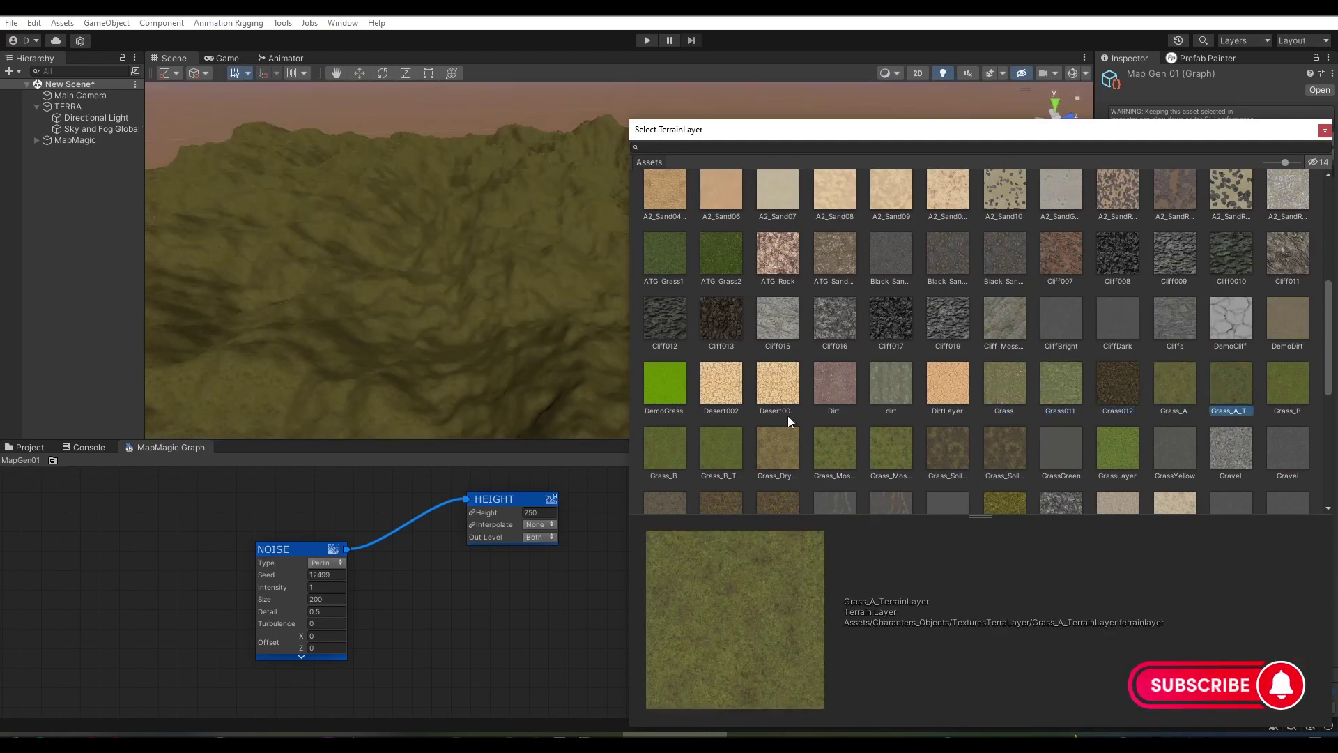
left_click(670, 455)
left_click(828, 457)
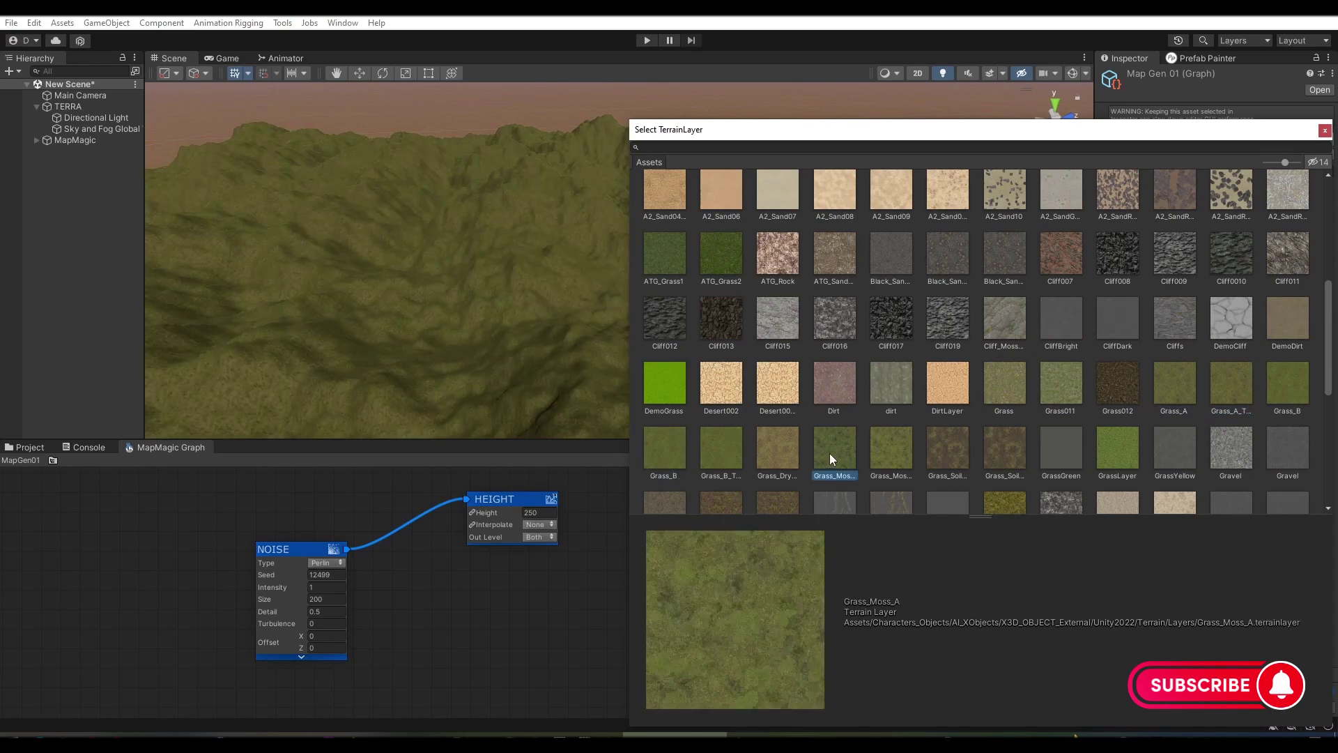
double_click(829, 453)
mouse_move(670, 320)
right_mouse_down()
mouse_move(582, 329)
mouse_move(811, 295)
right_mouse_up()
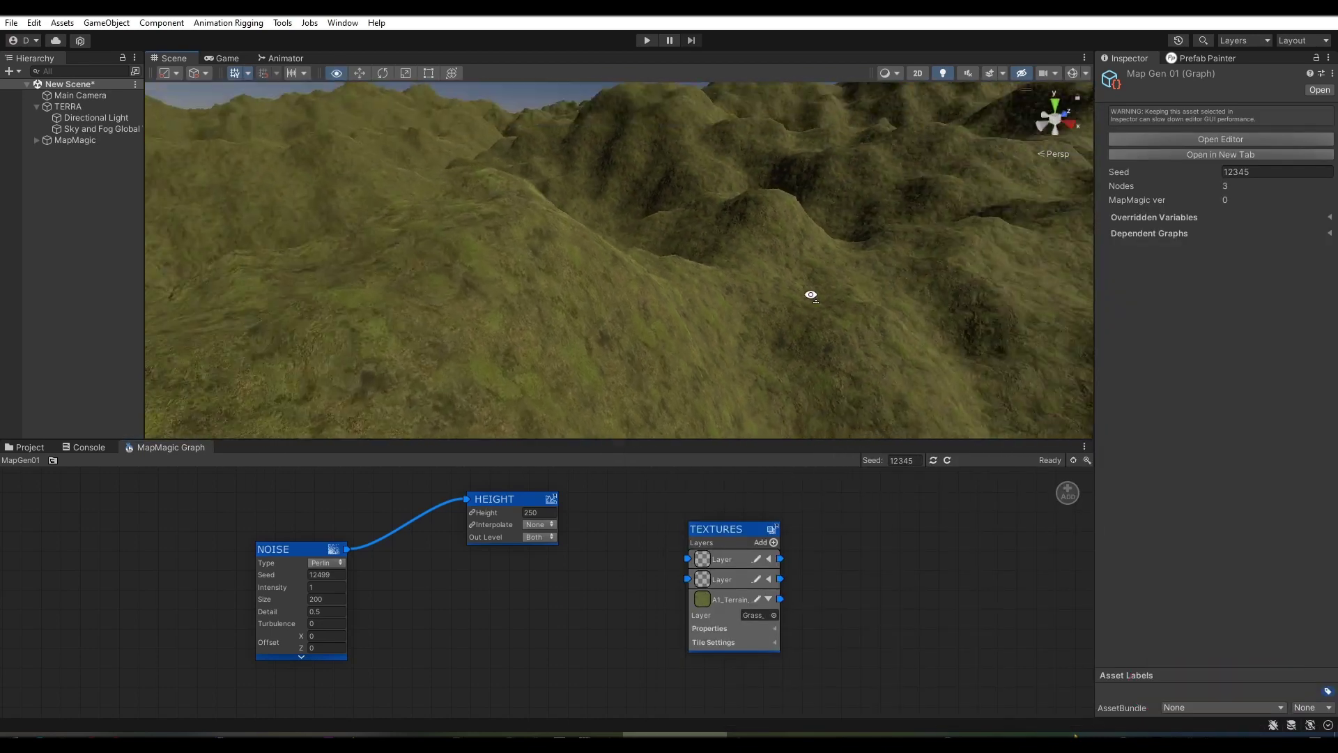
right_click_drag(811, 295, 684, 287)
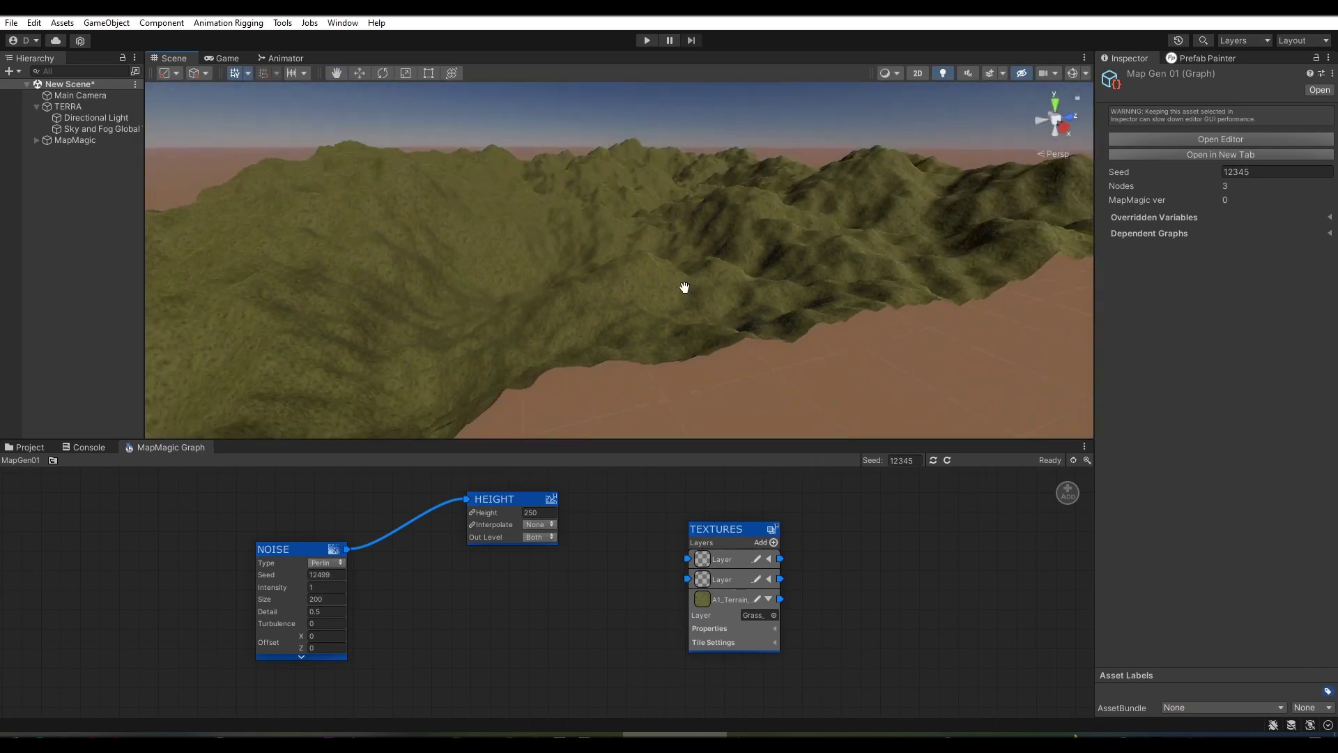
scroll(684, 287, "up", 3)
- Assign A2_Rock12 to the second texture layer
left_click(770, 579)
left_click(773, 596)
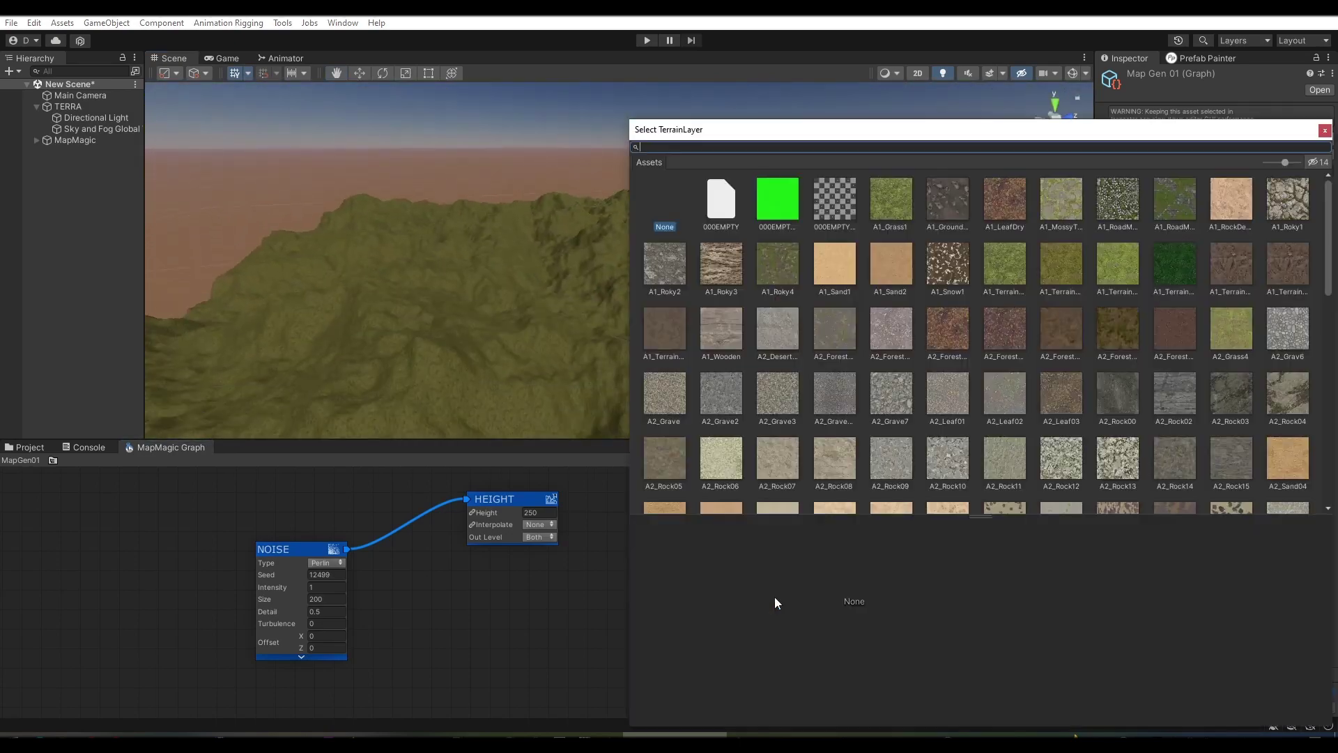
left_click(1068, 457)
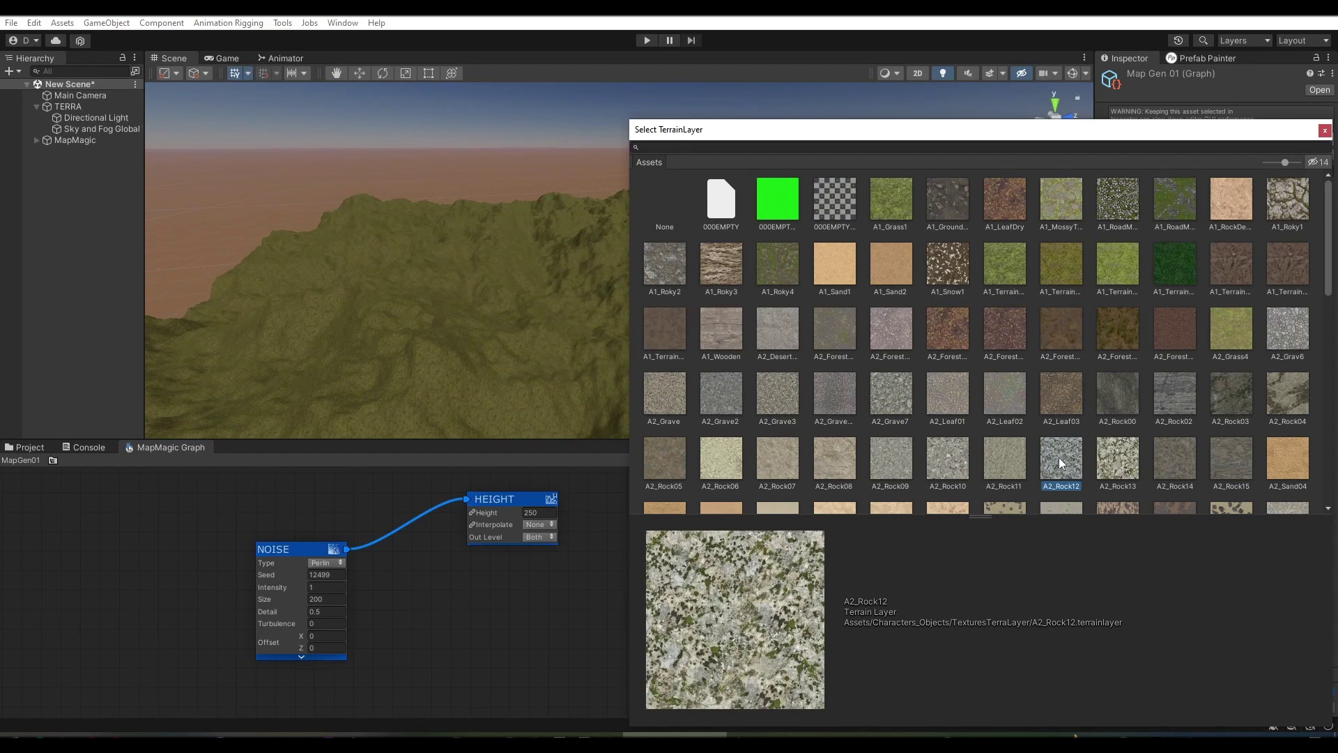
double_click(1059, 458)
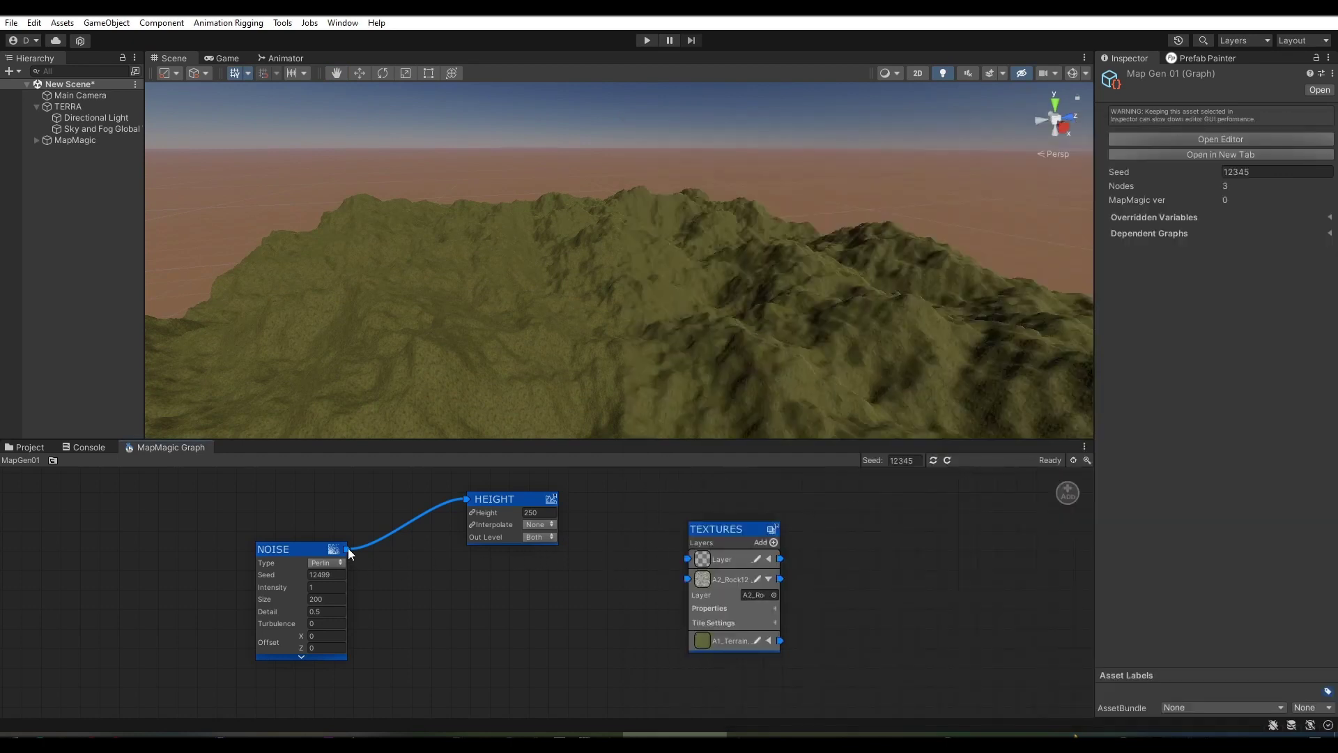
- Add a Cavity node fed by Noise and connect it to the A2_Rock12 layer
right_click(538, 607)
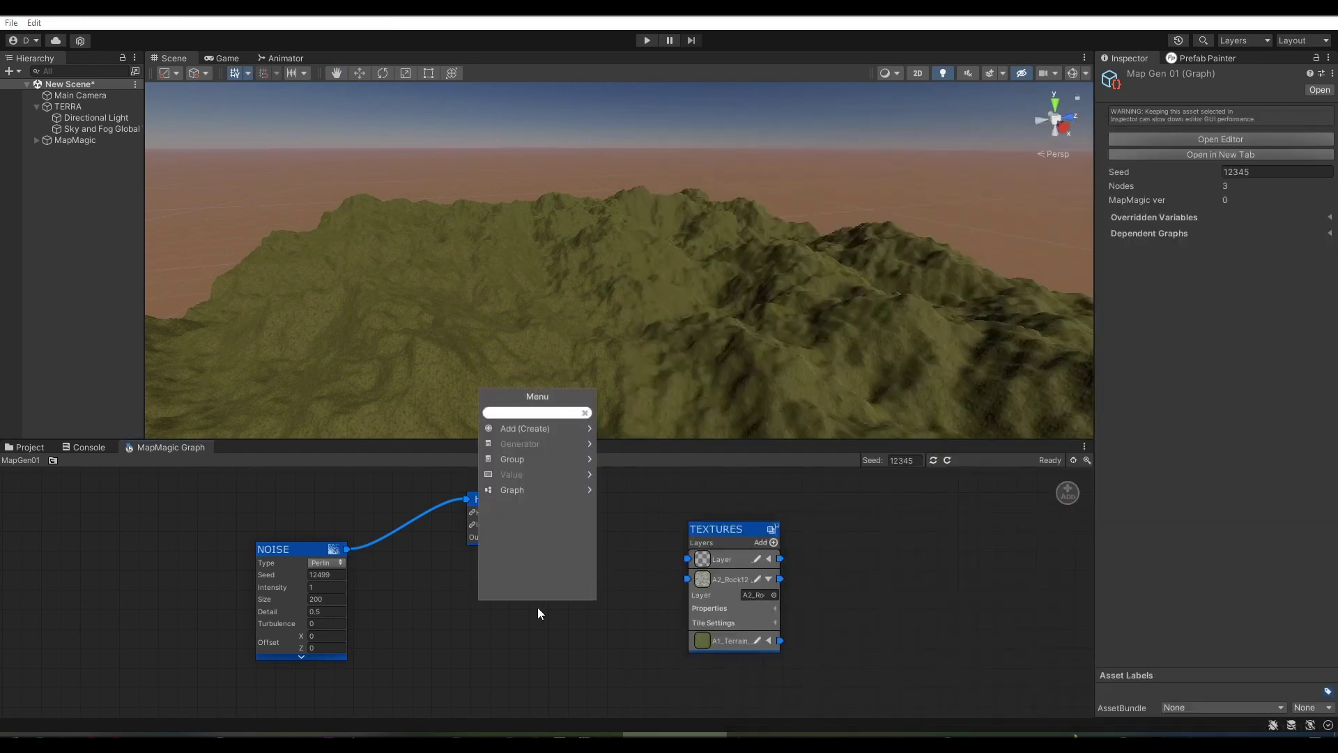
left_click(524, 429)
left_click(523, 430)
left_click(520, 441)
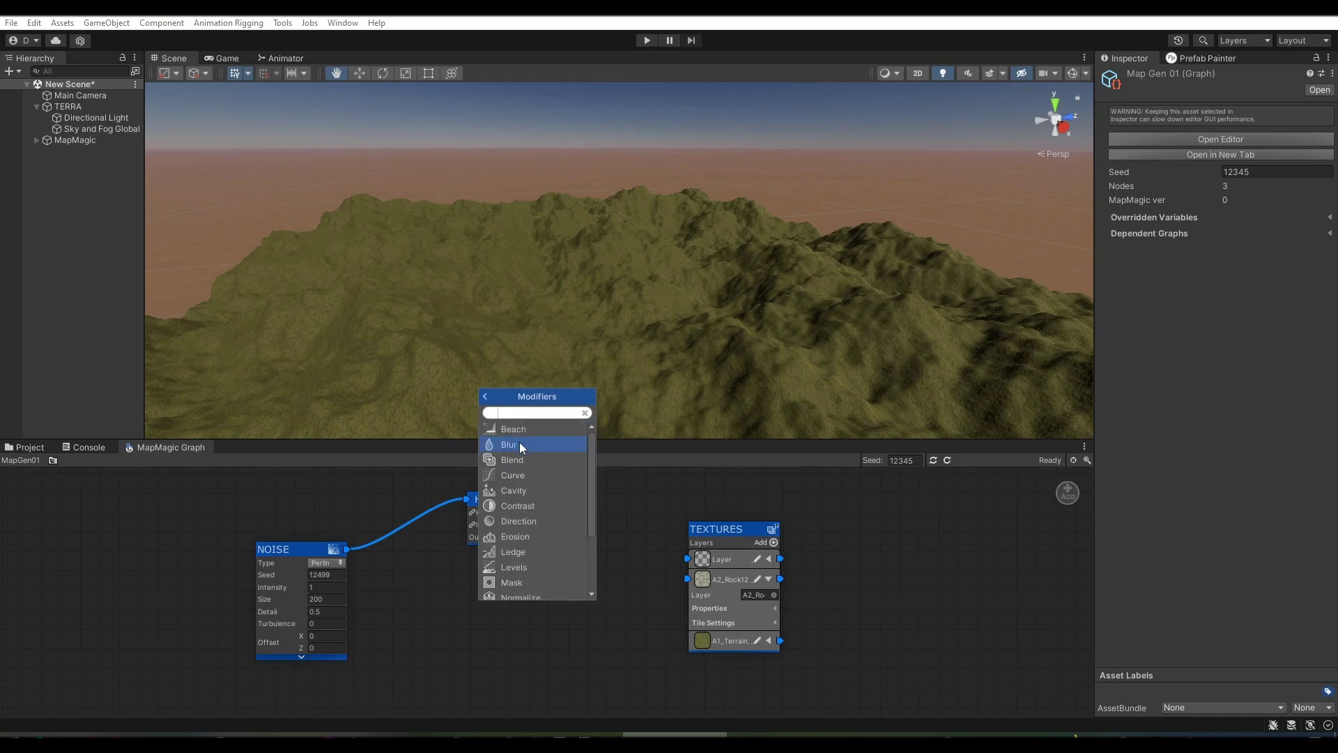
scroll(519, 571, "down", 3)
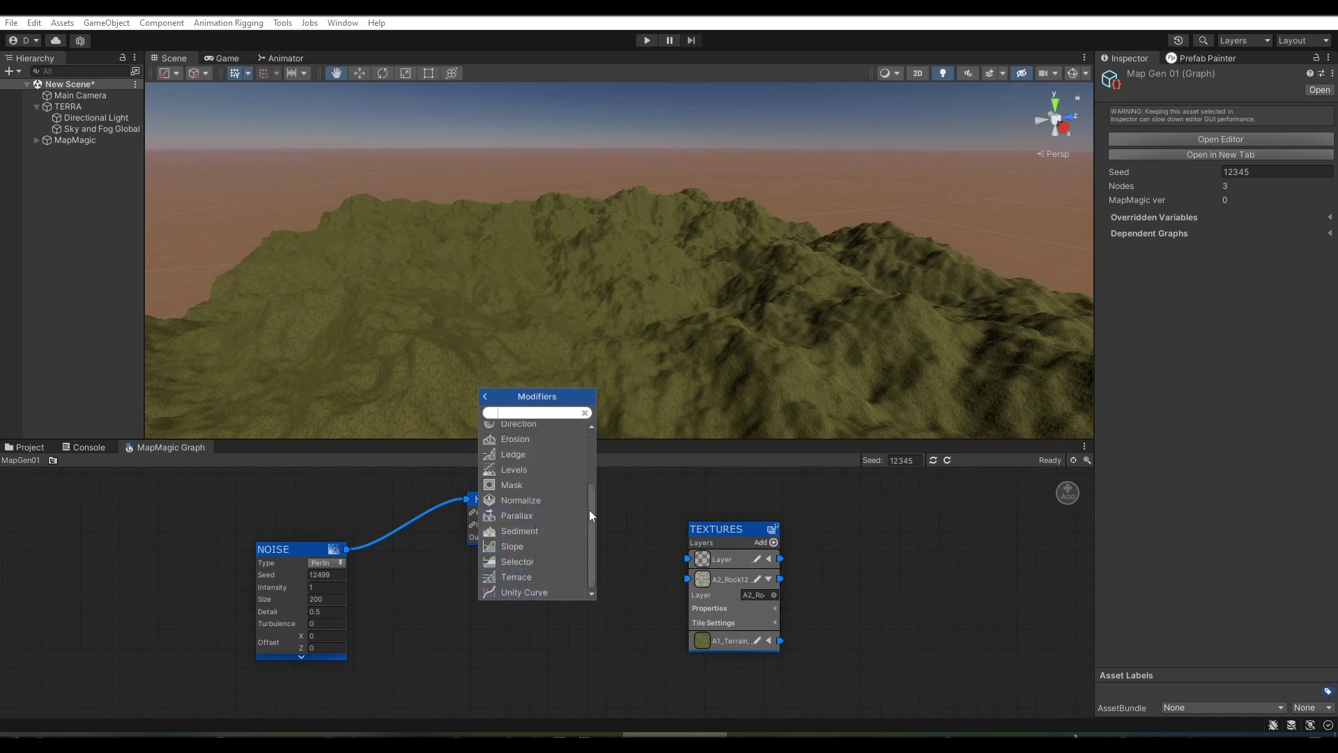
left_click_drag(590, 514, 594, 441)
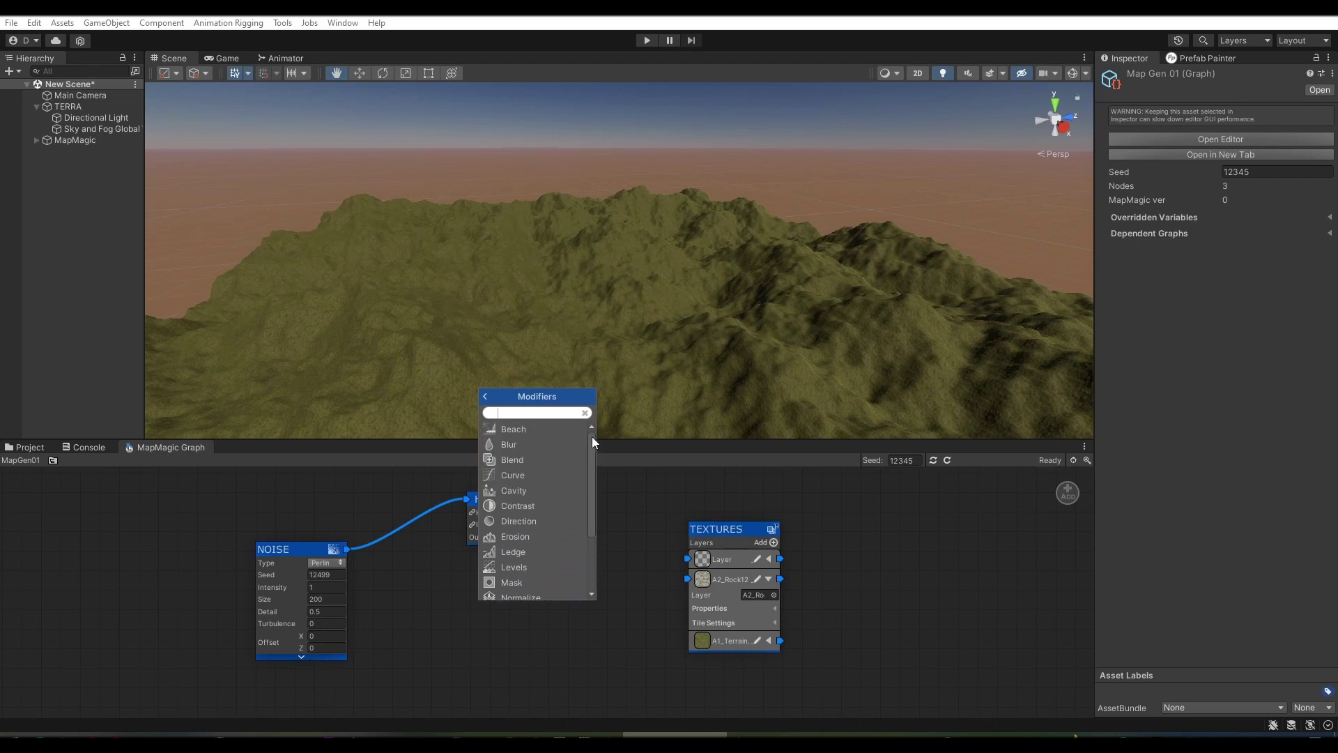
left_click(523, 492)
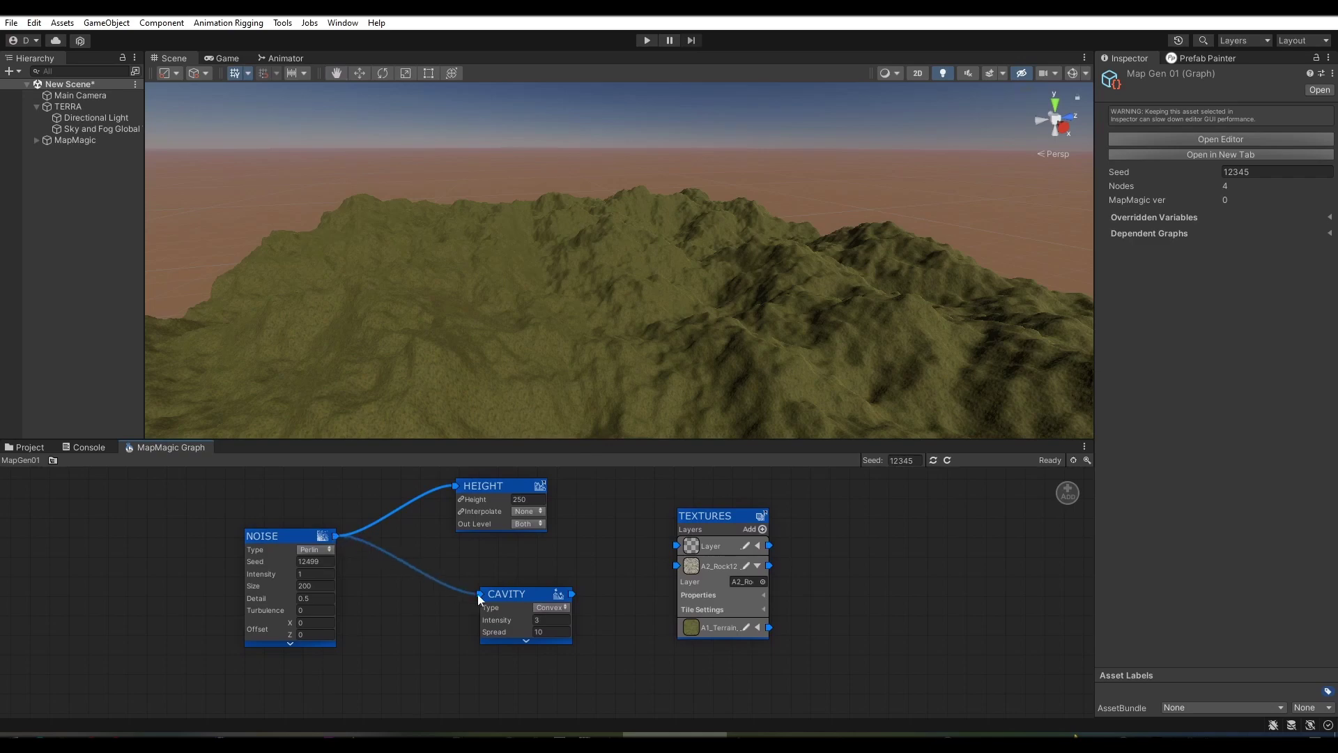
left_click_drag(478, 594, 480, 594)
left_click_drag(572, 594, 676, 565)
- Set Cavity intensity to 3.12 and its type to Convex
mouse_move(721, 371)
left_mouse_down("alt")
mouse_move(529, 414)
mouse_move(690, 355)
left_mouse_up("alt")
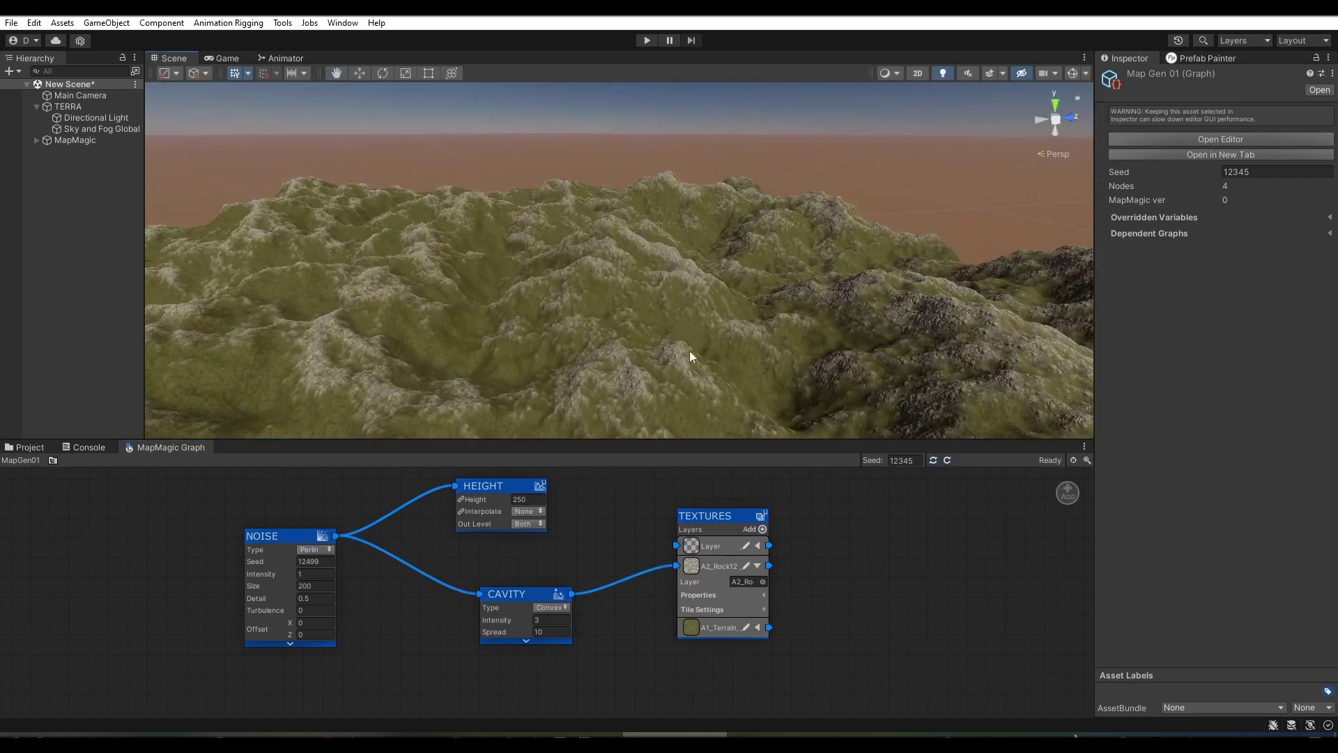
mouse_move(496, 620)
left_mouse_down()
mouse_move(522, 619)
mouse_move(499, 620)
left_mouse_up()
left_click(551, 607)
left_click(551, 634)
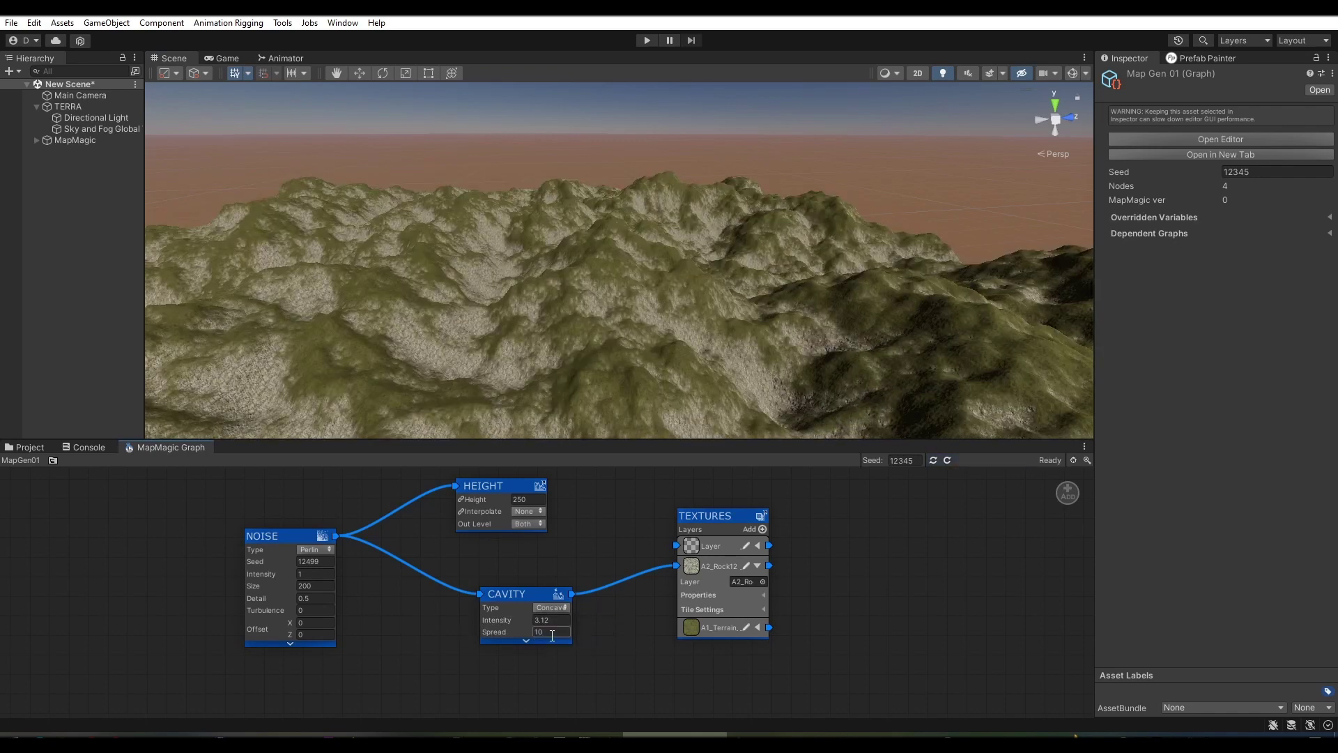
left_click(552, 611)
left_click(551, 654)
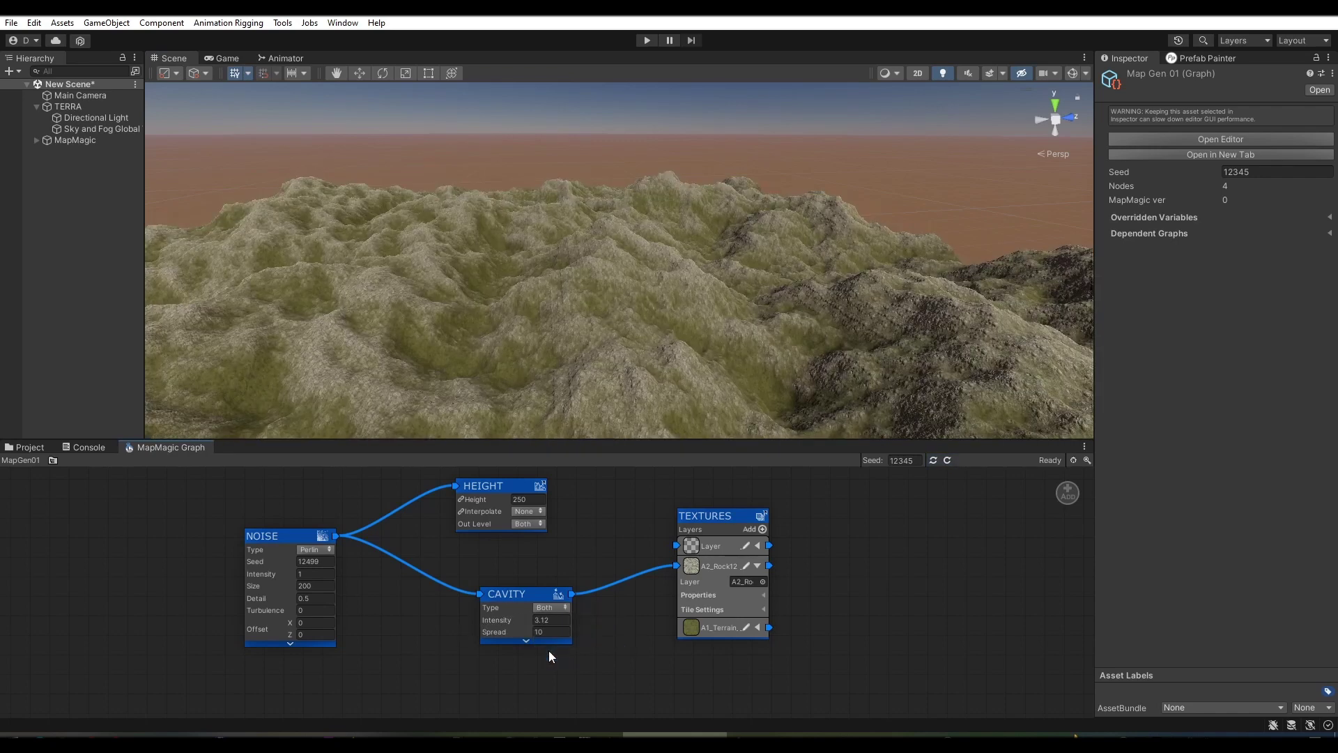
left_click(550, 608)
left_click(570, 621)
left_click_drag(524, 592, 553, 590)
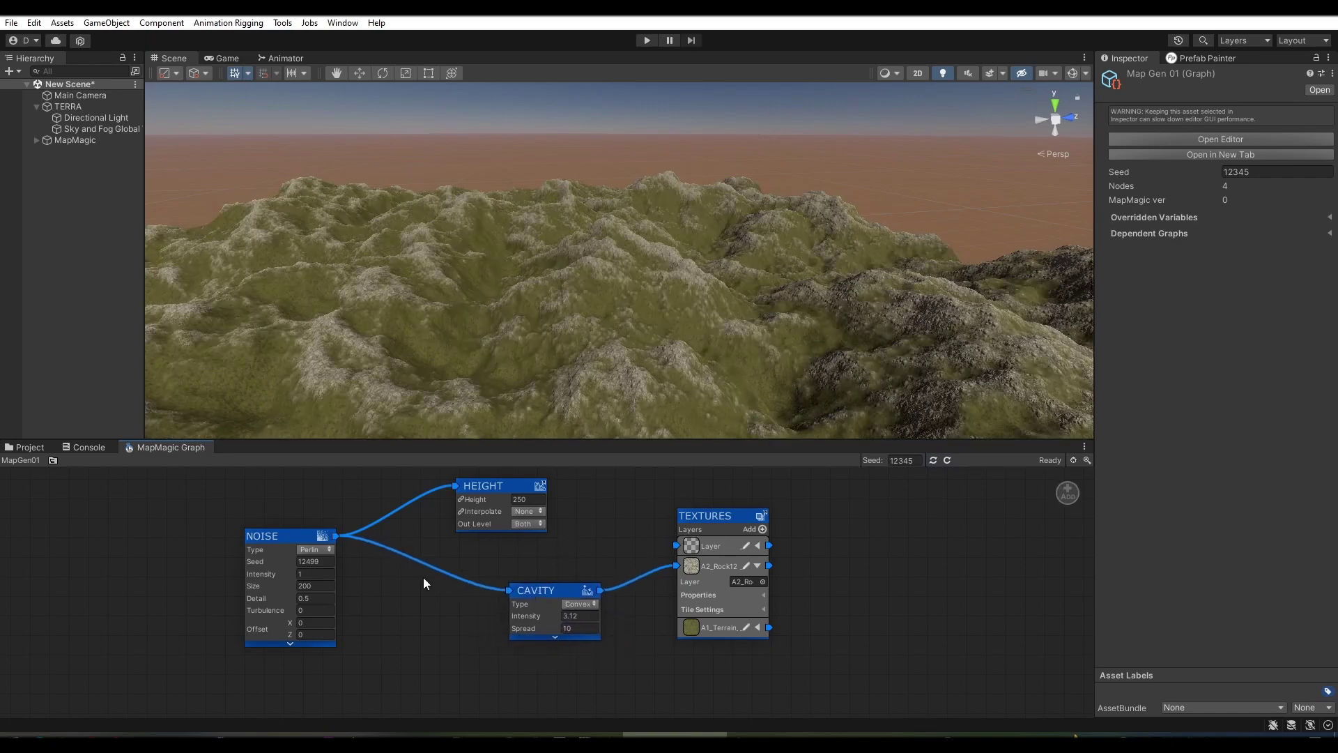
- Switch the Noise type to Unity
left_click(311, 550)
left_click(314, 562)
right_click_drag(488, 430, 680, 381)
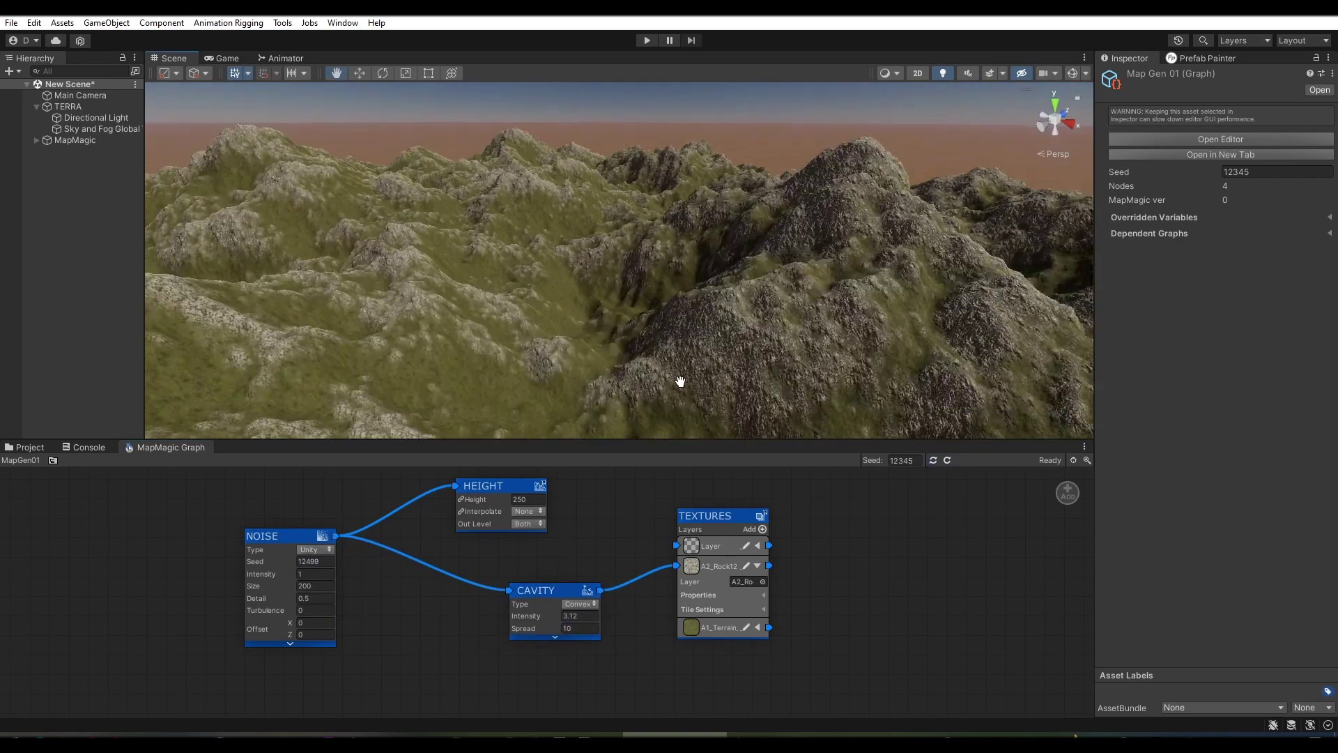
- Try the Height interpolation options and leave it set to None
mouse_move(505, 499)
left_mouse_down()
mouse_move(480, 500)
mouse_move(523, 493)
mouse_move(504, 500)
left_mouse_up()
type("108")
left_click(528, 511)
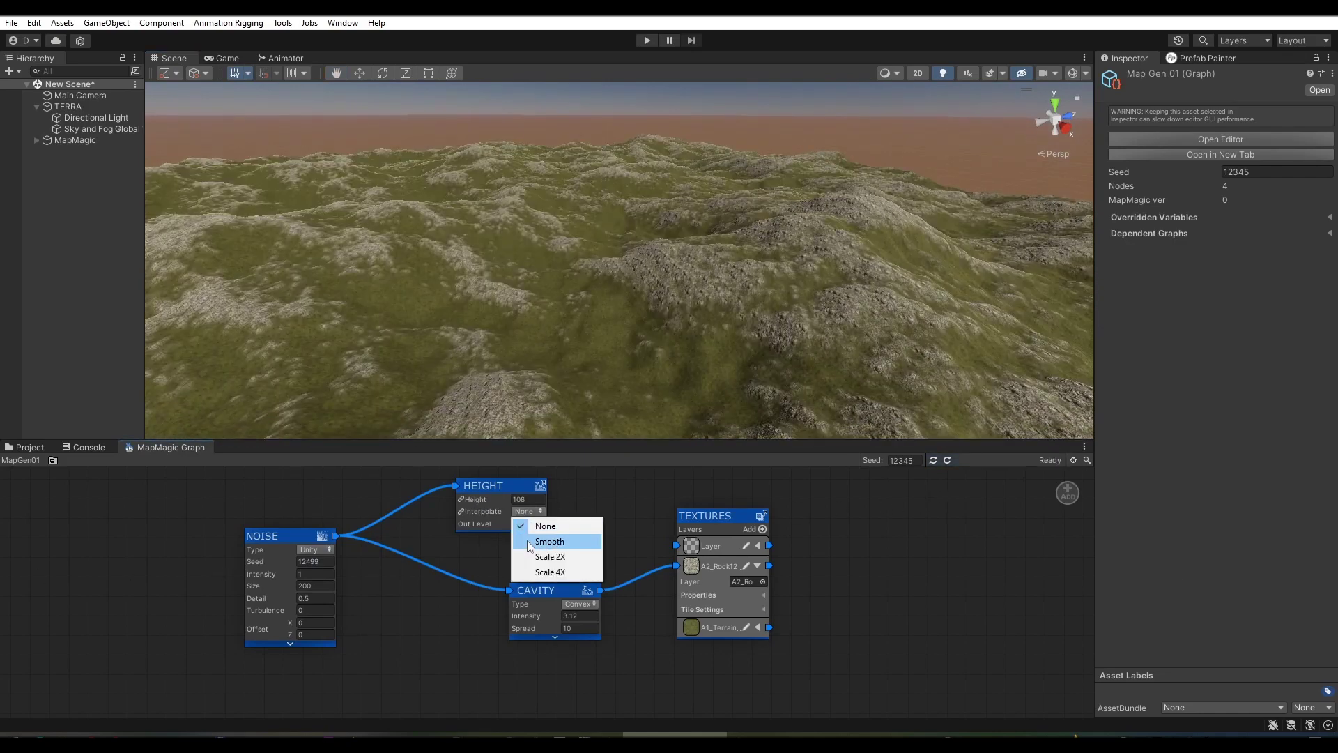
left_click(530, 542)
left_click(528, 510)
left_click(530, 555)
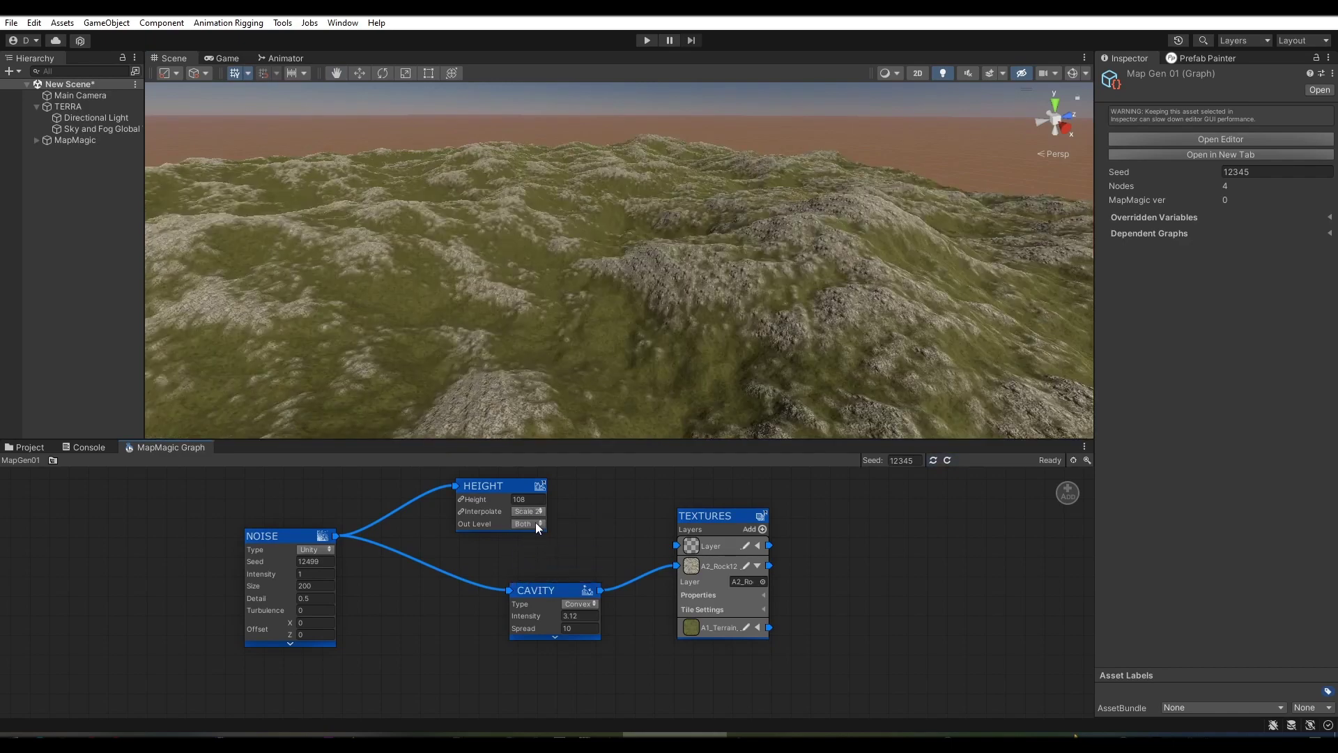
left_click(527, 511)
left_click(529, 570)
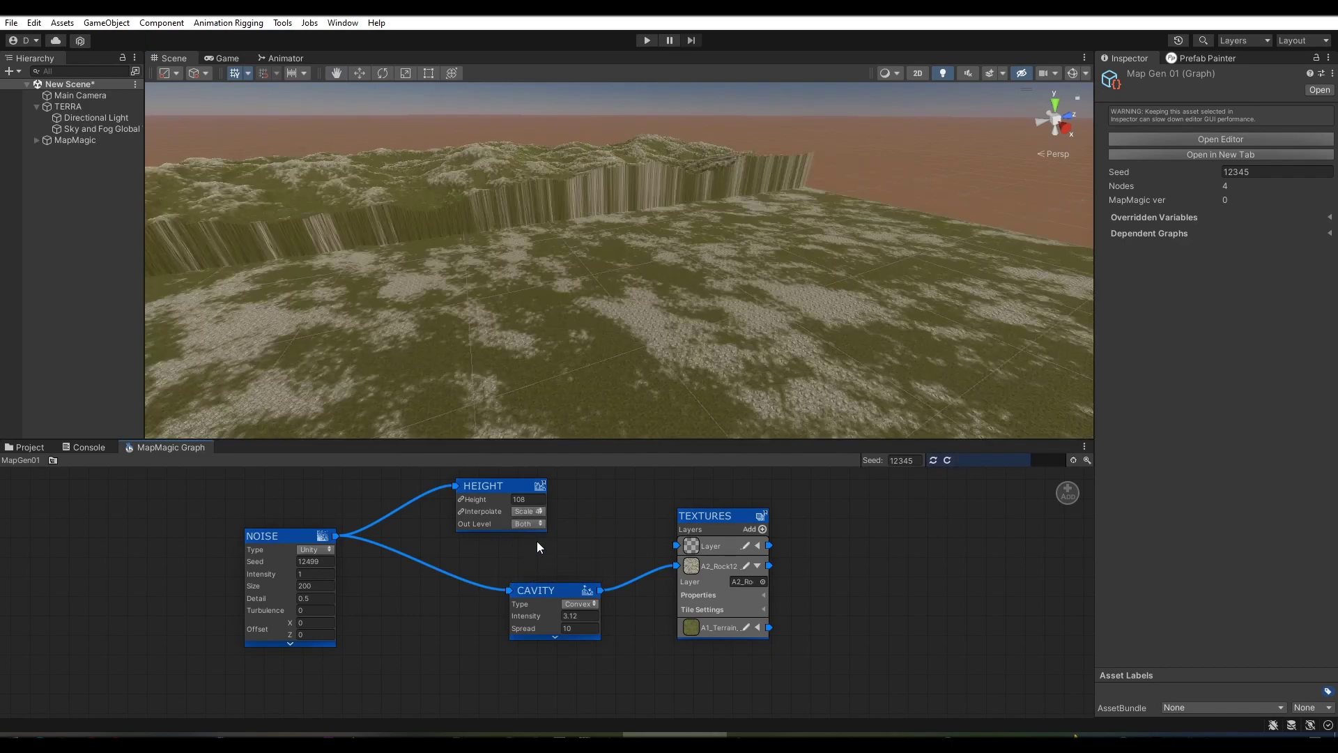
left_click(518, 524)
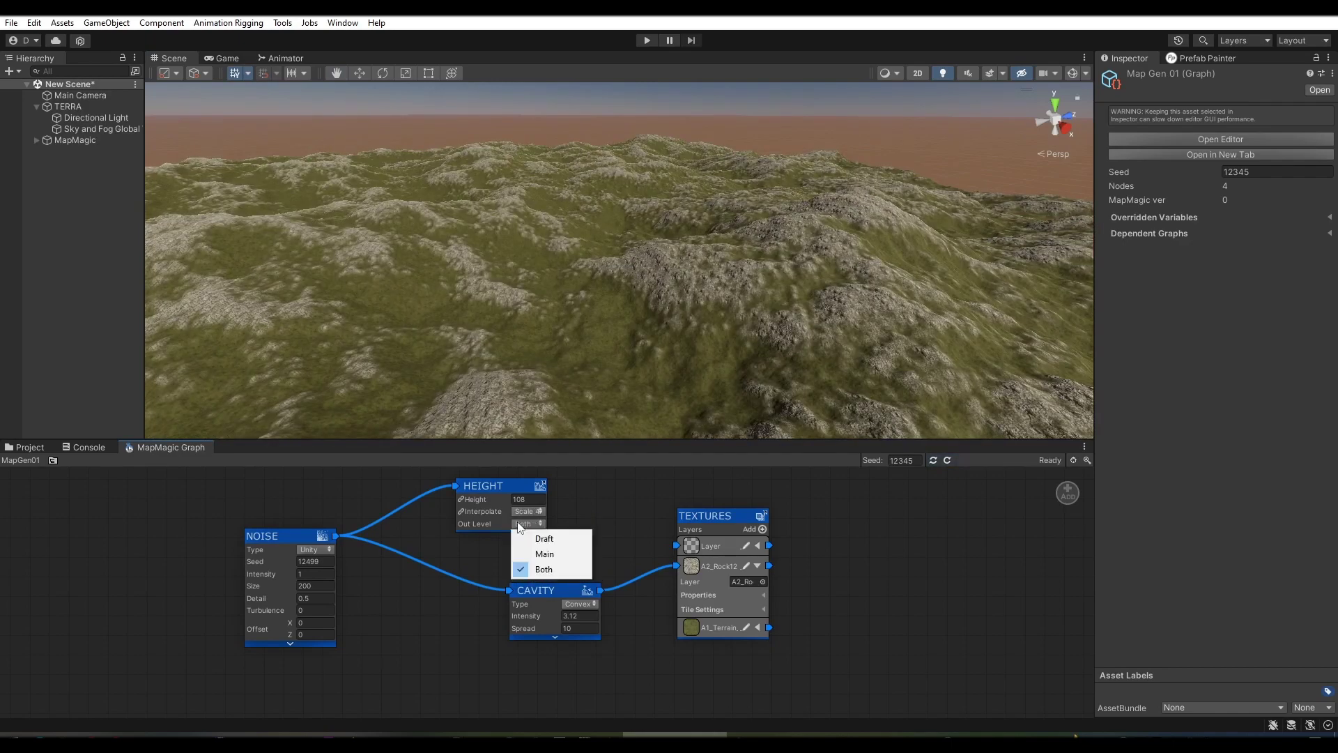
left_click(528, 511)
left_click(529, 526)
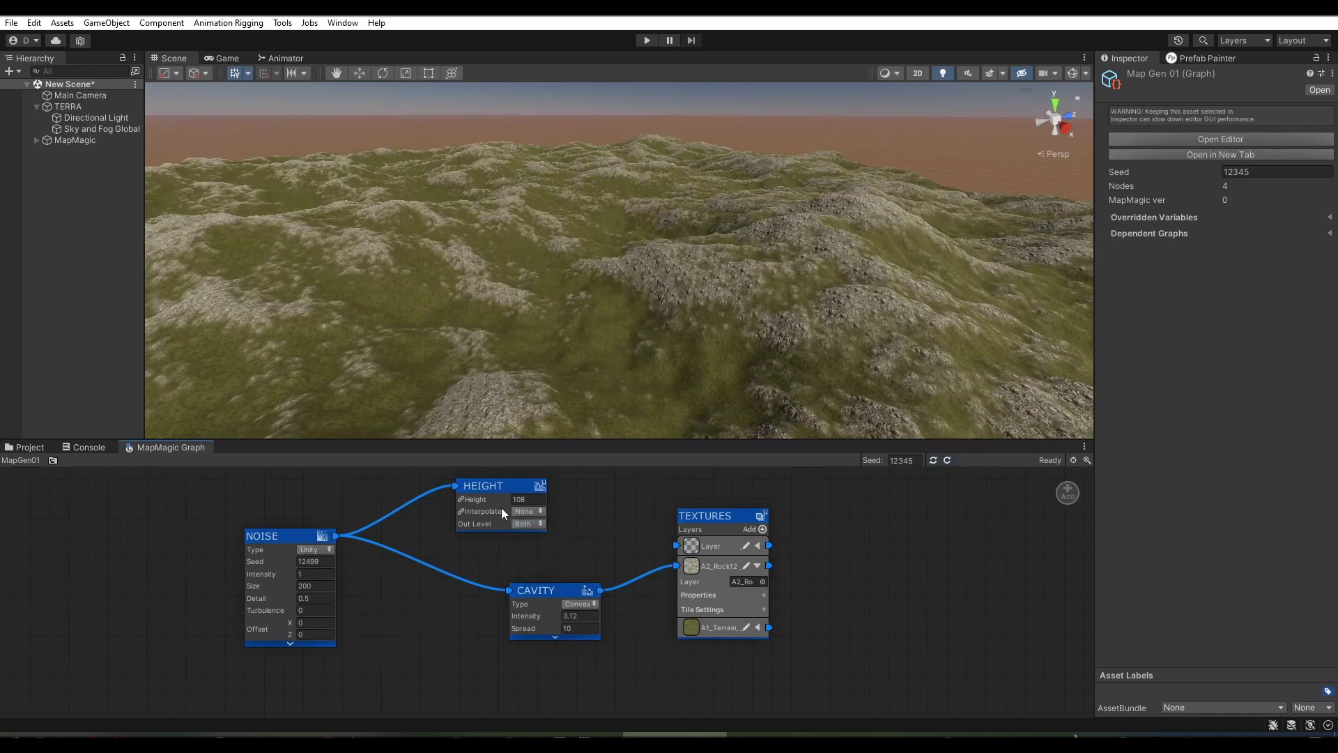
- Raise Height to 209, set the Noise seed to 12547, and rearrange the nodes
left_click_drag(497, 503, 872, 525)
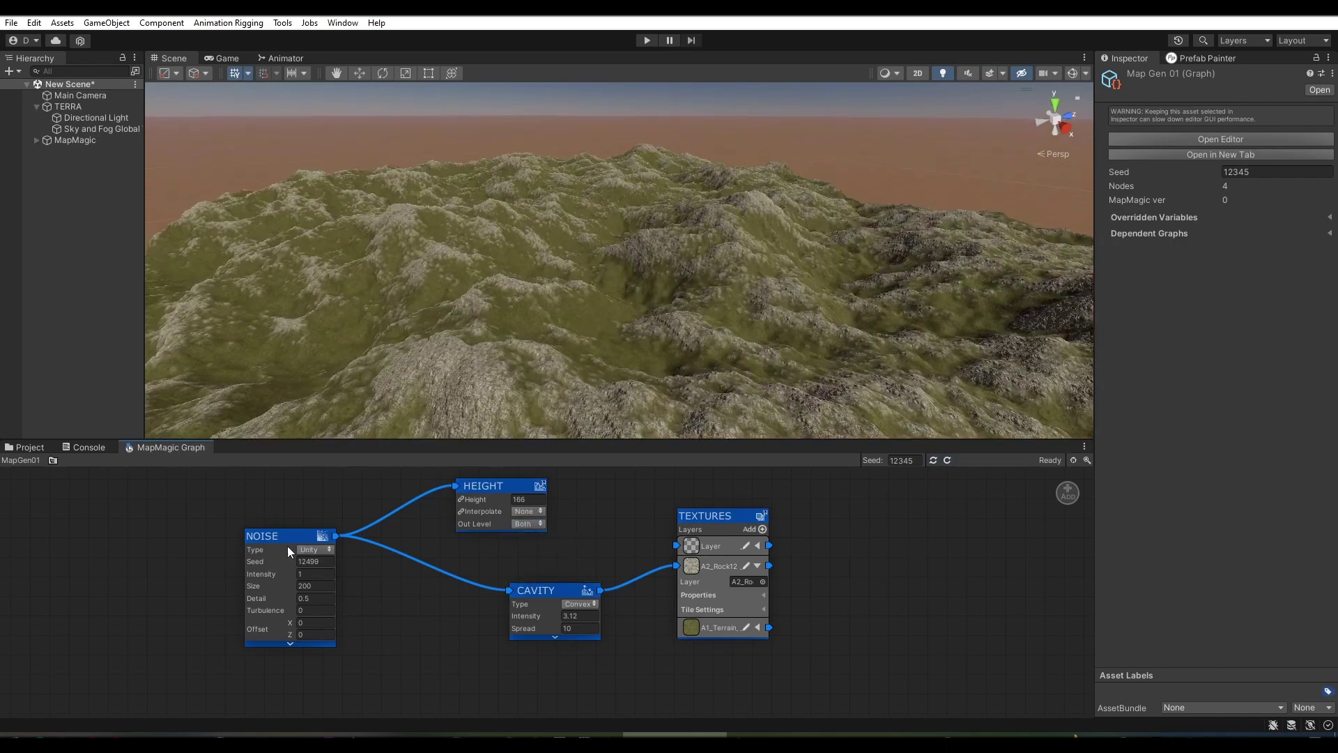
mouse_move(288, 561)
left_mouse_down()
mouse_move(259, 589)
mouse_move(800, 625)
left_mouse_up()
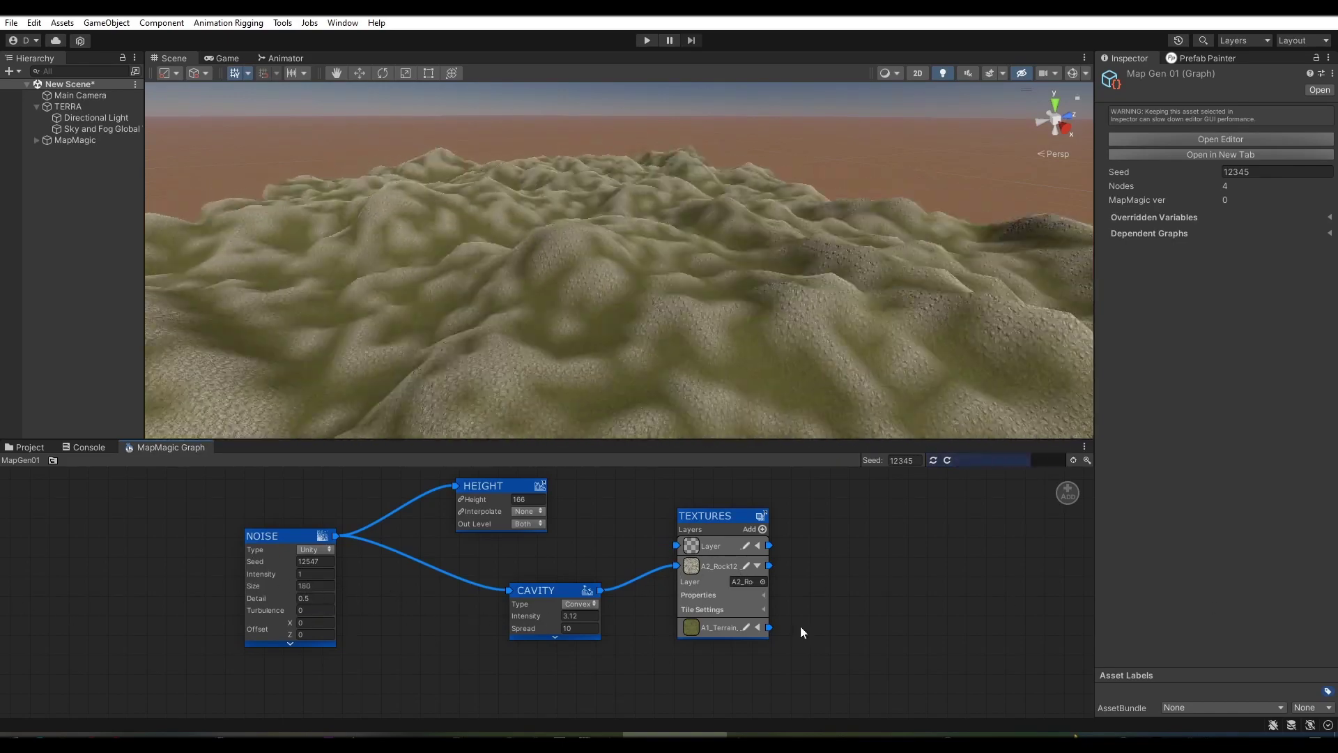
left_click_drag(478, 500, 543, 508)
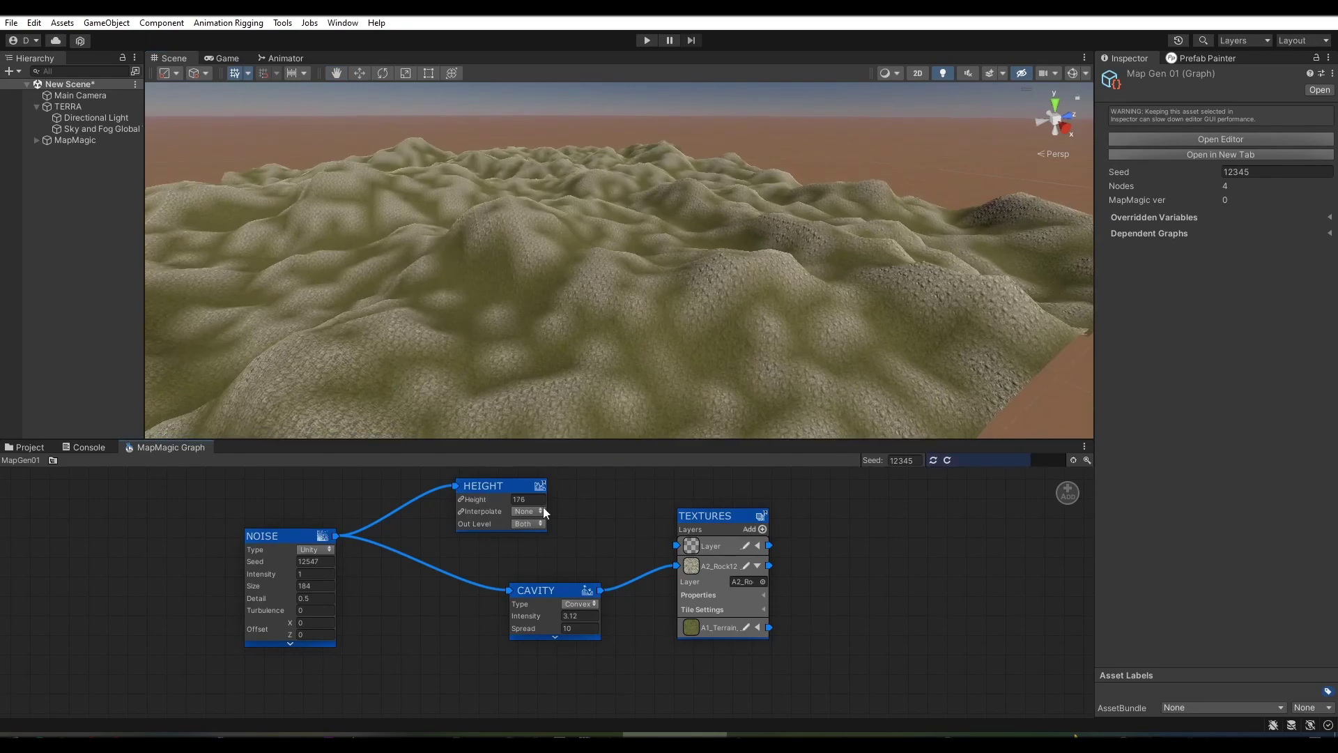
left_click_drag(302, 535, 273, 521)
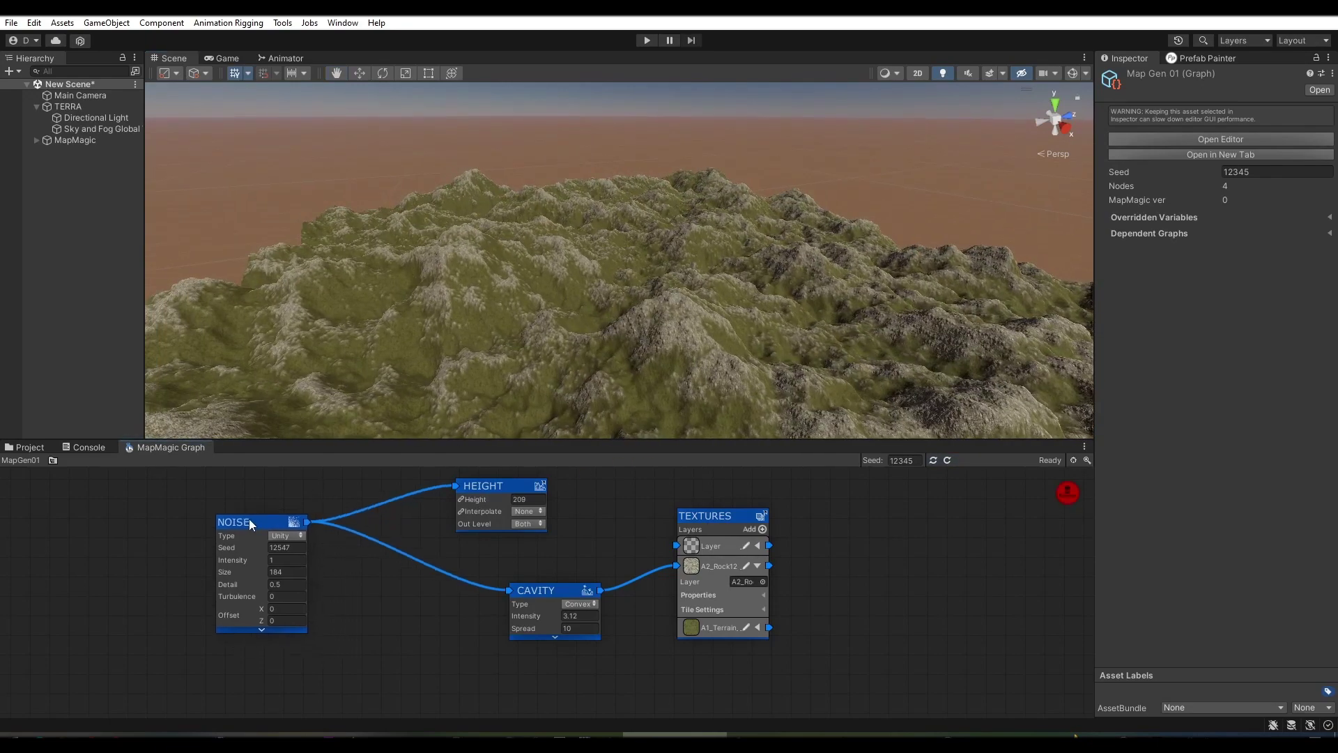
left_click_drag(550, 590, 496, 603)
- Assign the Cliff016 terrain layer to the empty texture slot
left_click(758, 545)
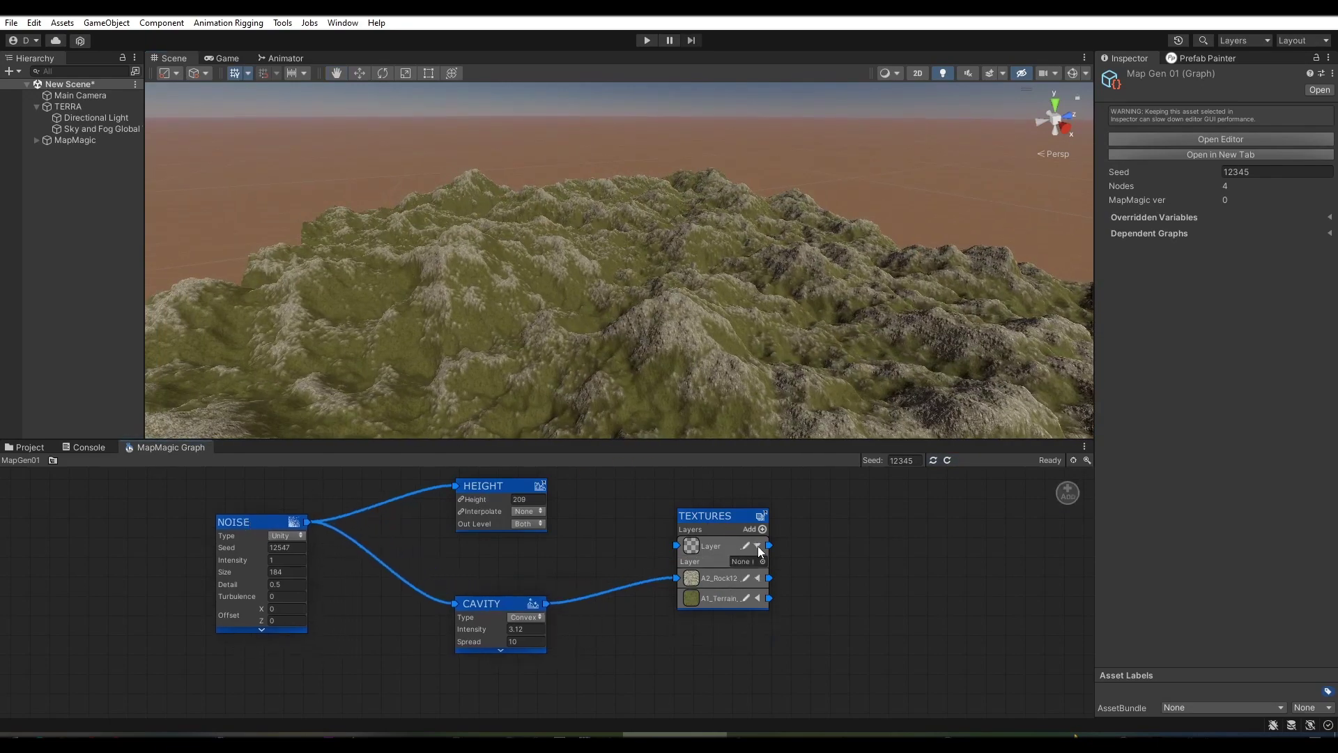
left_click(763, 561)
scroll(1058, 379, "down", 3)
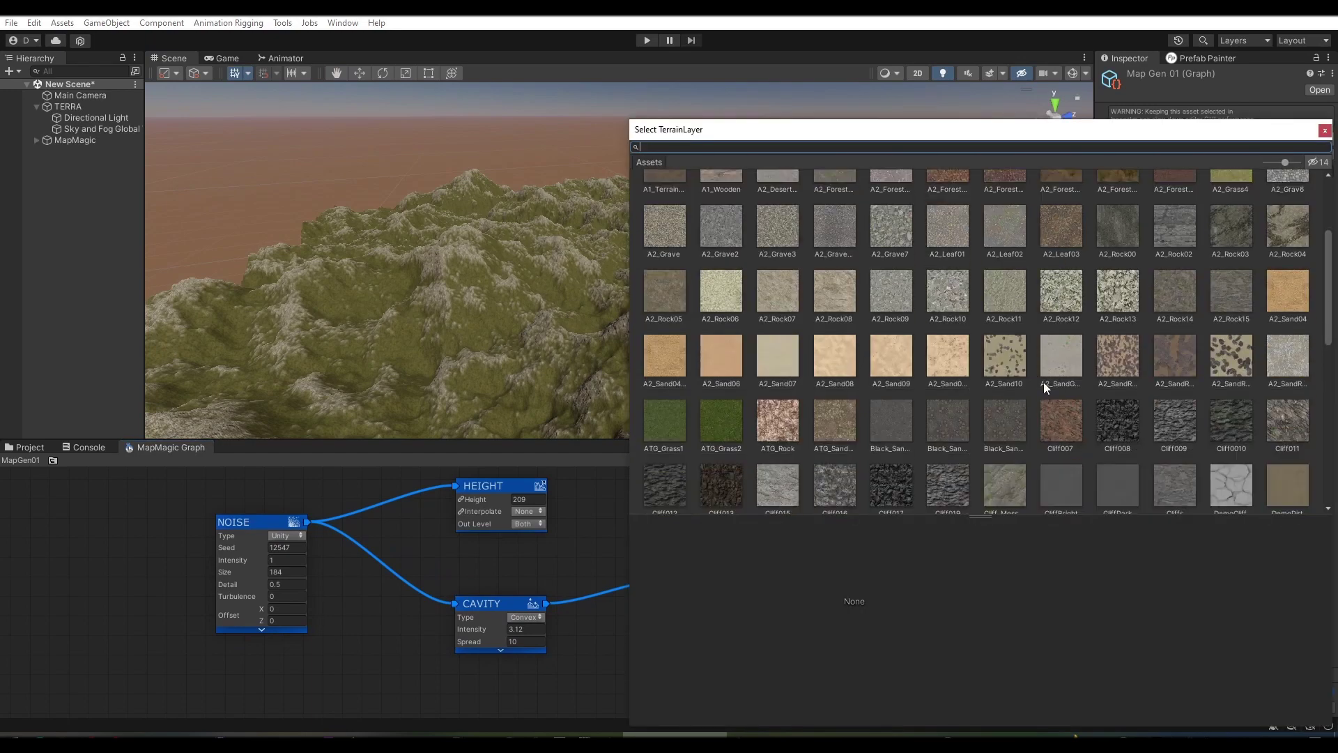
left_click(834, 439)
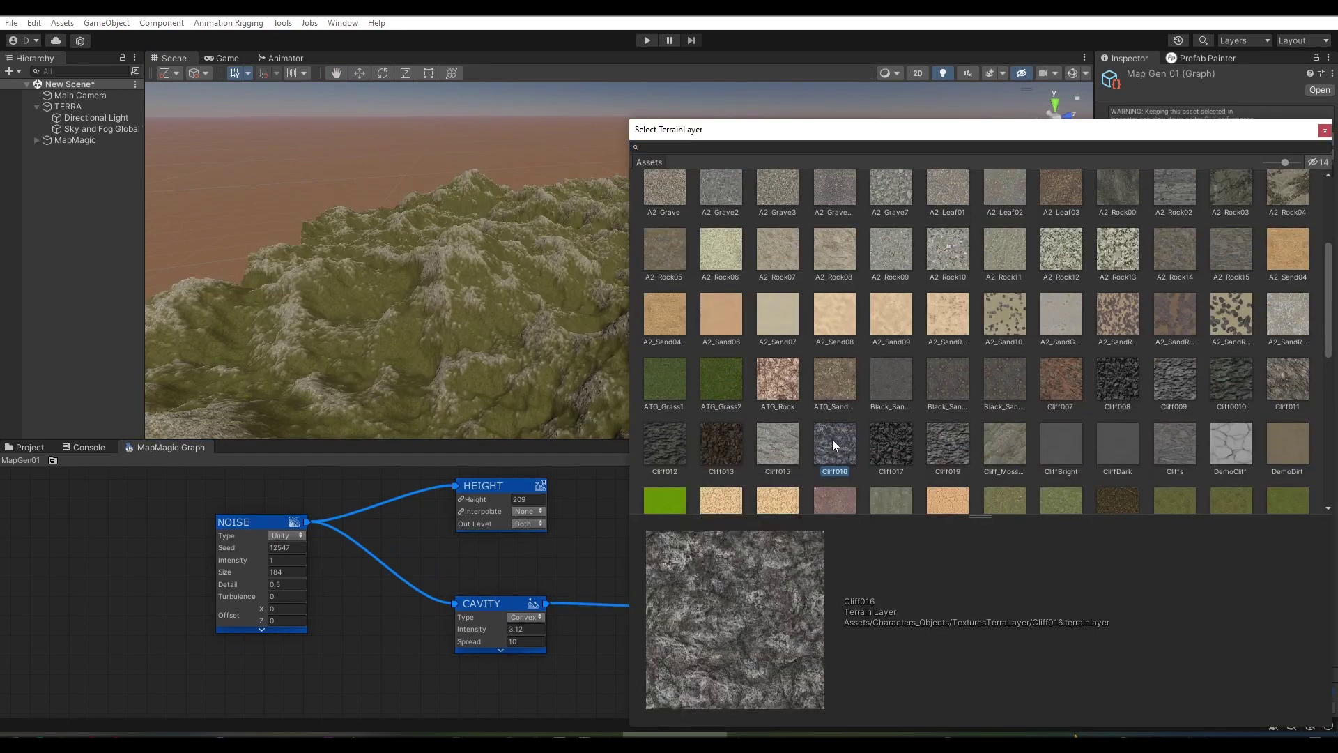
double_click(677, 451)
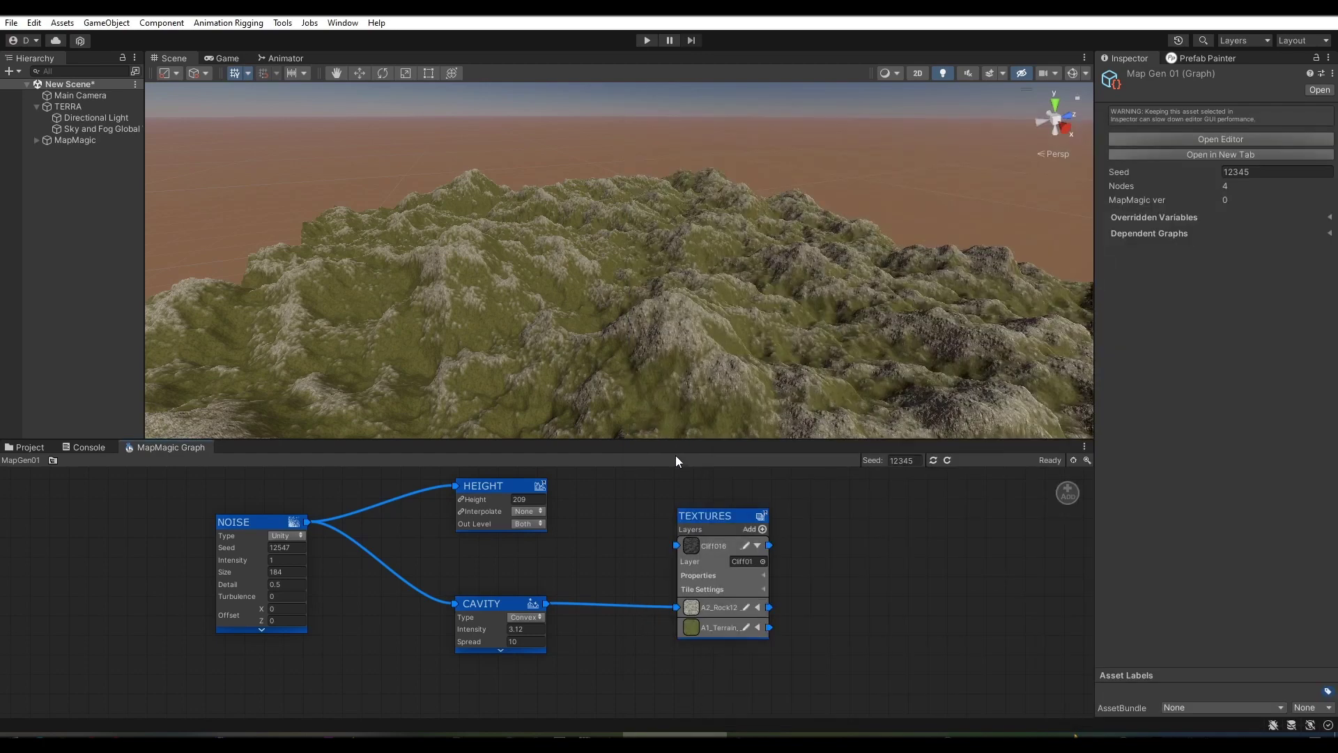
- Add a Slope modifier node and rearrange the Height, Noise and Cavity nodes
right_click(584, 544)
left_click(573, 360)
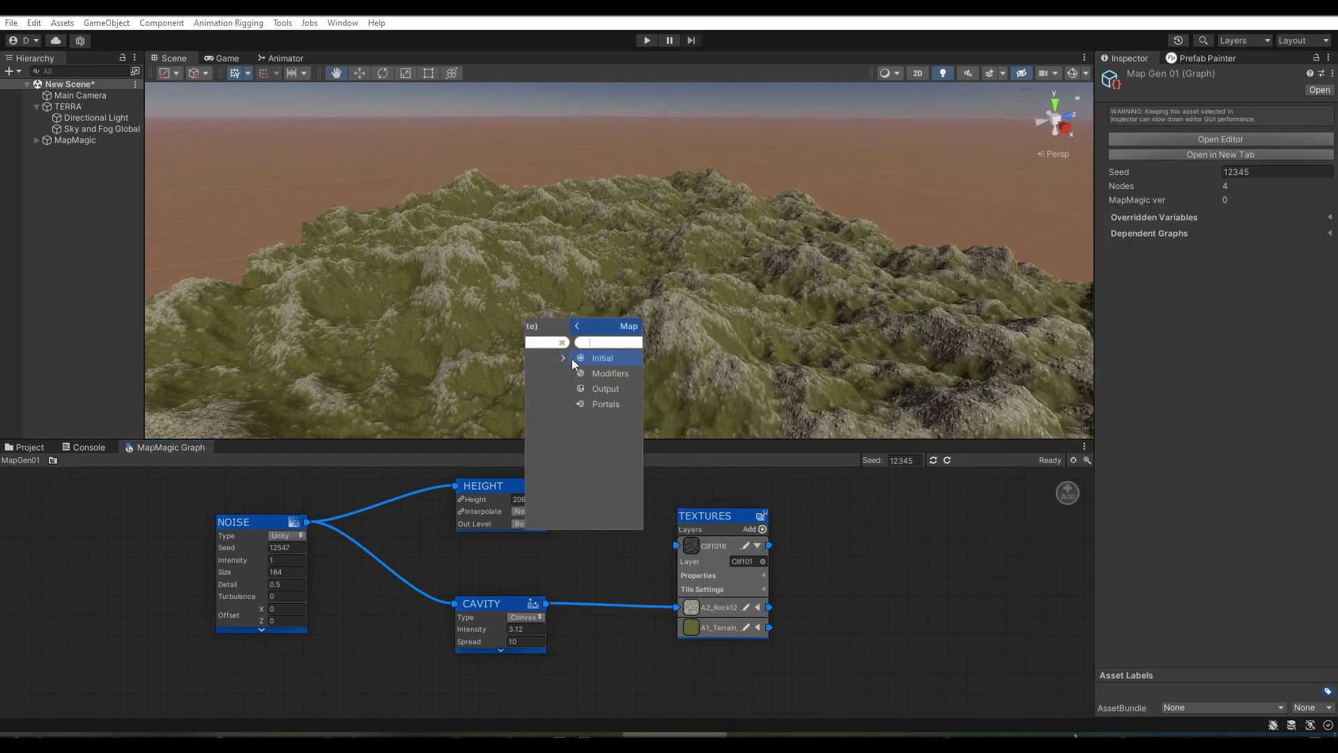
left_click(563, 372)
scroll(579, 455, "down", 5)
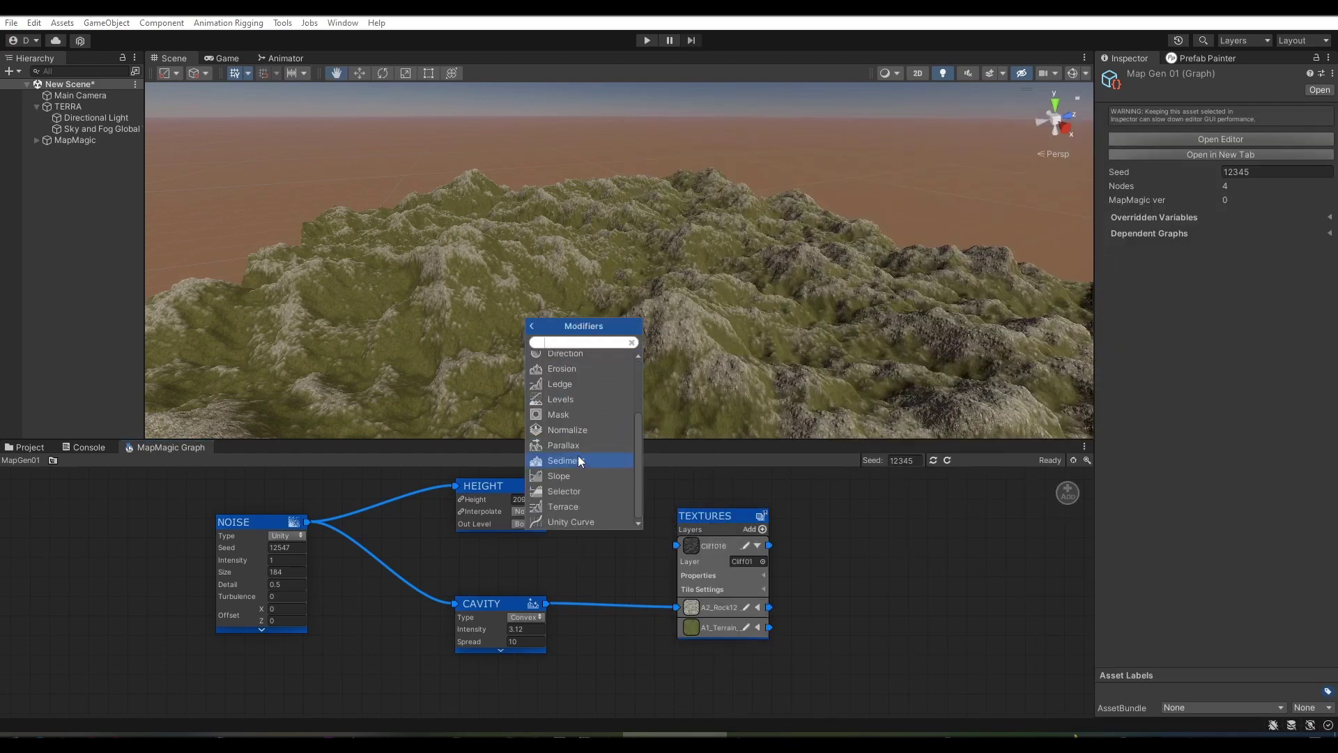
left_click(560, 476)
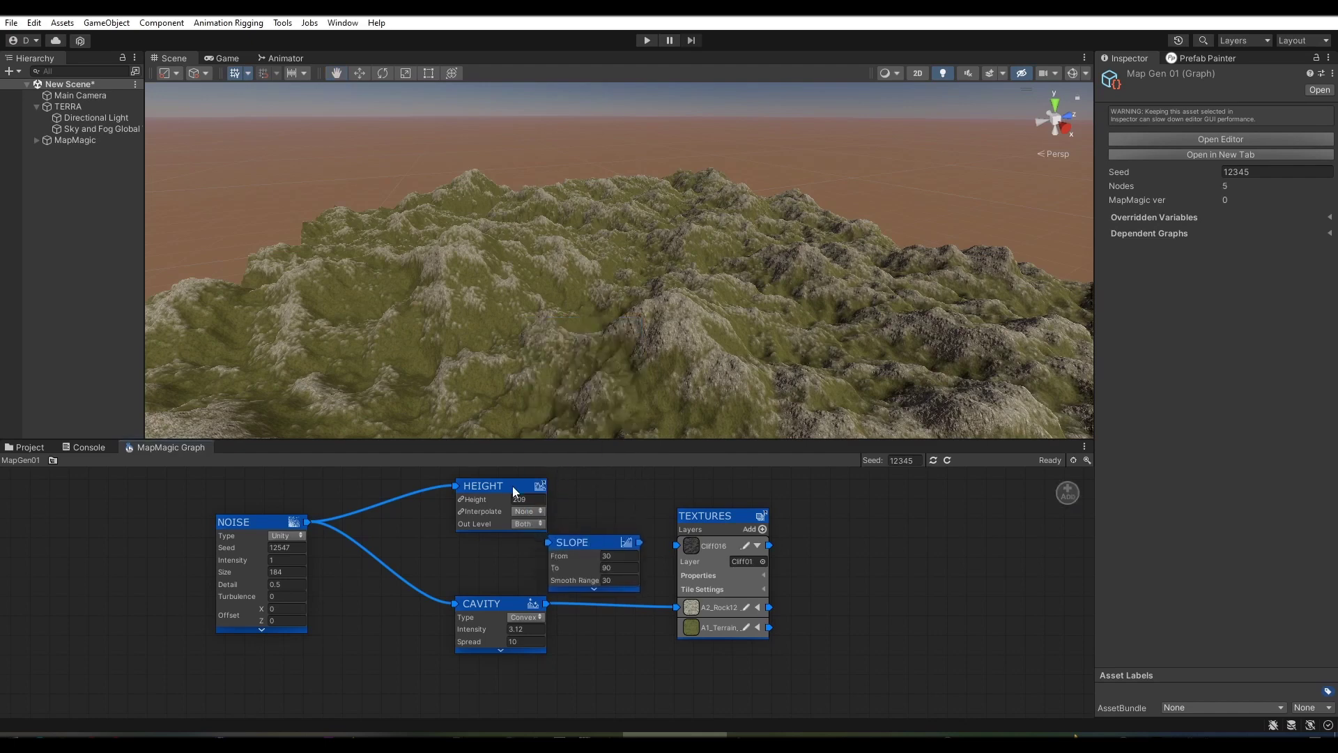
left_click_drag(514, 486, 498, 485)
left_click_drag(272, 519, 254, 524)
left_click_drag(478, 600, 452, 652)
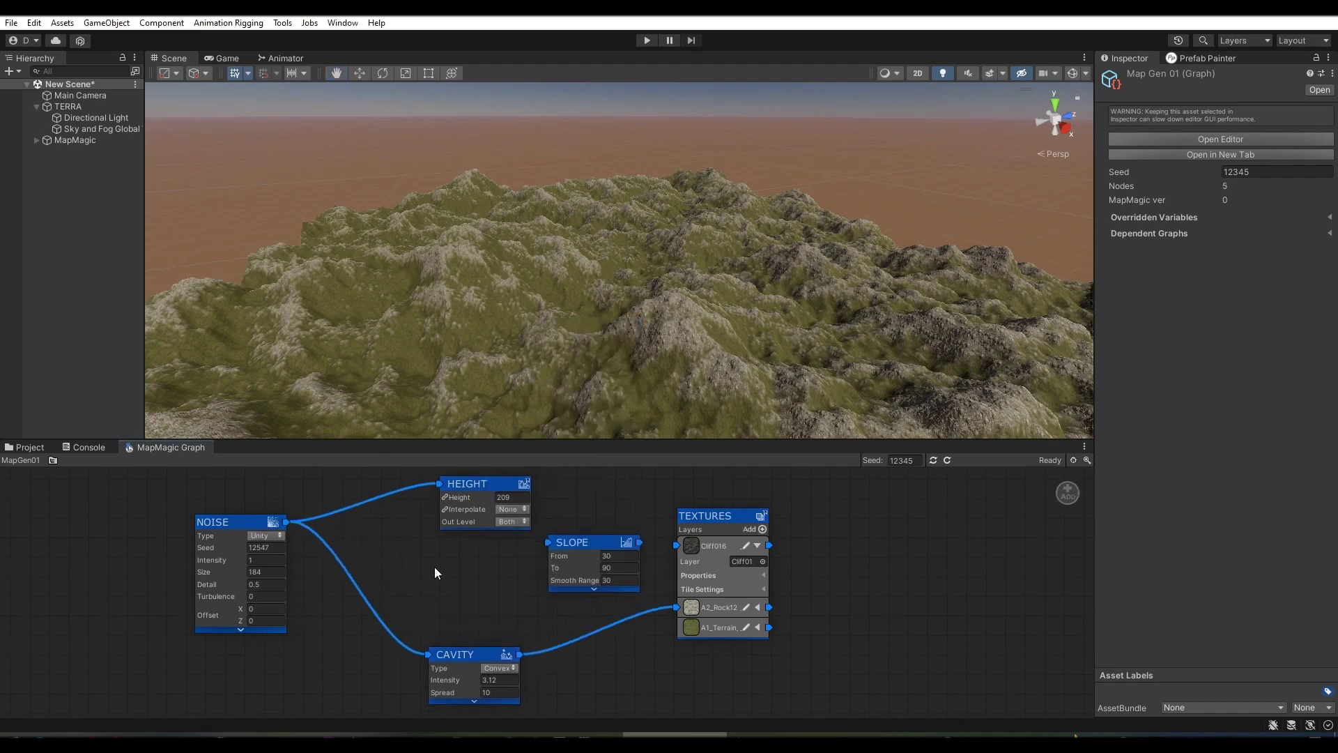
- Add a Terrace node and feed Height from Terrace instead of Noise
right_click(433, 567)
left_click(408, 403)
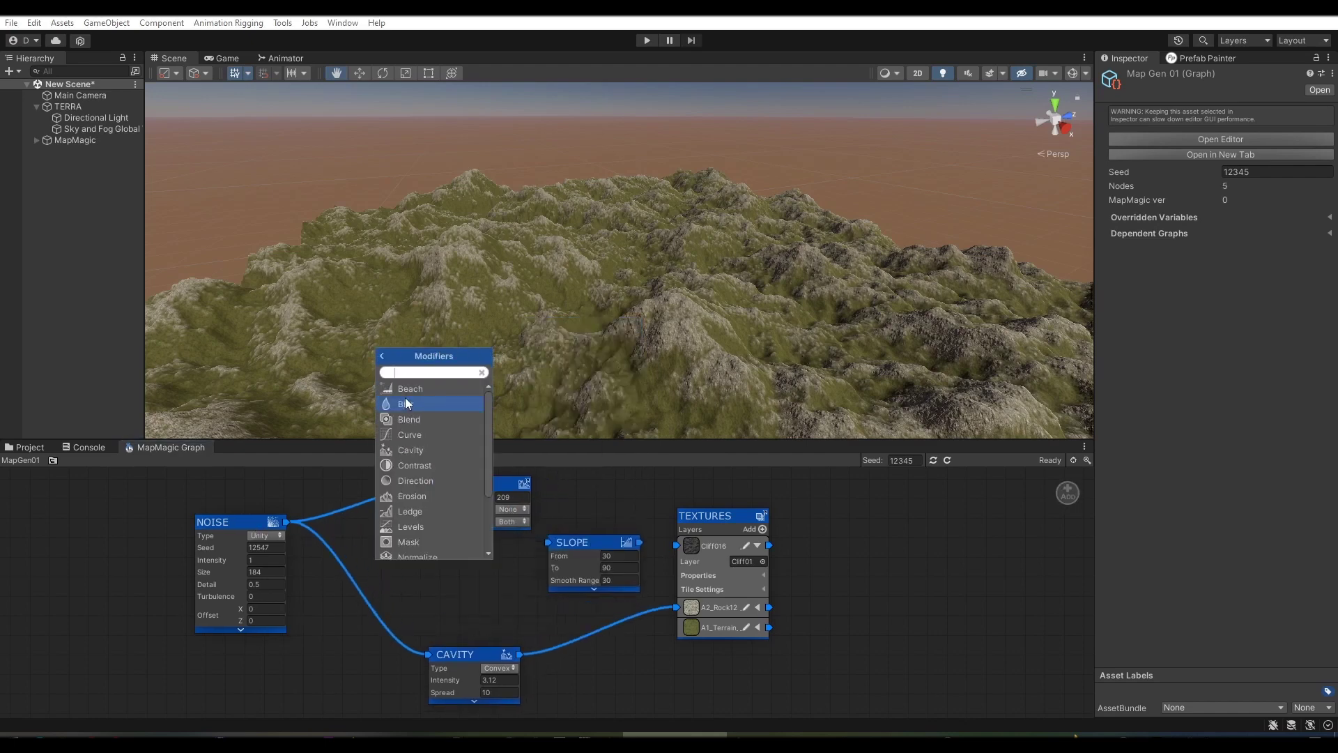
scroll(444, 440, "down", 3)
scroll(445, 441, "down", 2)
left_click(445, 437)
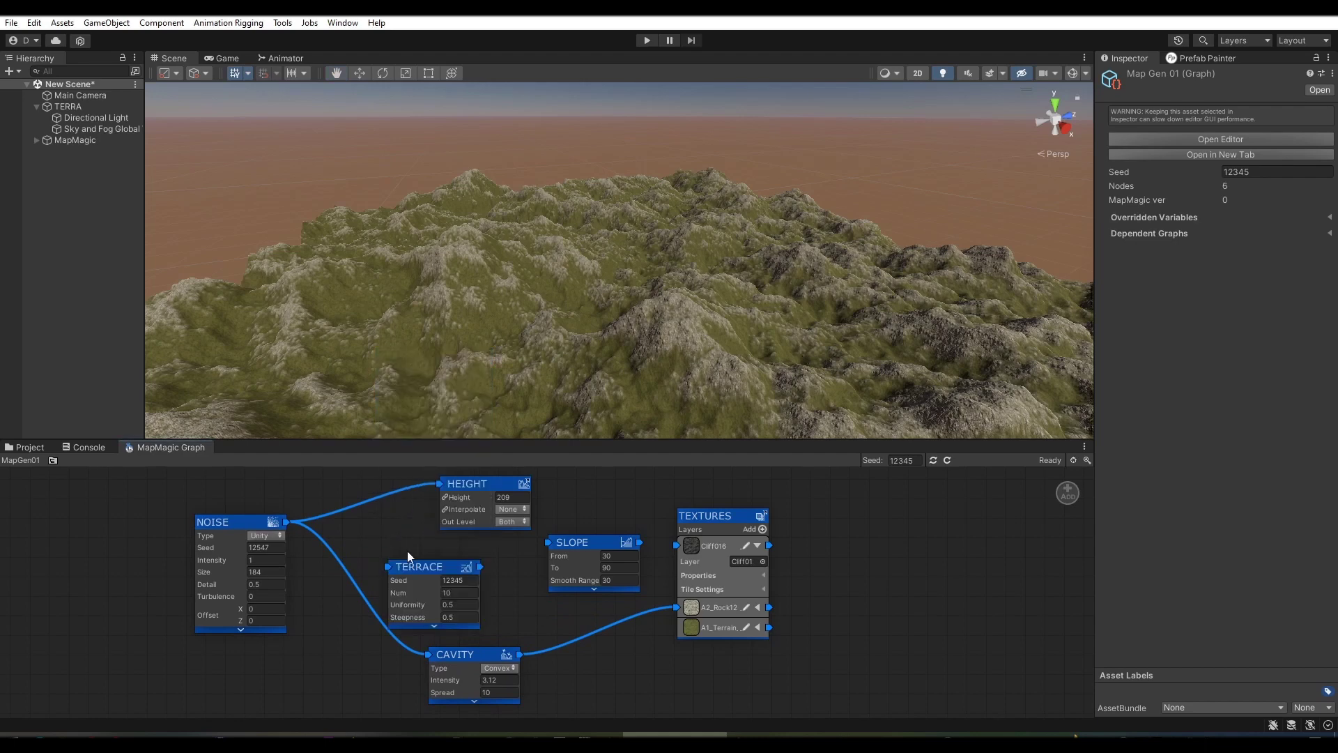
left_click_drag(419, 559, 423, 548)
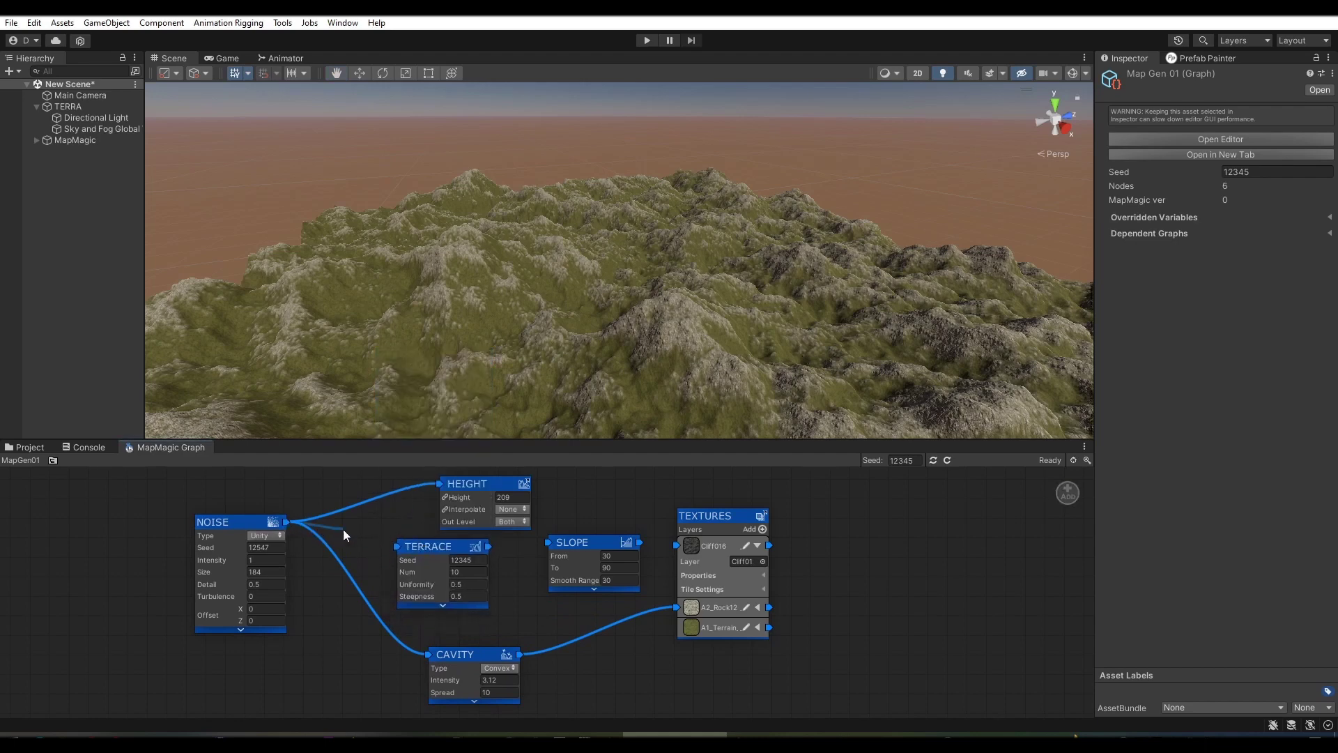
mouse_move(489, 545)
left_mouse_down()
mouse_move(440, 483)
mouse_move(540, 483)
left_mouse_up()
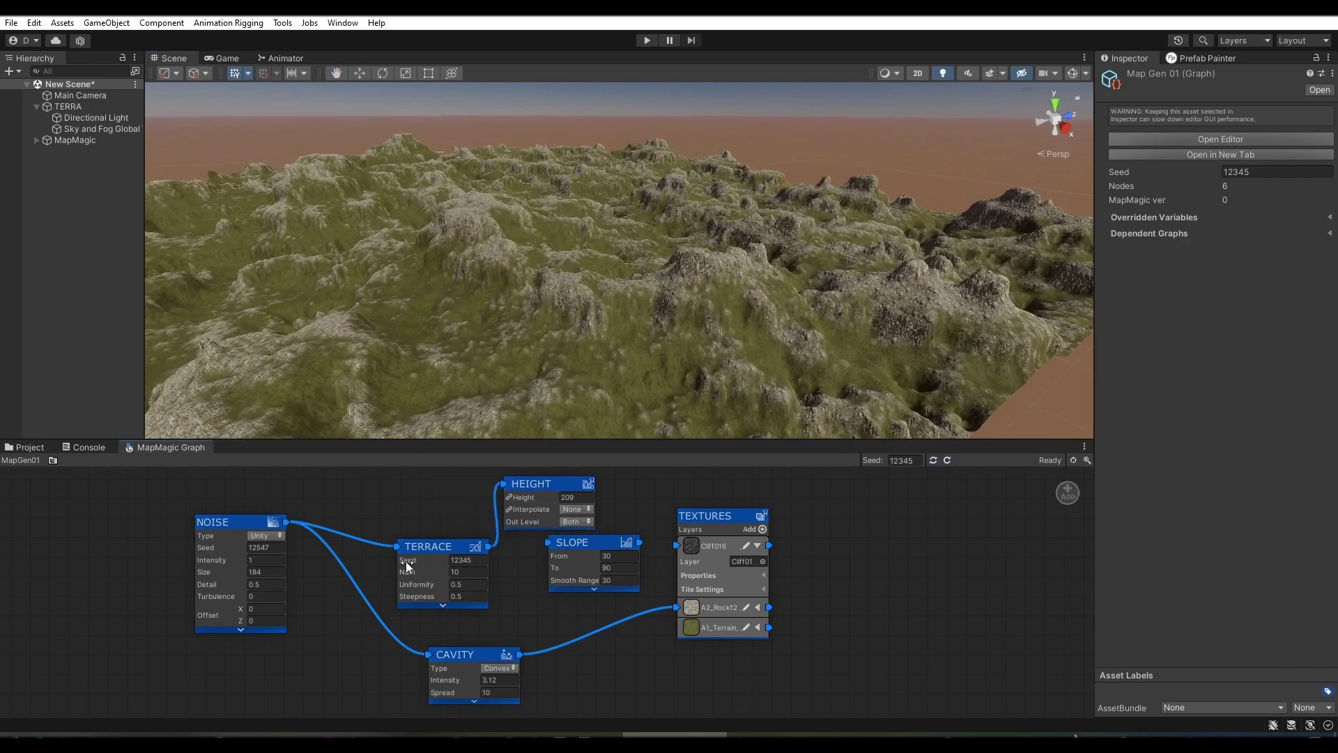
- Set the Terrace seed to 12434, uniformity to 1.32 and terrace count to 28
mouse_move(406, 561)
left_mouse_down()
mouse_move(646, 621)
mouse_move(779, 606)
mouse_move(629, 596)
mouse_move(742, 574)
mouse_move(1073, 588)
left_mouse_up()
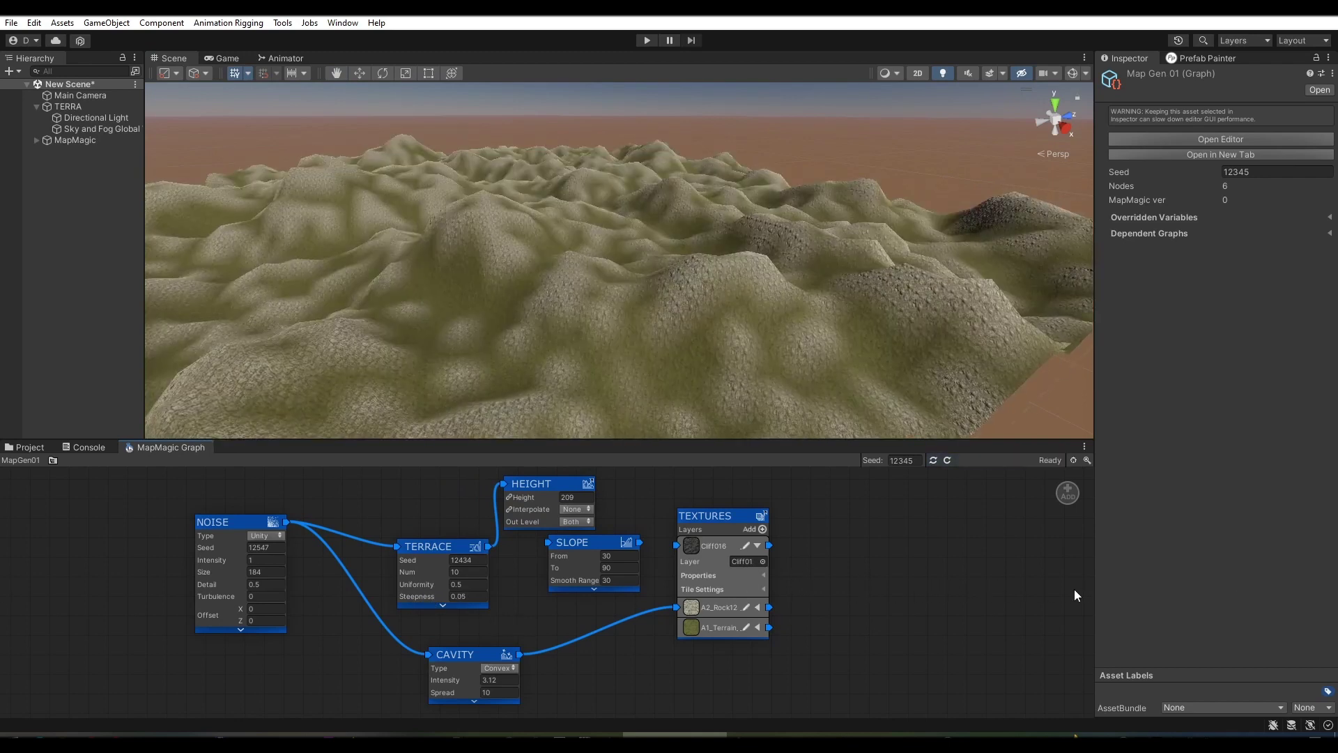
mouse_move(417, 585)
left_mouse_down()
mouse_move(793, 625)
mouse_move(537, 610)
left_mouse_up()
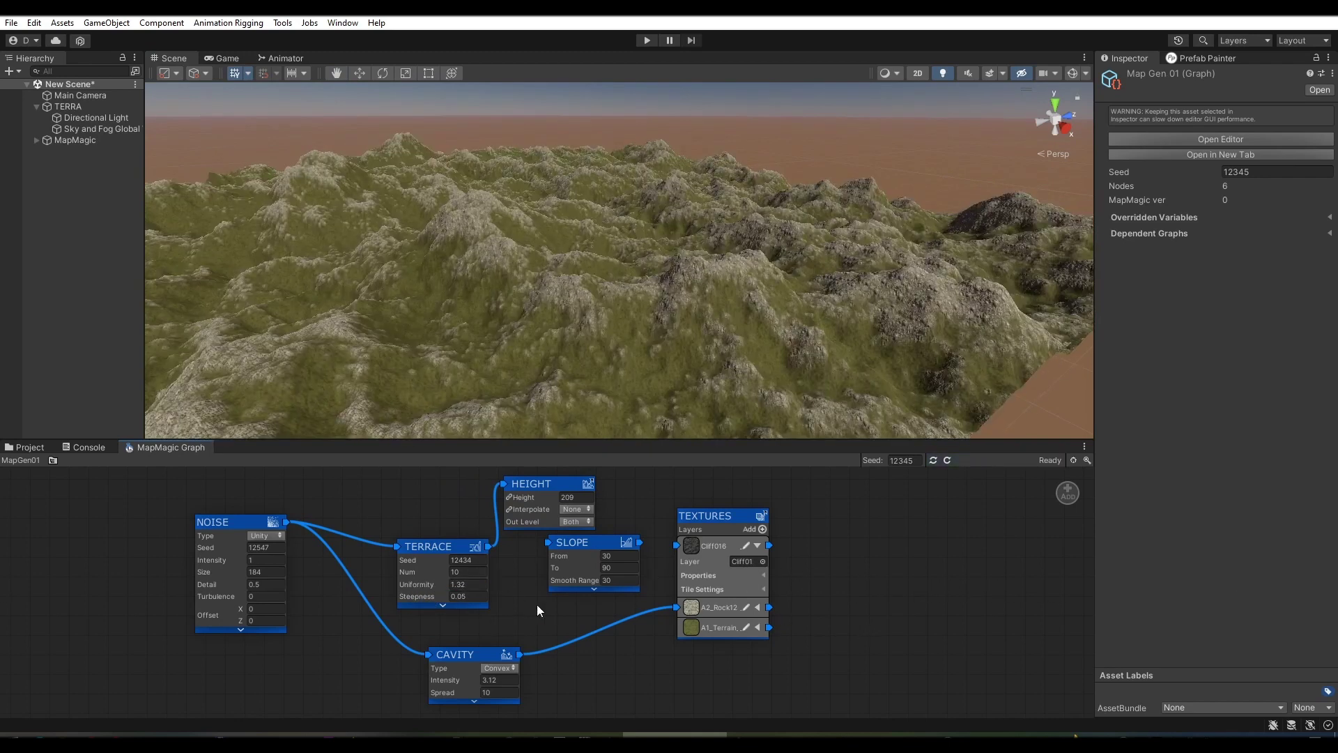
left_click_drag(409, 576, 460, 577)
- Show previews on the Terrace, Noise and Cavity nodes and rearrange them
left_click(442, 605)
left_click(240, 629)
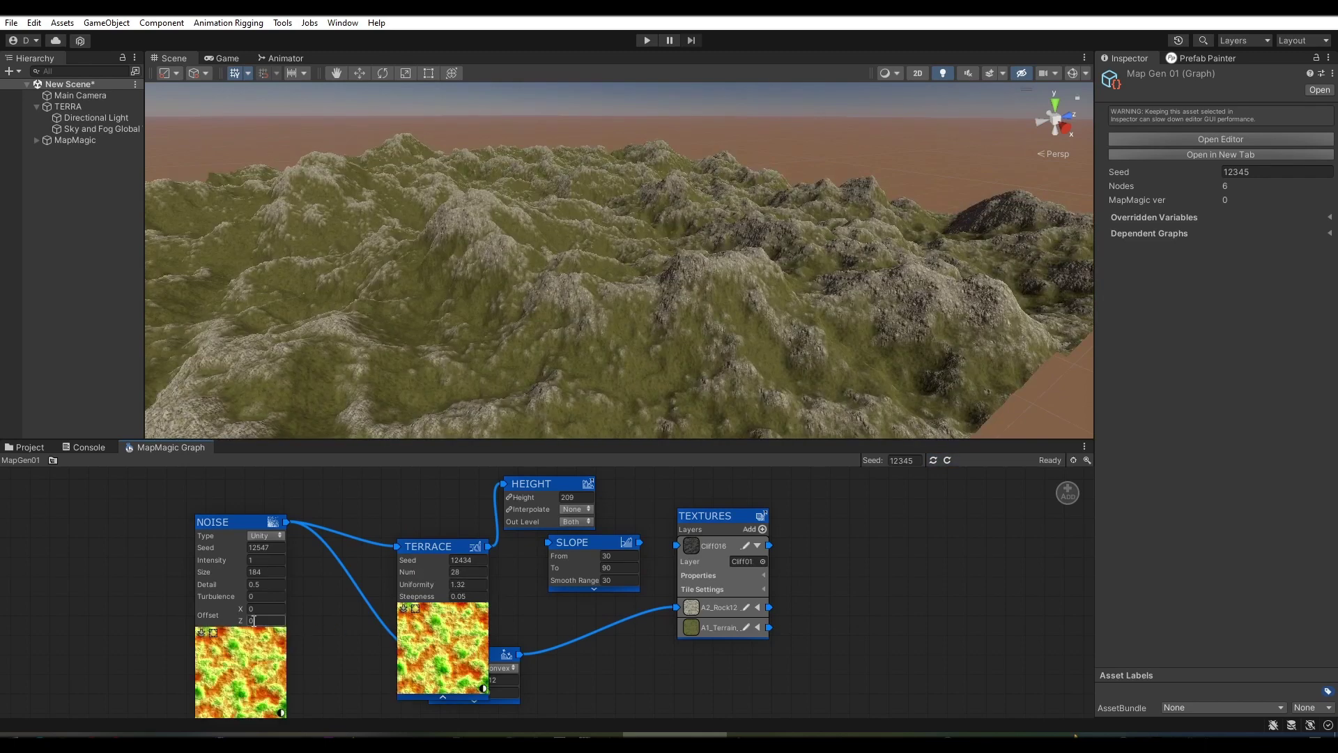
left_click_drag(232, 520, 199, 504)
left_click_drag(439, 548, 412, 488)
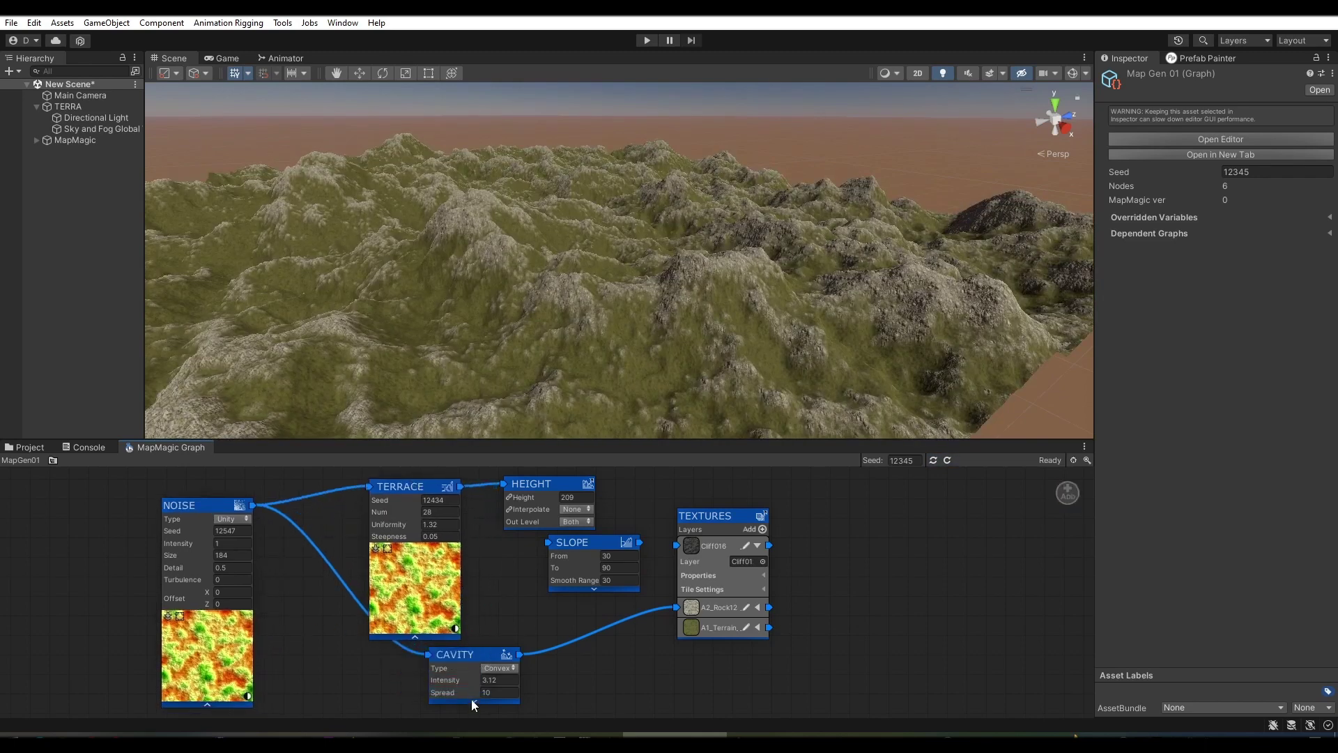
left_click(471, 703)
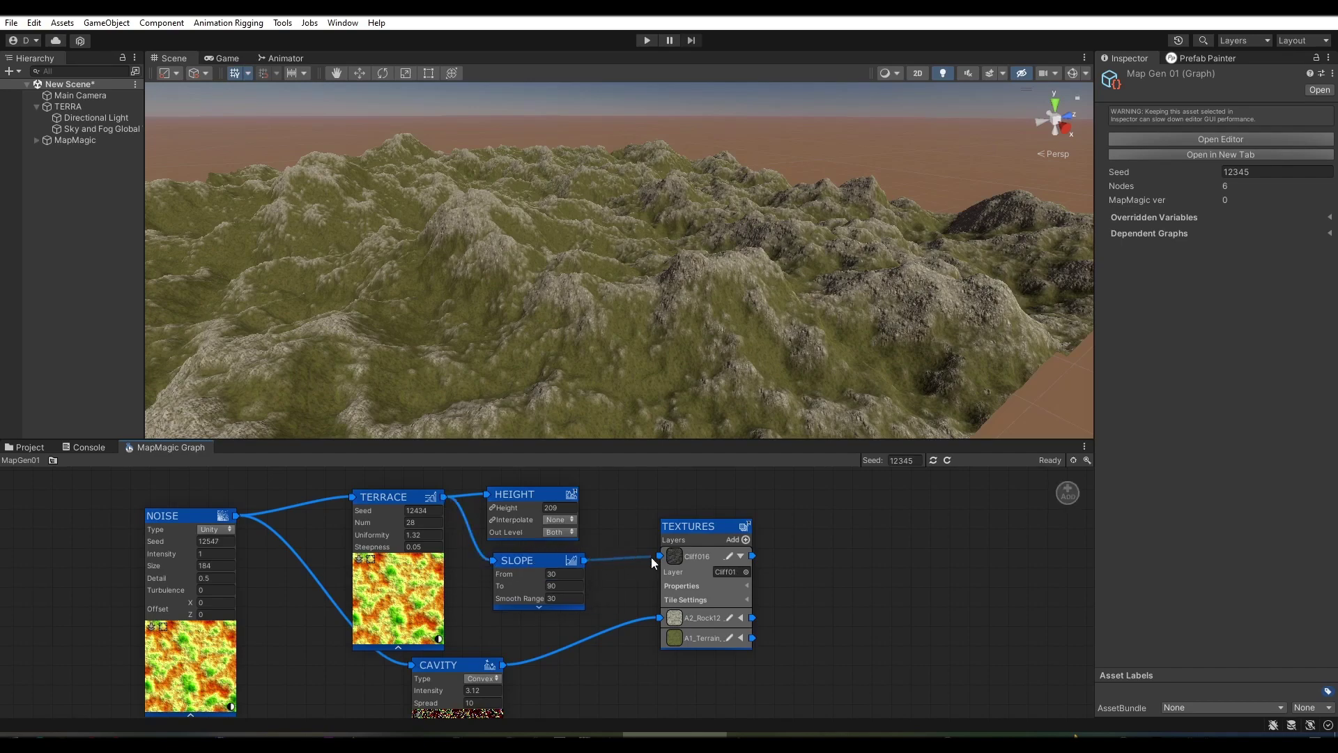
- Connect Slope to the Cliff016 layer and experiment with its From and To values
left_click_drag(651, 557, 671, 545)
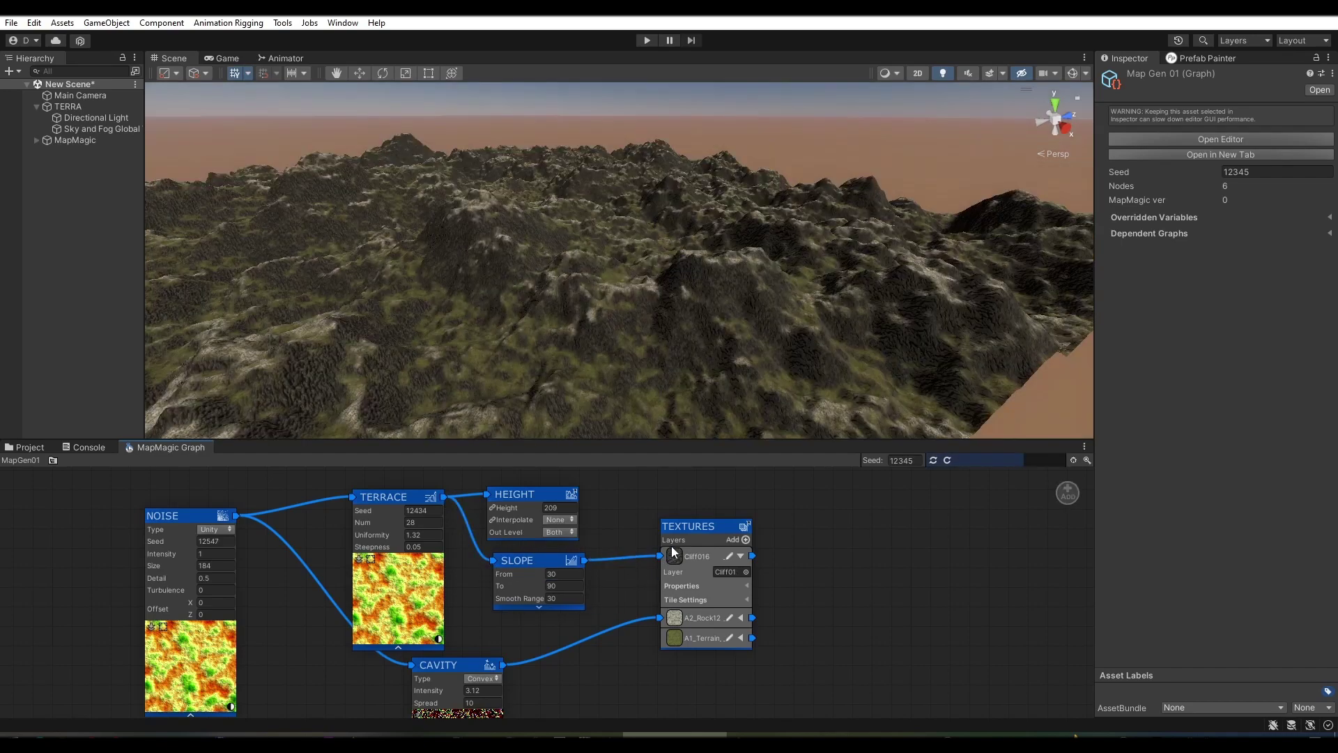
left_click(539, 607)
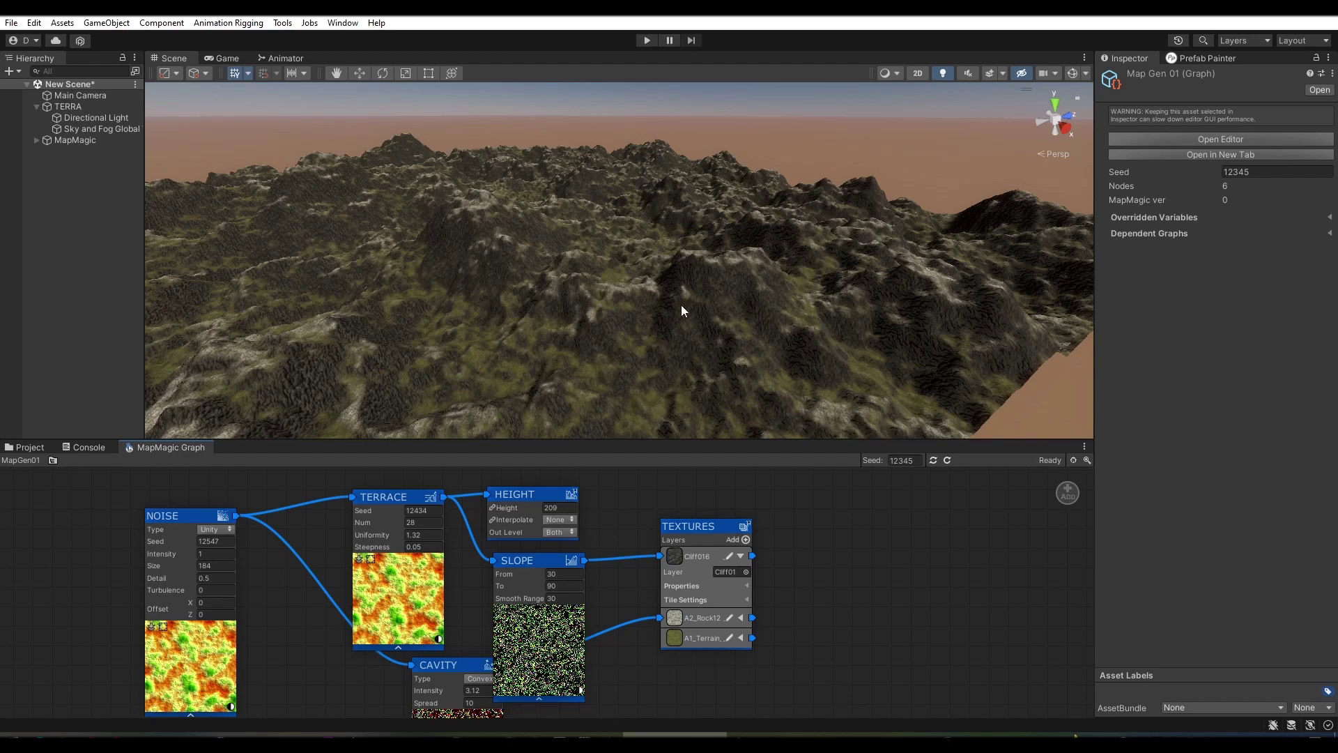
mouse_move(680, 304)
left_mouse_down("alt")
mouse_move(700, 268)
mouse_move(609, 389)
left_mouse_up("alt")
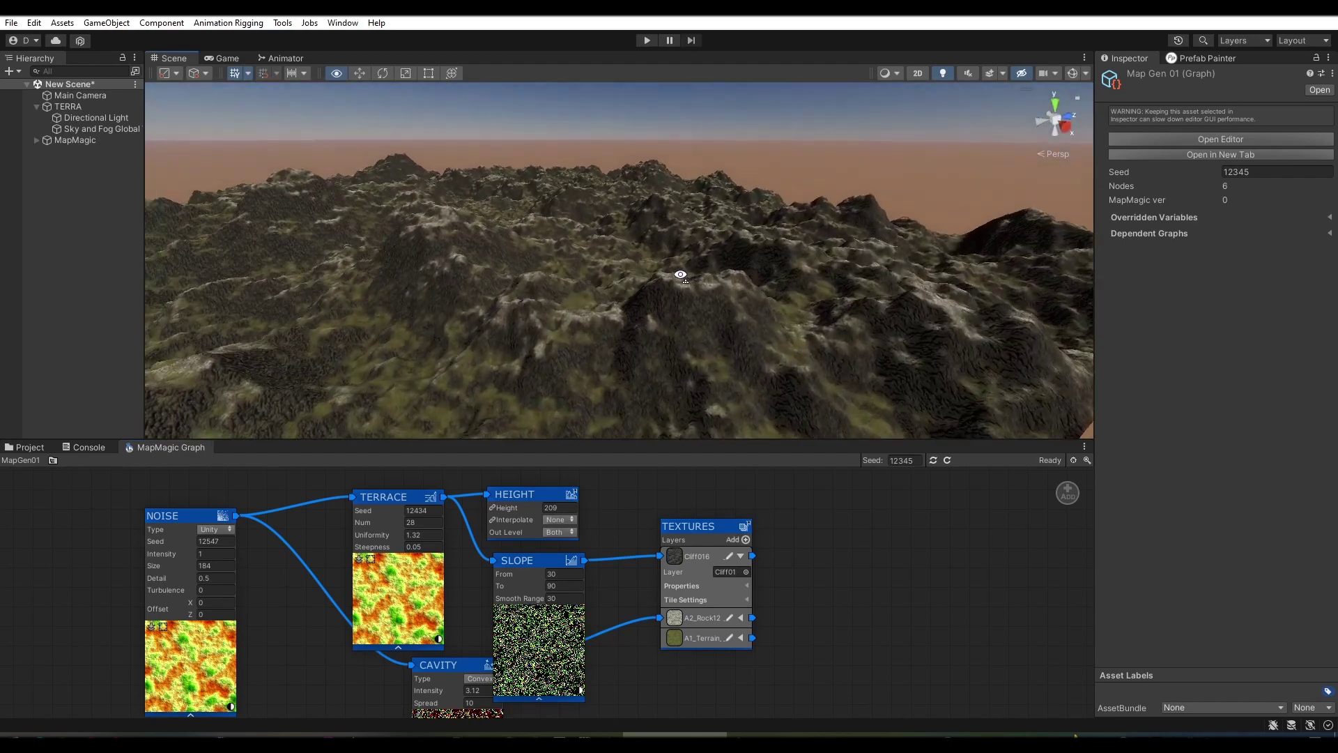
left_click_drag(517, 572, 768, 596)
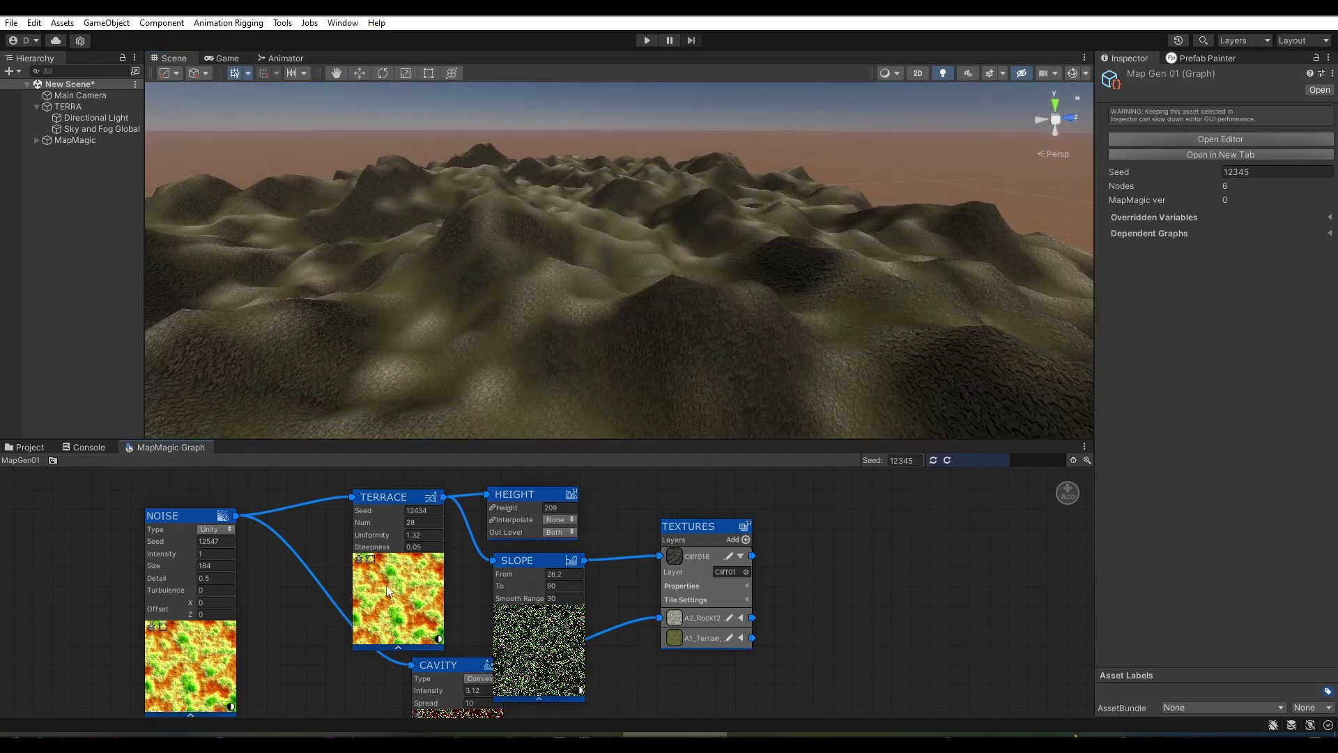
mouse_move(500, 586)
left_mouse_down()
mouse_move(100, 593)
mouse_move(1159, 577)
left_mouse_up()
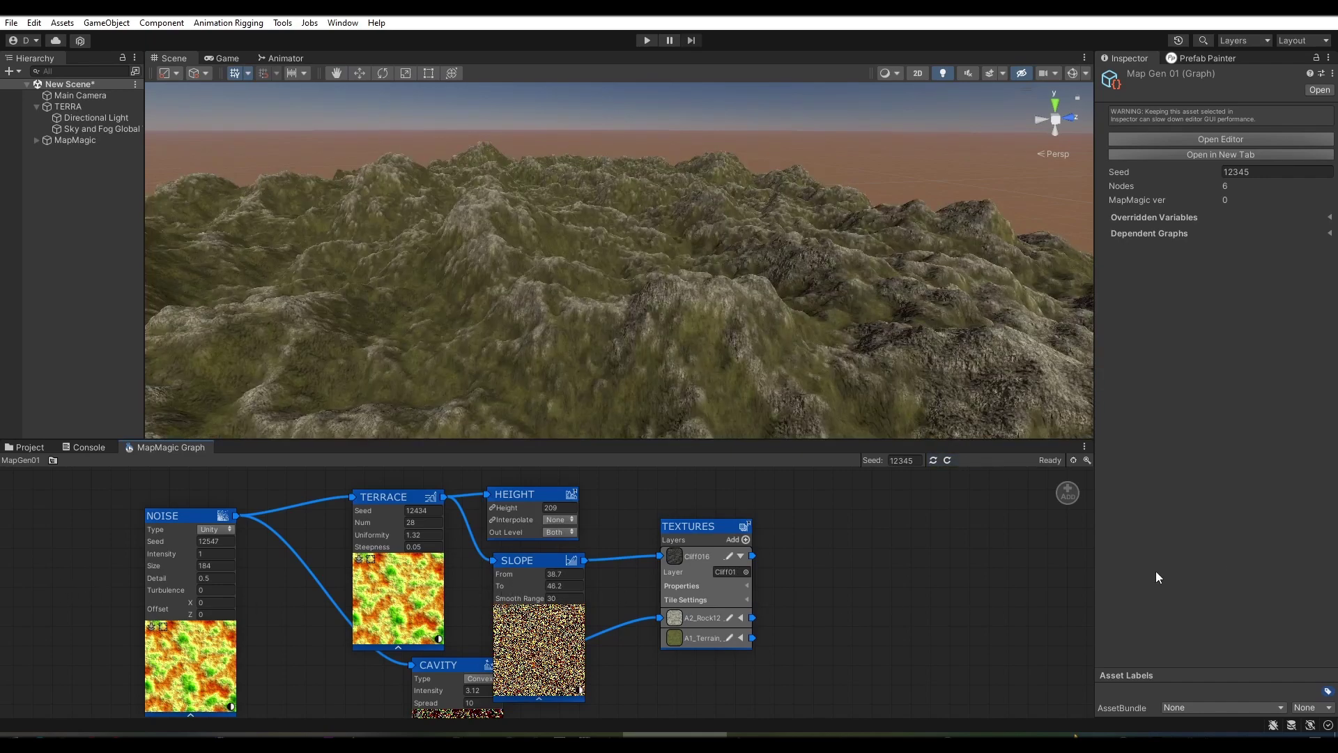
- Feed Slope from Noise, connect Cavity to the Cliff016 layer, and rearrange nodes
left_click_drag(410, 496, 408, 477)
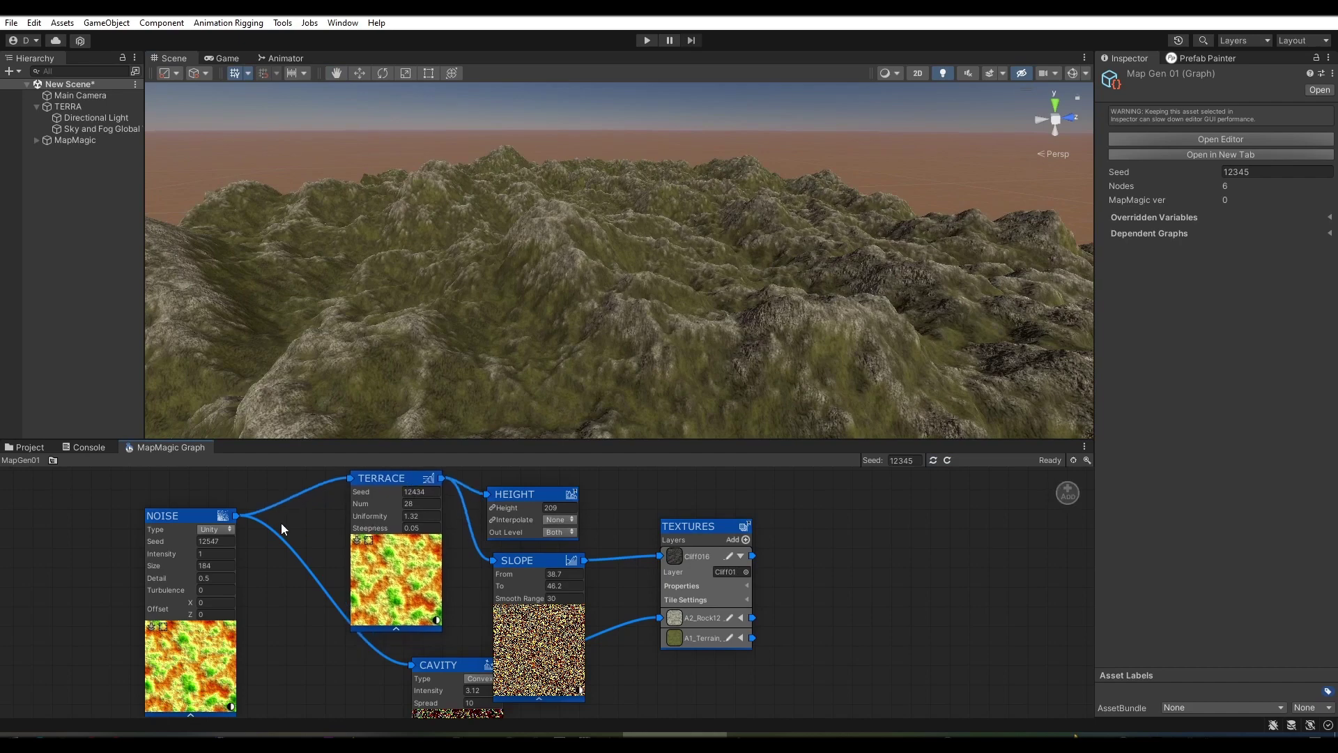
mouse_move(236, 516)
left_mouse_down()
mouse_move(493, 560)
mouse_move(440, 462)
left_mouse_up()
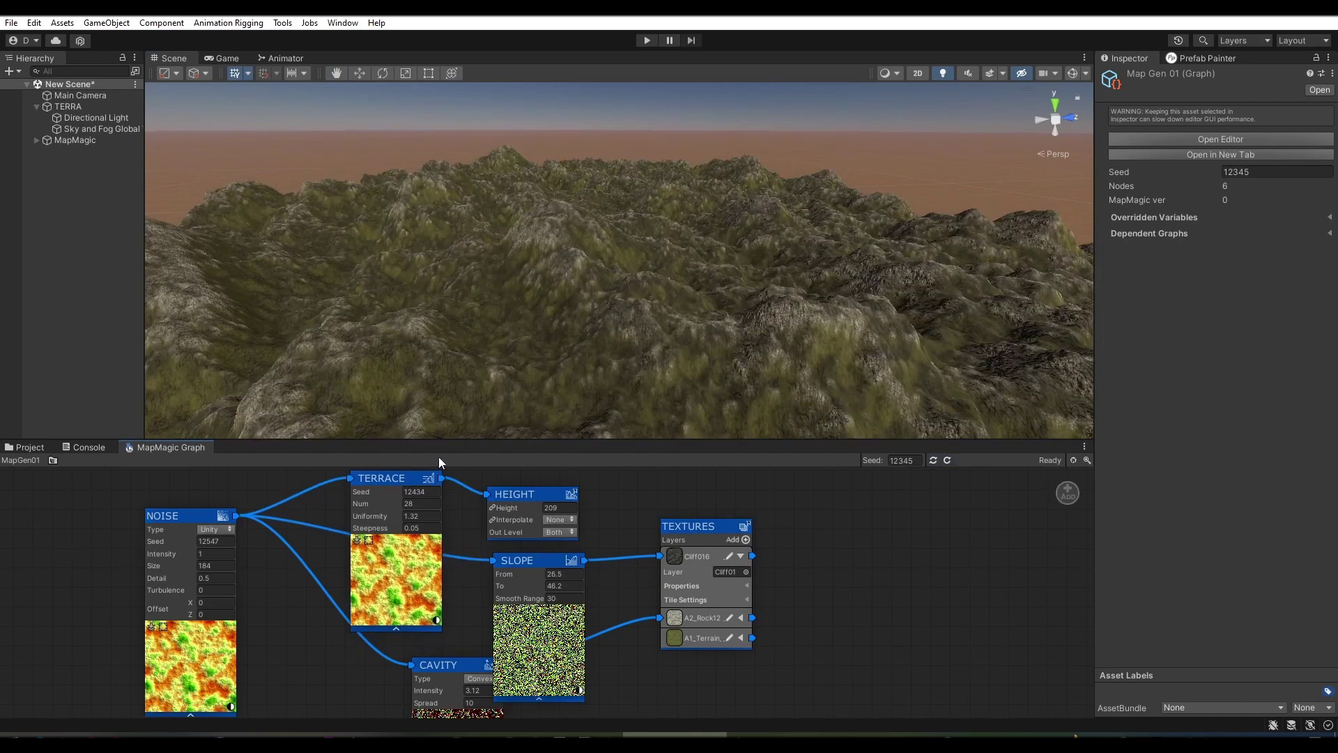
mouse_move(539, 562)
left_mouse_down()
mouse_move(585, 603)
mouse_move(542, 604)
mouse_move(561, 564)
mouse_move(580, 639)
left_mouse_up()
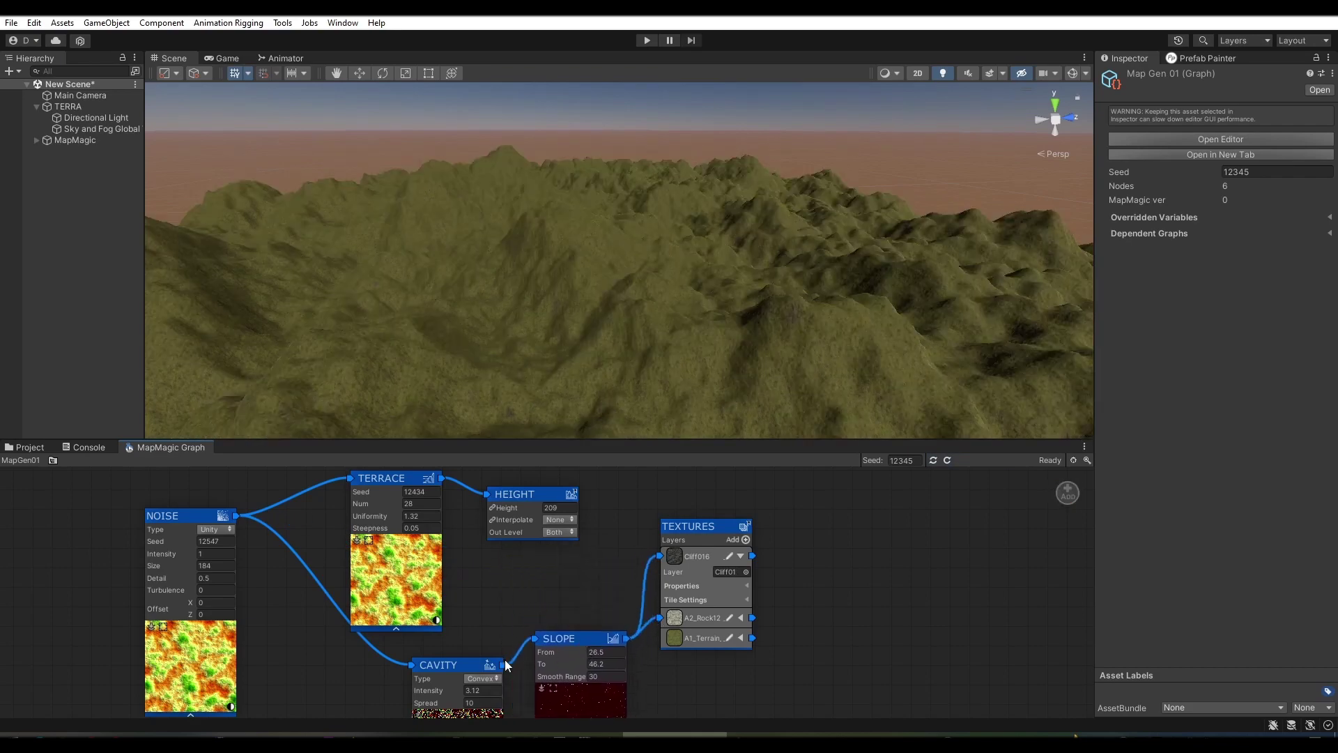
middle_click_drag(604, 635, 561, 587)
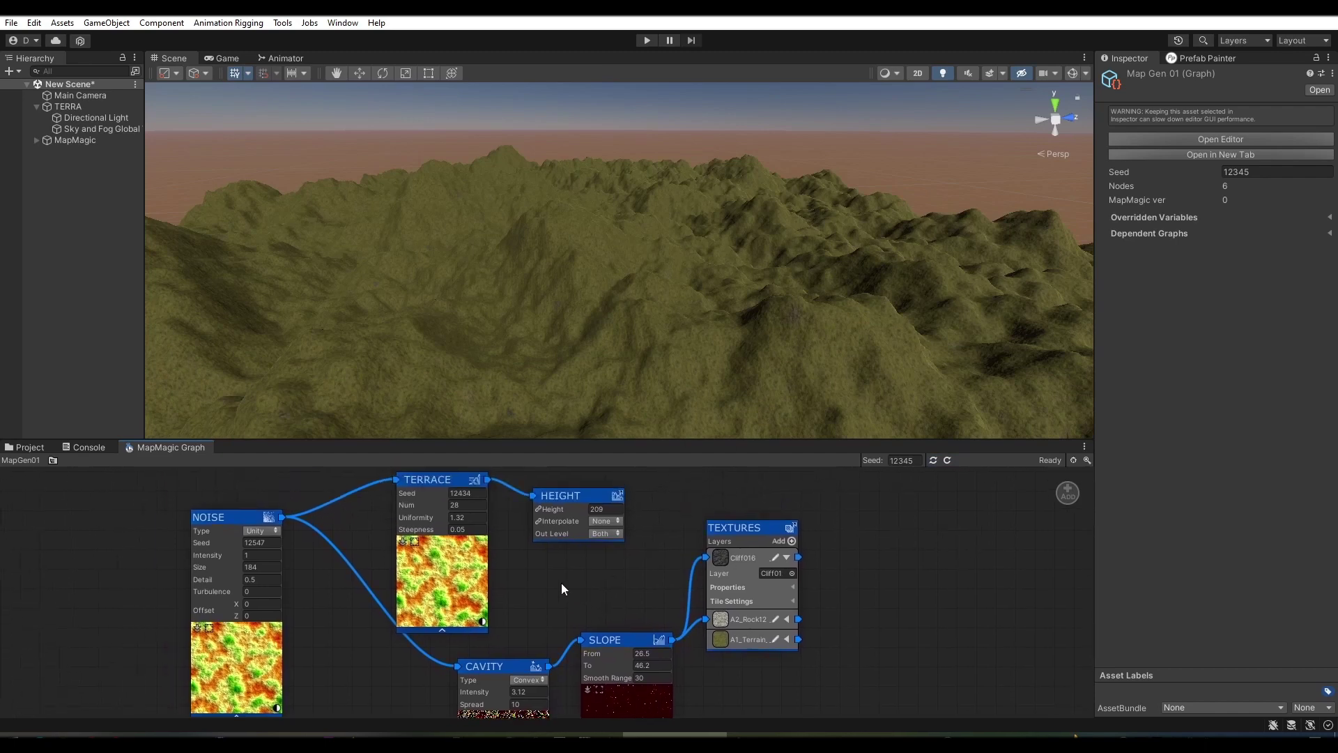
left_click_drag(547, 667, 706, 557)
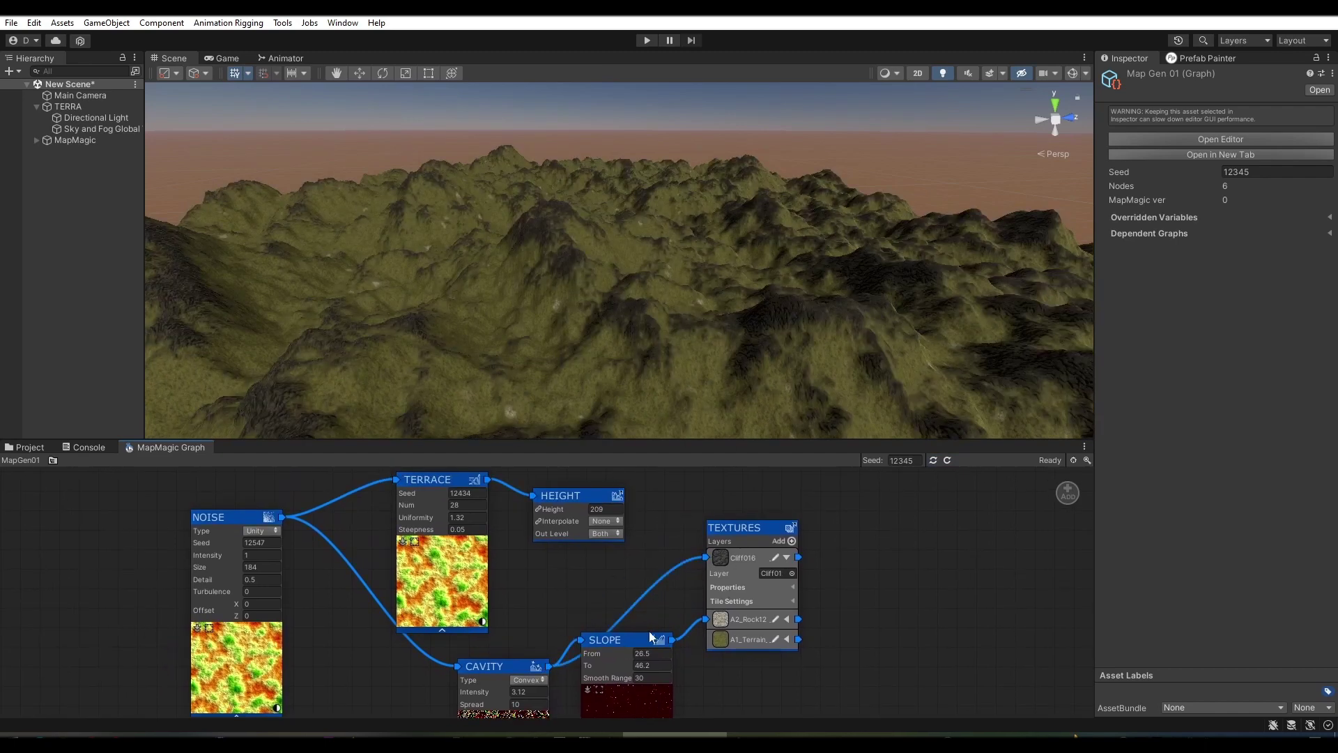
middle_click_drag(654, 679, 650, 625)
- Set the Slope range from -0.31 to 70.5
left_click_drag(617, 638, 544, 648)
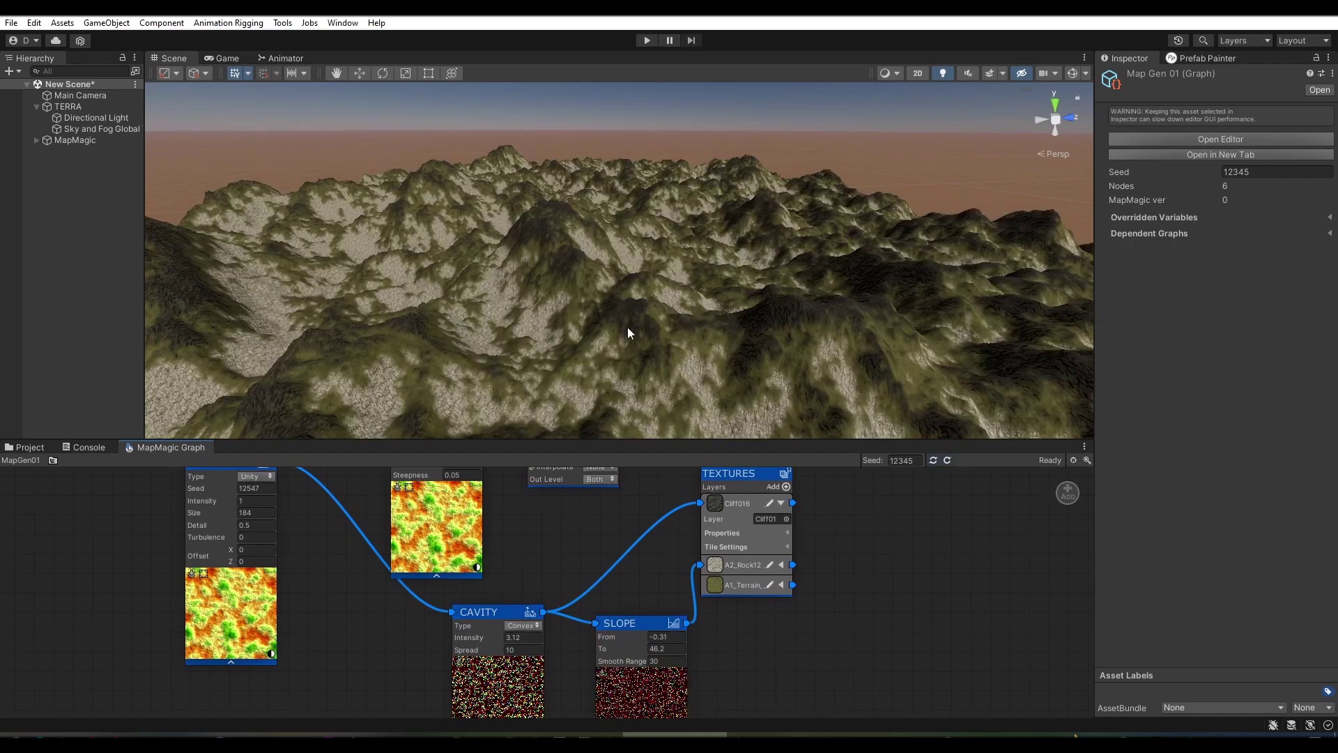
mouse_move(628, 333)
left_mouse_down("alt")
mouse_move(547, 328)
mouse_move(672, 324)
left_mouse_up("alt")
mouse_move(604, 648)
left_mouse_down()
mouse_move(821, 655)
mouse_move(1015, 616)
left_mouse_up()
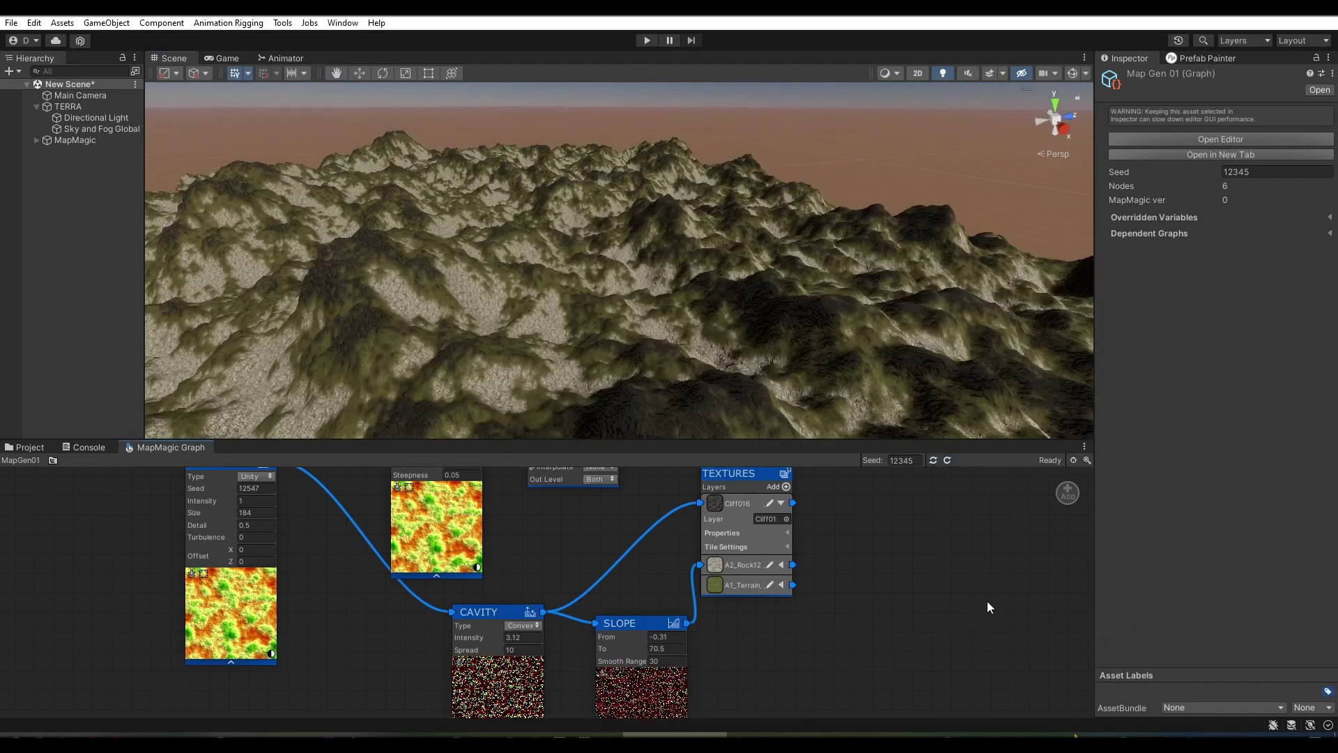
mouse_move(589, 328)
right_mouse_down()
mouse_move(1050, 366)
mouse_move(1019, 220)
right_mouse_up()
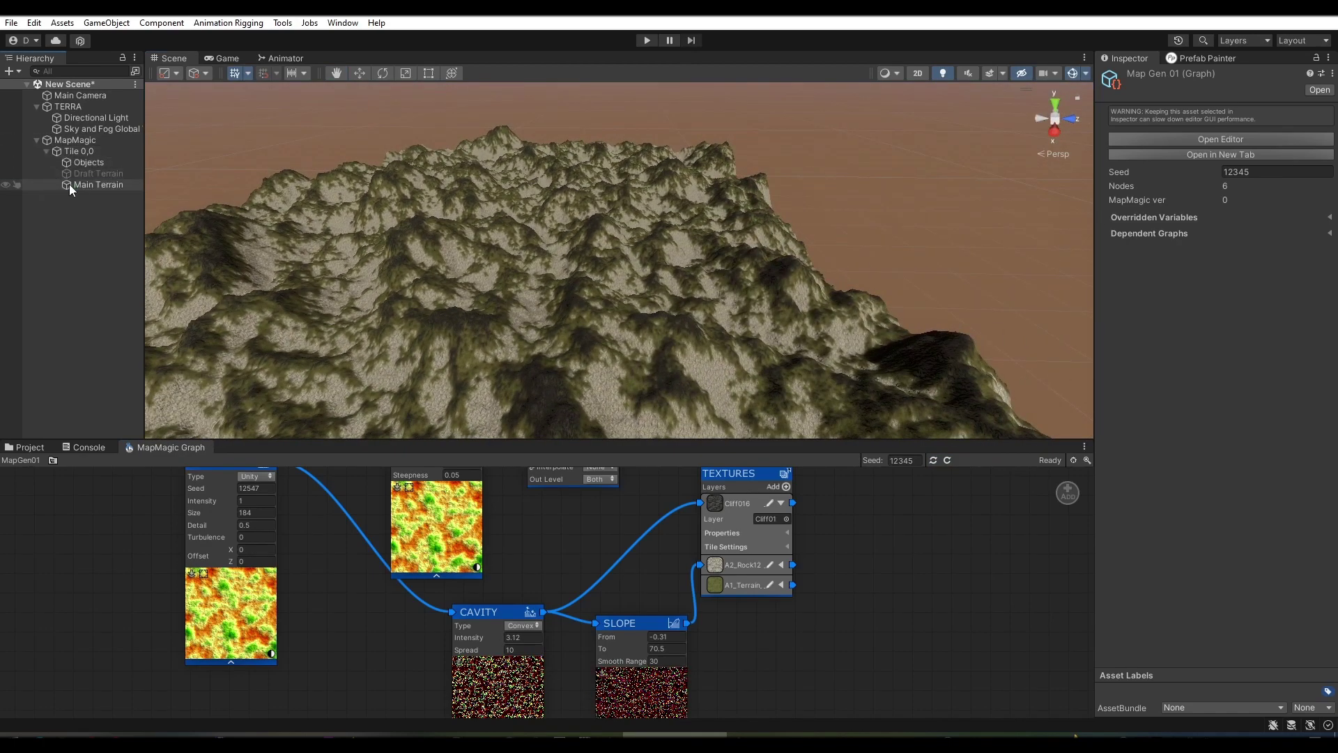
- Select the Main Terrain, switch to the move tool and frame it in the Scene view
left_click(96, 185)
left_click(359, 77)
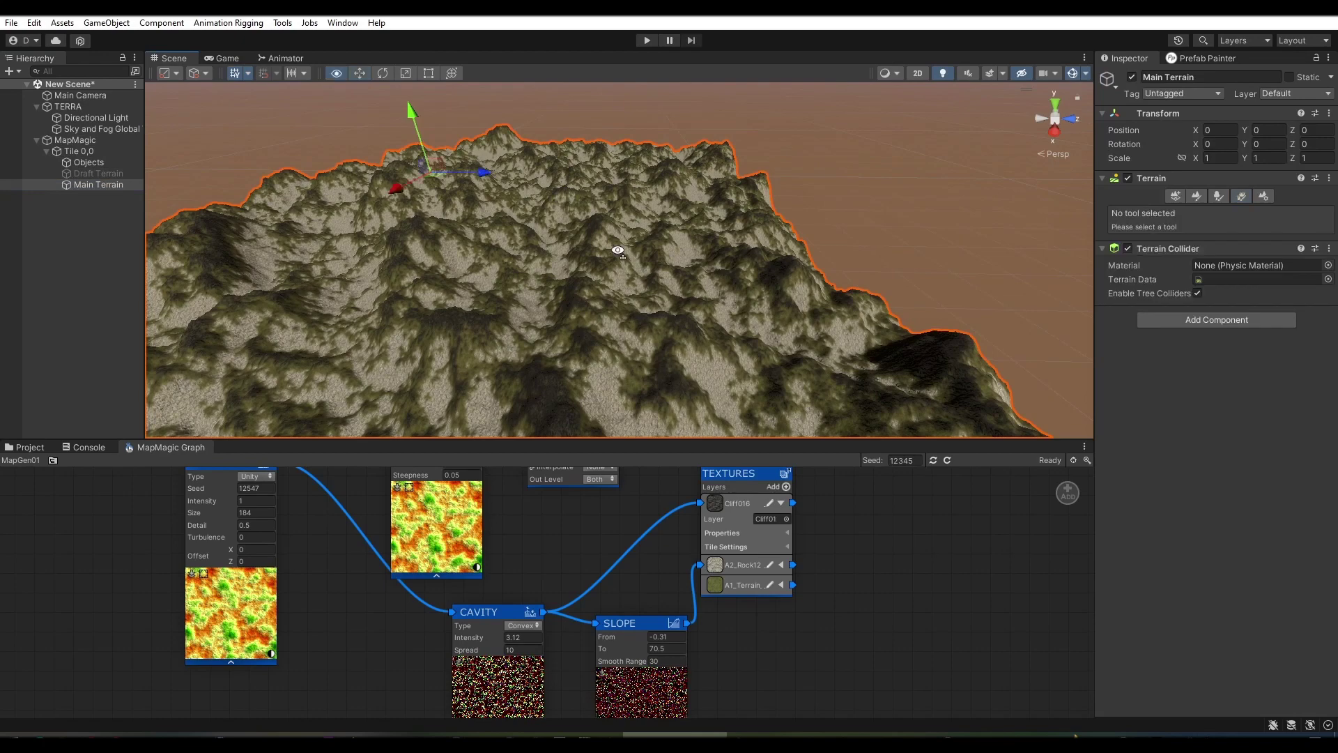
key("f")
- Pin new MapMagic tiles at 0,1, 1,1 and 1,0 around the first tile
left_click(93, 142)
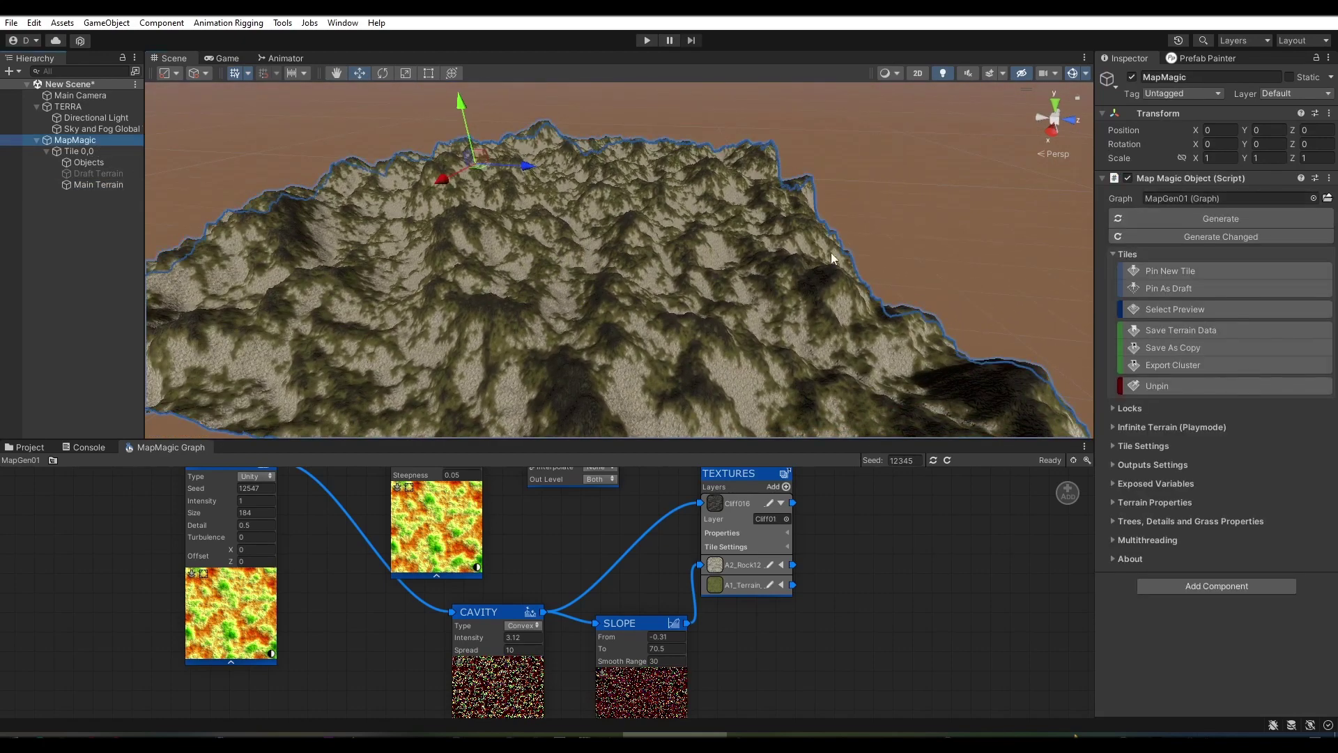
left_click(1135, 270)
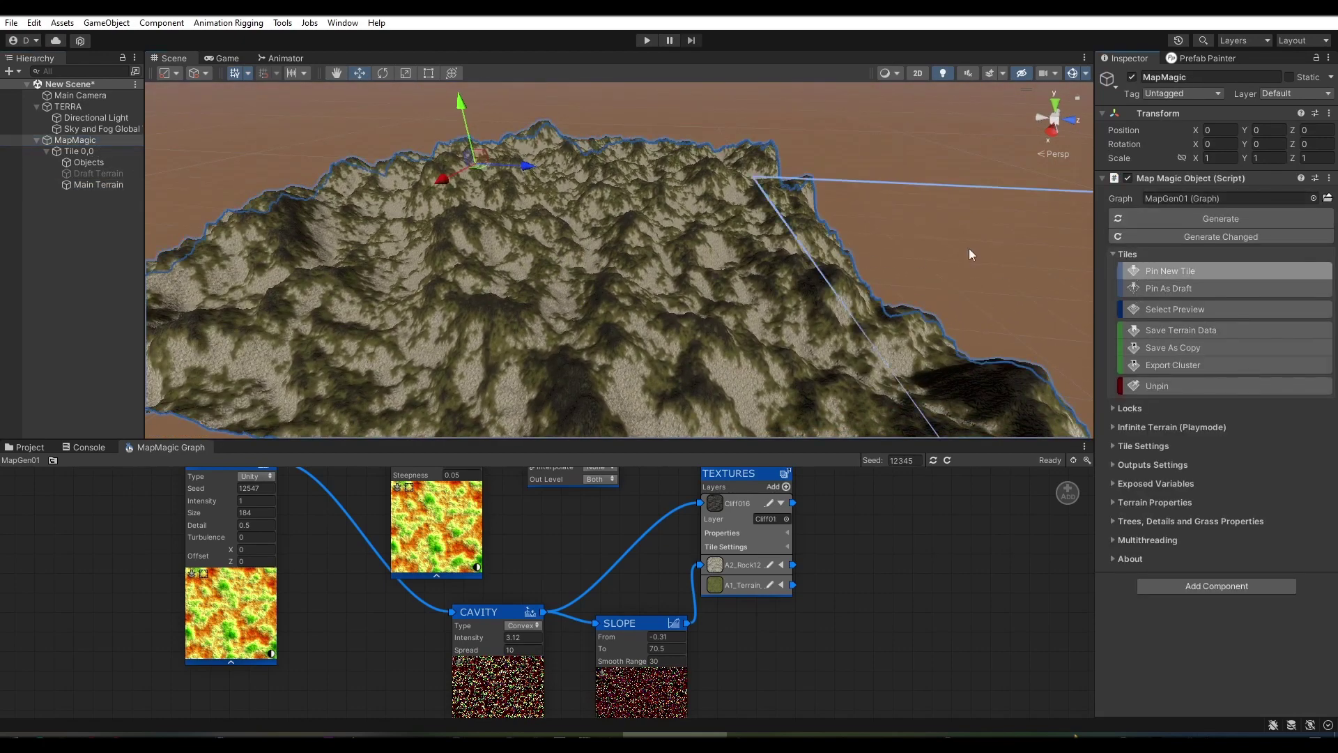
left_click(968, 248)
mouse_move(969, 248)
left_mouse_down("alt")
mouse_move(919, 273)
mouse_move(894, 227)
mouse_move(747, 337)
mouse_move(946, 239)
mouse_move(1076, 113)
mouse_move(744, 260)
left_mouse_up("alt")
left_click(893, 238)
left_click(701, 337)
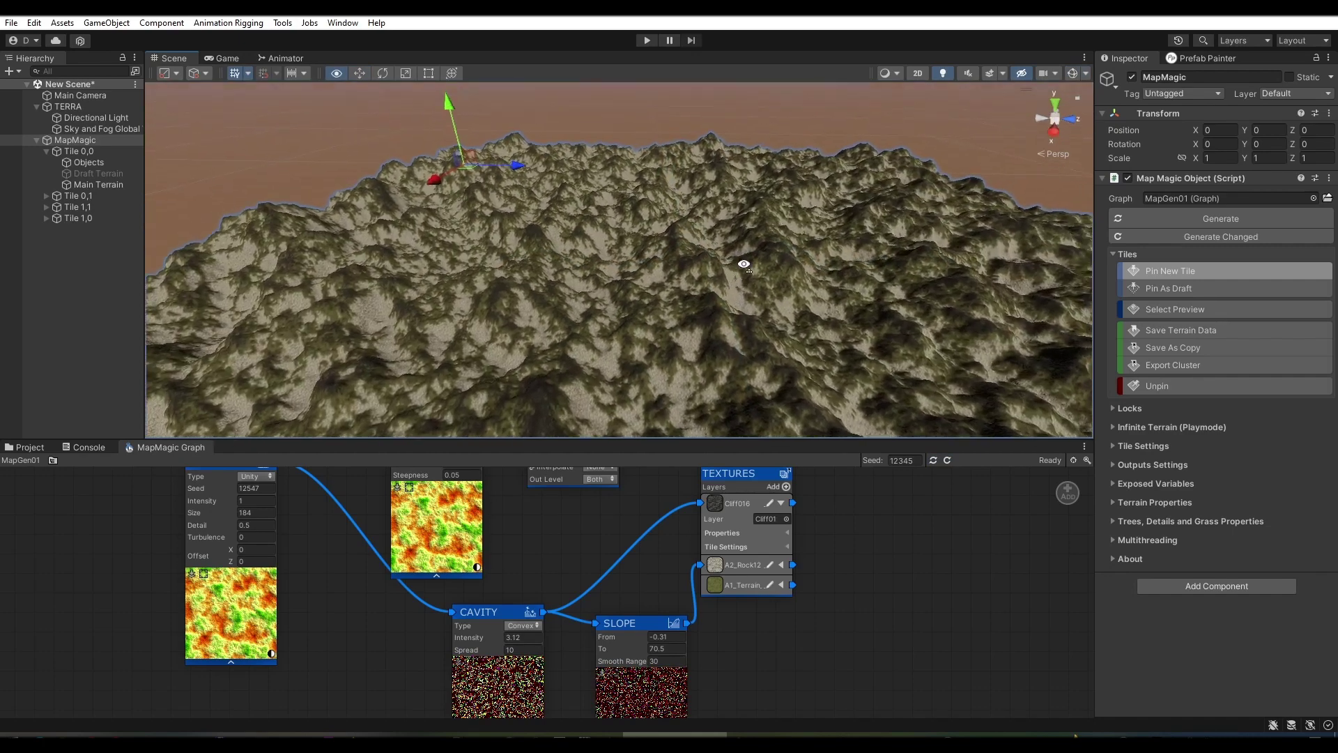
- Set terrain height to 257, Noise size 273 and detail 0.46, and delete the Terrace node
middle_click_drag(513, 508, 517, 582)
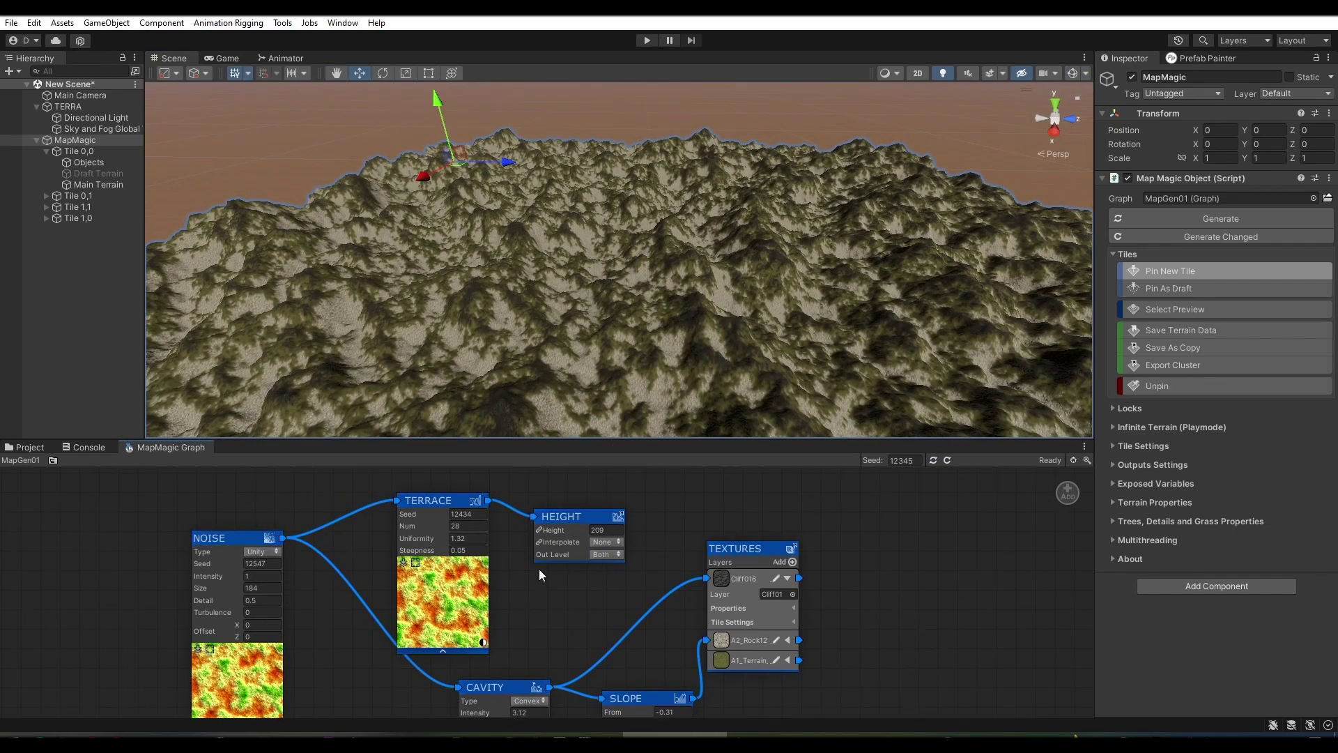
left_click_drag(564, 530, 734, 532)
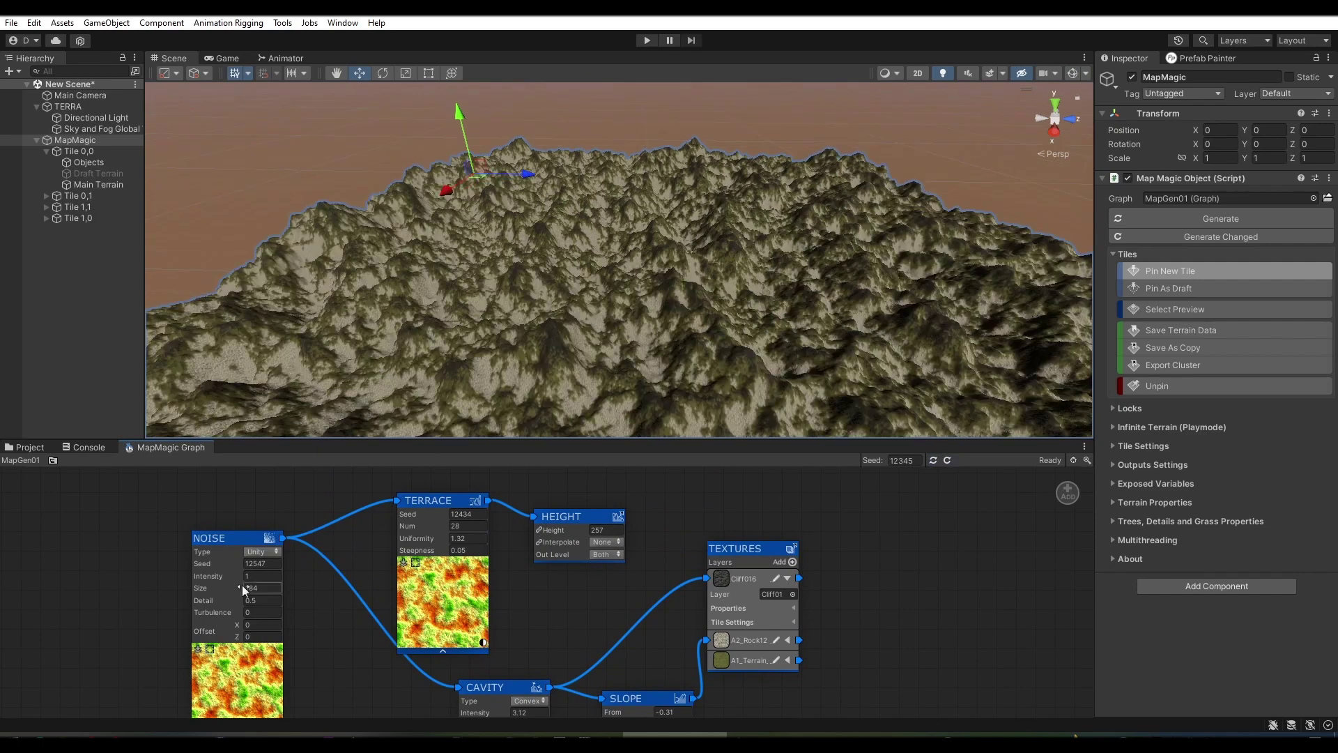
left_click_drag(241, 584, 224, 588)
mouse_move(767, 334)
left_mouse_down("alt")
mouse_move(892, 357)
mouse_move(845, 359)
left_mouse_up("alt")
left_click_drag(206, 600, 67, 570)
mouse_move(614, 298)
left_mouse_down("alt")
mouse_move(579, 266)
mouse_move(487, 349)
left_mouse_up("alt")
left_click_drag(216, 603, 268, 648)
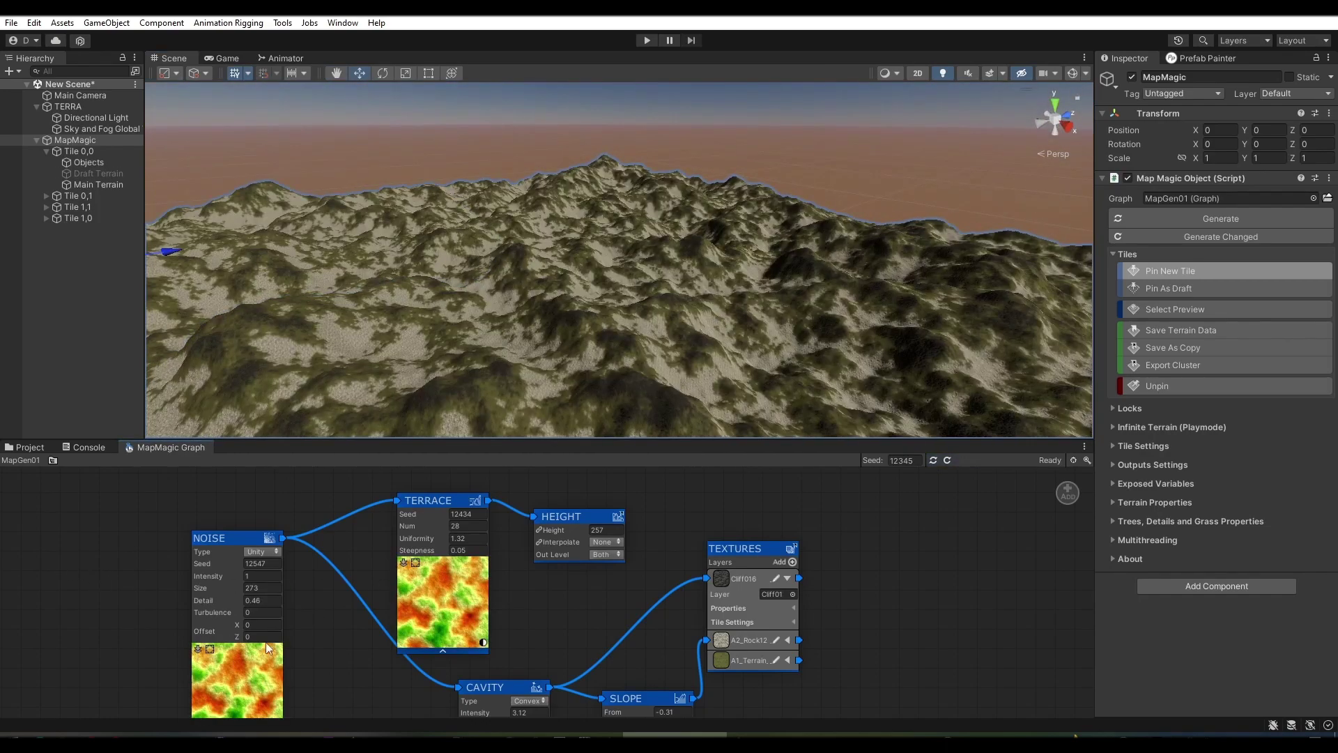
left_click_drag(430, 506, 1068, 493)
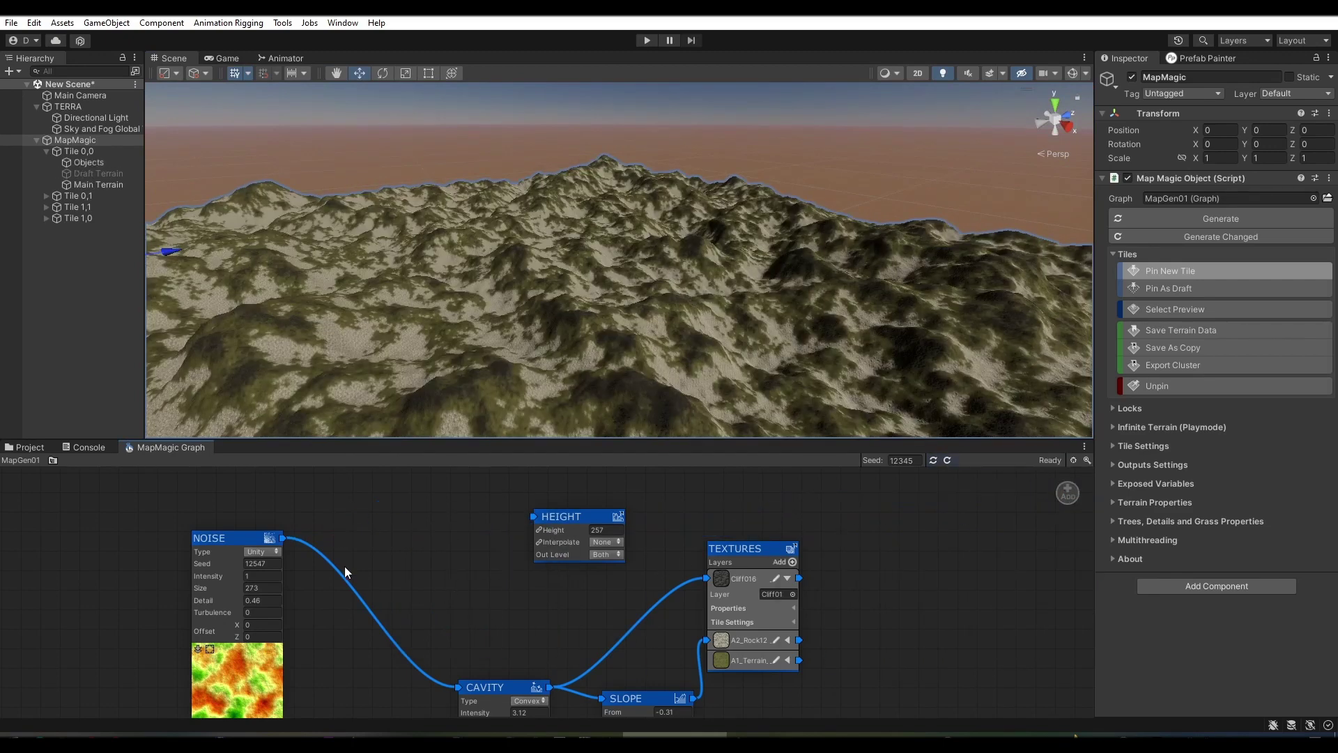
scroll(504, 494, "down", 3)
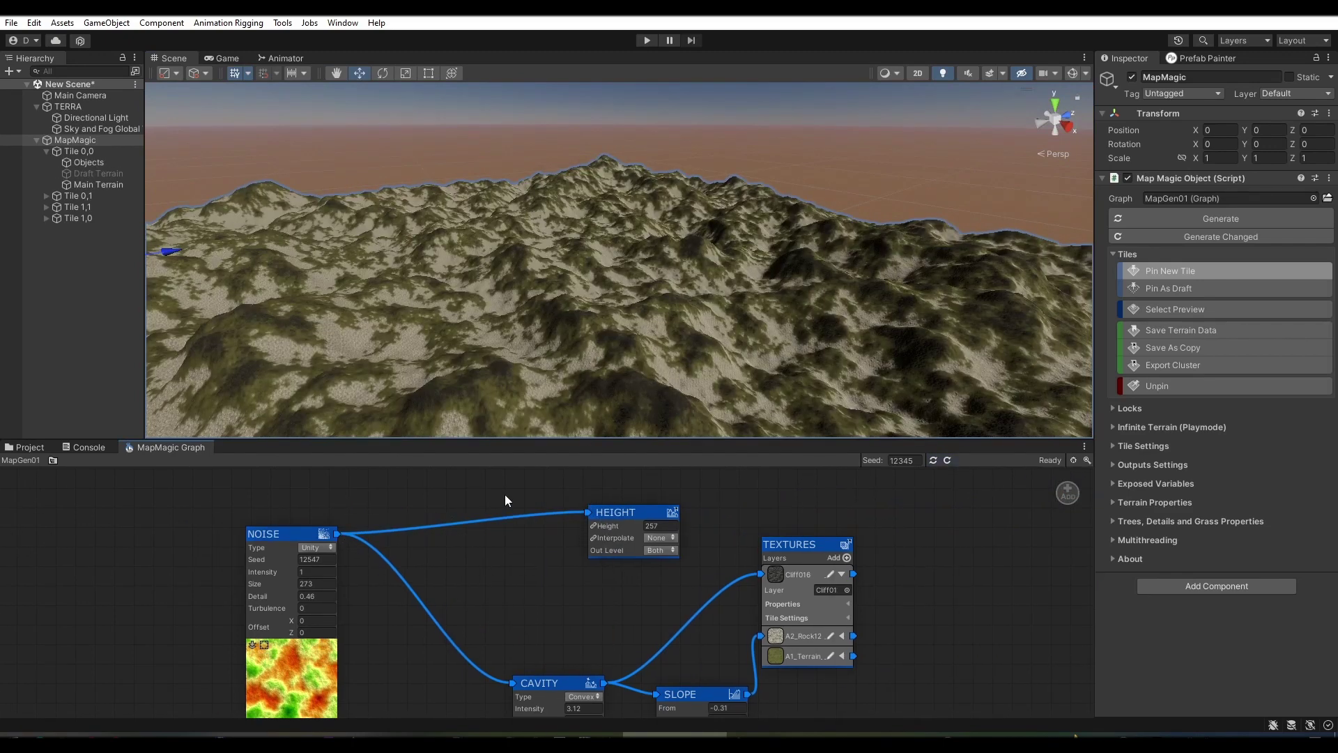
- Add a Simple Form generator node below the Noise node
middle_click_drag(355, 574, 404, 566)
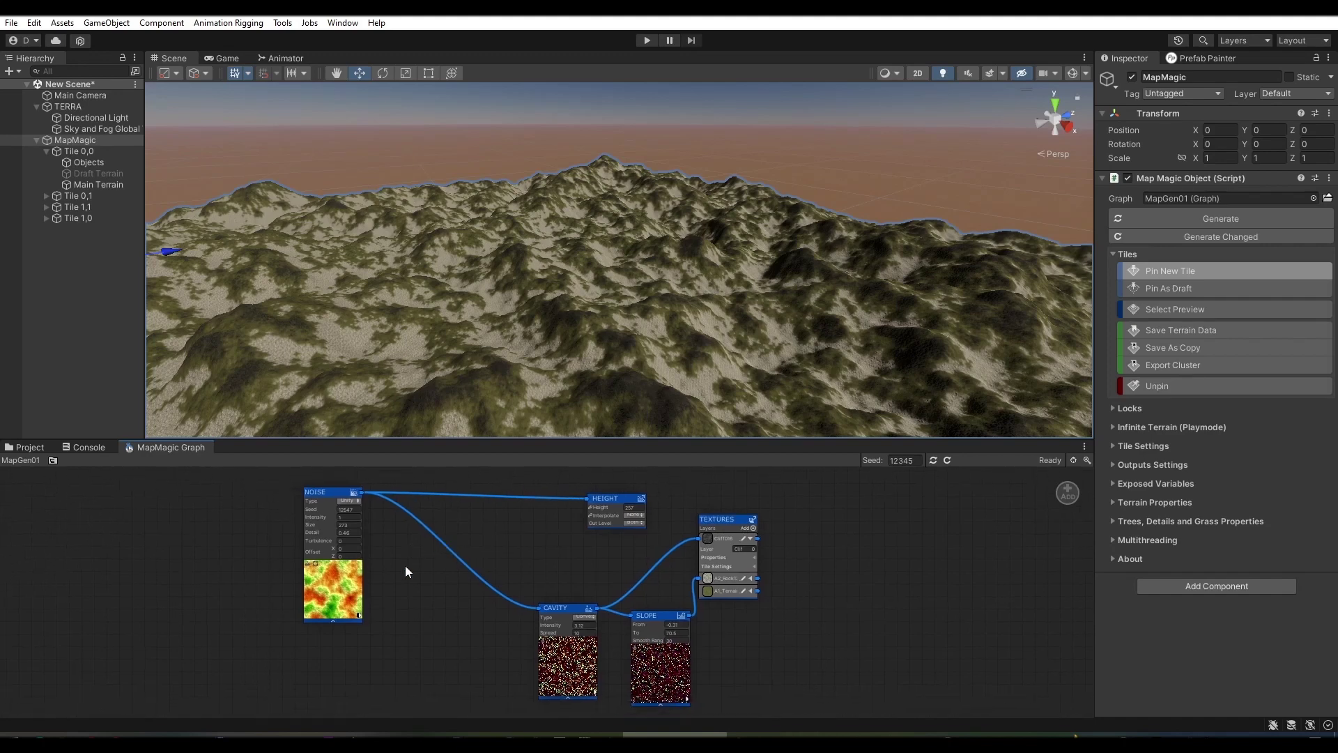
right_click(406, 566)
left_click(378, 396)
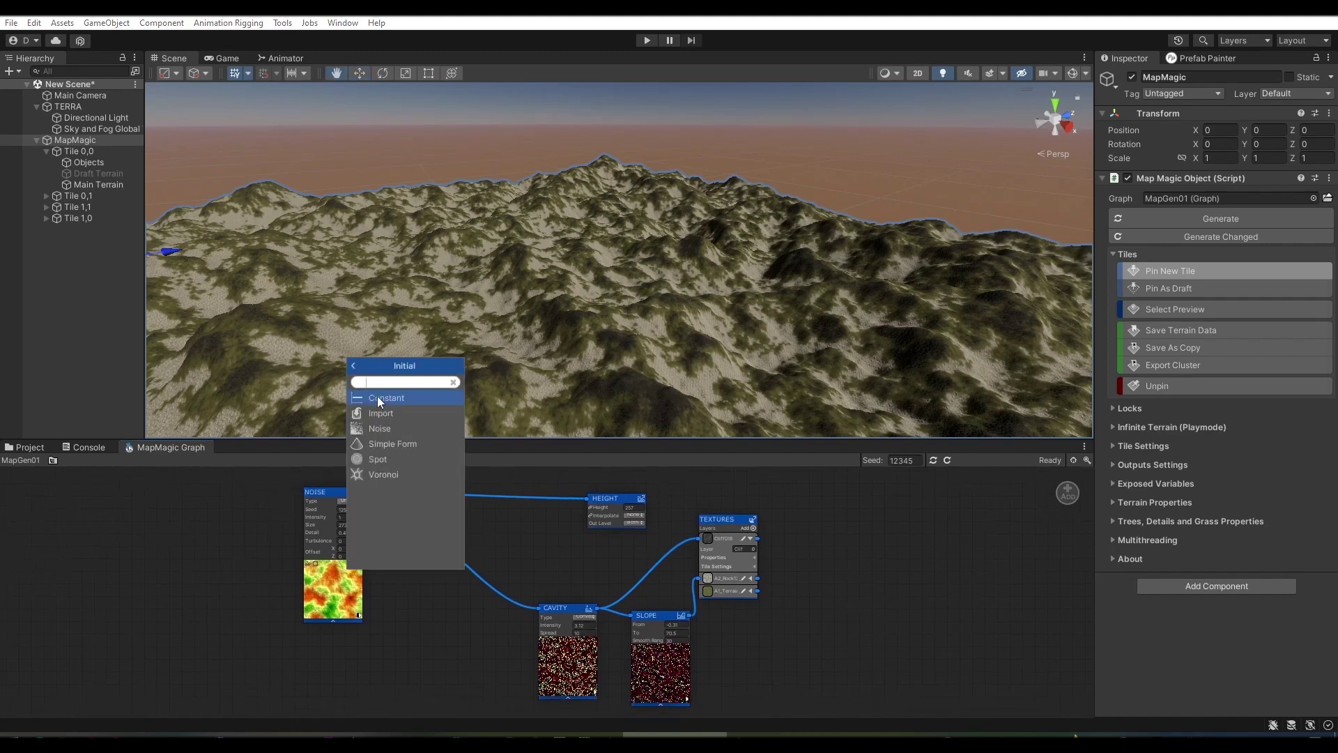
left_click(372, 442)
left_click_drag(417, 558, 382, 613)
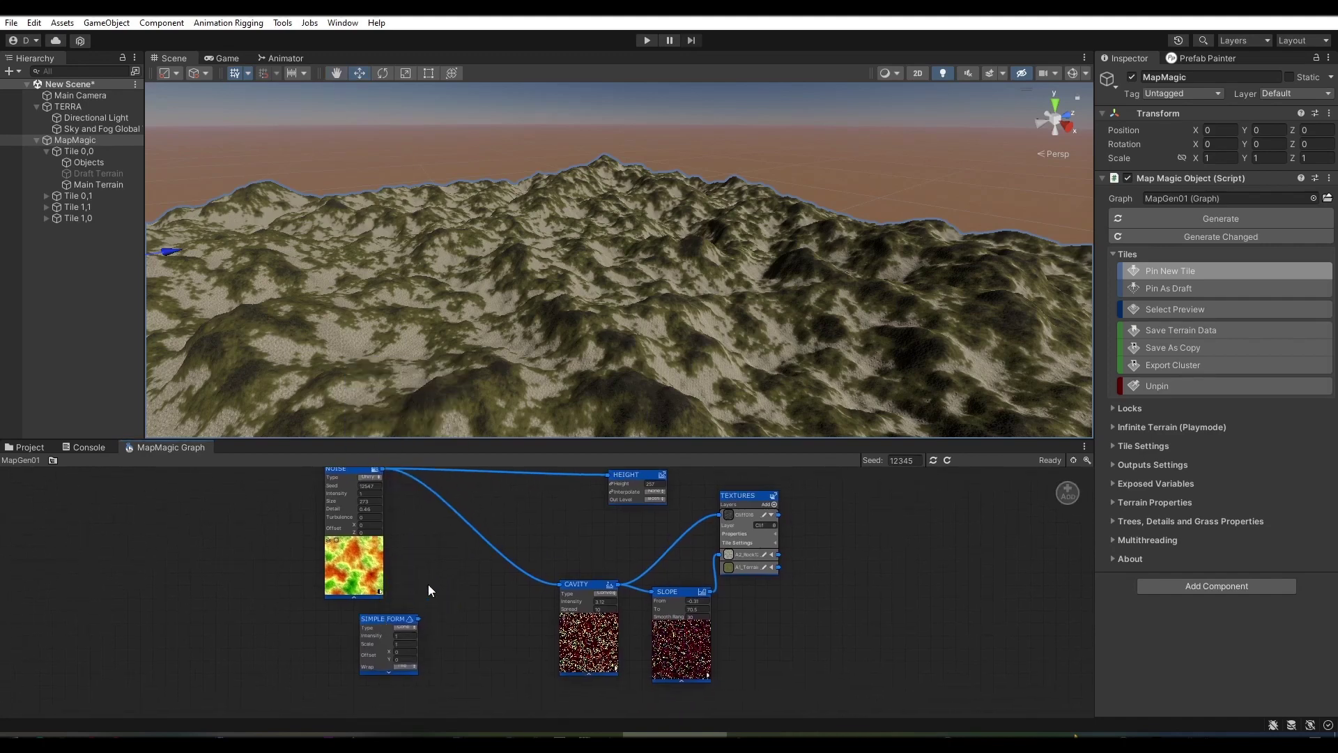
scroll(428, 584, "up", 1)
- Add a Blend node combining Noise and Simple Form, and feed it into Height
right_click(432, 561)
left_click(437, 391)
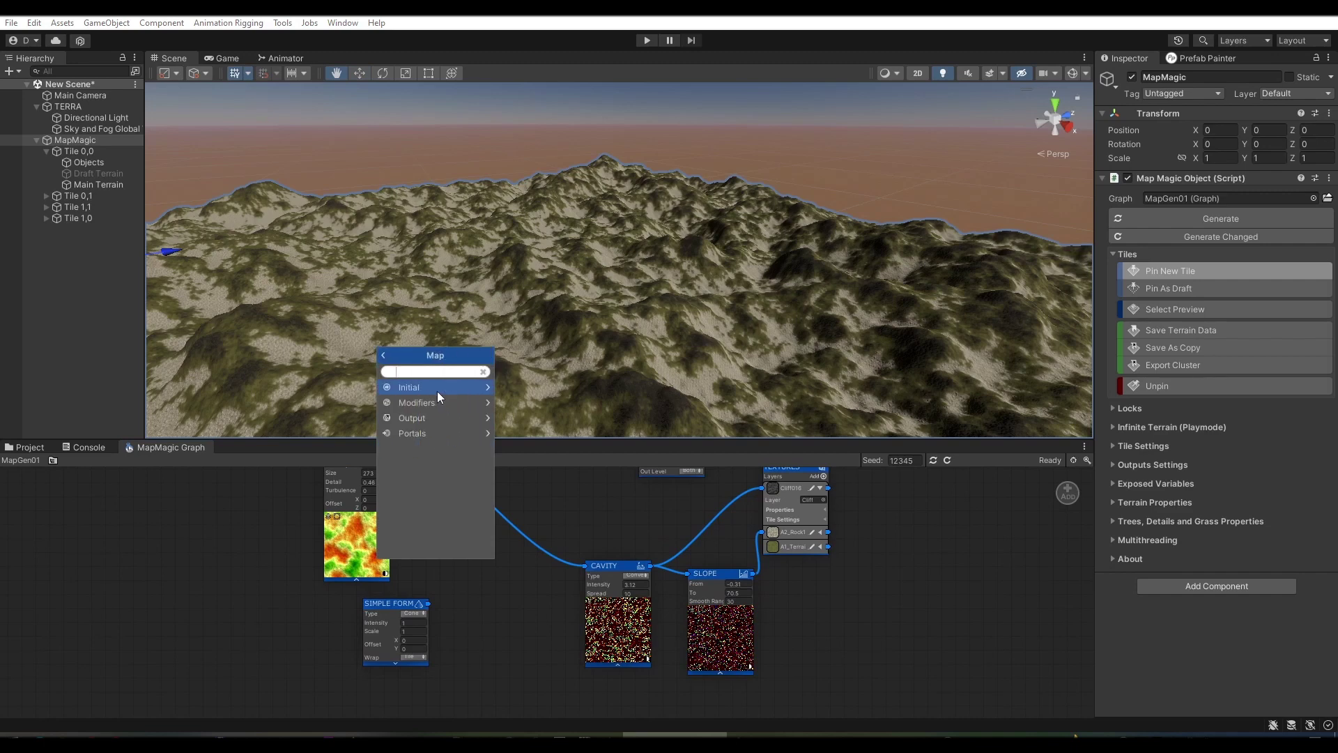
left_click(430, 398)
left_click(401, 420)
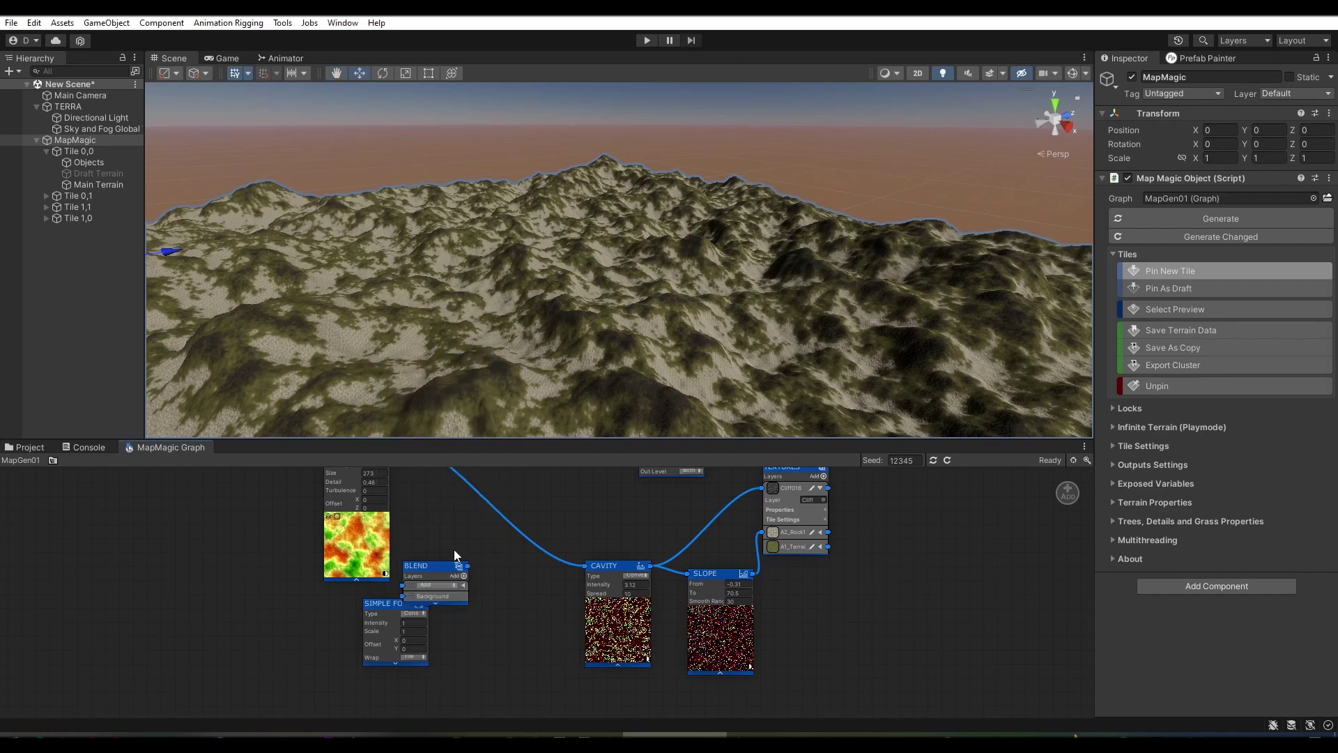
scroll(457, 541, "up", 1)
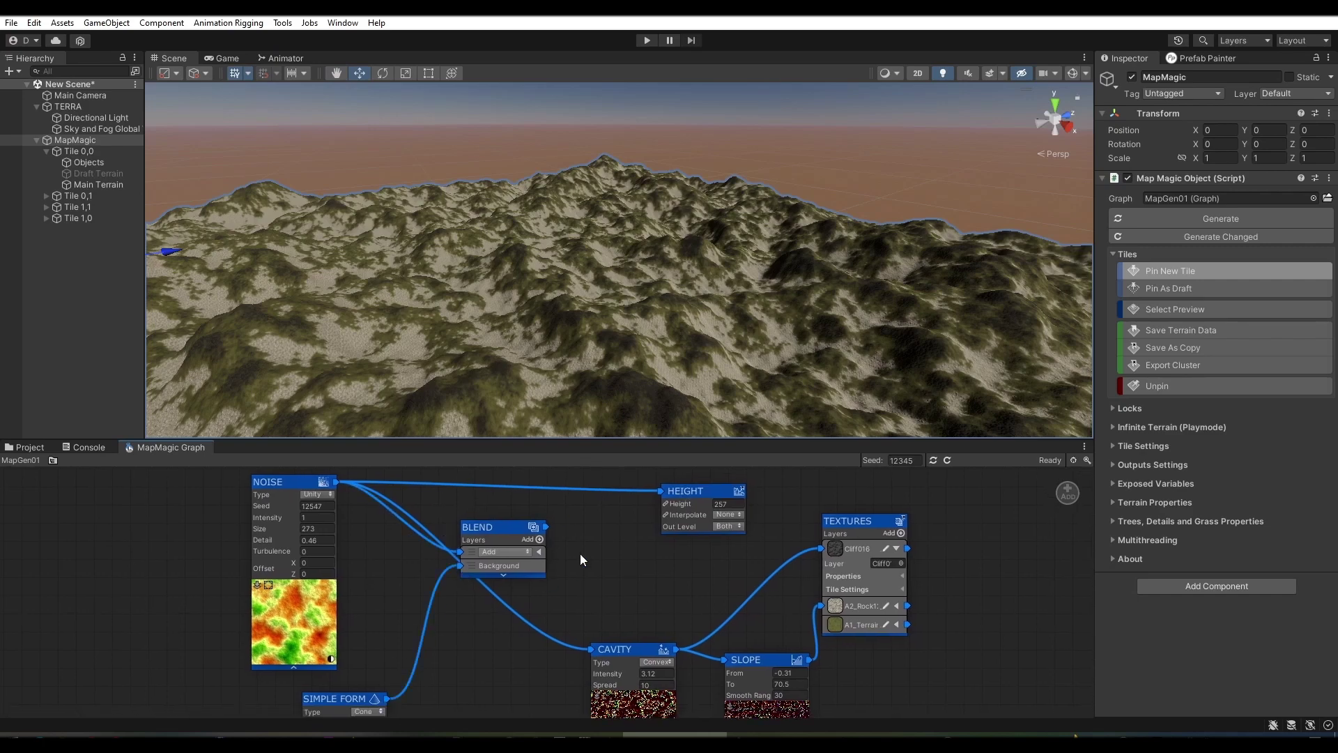
left_click_drag(662, 506, 663, 503)
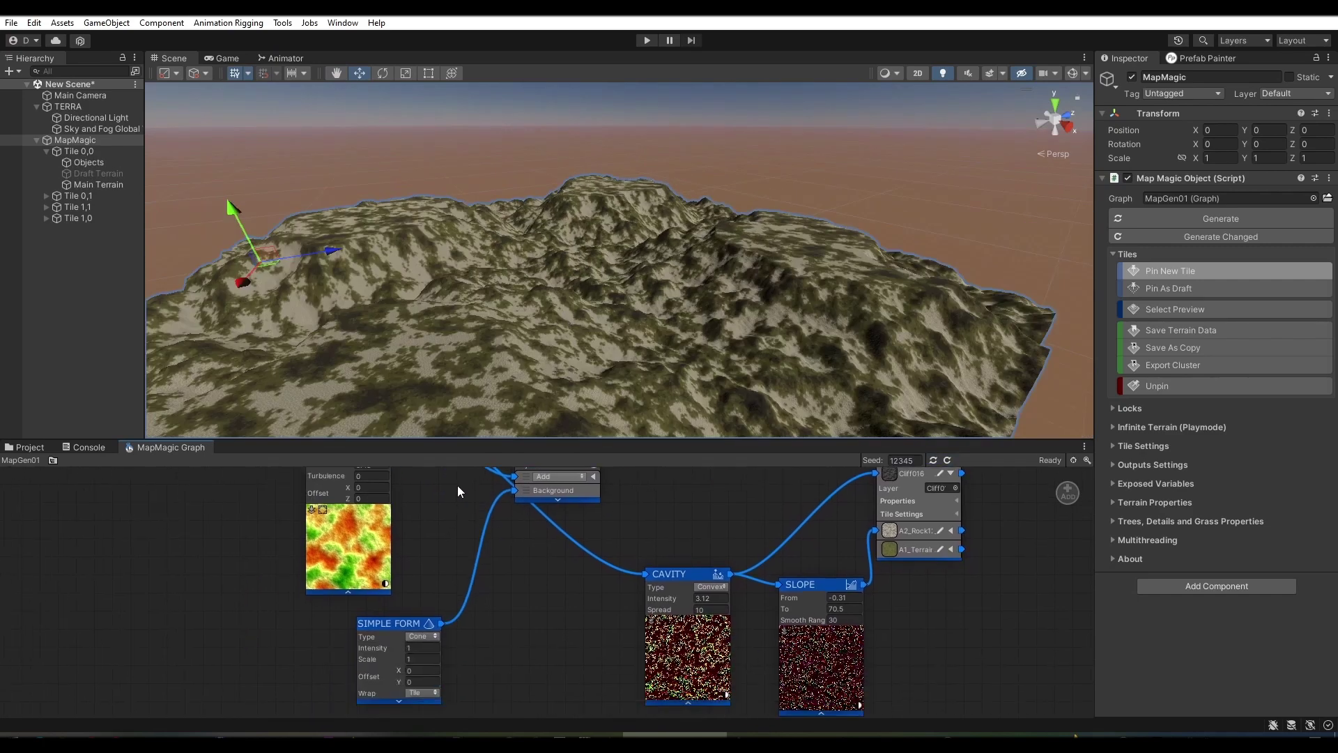
- Adjust the Slope range to span -0.65 to 67.6
mouse_move(524, 400)
left_mouse_down("alt")
mouse_move(616, 360)
mouse_move(627, 369)
left_mouse_up("alt")
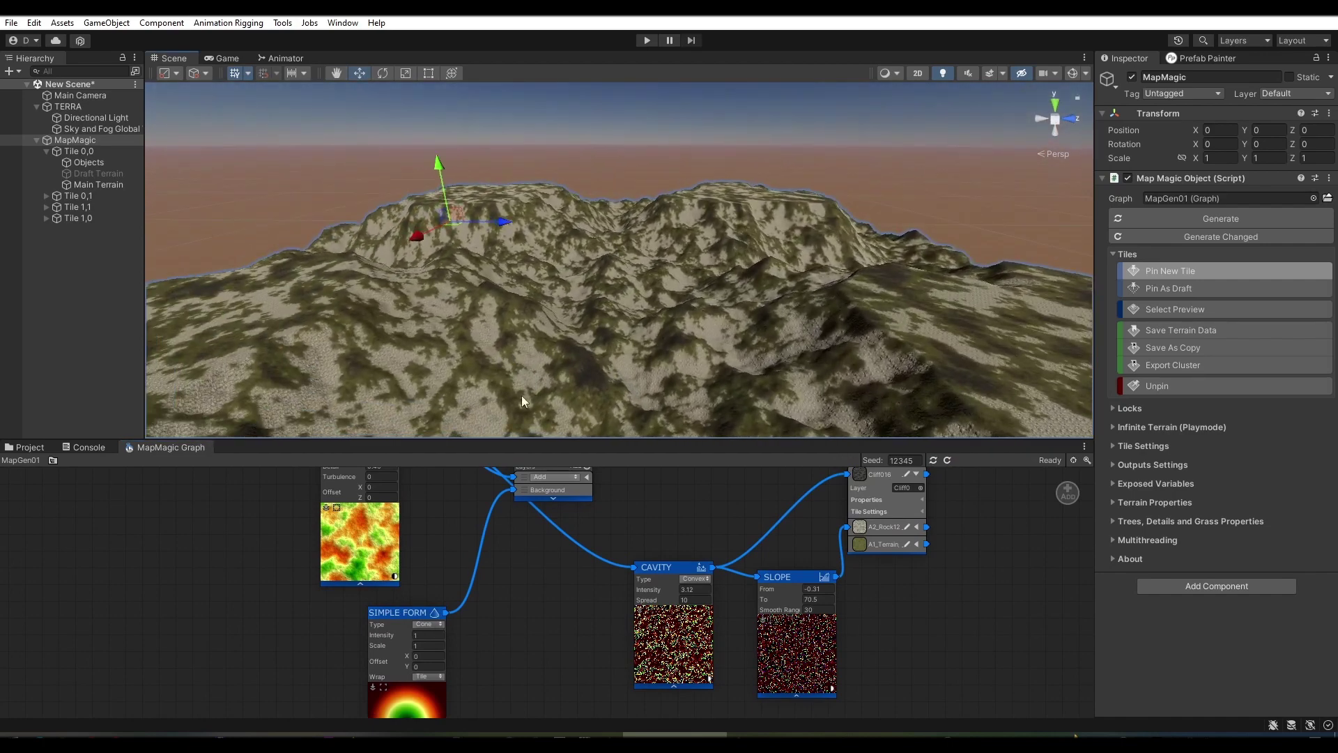
middle_click_drag(687, 489, 637, 525)
left_click_drag(718, 625, 677, 647)
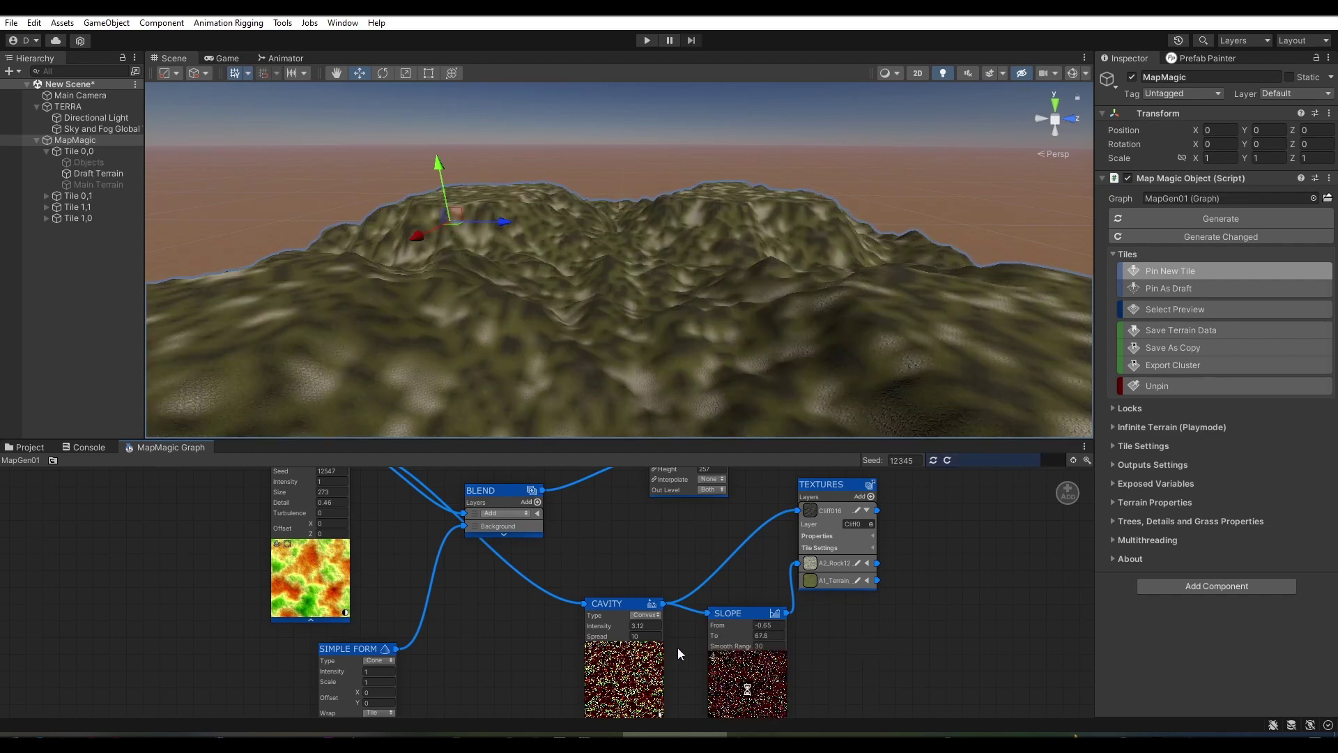
- Give the first Textures layer a sandy ground terrain layer
left_click(870, 524)
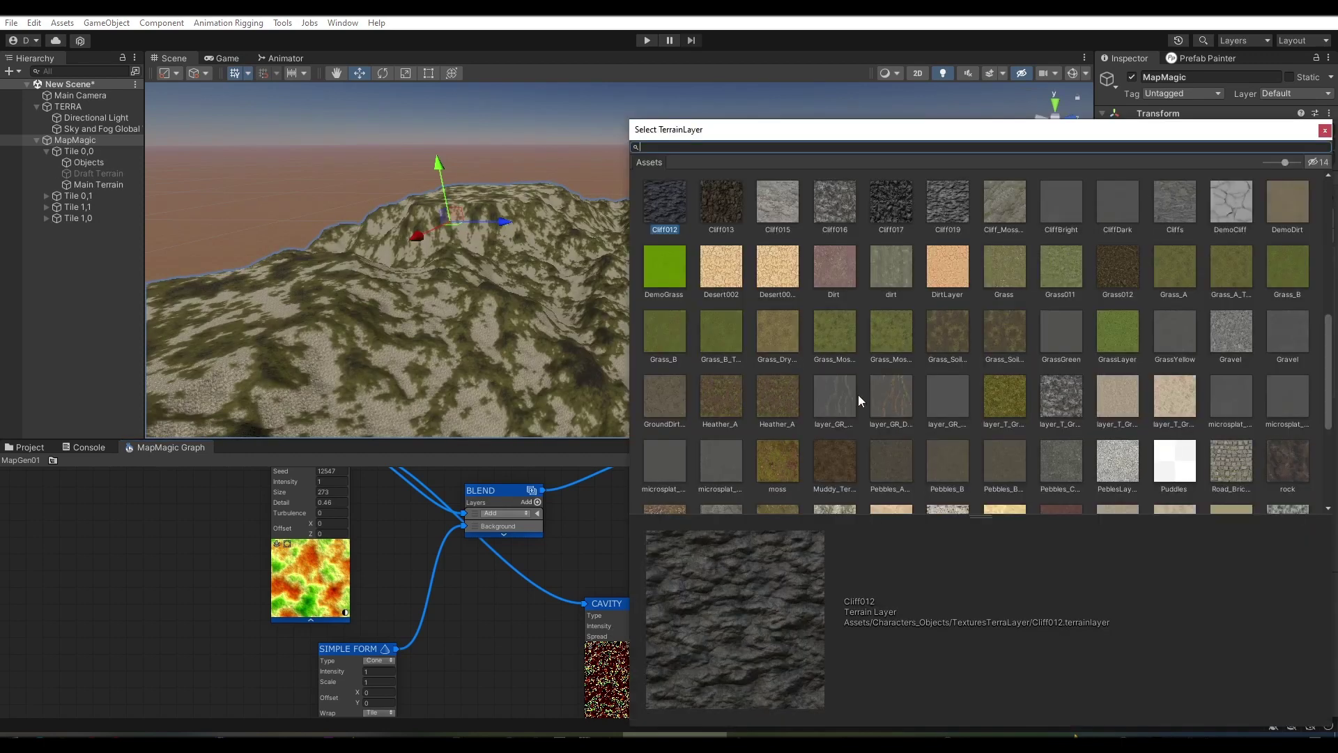
left_click(1170, 395)
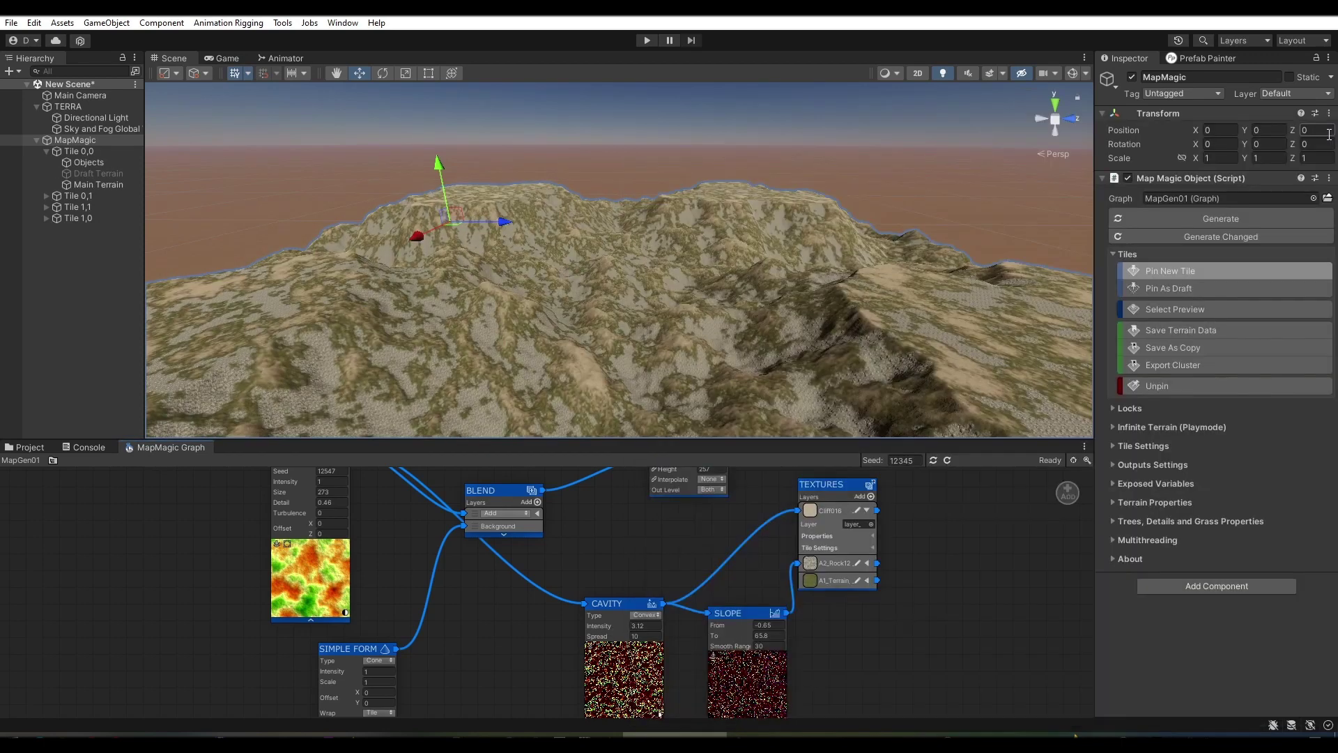
mouse_move(697, 313)
right_mouse_down()
mouse_move(673, 337)
mouse_move(924, 284)
mouse_move(767, 314)
right_mouse_up()
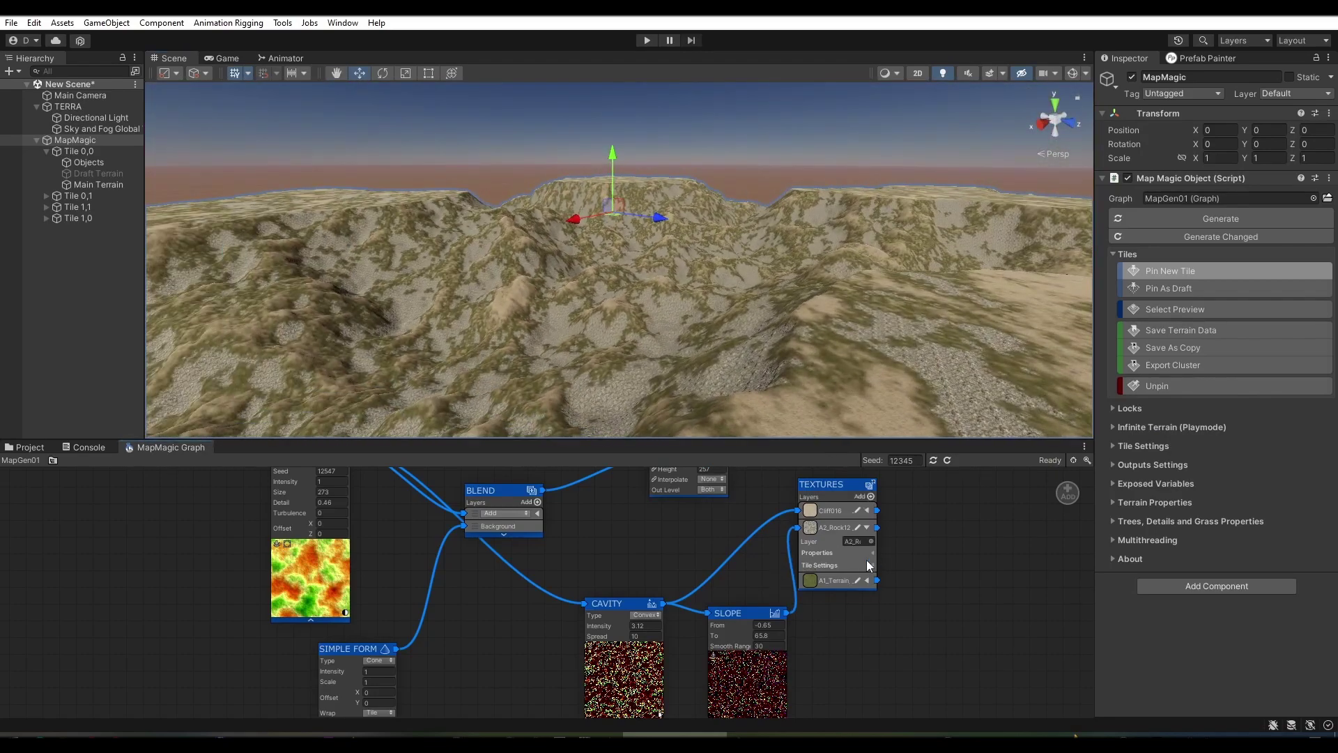
- Assign the Cliff_Mossy_E terrain layer to the rock texture slot
left_click(871, 541)
left_click(1012, 401)
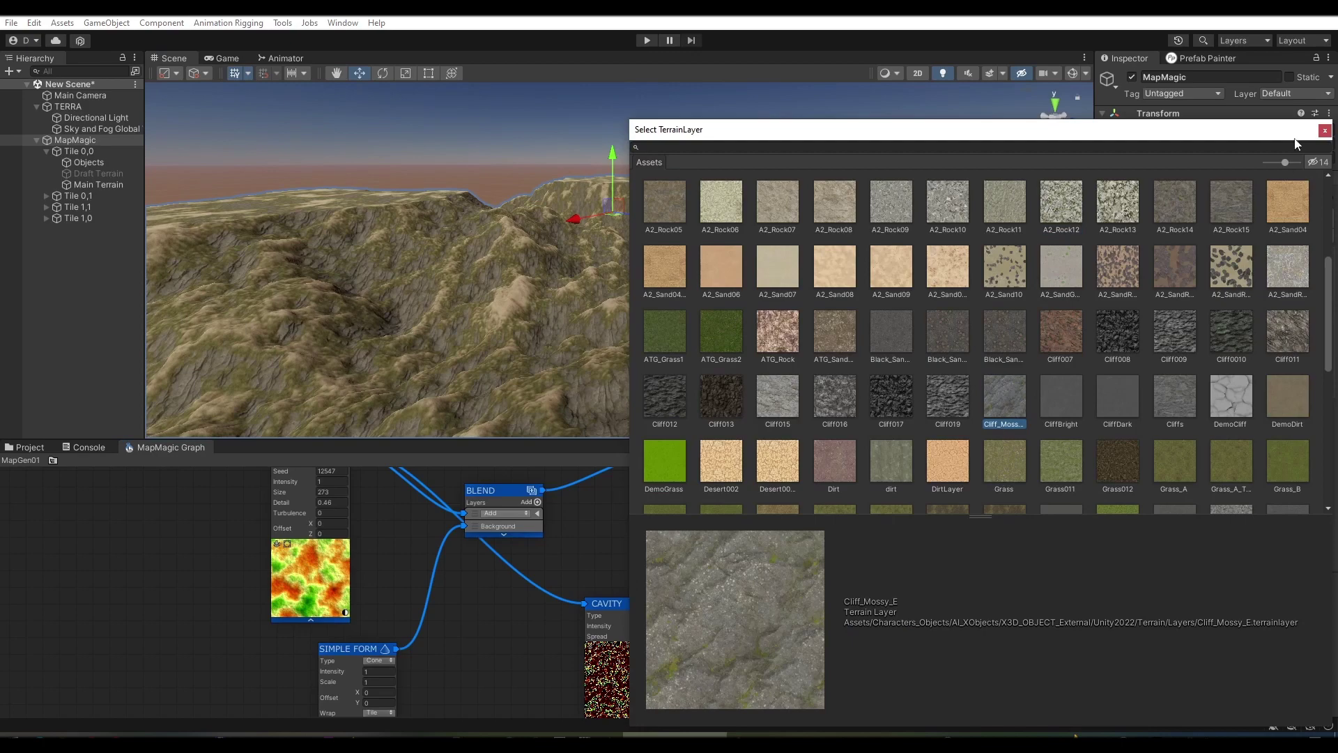
left_click(1325, 130)
right_click_drag(746, 379, 770, 429)
- Try the Blend modes Mix, Subtract, Multiply and Divide, comparing the terrain each time
left_click(545, 526)
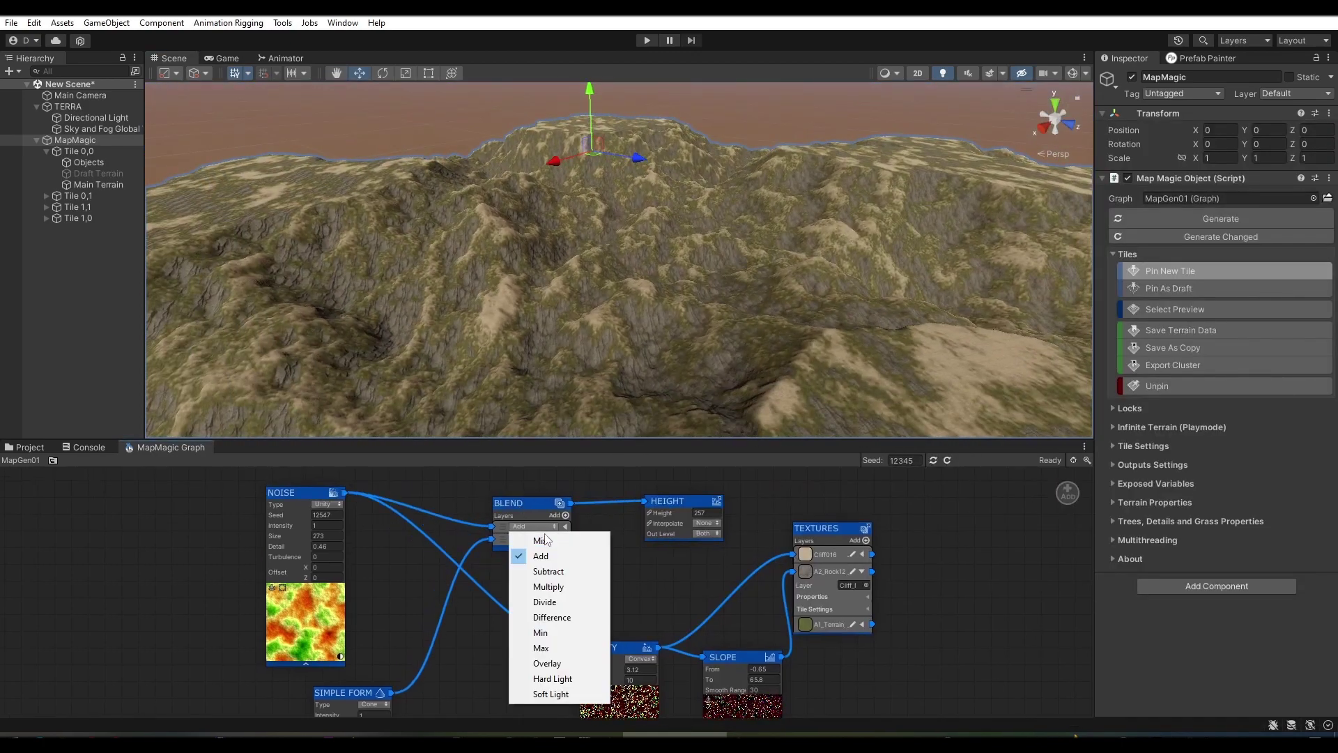
left_click(542, 536)
right_click_drag(617, 317, 809, 325)
left_click(520, 525)
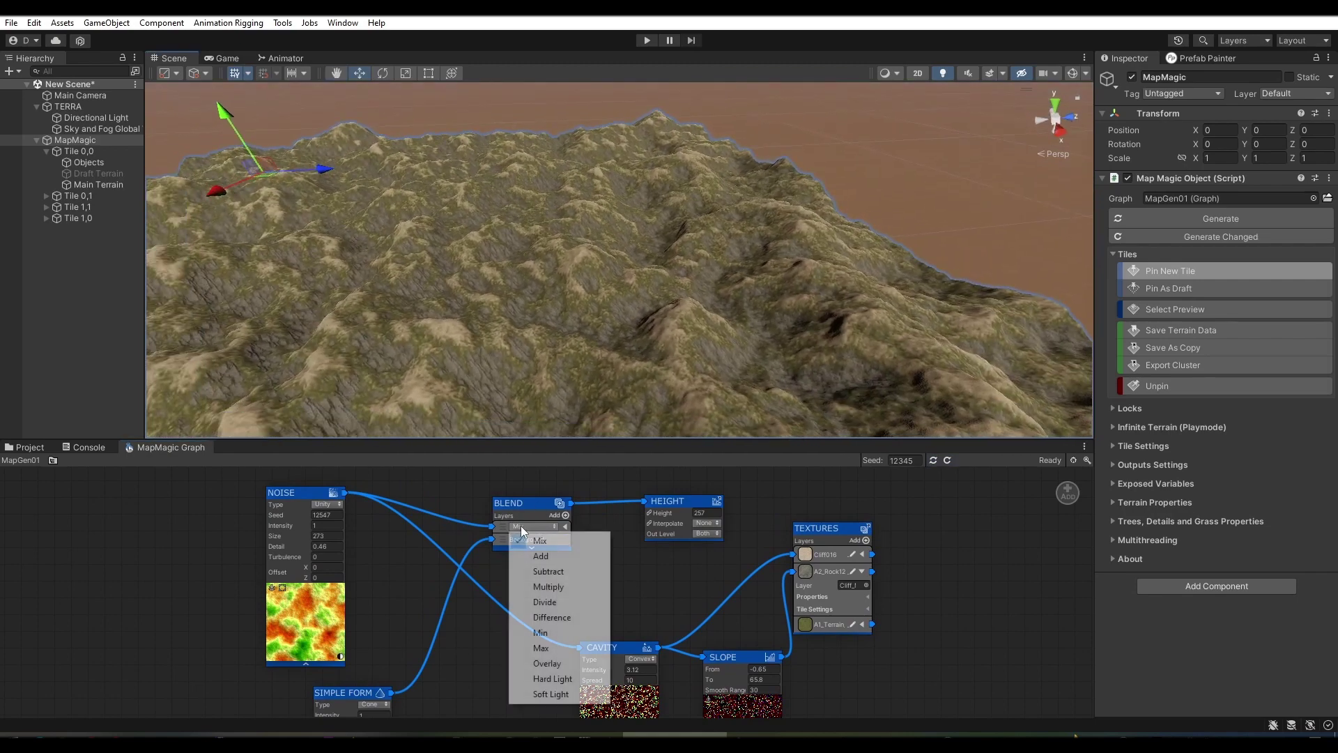
left_click(540, 570)
right_click_drag(678, 387, 483, 335)
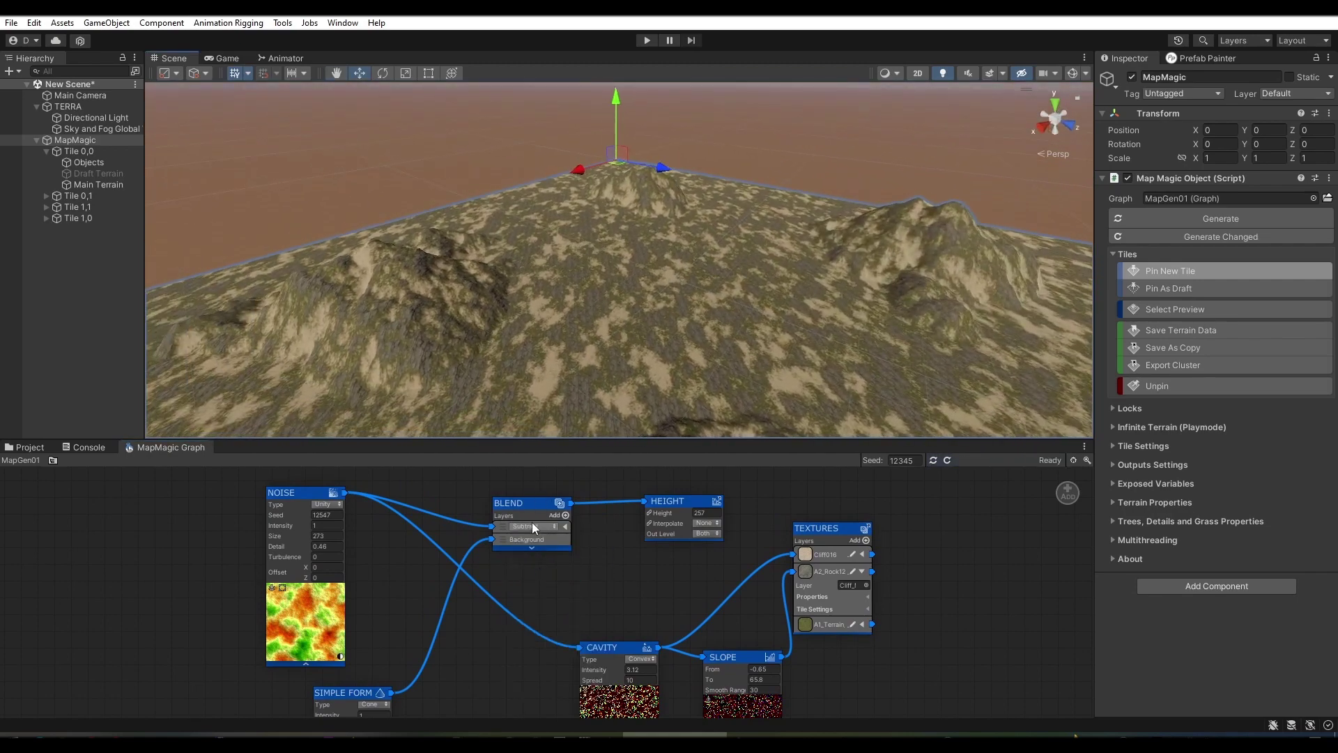
left_click(542, 526)
left_click(538, 591)
mouse_move(558, 362)
right_mouse_down()
mouse_move(883, 316)
mouse_move(871, 315)
right_mouse_up()
left_click(532, 525)
left_click(538, 612)
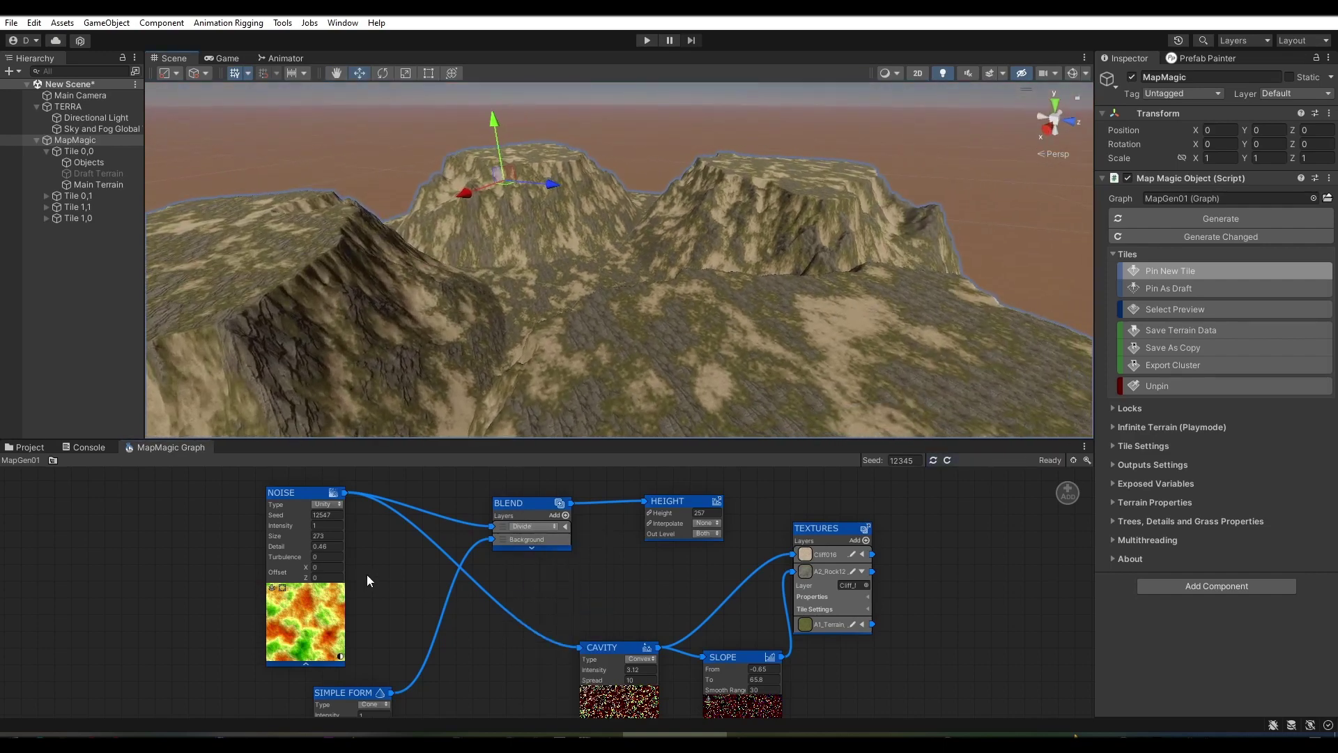
- Change the Simple Form shape type to Pyramid
scroll(366, 575, "down", 2)
scroll(393, 525, "down", 2)
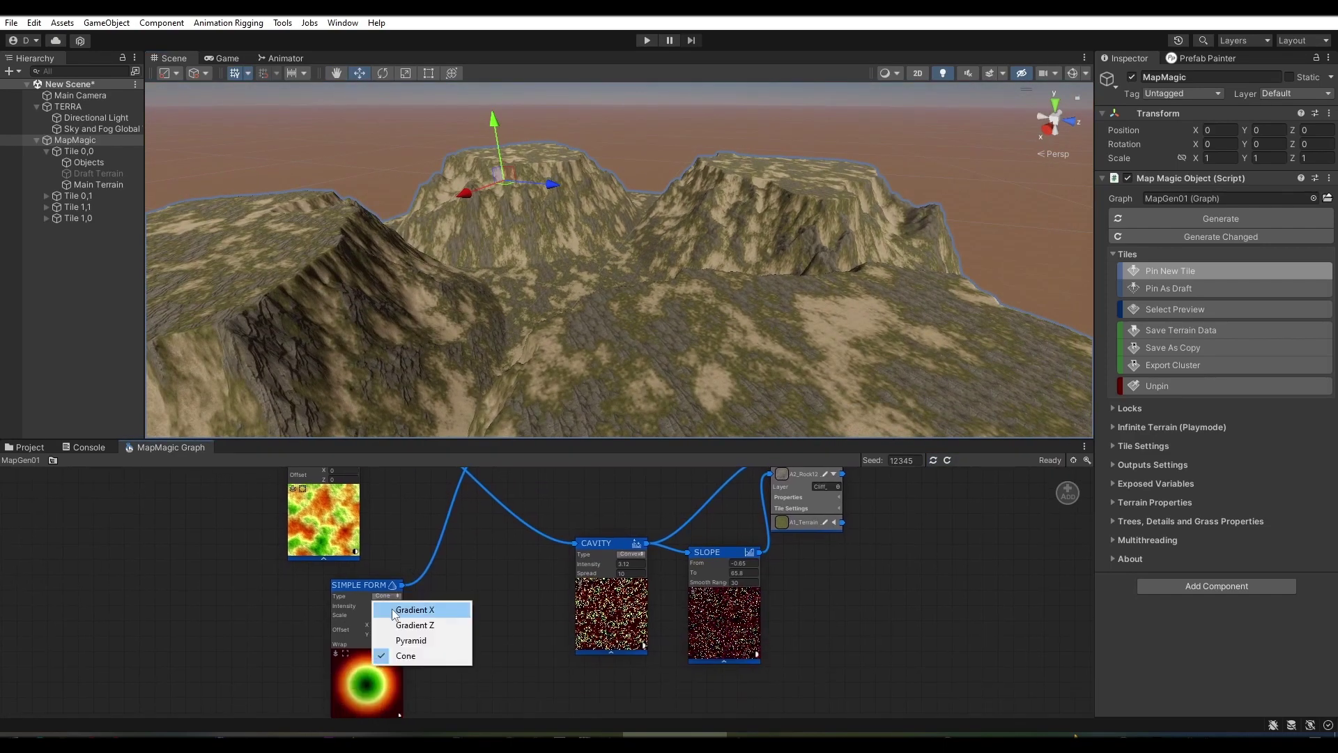
left_click(401, 641)
mouse_move(665, 340)
right_mouse_down()
mouse_move(388, 362)
mouse_move(446, 310)
right_mouse_up()
middle_click_drag(397, 507, 399, 589)
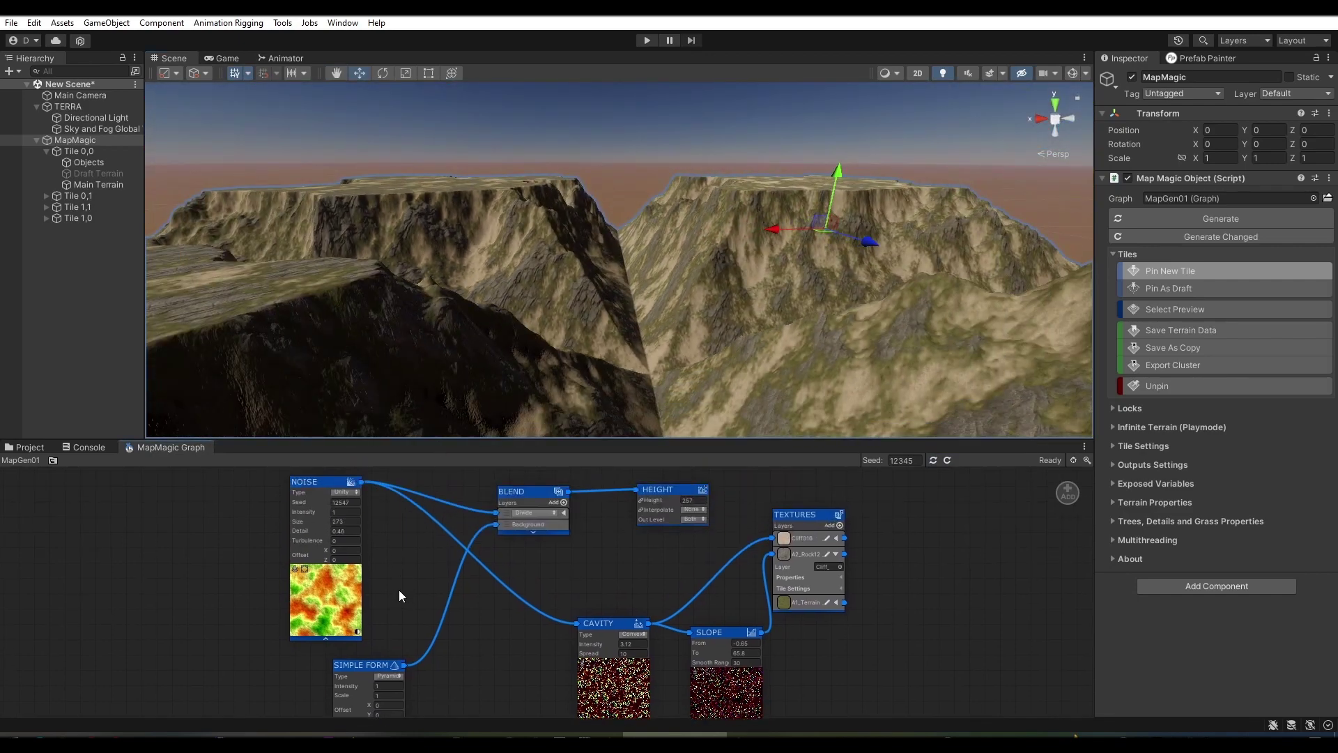
scroll(521, 543, "up", 1)
- Set the Blend mode back to Mix and raise Simple Form Intensity to 1.46
left_click(536, 506)
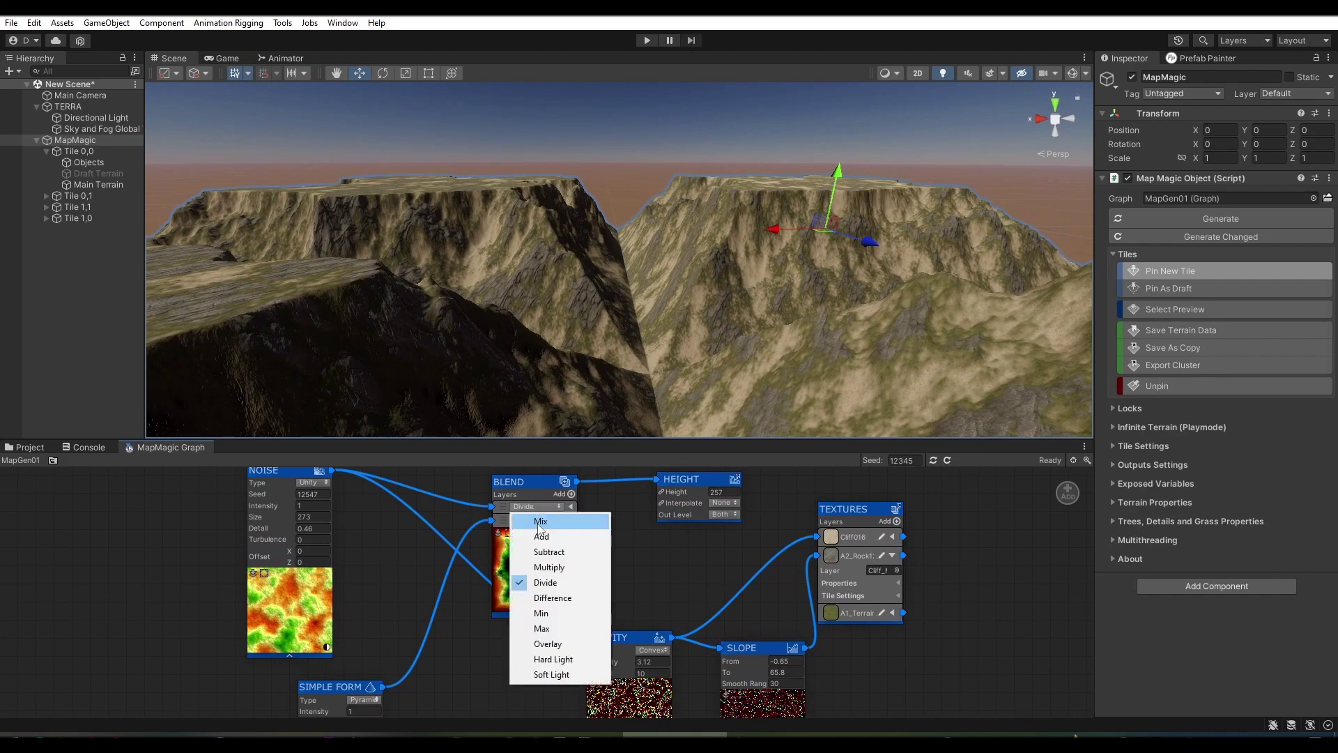
left_click(542, 517)
mouse_move(700, 334)
right_mouse_down()
mouse_move(472, 336)
mouse_move(446, 349)
right_mouse_up()
middle_click_drag(380, 553, 391, 558)
left_click_drag(334, 678, 545, 672)
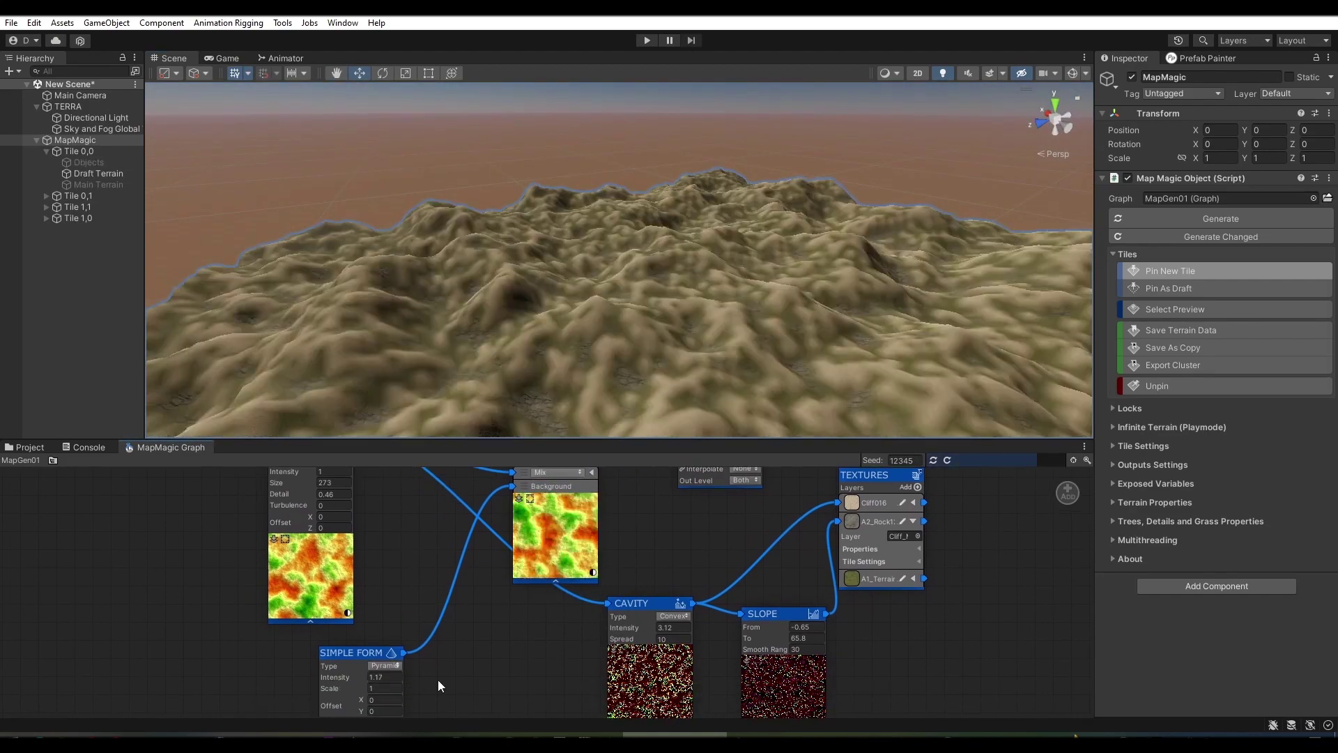
- Set the Simple Form wrap to Clamp and switch the Blend mode to Add
left_click_drag(361, 655, 425, 546)
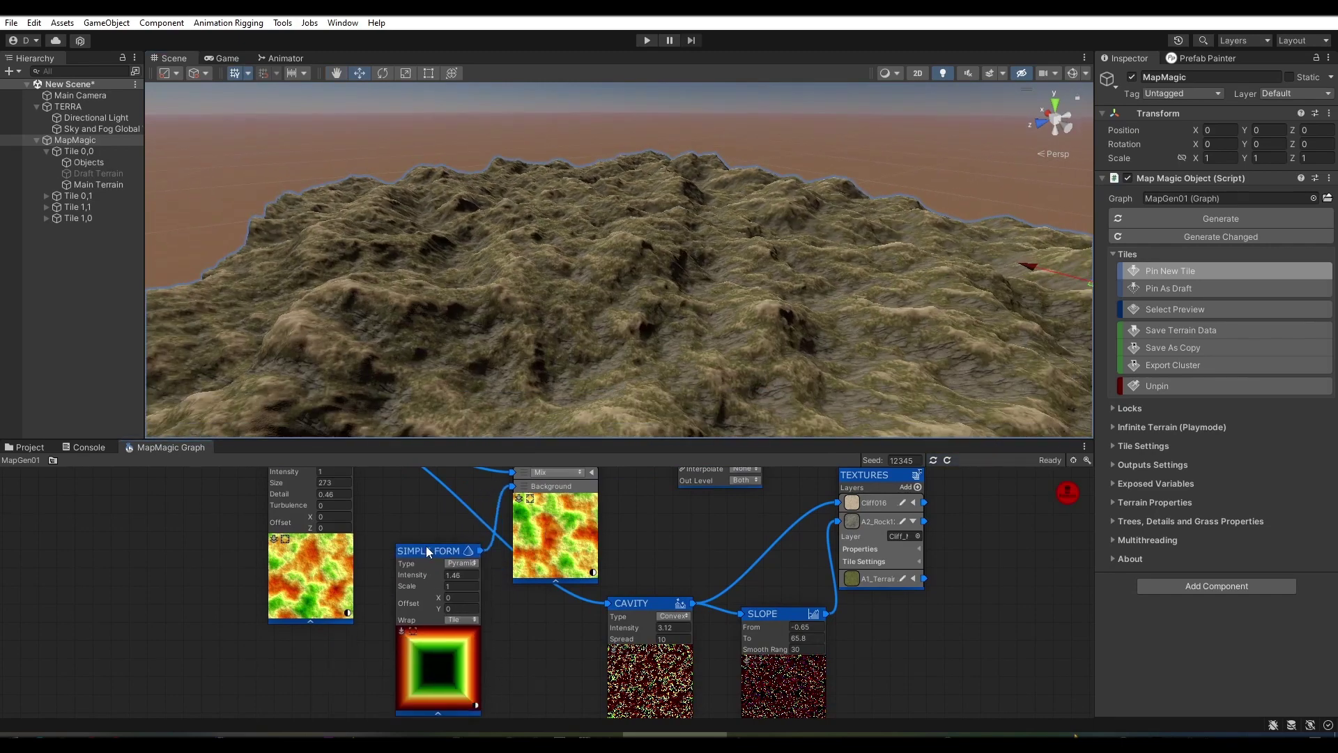
left_click(442, 614)
left_click(447, 626)
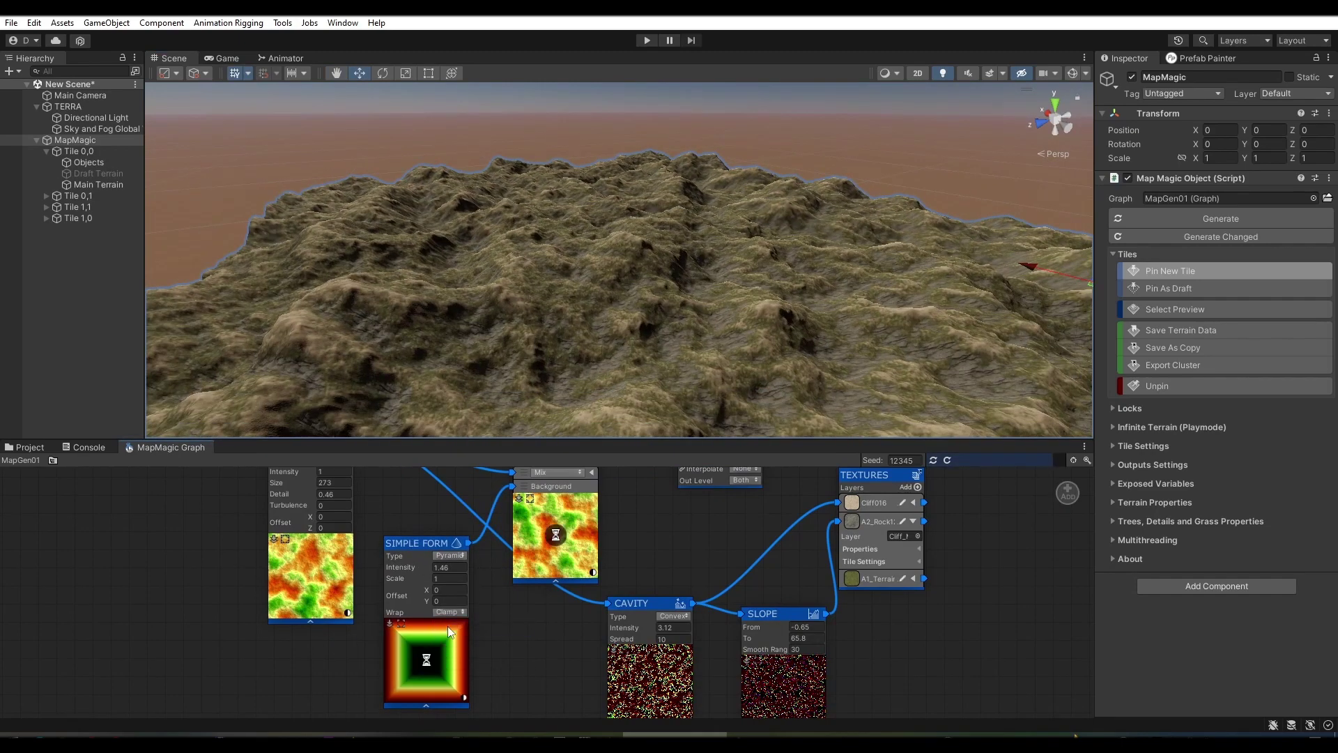
middle_click_drag(663, 520, 684, 564)
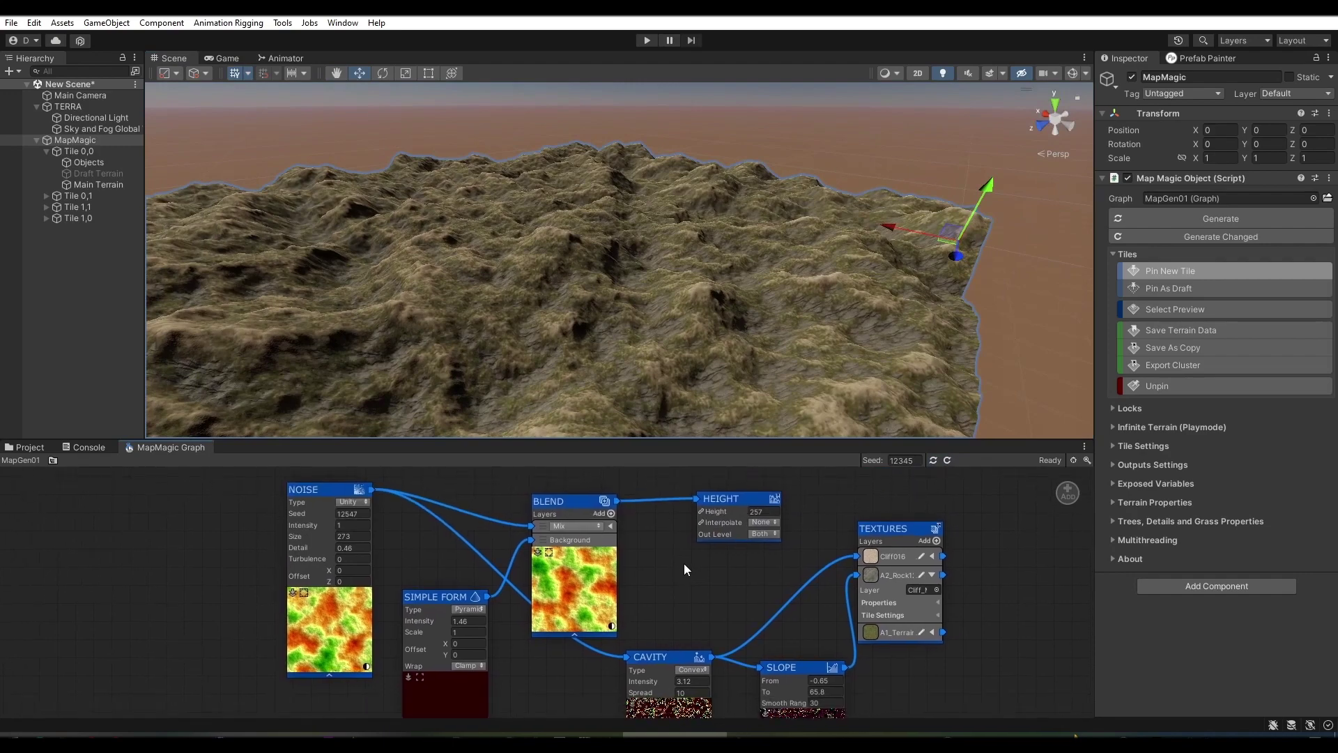
left_click_drag(571, 501, 581, 485)
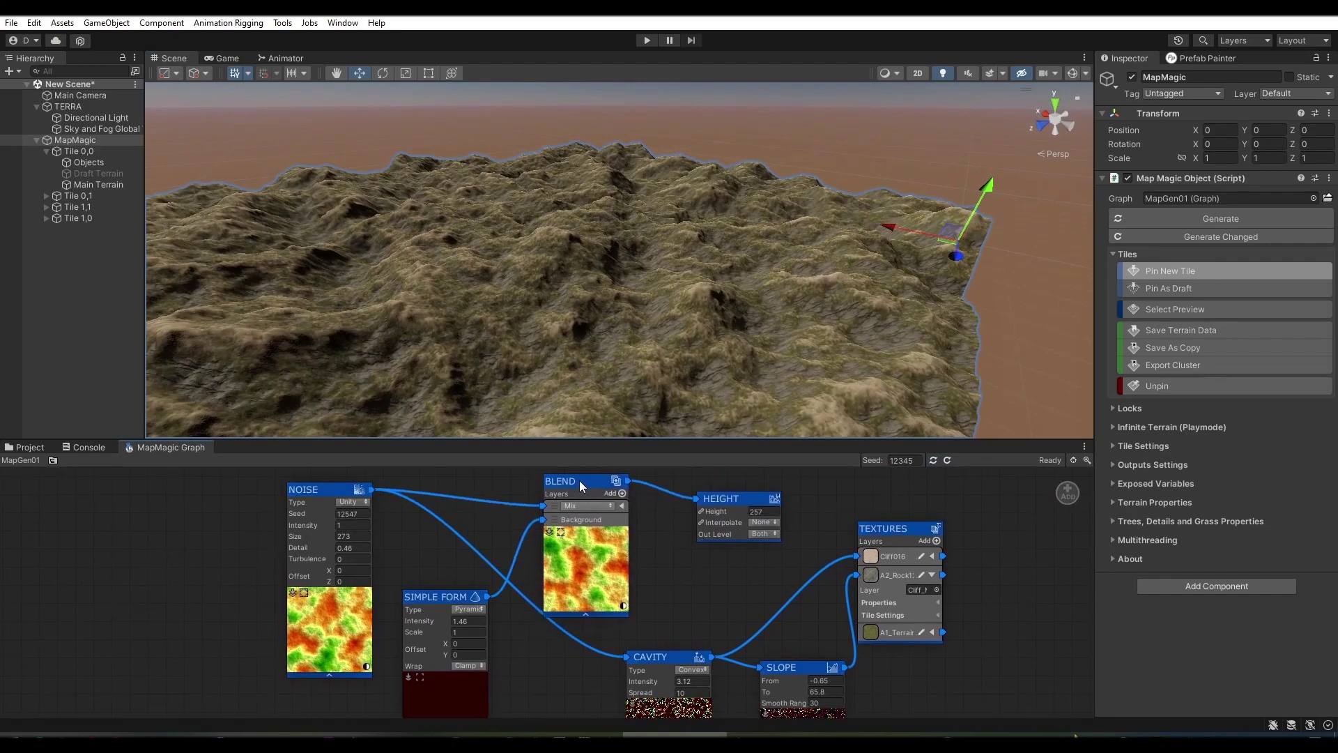
left_click(586, 506)
left_click(592, 519)
mouse_move(723, 320)
left_mouse_down("alt")
mouse_move(766, 315)
mouse_move(641, 529)
left_mouse_up("alt")
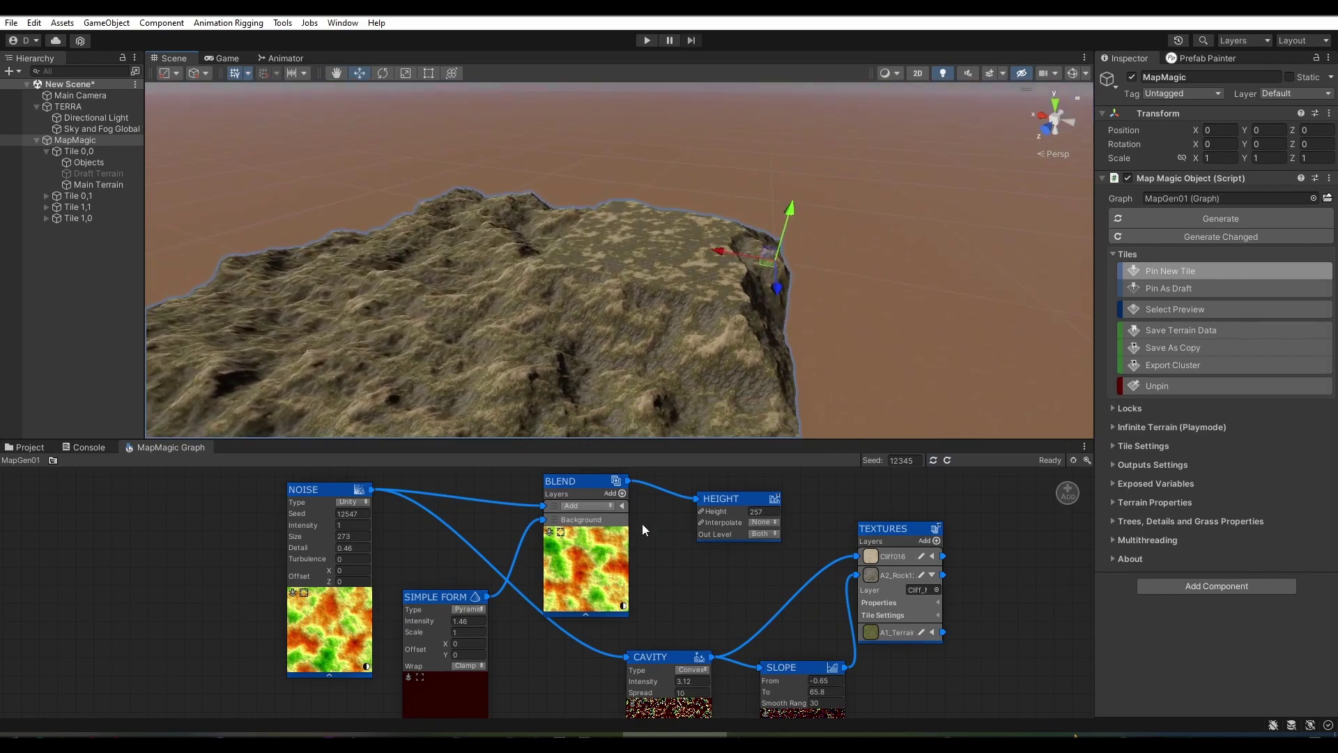
- Set Simple Form Scale to 1.2 and raise its Intensity to 2.55
left_click_drag(421, 631, 642, 630)
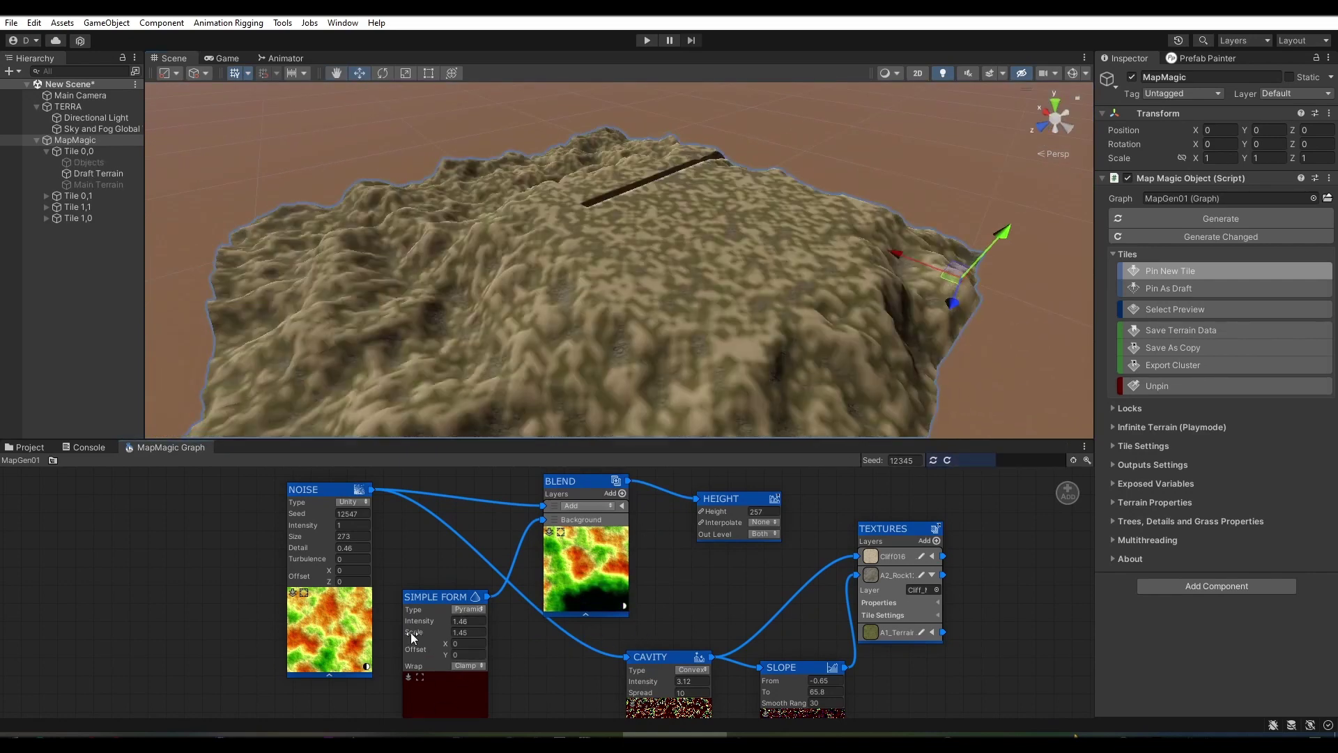
left_click_drag(411, 633, 274, 633)
left_click_drag(416, 620, 959, 559)
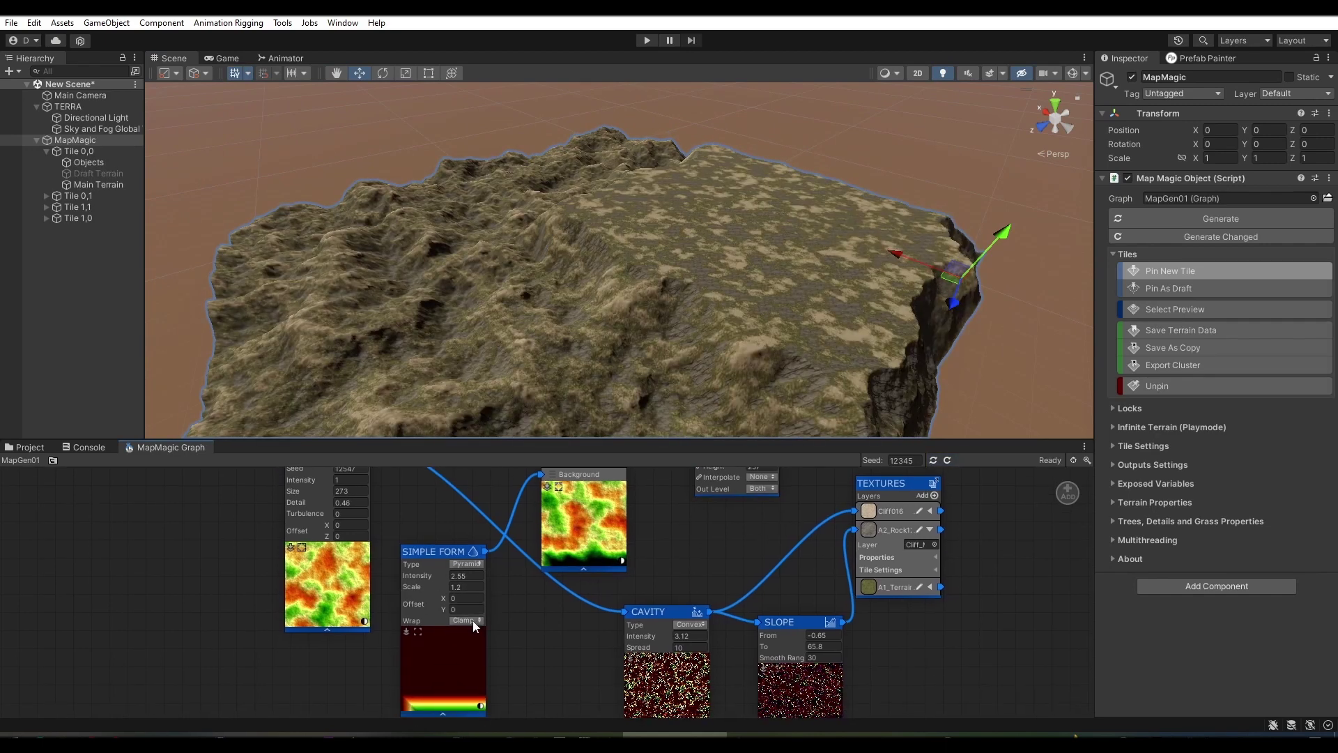
- Switch the Simple Form wrap to Tile and shrink its Scale to 0.45
middle_click_drag(489, 646, 483, 587)
left_click(472, 572)
left_click(471, 616)
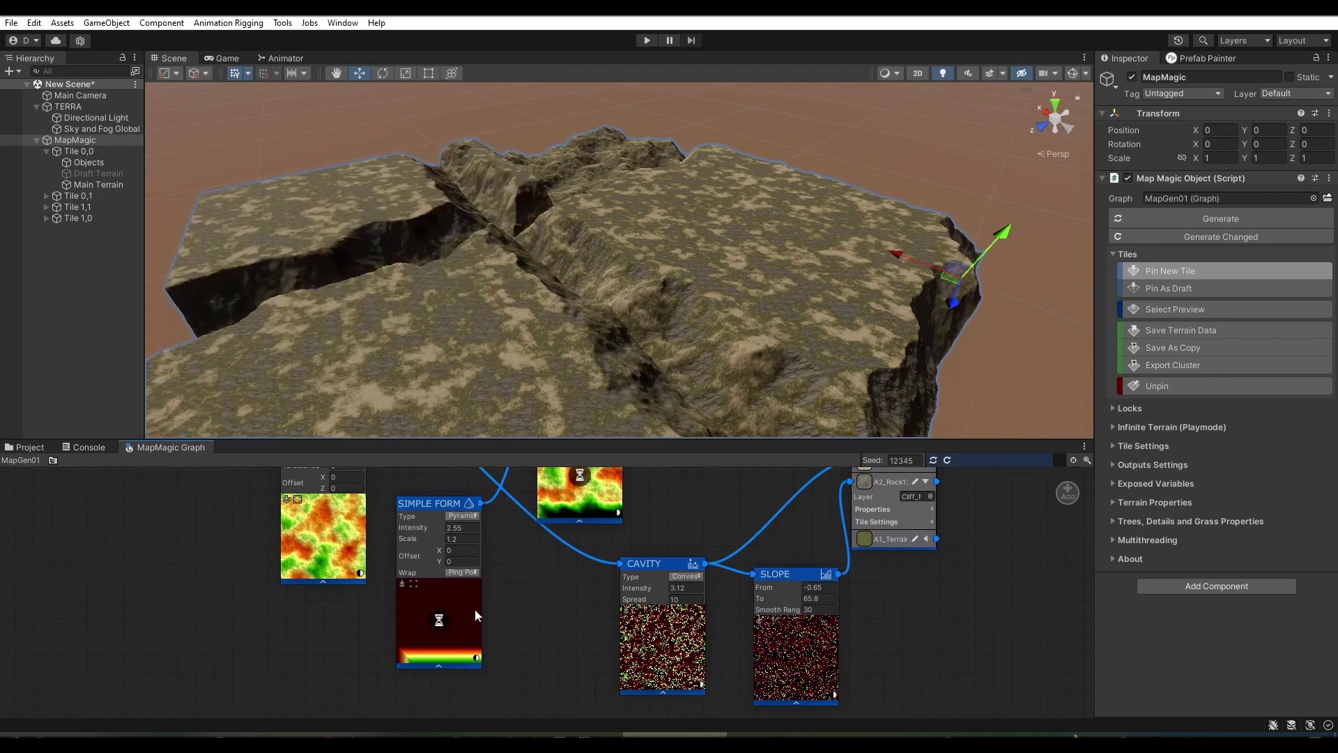
left_click_drag(585, 310, 613, 292, "alt")
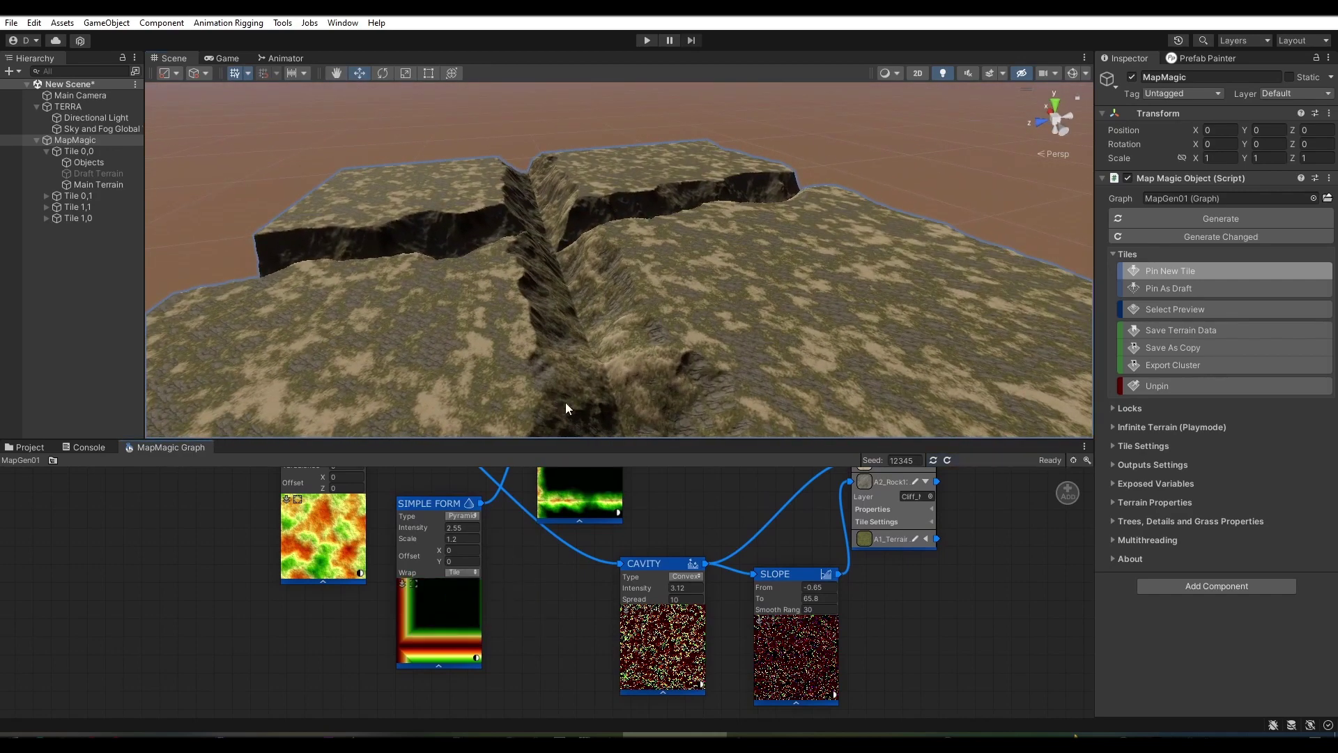
middle_click_drag(488, 534, 476, 562)
left_click_drag(399, 566, 1306, 431)
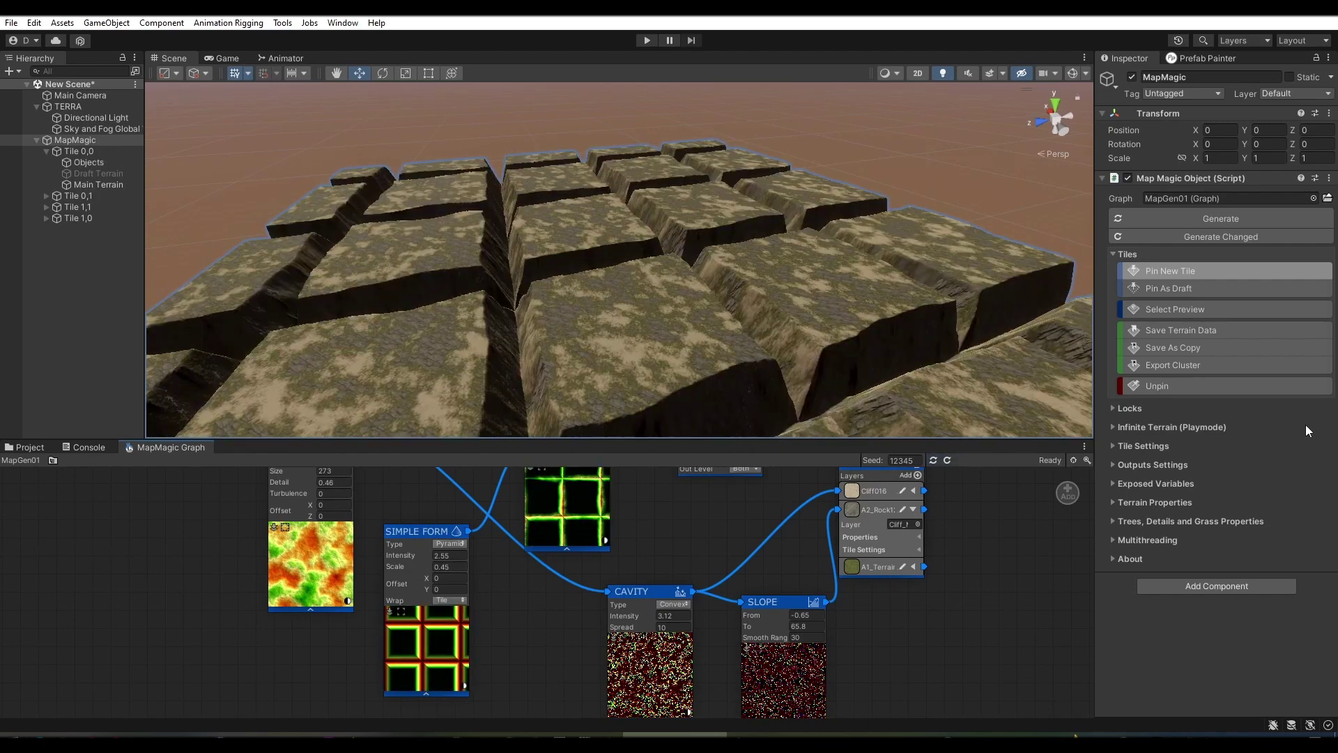
- Try Simple Form shapes Gradient X, Gradient Z and Pyramid, settling on Cone
left_click_drag(762, 314, 871, 299, "alt")
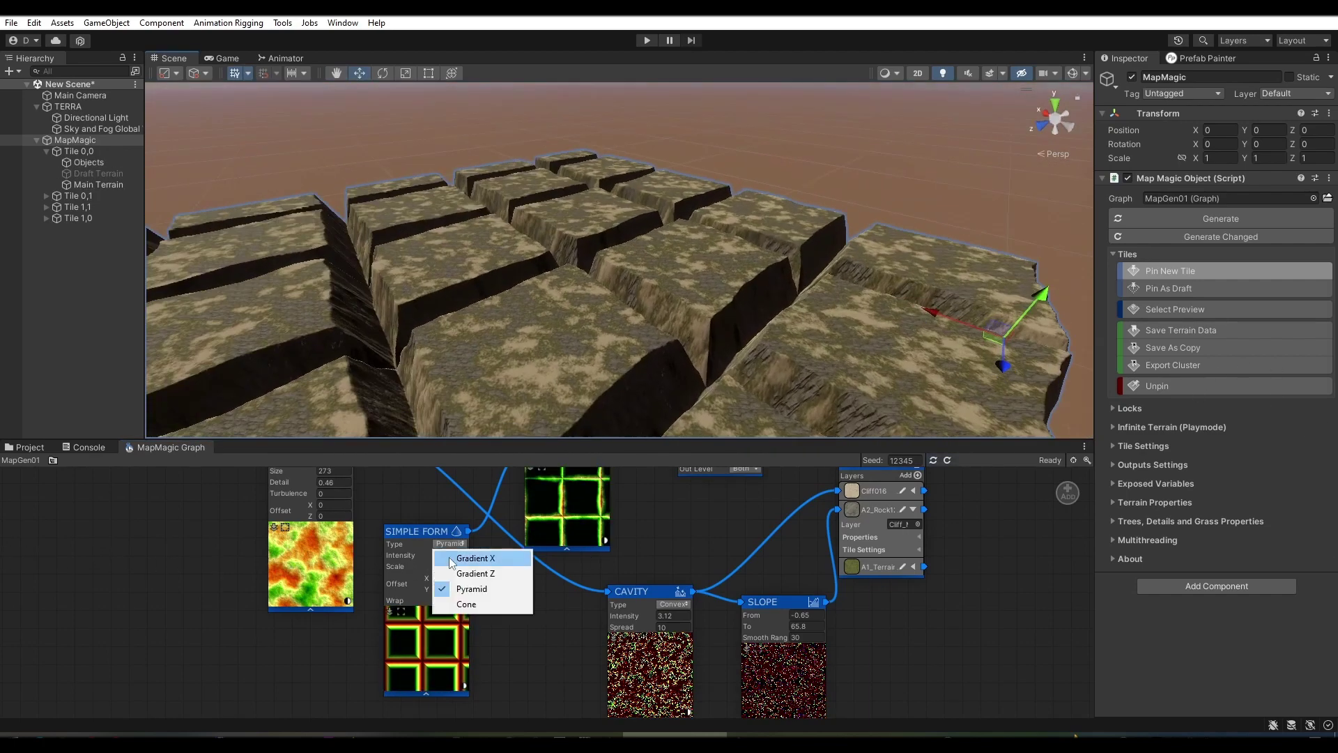
left_click(471, 559)
mouse_move(558, 335)
left_mouse_down("alt")
mouse_move(534, 327)
mouse_move(762, 319)
left_mouse_up("alt")
left_click(450, 544)
left_click(456, 573)
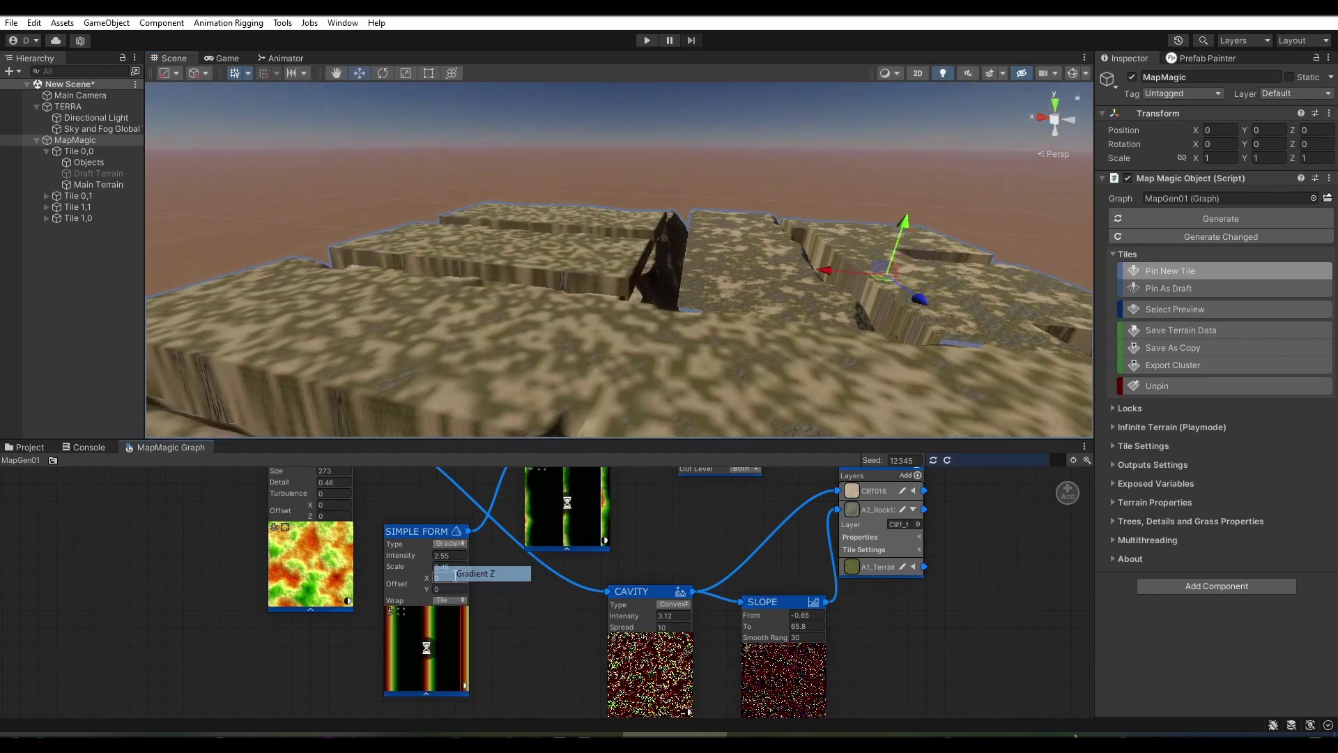
left_click(456, 573)
left_click_drag(686, 400, 486, 388, "alt")
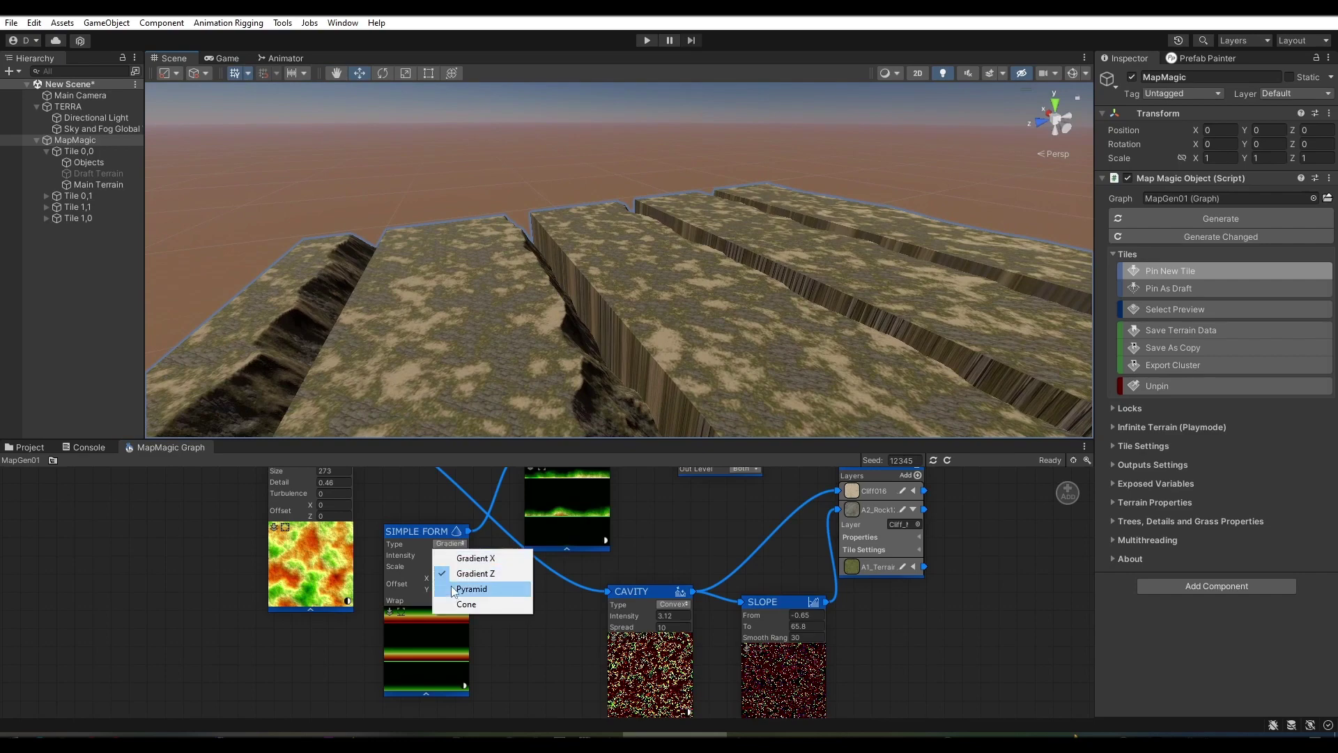
left_click(453, 589)
left_click(466, 603)
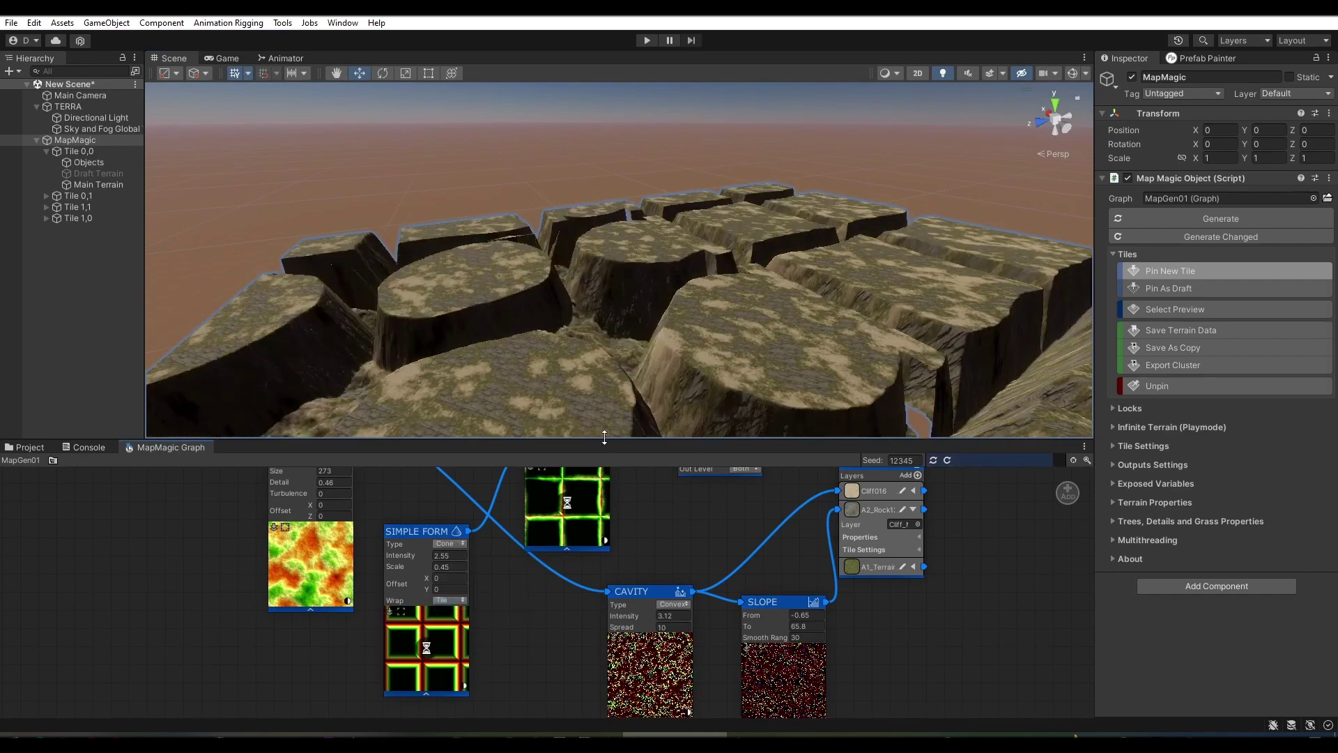
left_click_drag(802, 376, 704, 418, "alt")
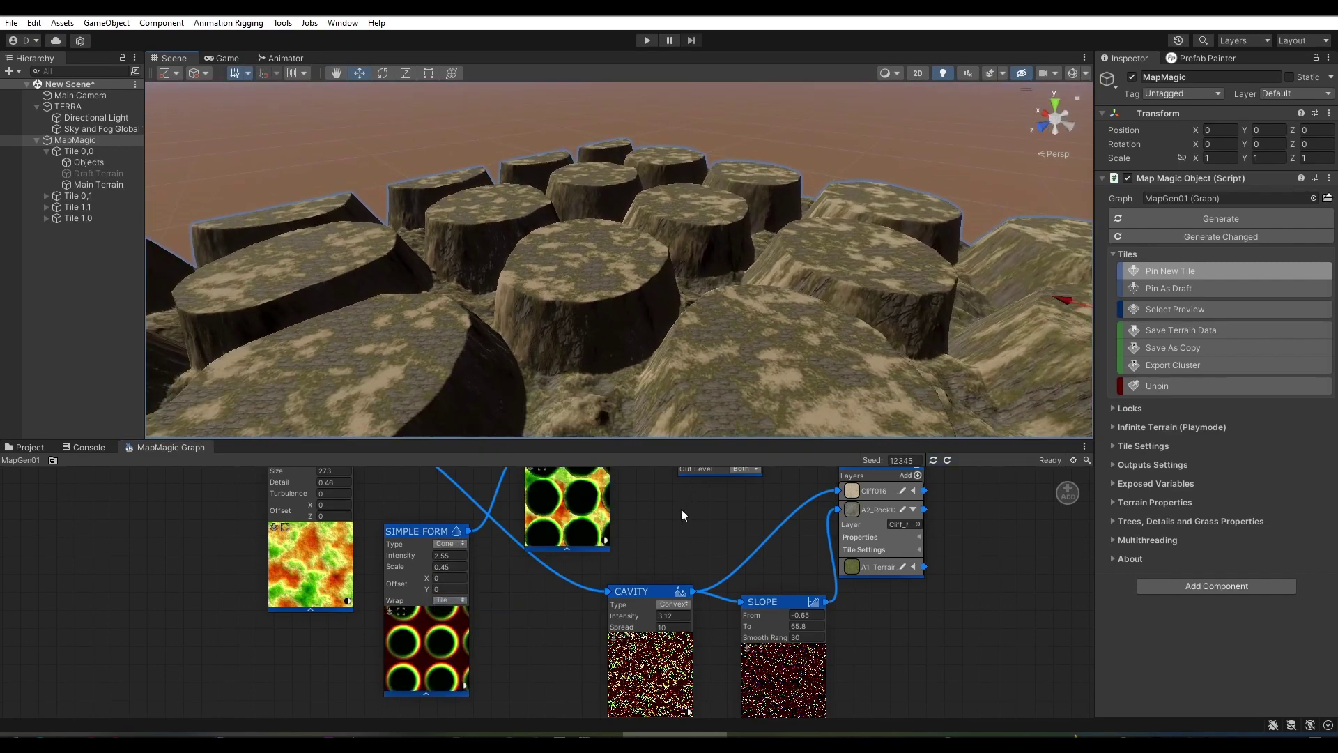
- Set Noise seed to 12654, add a second Blend layer, and raise Simple Form intensity to 7.21
middle_click_drag(681, 509, 637, 566)
left_click_drag(270, 535, 266, 533)
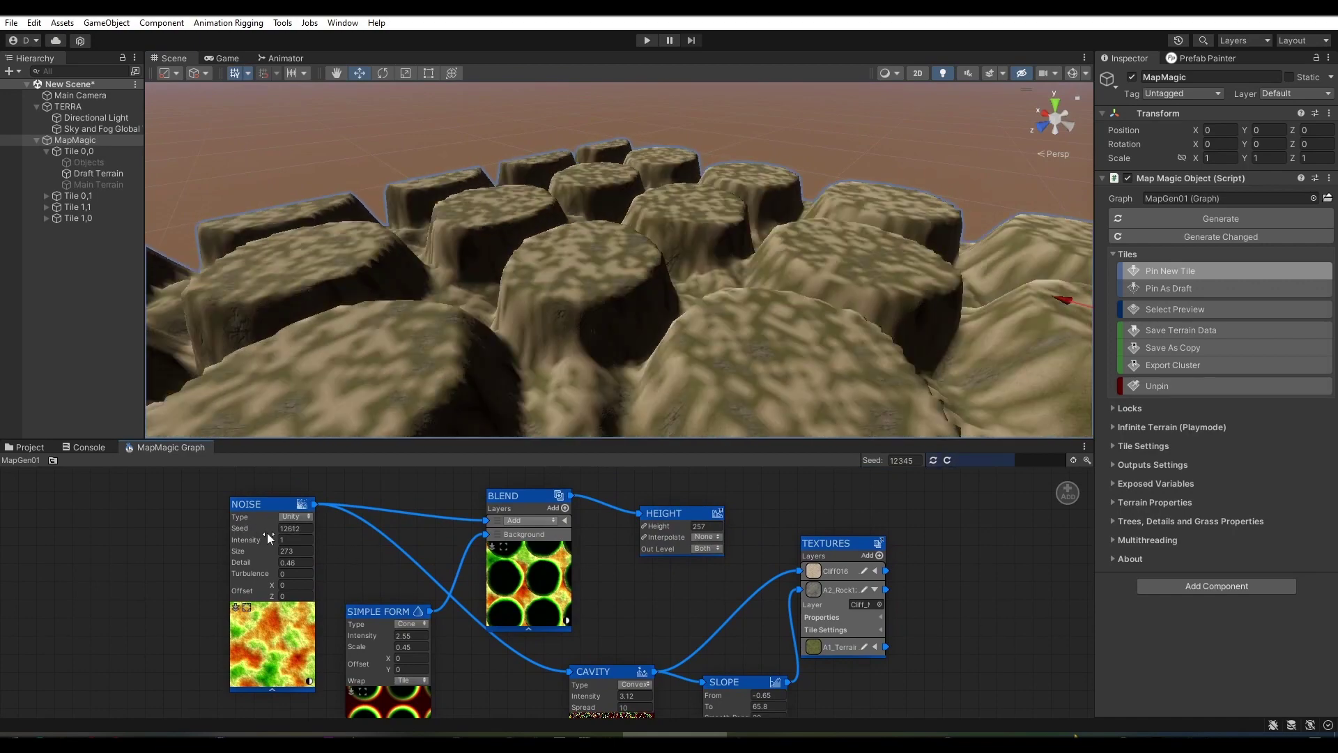
left_click(563, 498)
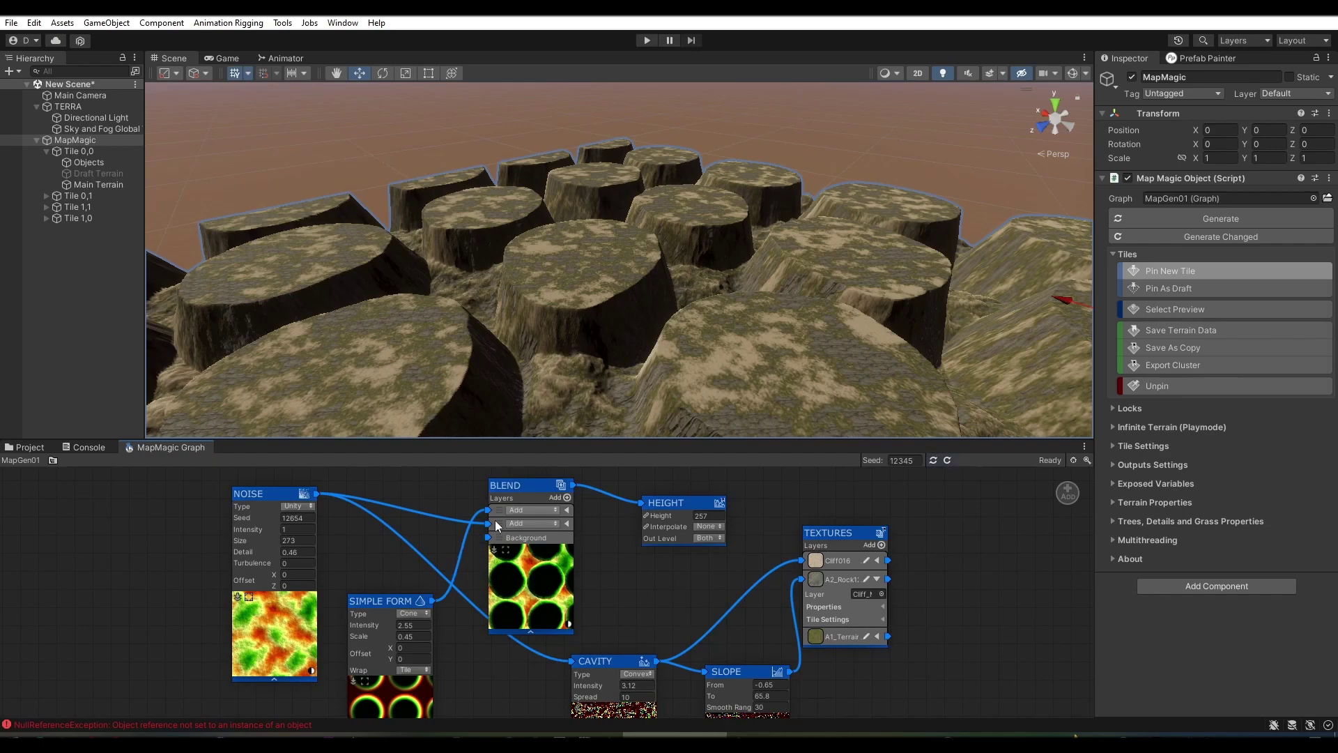
left_click_drag(358, 625, 451, 627)
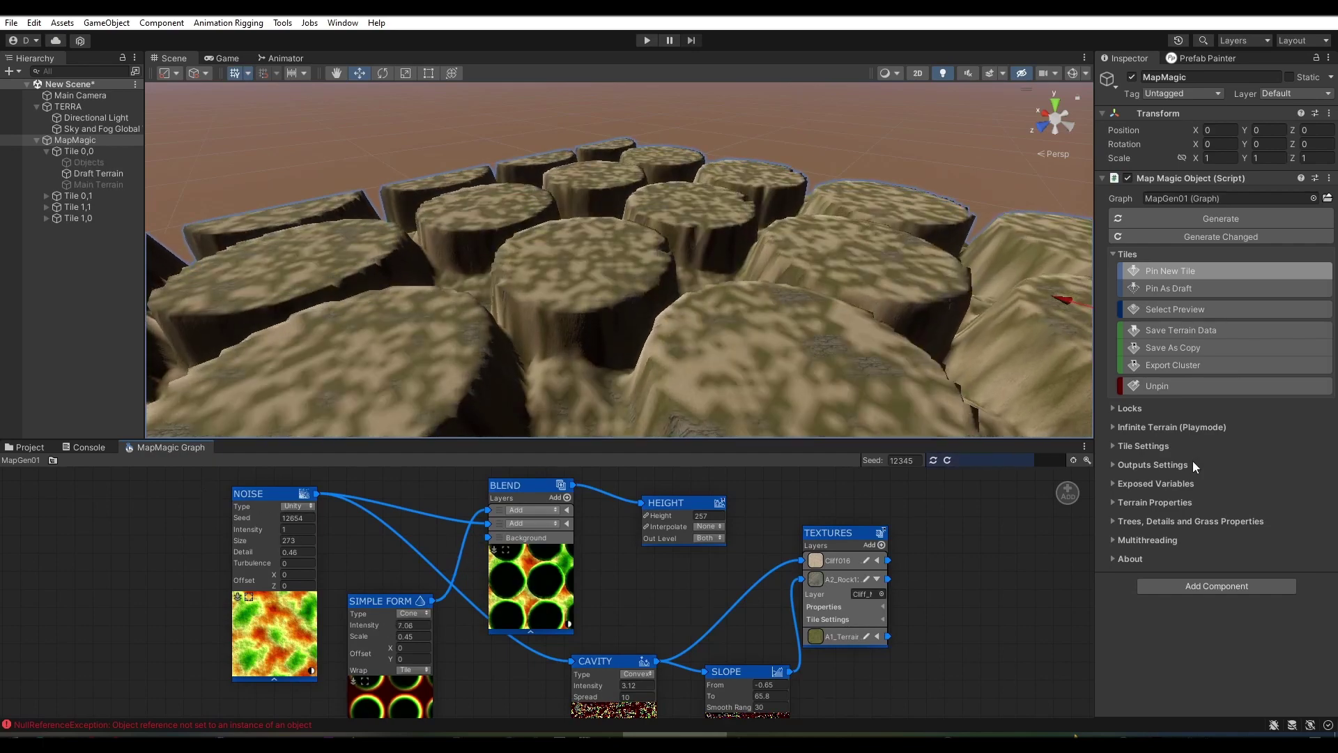
scroll(349, 497, "down", 2)
- Add a new Noise node at the upper left and wire it into the Blend background
scroll(324, 507, "down", 2)
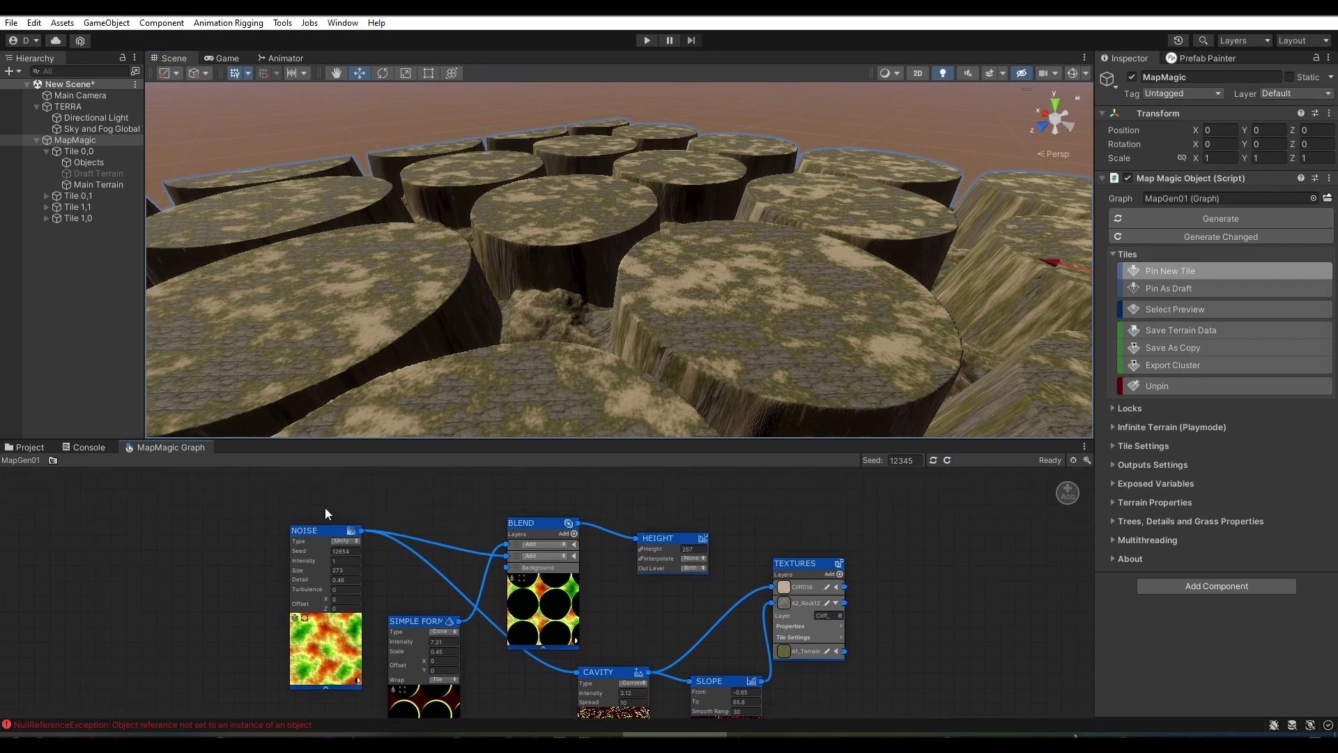
right_click(324, 508)
left_click(304, 527)
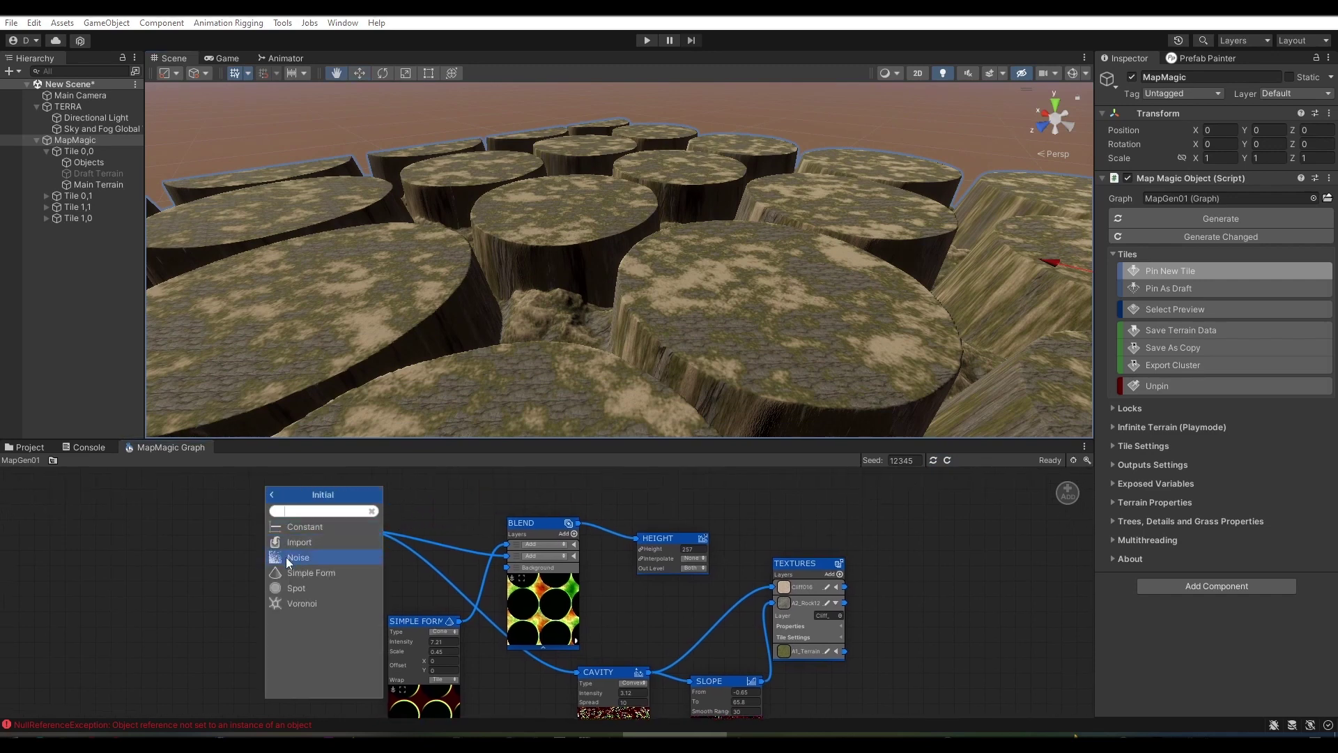
left_click(285, 557)
left_click_drag(327, 499, 241, 487)
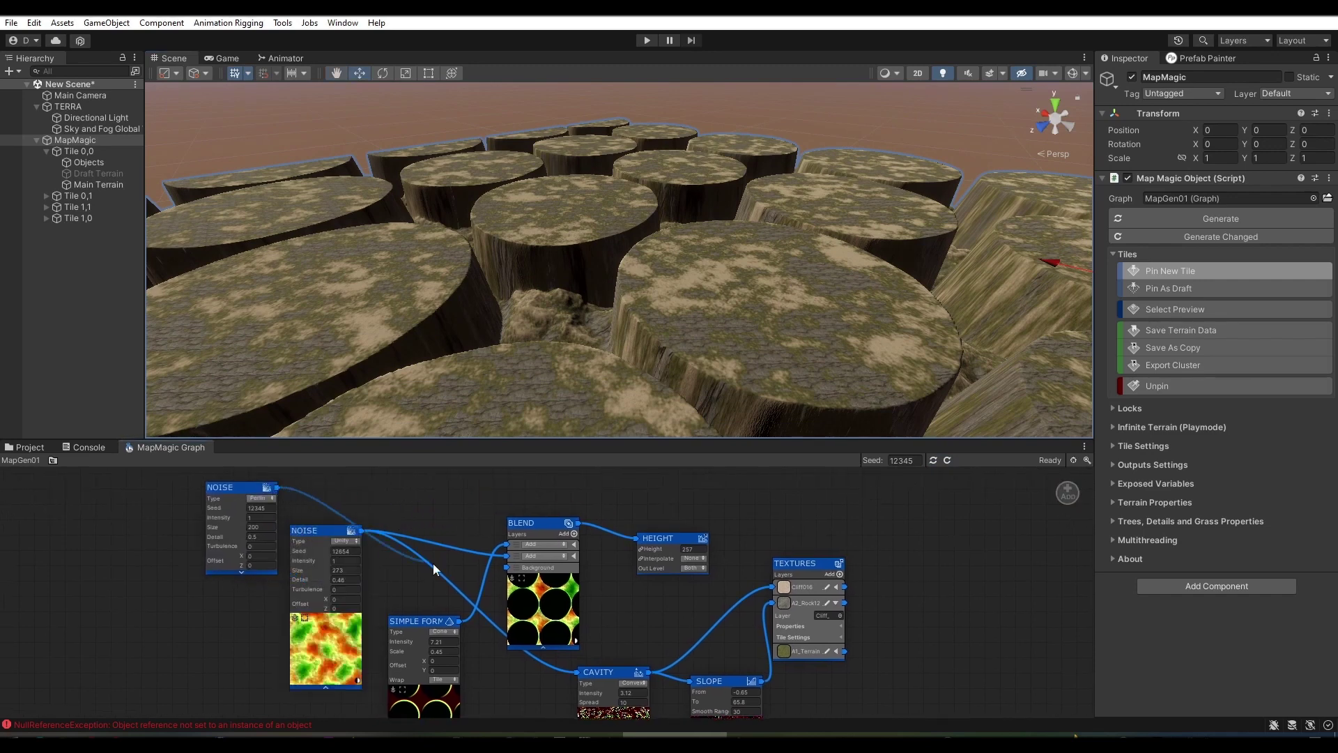
left_click_drag(505, 571, 507, 568)
mouse_move(857, 374)
right_mouse_down()
mouse_move(605, 310)
mouse_move(551, 556)
right_mouse_up()
- Set the first Blend layer's opacity to -0.19 for craggy mountains
left_click(573, 544)
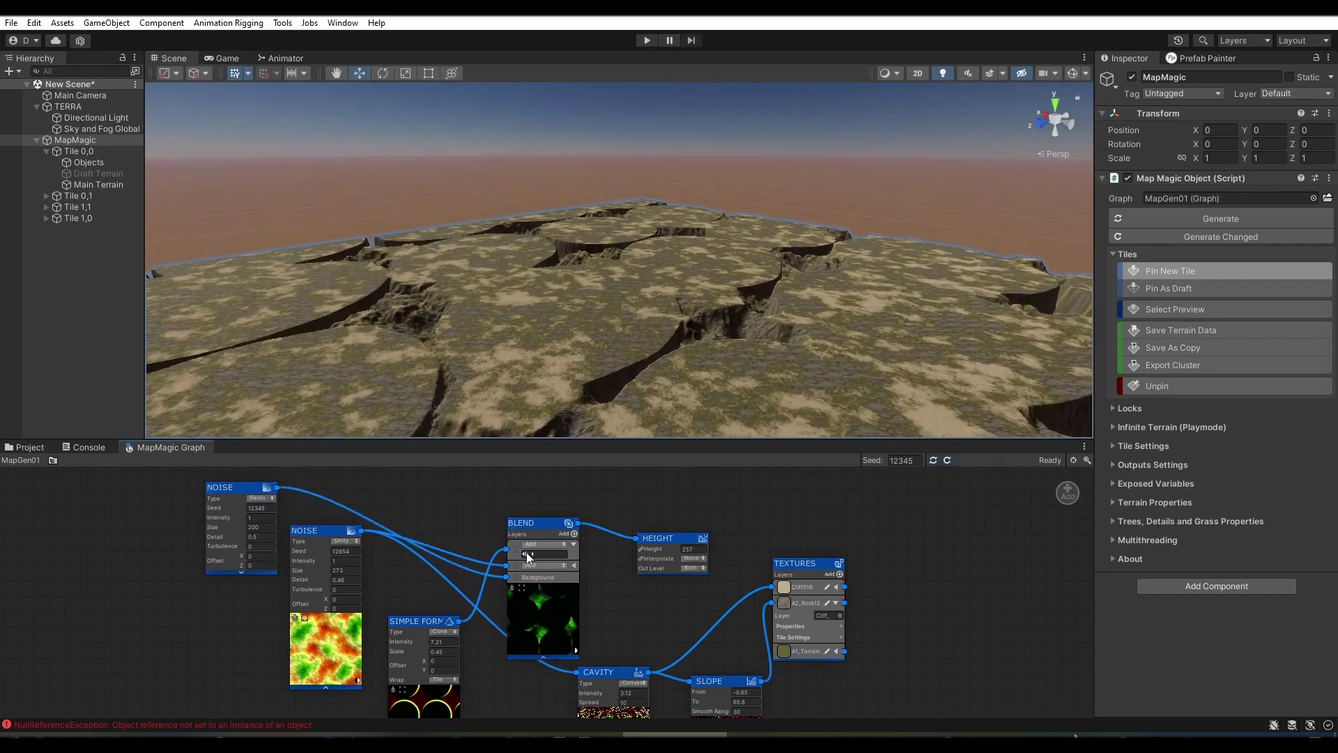
left_click_drag(527, 554, 516, 554)
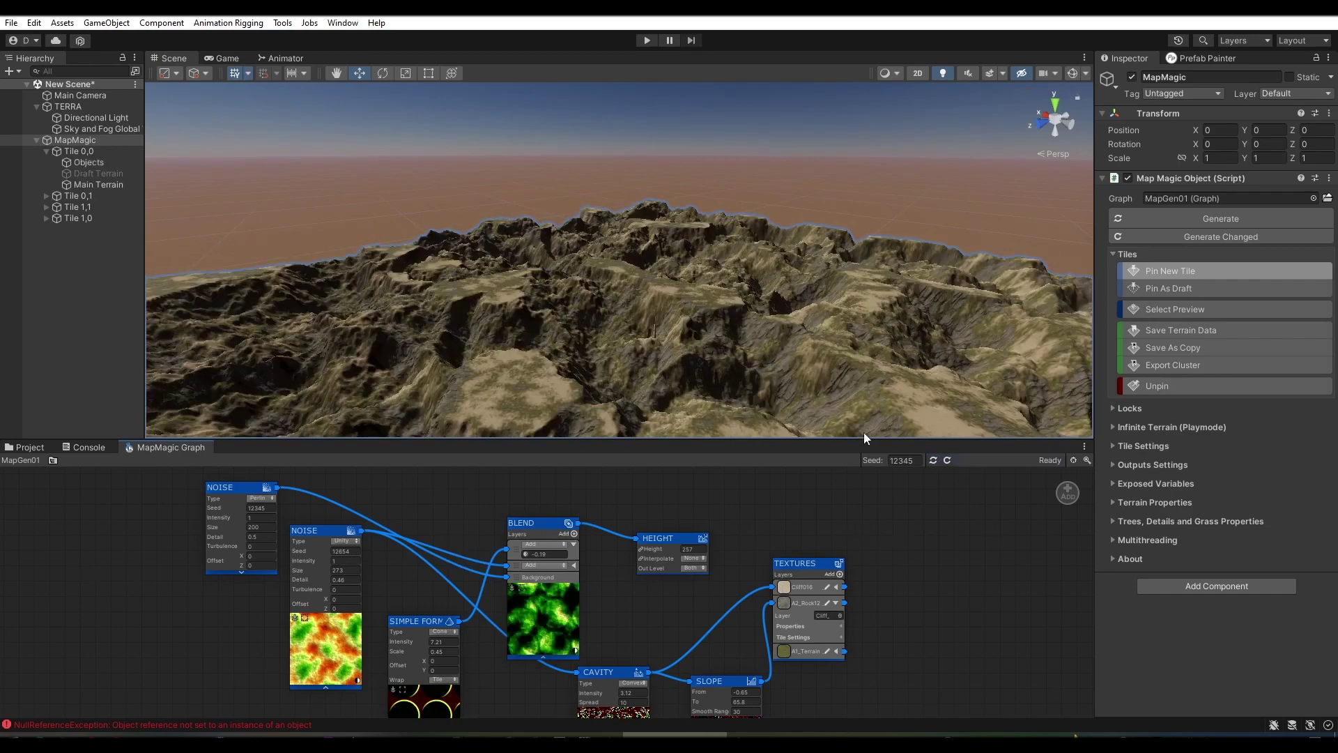
mouse_move(863, 432)
right_mouse_down()
mouse_move(887, 367)
mouse_move(499, 392)
right_mouse_up()
- Move the Blend node and raise the Simple Form intensity to 17.1
left_click_drag(537, 524, 563, 492)
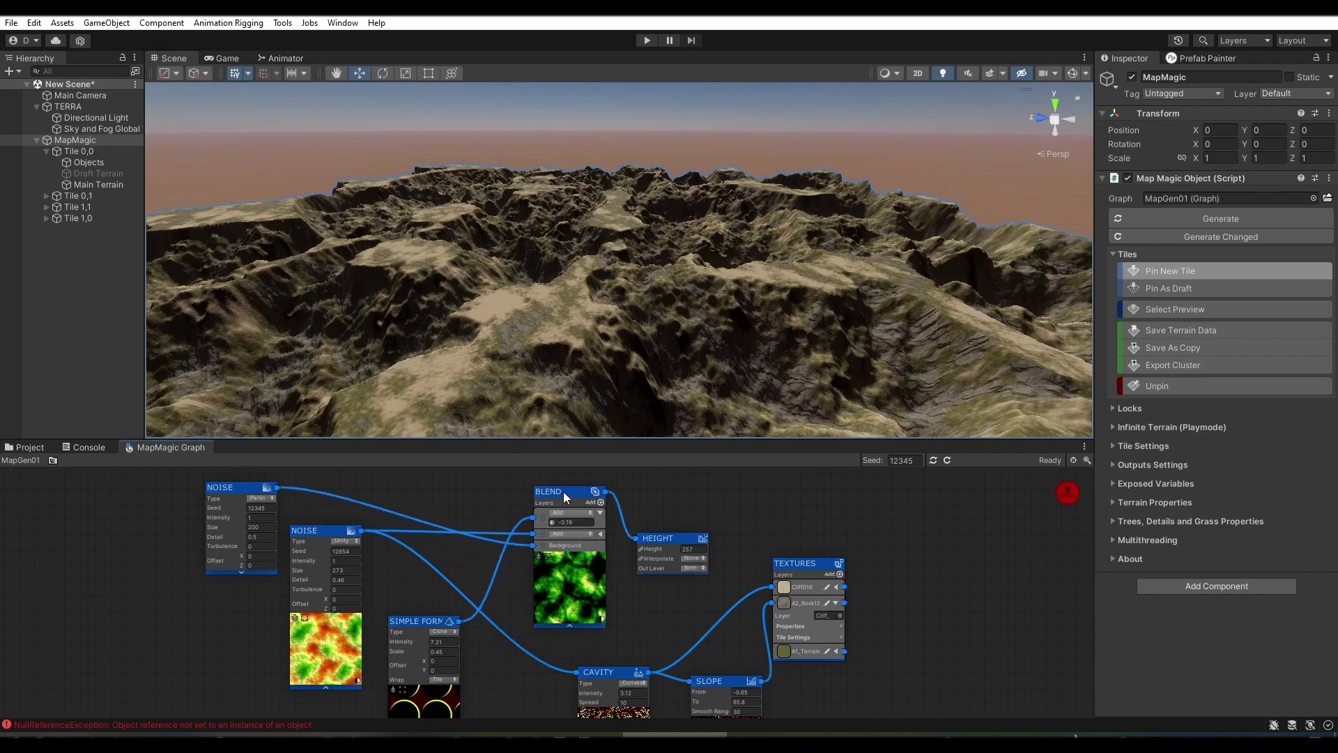
left_click_drag(404, 646, 460, 647)
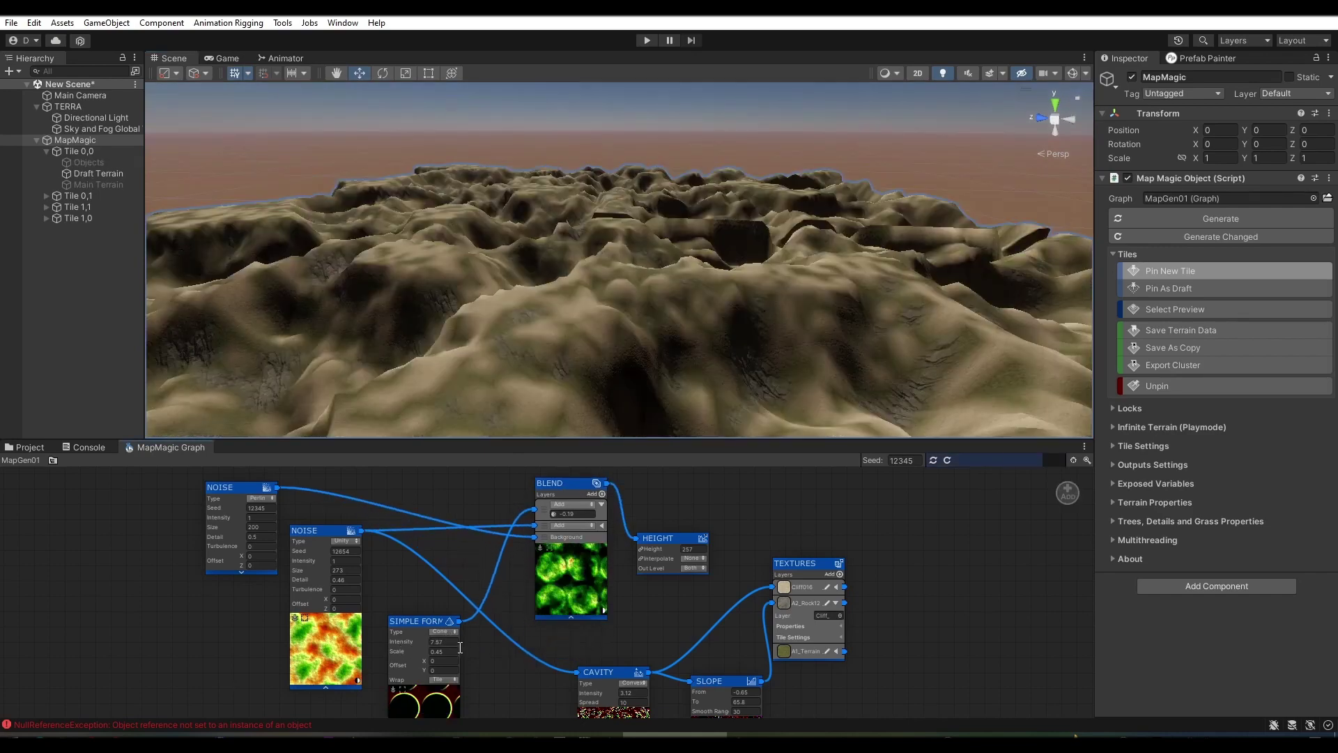
right_click_drag(814, 381, 625, 349)
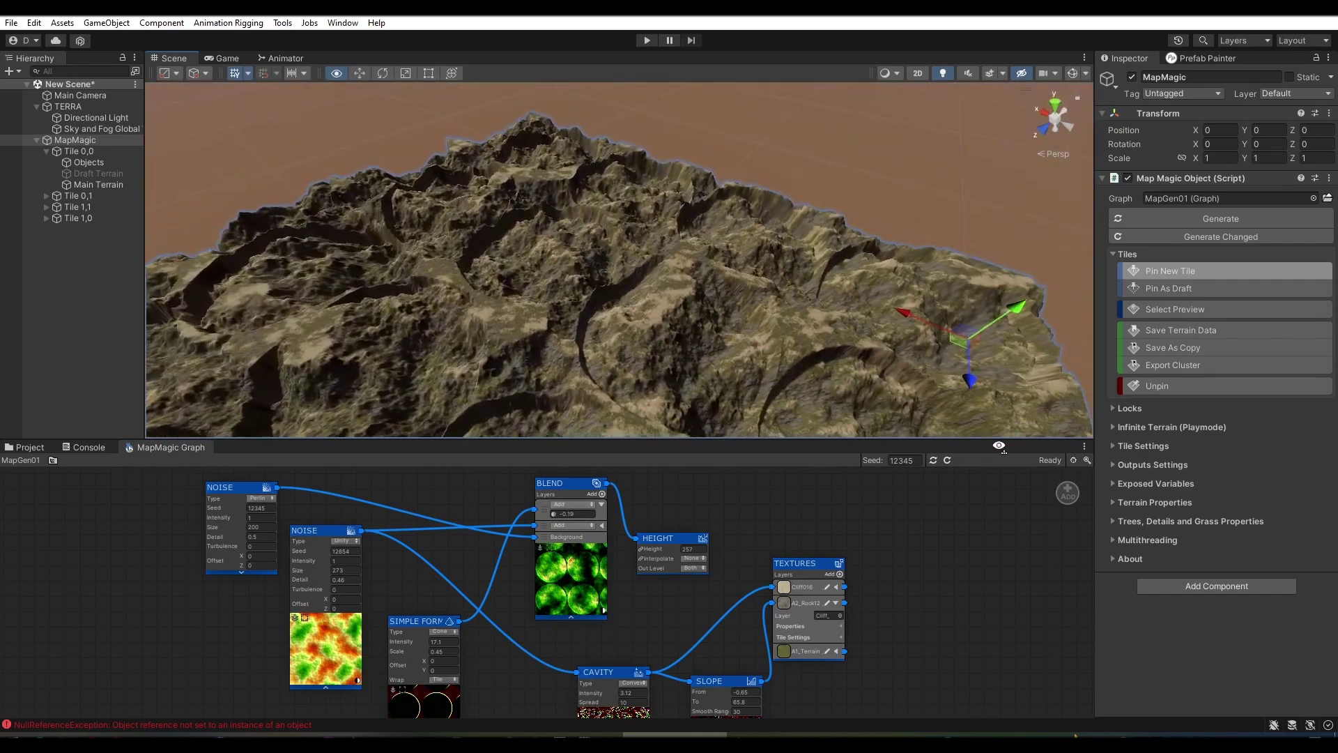
mouse_move(625, 350)
right_mouse_down()
mouse_move(972, 494)
mouse_move(591, 568)
right_mouse_up()
- Lower the Blend layer opacity, set Simple Form wrap to Clamp, and close the graph editor
mouse_move(554, 518)
left_mouse_down()
mouse_move(896, 517)
mouse_move(389, 572)
left_mouse_up()
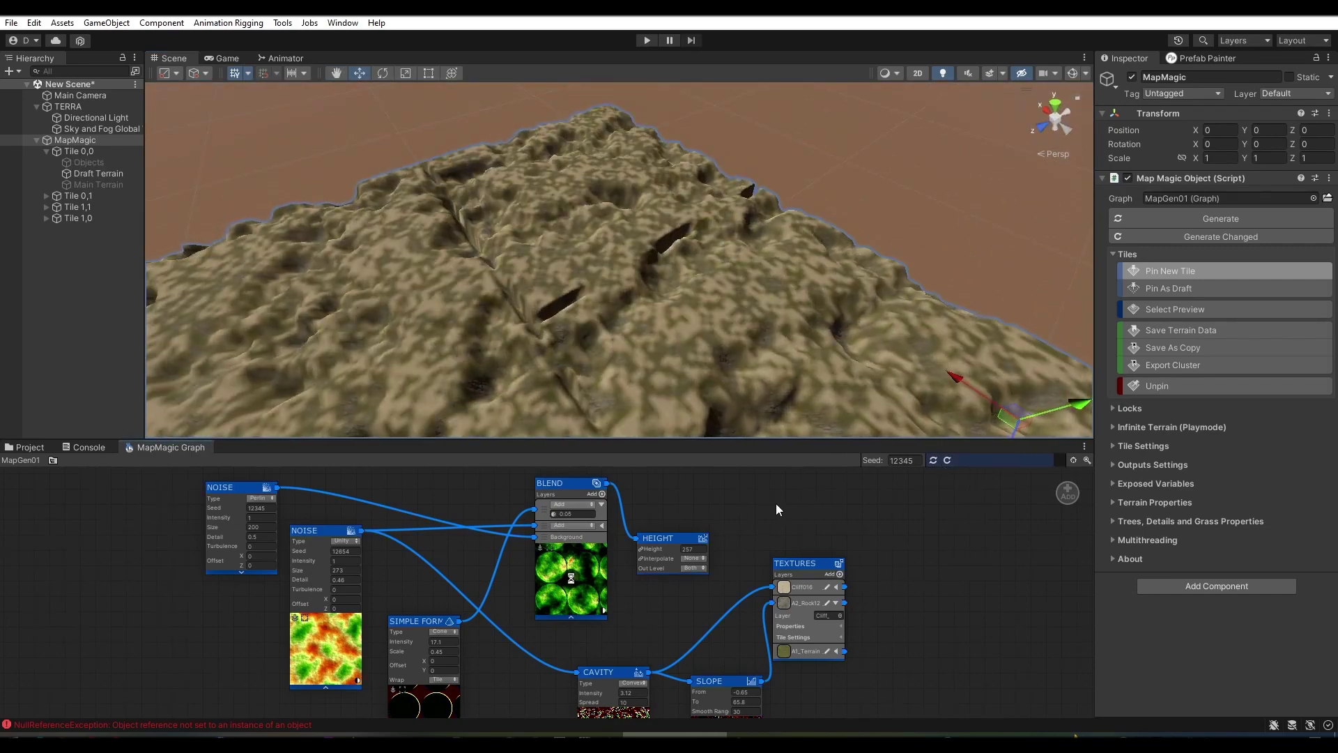
left_click(446, 674)
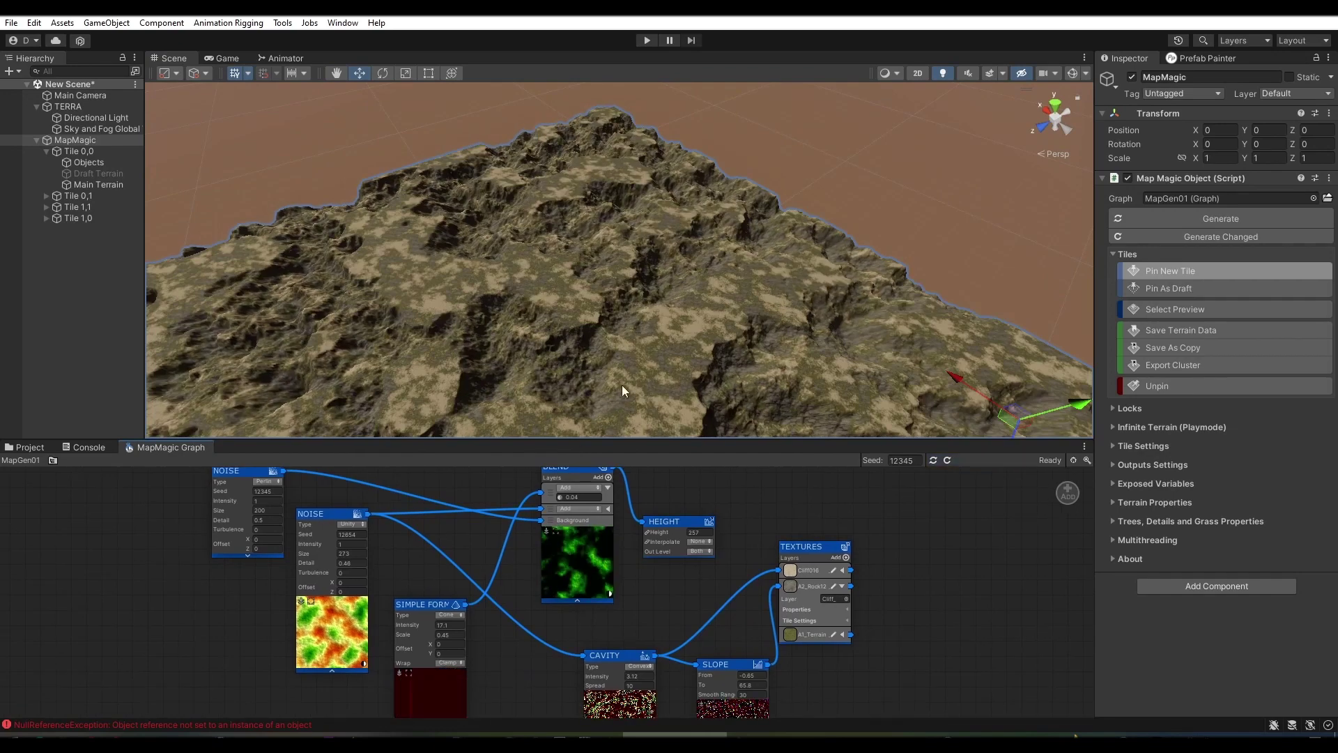
mouse_move(622, 384)
right_mouse_down()
mouse_move(688, 374)
mouse_move(401, 301)
mouse_move(771, 284)
right_mouse_up()
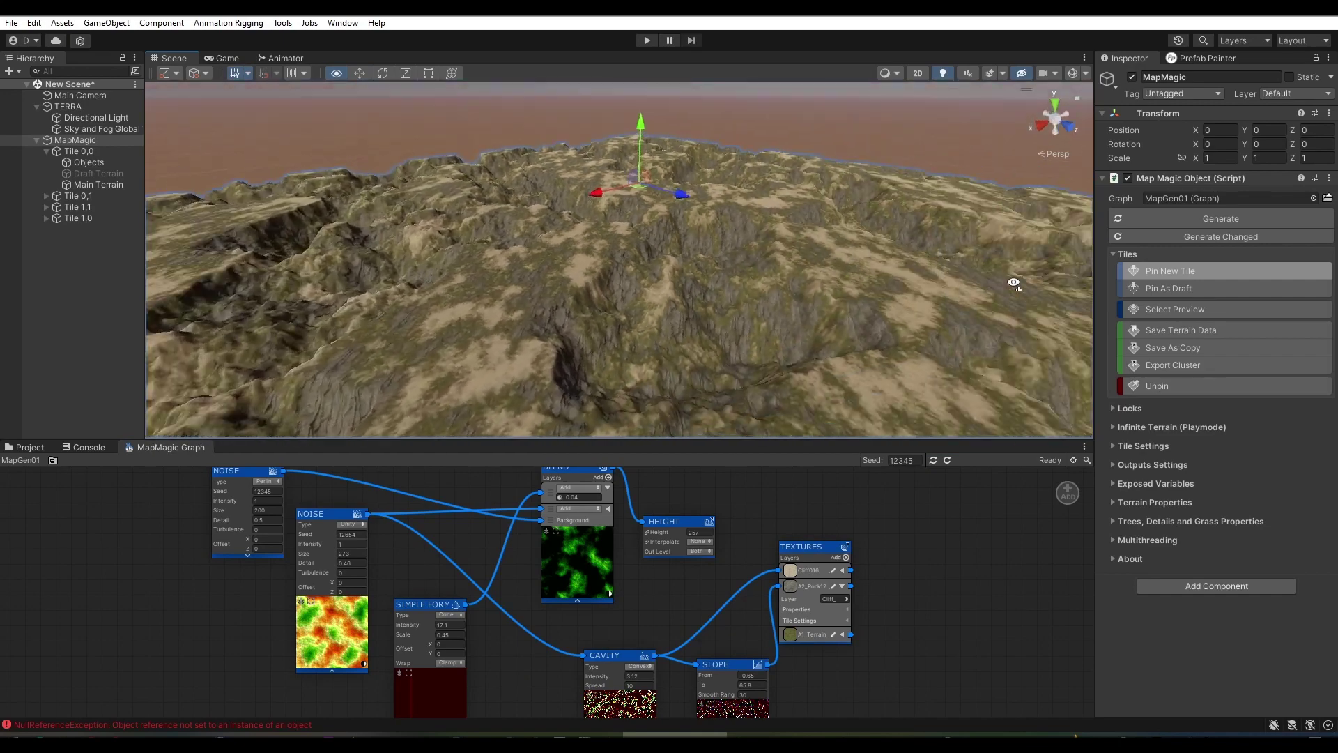
middle_click_drag(449, 492, 428, 527)
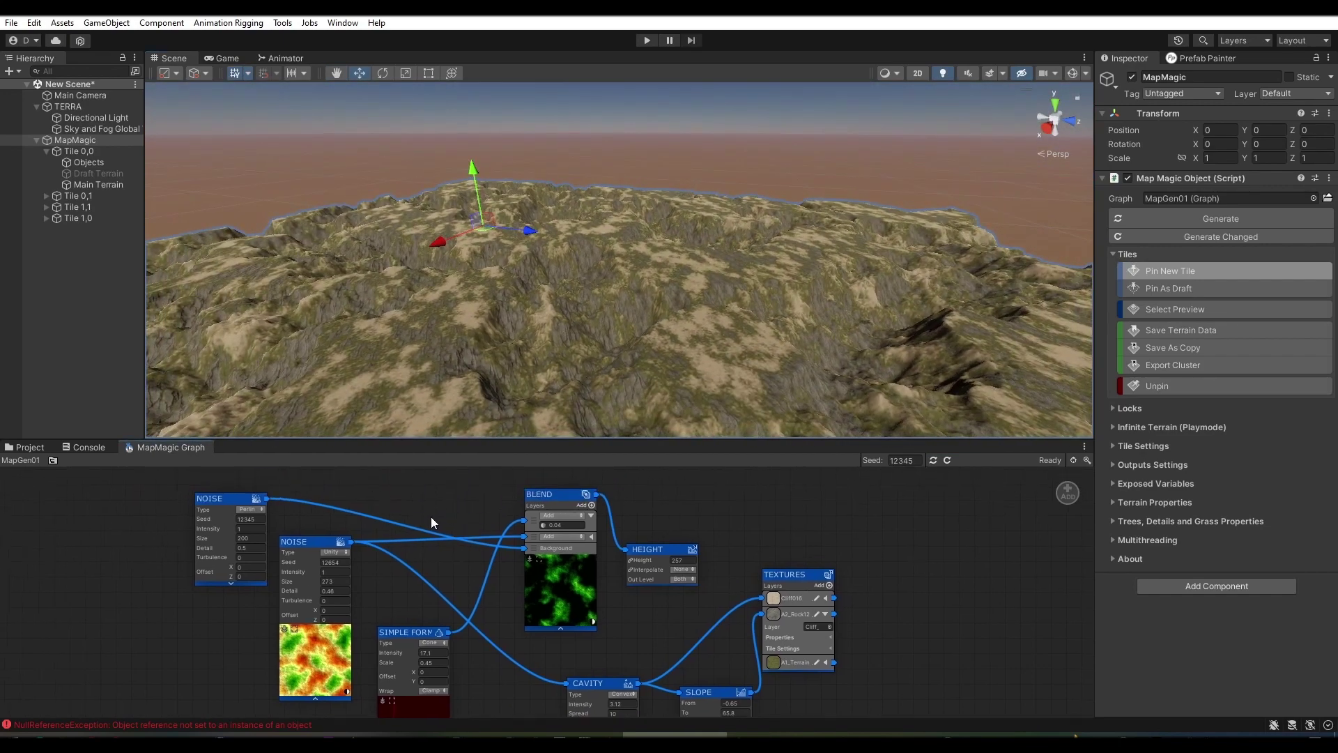
left_click(555, 543)
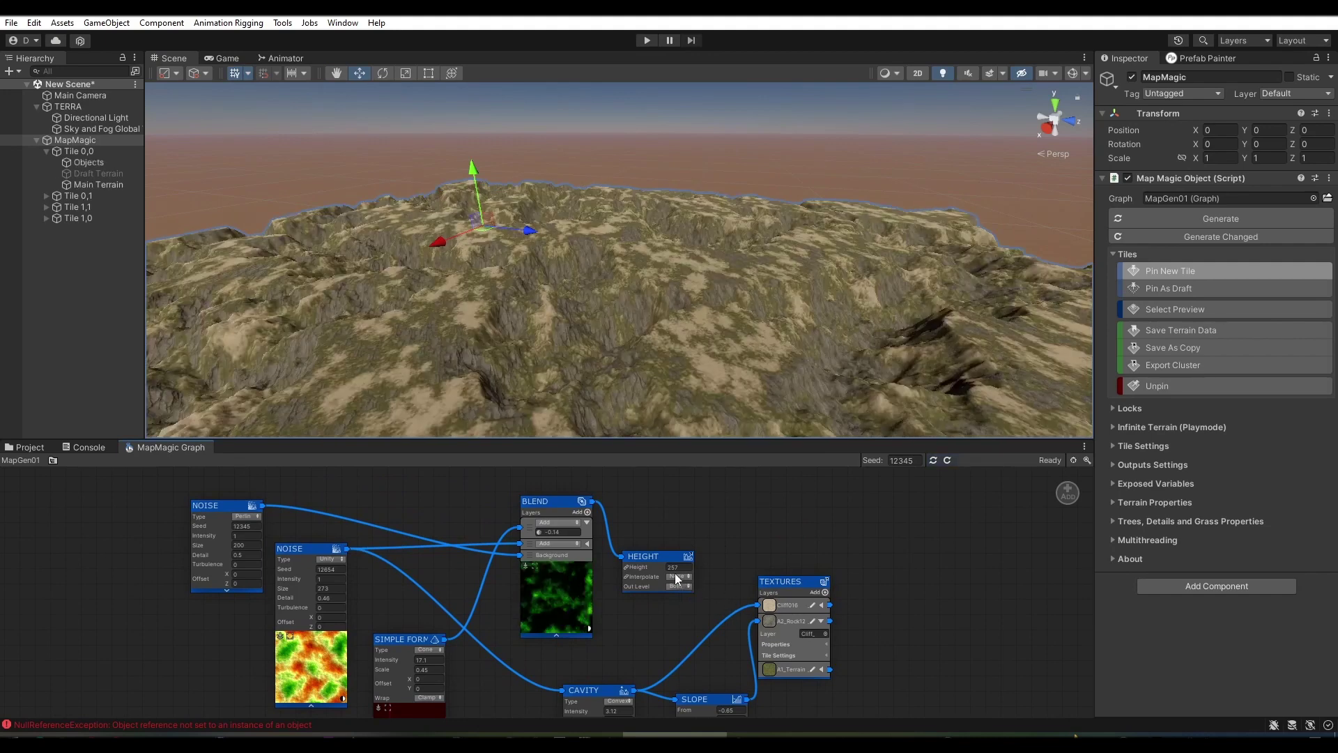
middle_click(171, 447)
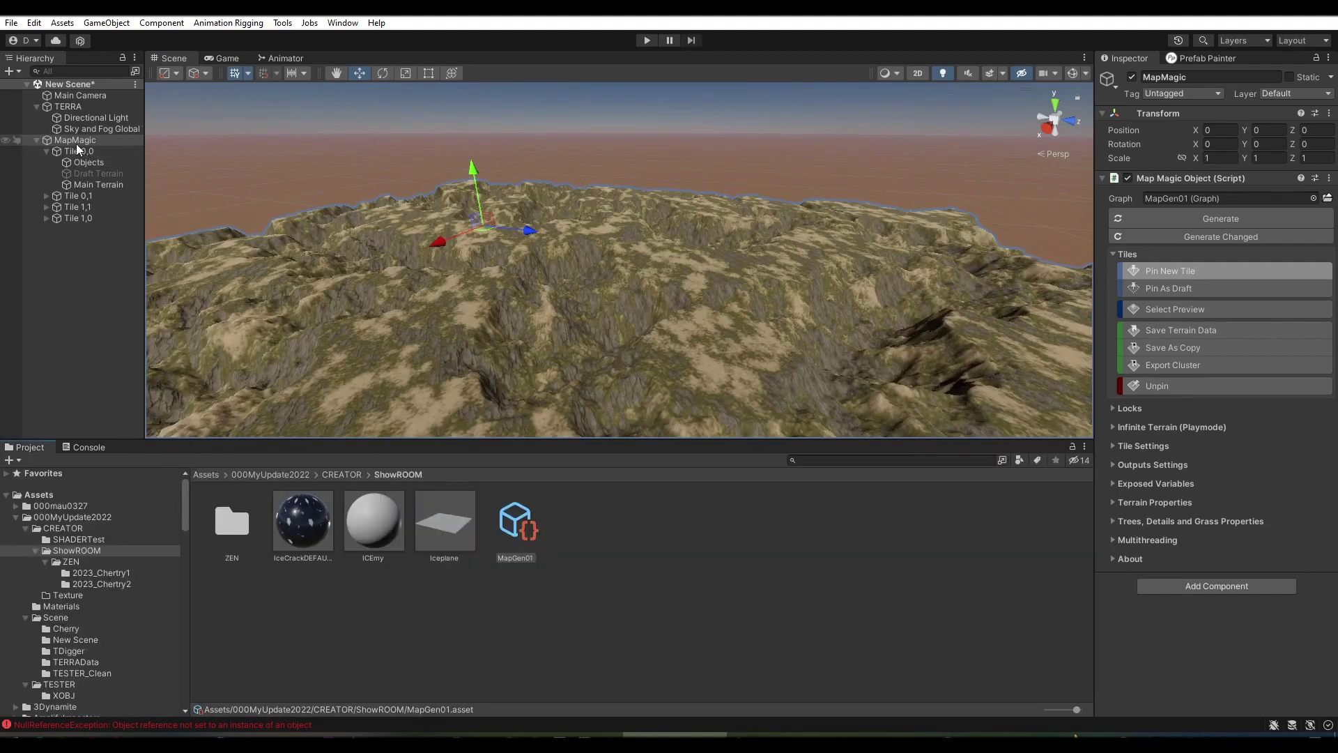
- Delete the old MapMagic object and place the mm2b_MM03 graph from X_SETUP_MapmRAMDiffuse as terrain
left_click(77, 219, "shift")
key("Delete")
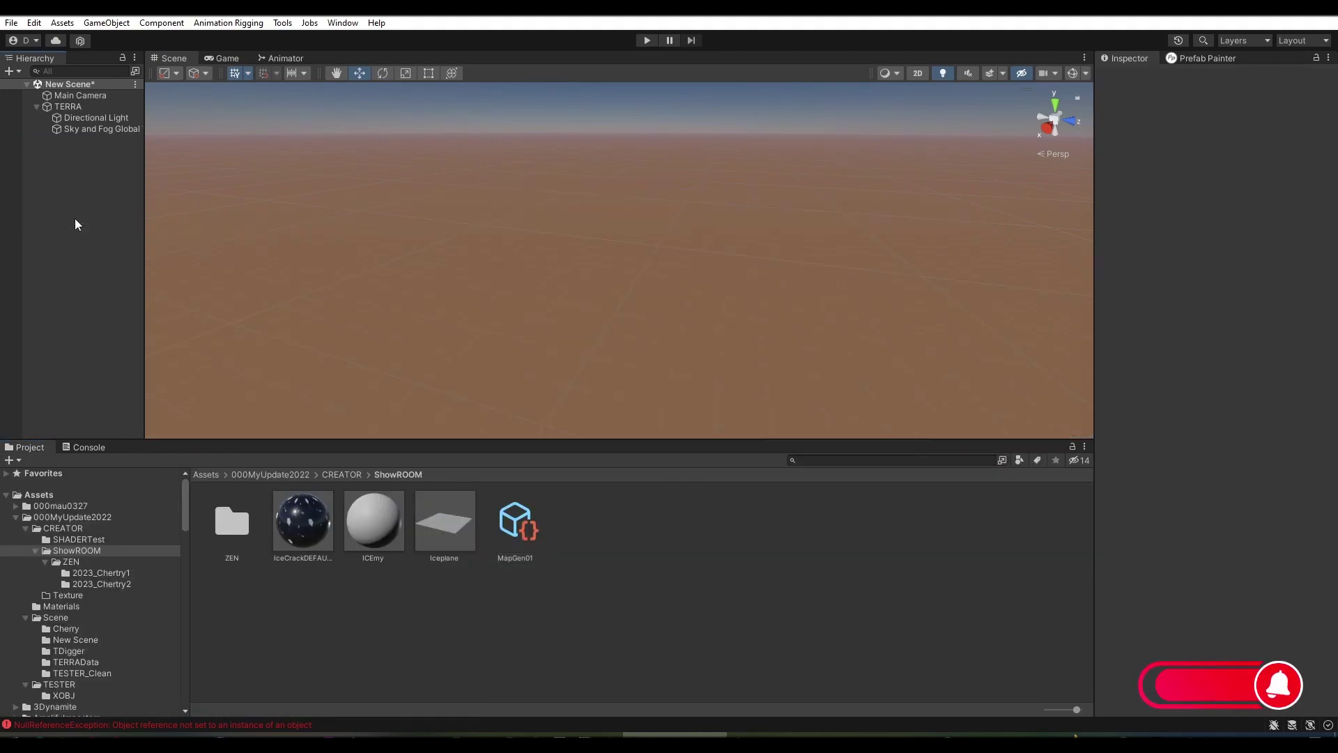
scroll(106, 563, "down", 5)
scroll(108, 563, "down", 5)
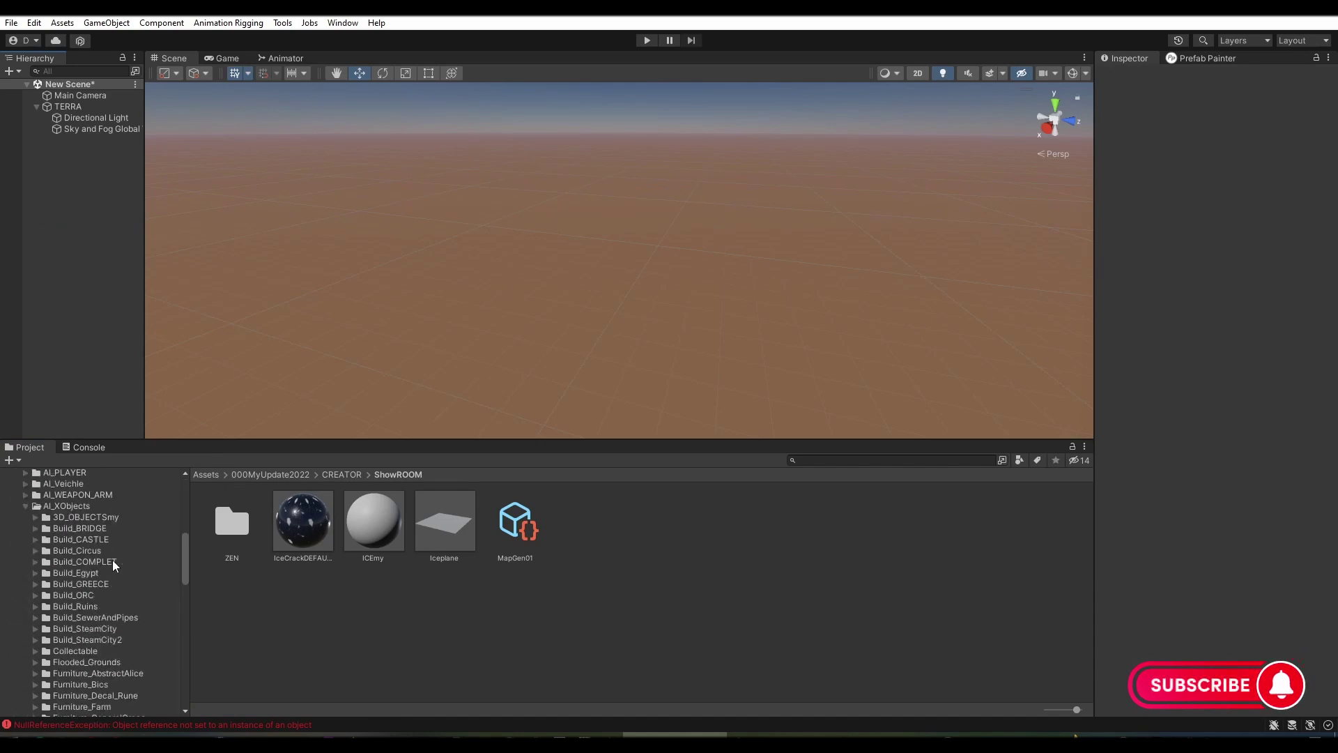
scroll(110, 563, "down", 5)
scroll(113, 564, "down", 5)
scroll(113, 565, "down", 5)
left_click(108, 606)
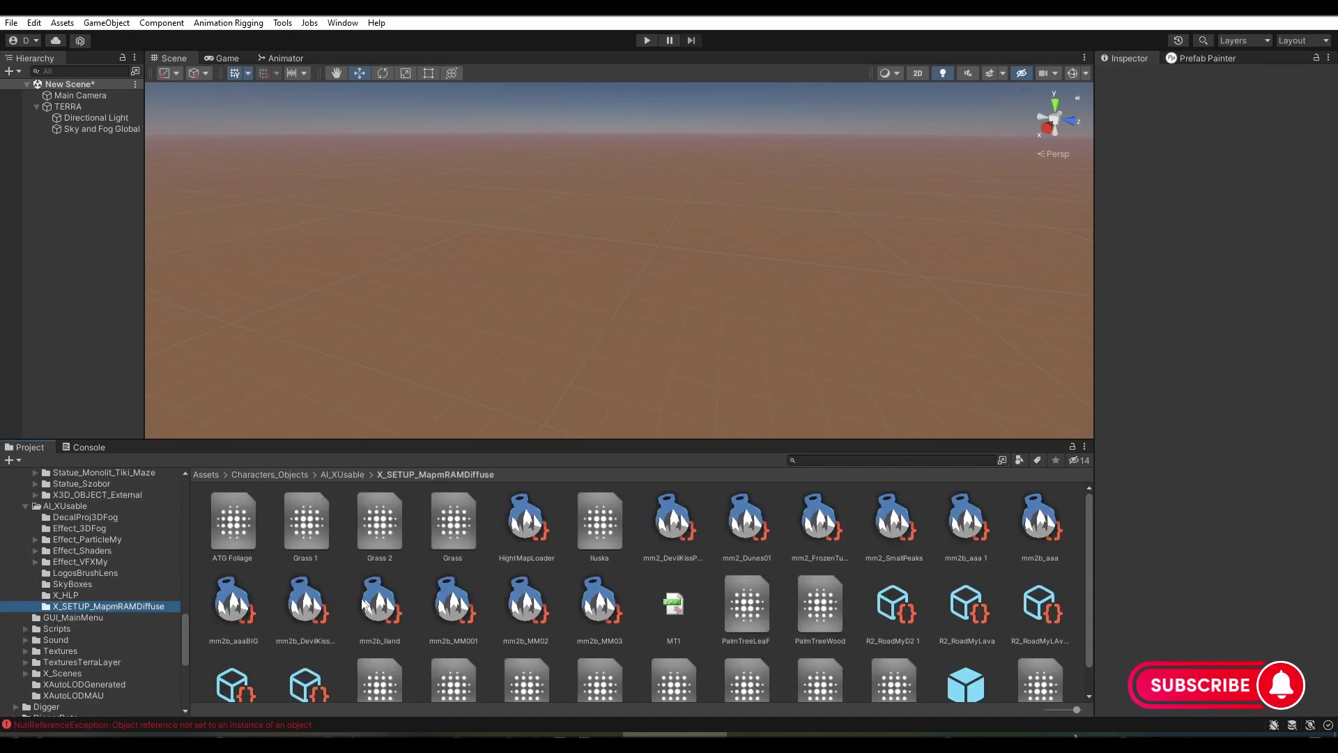
left_click_drag(599, 606, 644, 352)
mouse_move(645, 324)
right_mouse_down()
mouse_move(691, 314)
mouse_move(634, 501)
right_mouse_up()
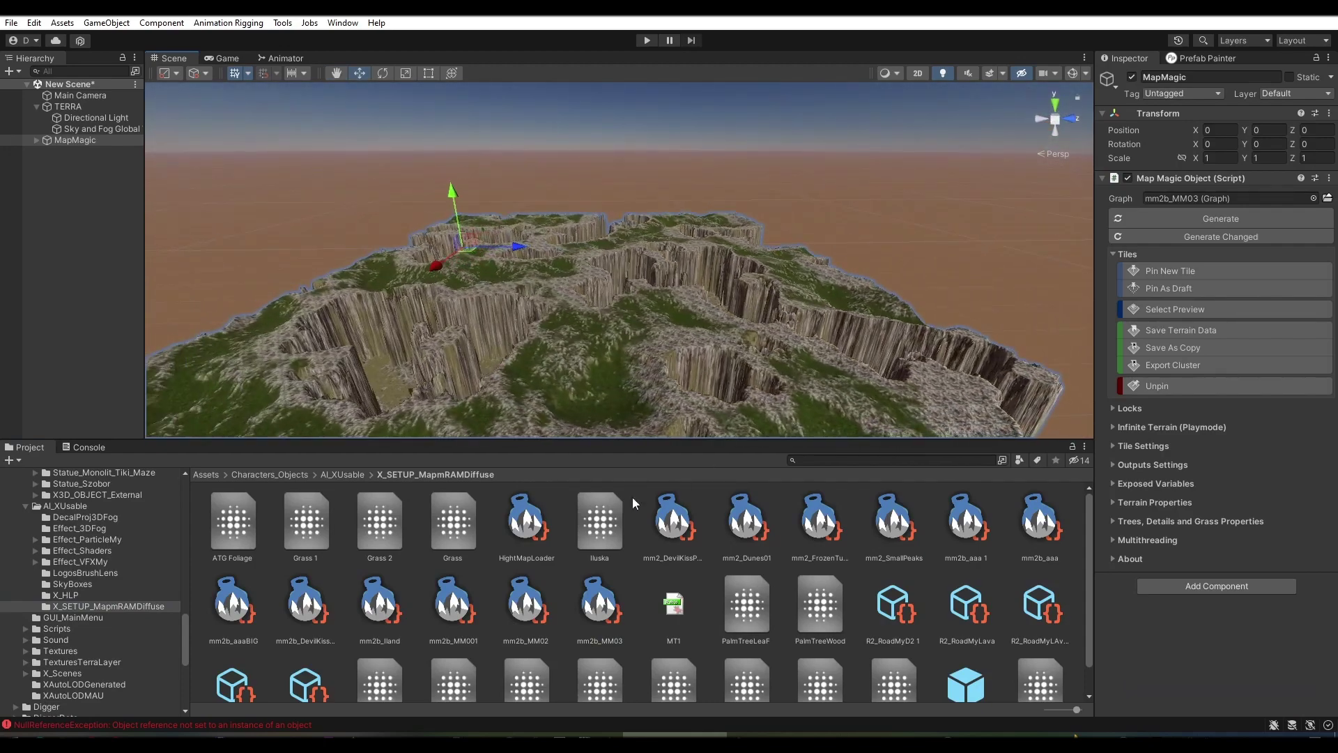
- Open the mm2b_MM03 graph docked beside the Console and zoom into its nodes
left_click(596, 606)
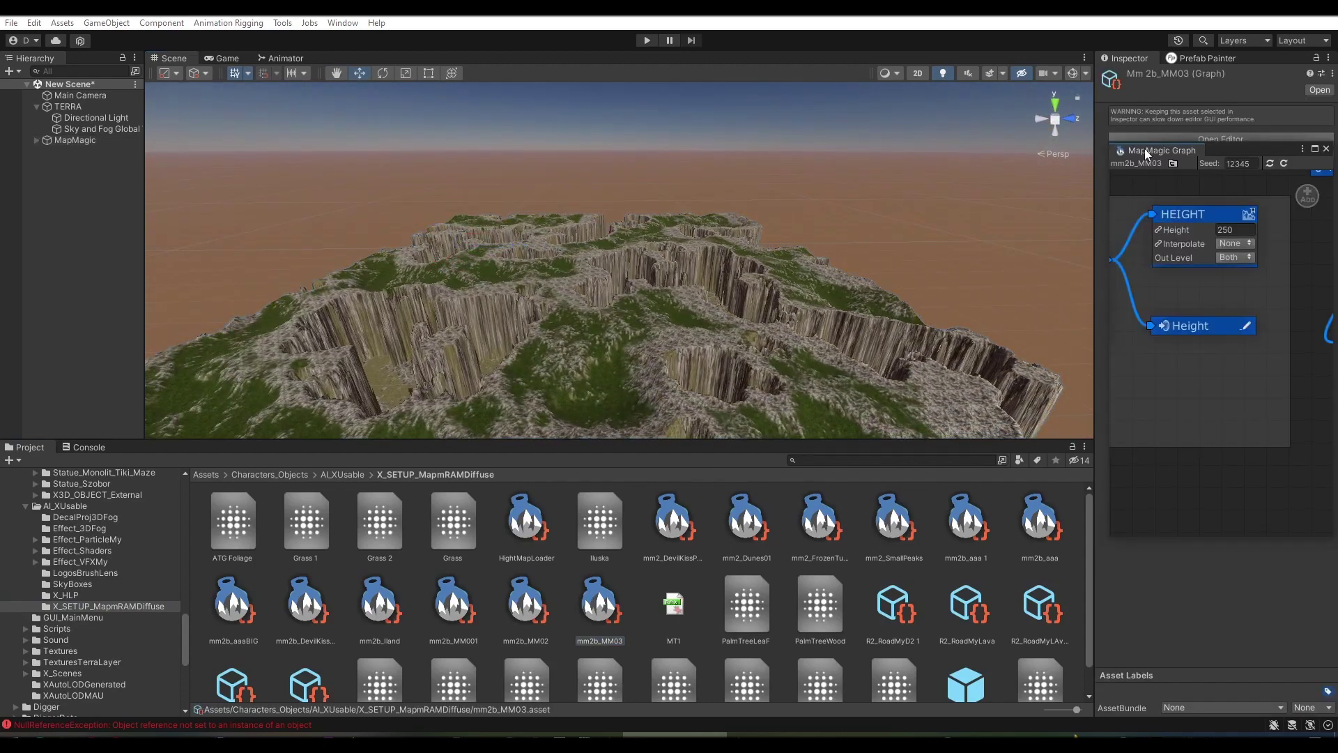
left_click_drag(1144, 148, 390, 447)
scroll(324, 563, "up", 2)
mouse_move(323, 563)
middle_mouse_down()
mouse_move(617, 559)
mouse_move(542, 584)
mouse_move(634, 557)
mouse_move(616, 595)
middle_mouse_up()
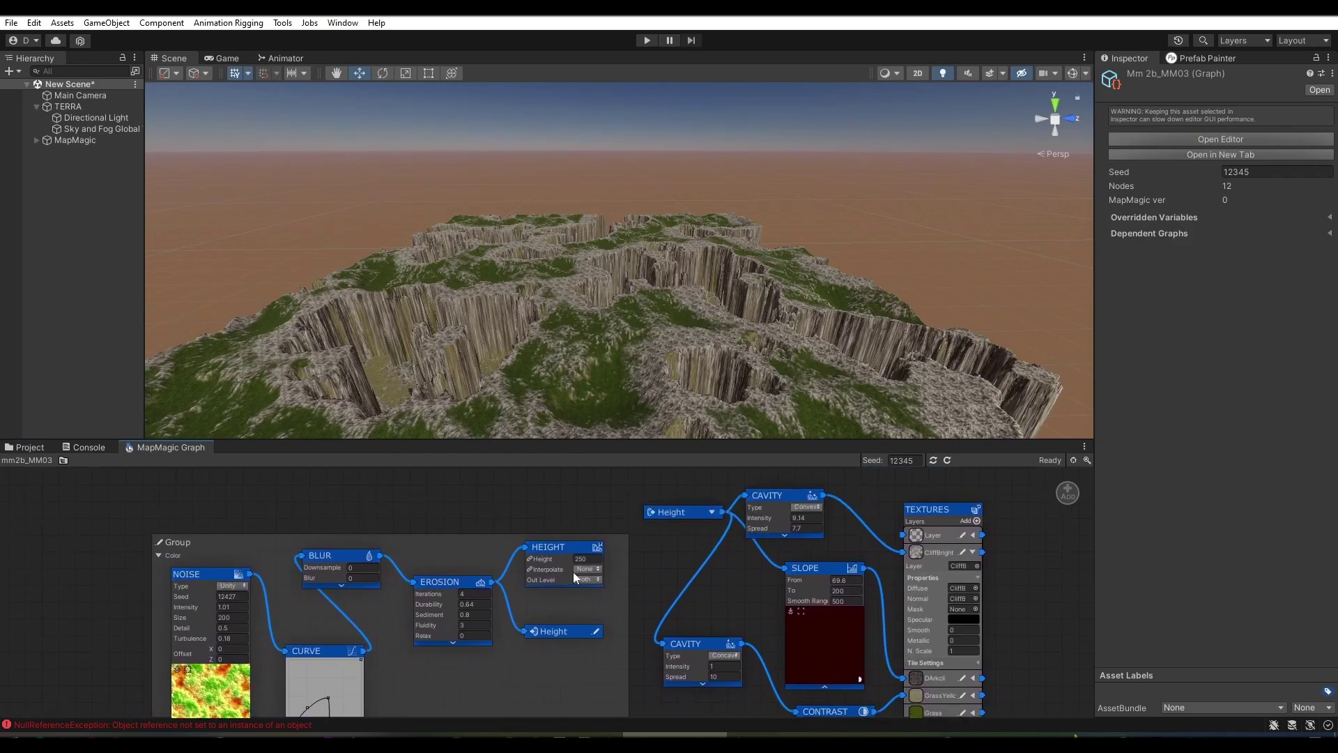
- Pull the CURVE node's peak control point down to reshape the curve
middle_click_drag(473, 563, 517, 537)
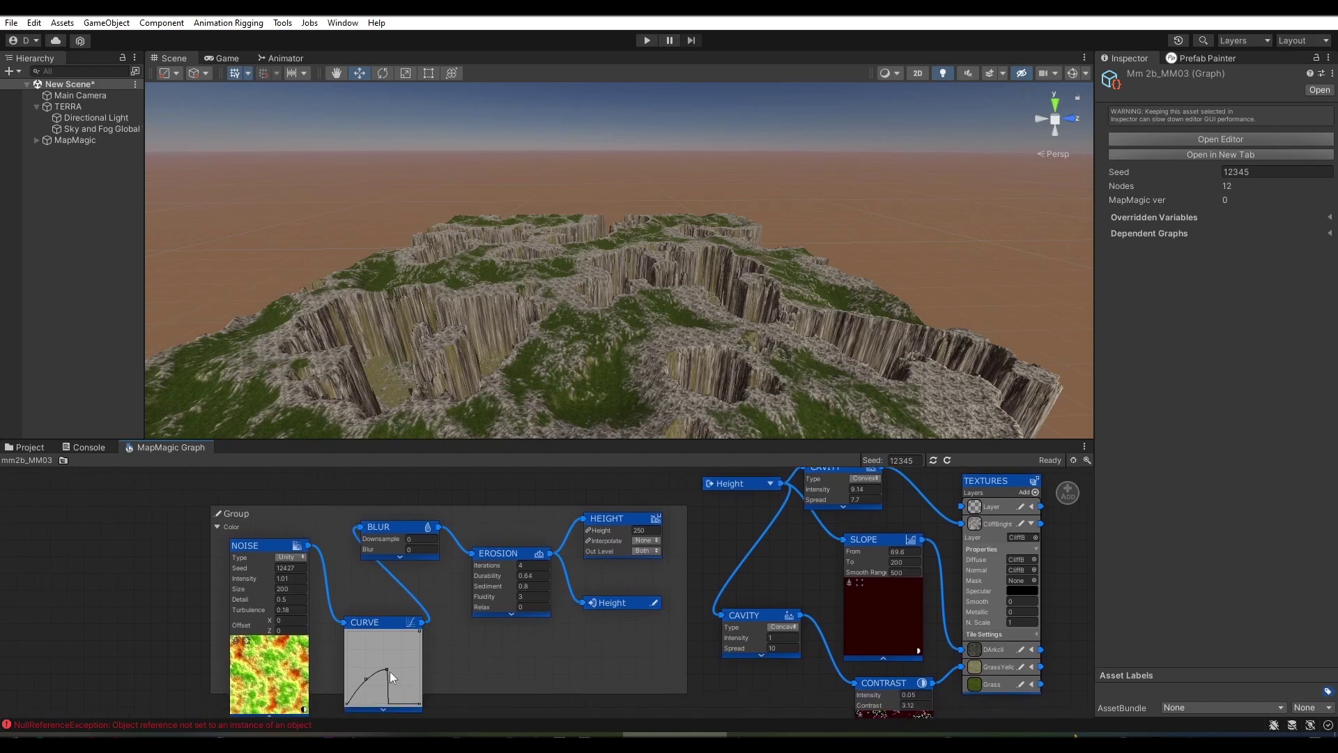
left_click_drag(387, 671, 386, 679)
scroll(394, 630, "up", 2)
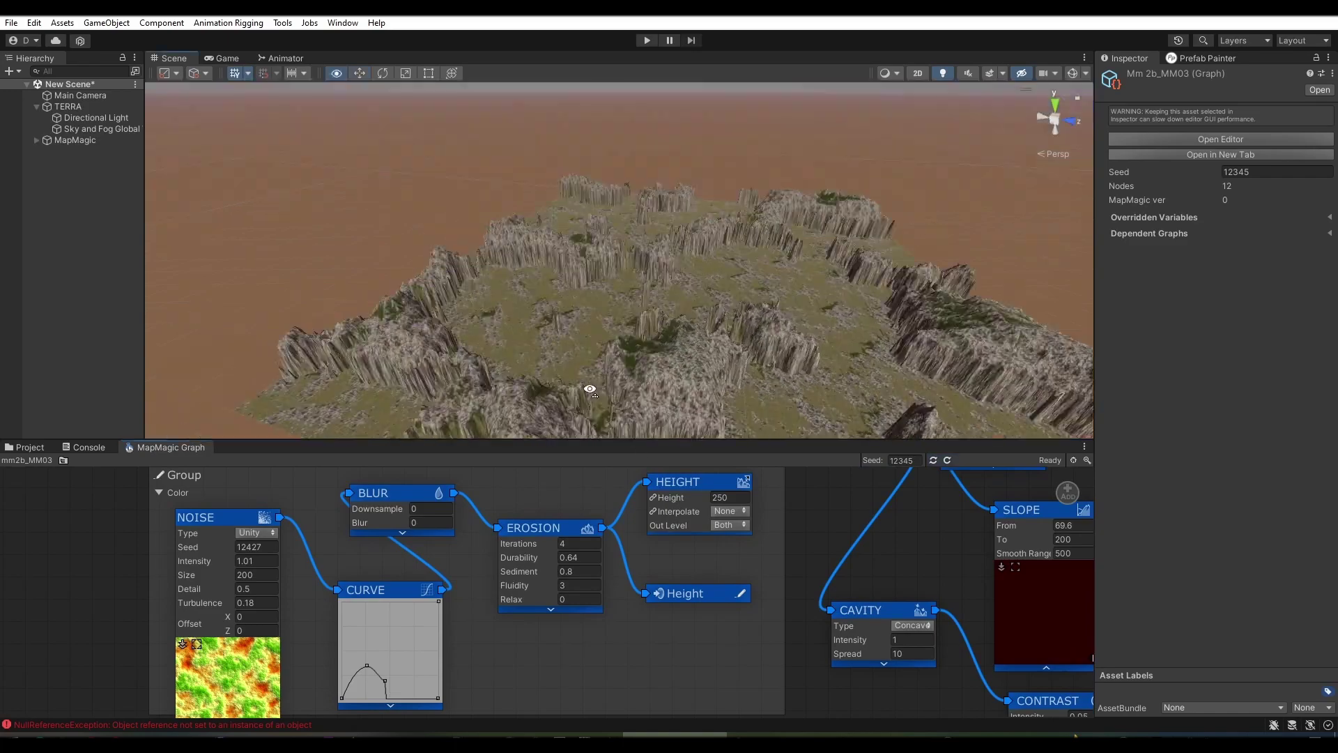
left_click_drag(589, 390, 627, 388, "alt")
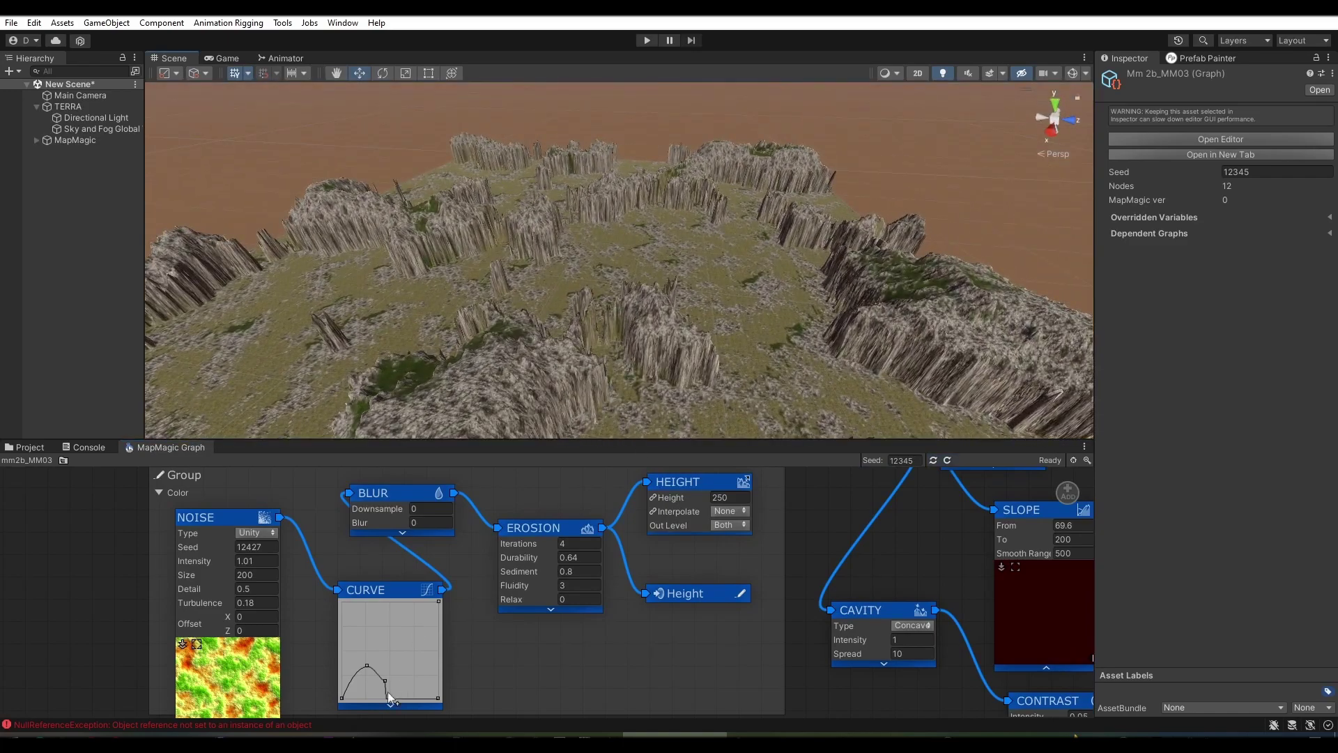
left_click_drag(388, 694, 402, 678)
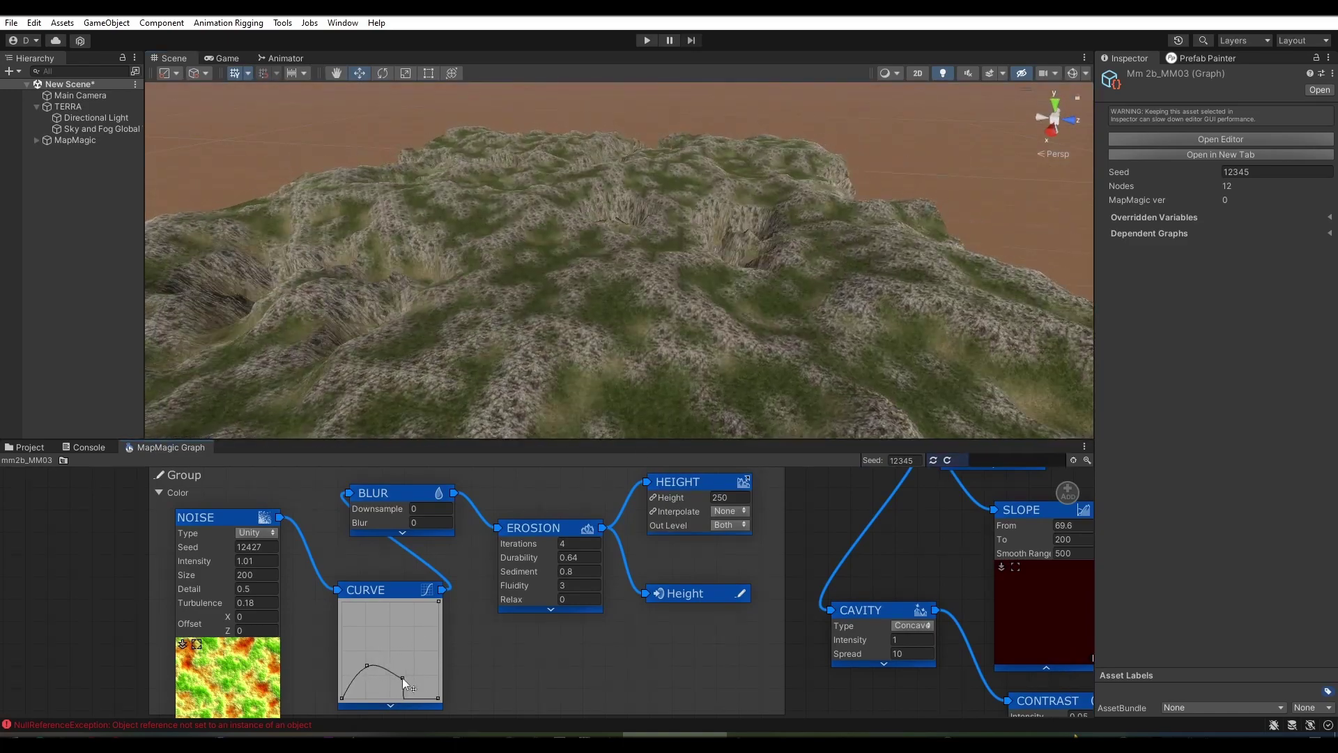
- Change the noise Seed to 12507 and raise erosion Iterations from 4 to 11
left_click_drag(718, 327, 723, 284, "alt")
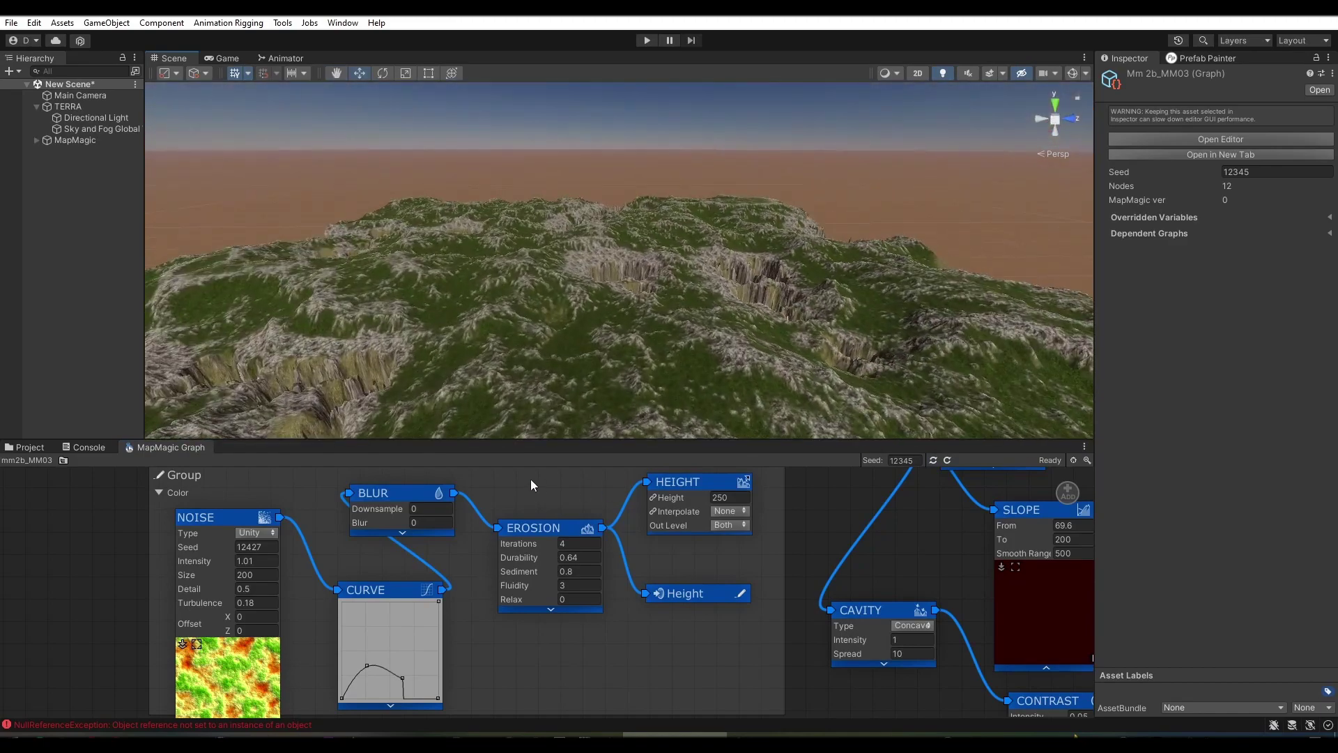
left_click_drag(500, 439, 500, 415)
mouse_move(202, 523)
left_mouse_down()
mouse_move(222, 542)
mouse_move(294, 546)
left_mouse_up()
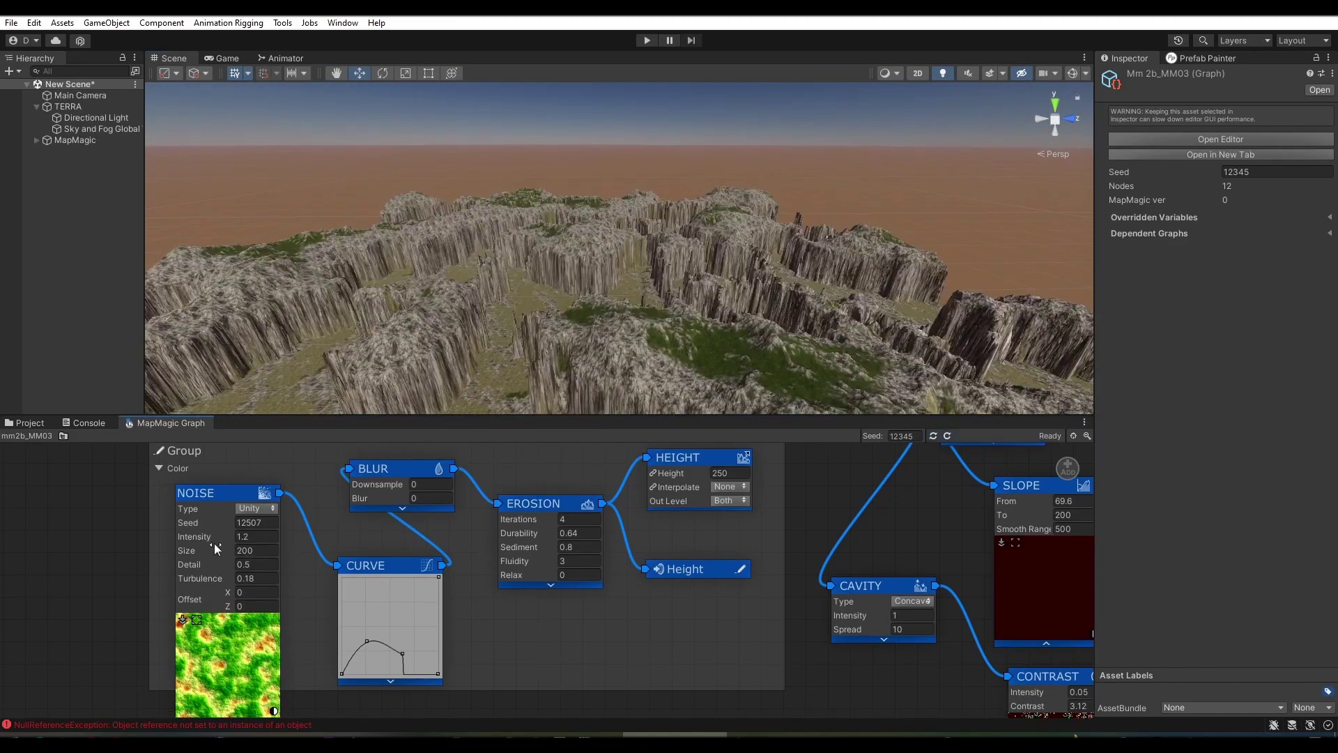
mouse_move(434, 356)
right_mouse_down()
mouse_move(360, 327)
mouse_move(547, 328)
right_mouse_up()
left_click_drag(528, 520, 557, 520)
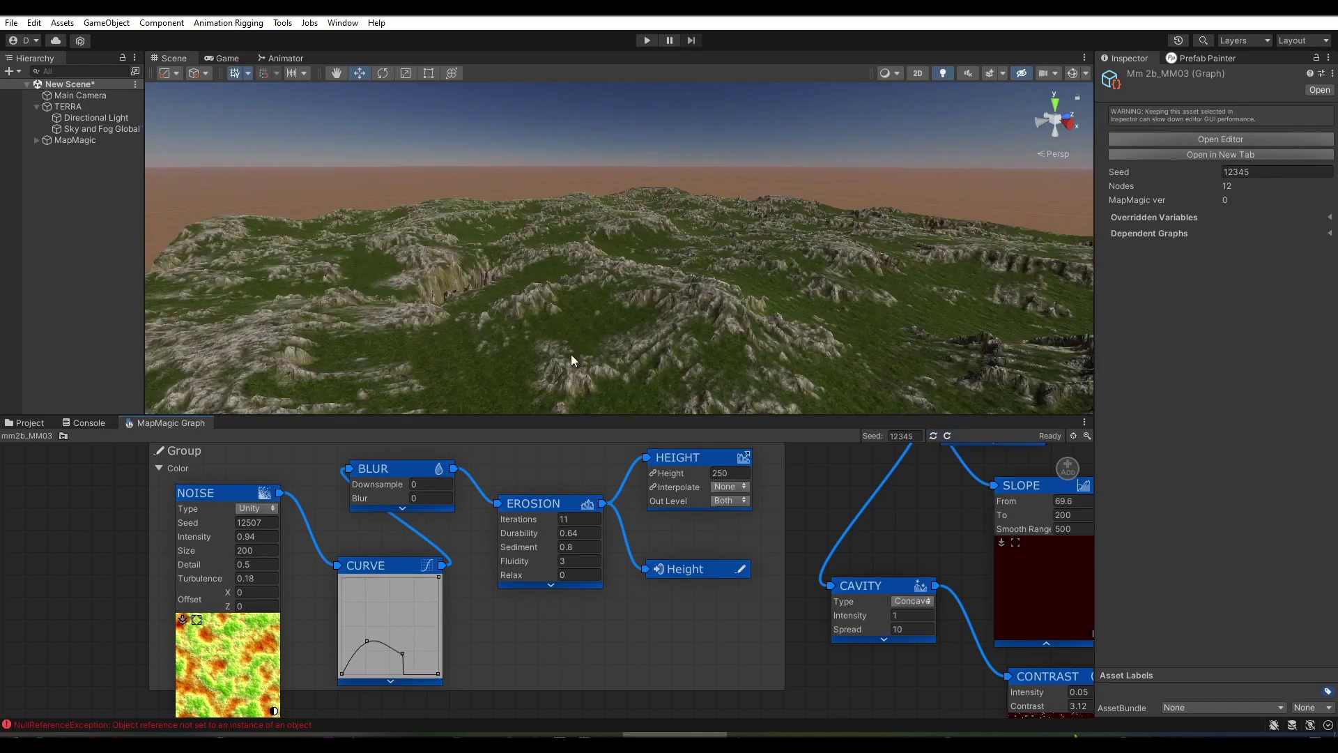
- Adjust the noise Detail to 0.39 to smooth the terrain
mouse_move(571, 355)
right_mouse_down()
mouse_move(796, 372)
mouse_move(678, 323)
right_mouse_up()
mouse_move(594, 317)
right_mouse_down()
mouse_move(486, 314)
mouse_move(469, 357)
right_mouse_up()
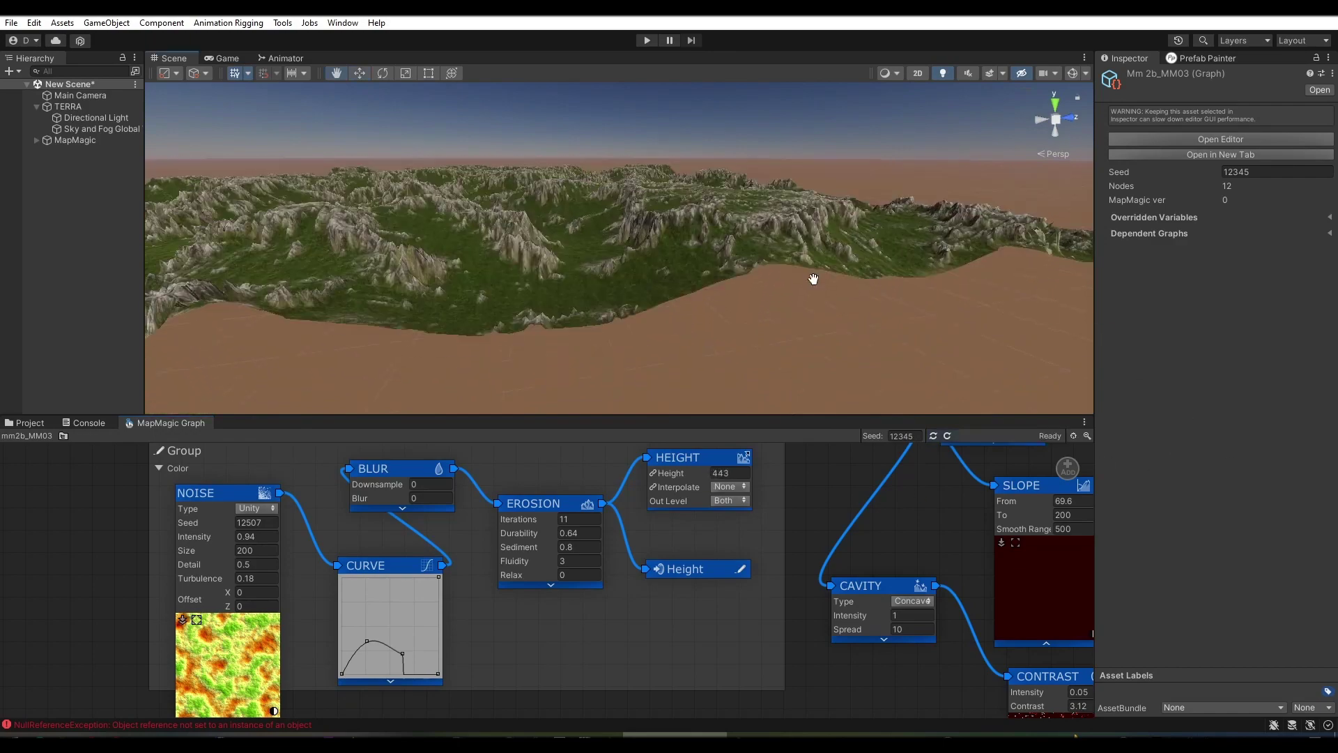
mouse_move(814, 279)
right_mouse_down()
mouse_move(669, 299)
mouse_move(513, 358)
mouse_move(709, 344)
right_mouse_up()
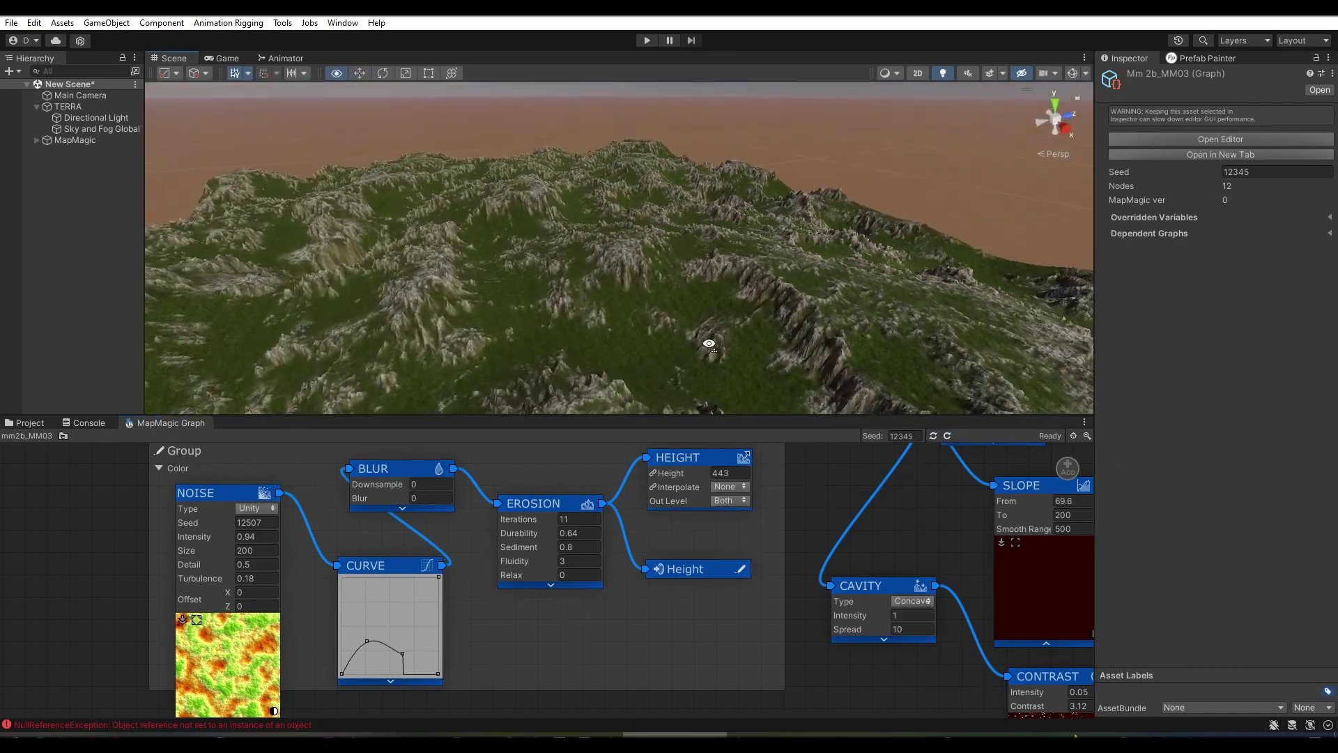
left_click_drag(191, 566, 232, 566)
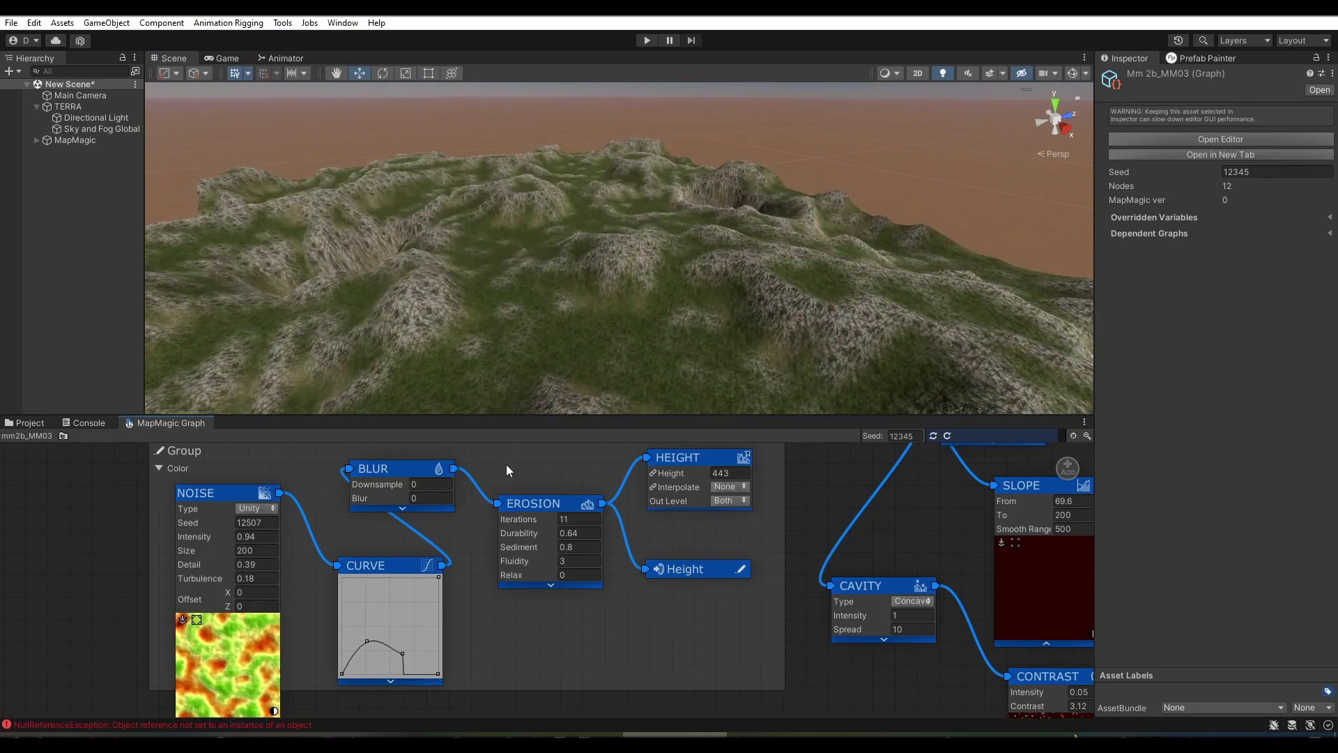
- Link NOISE directly into BLUR instead of CURVE and lower Height to 357
right_click_drag(413, 315, 645, 293)
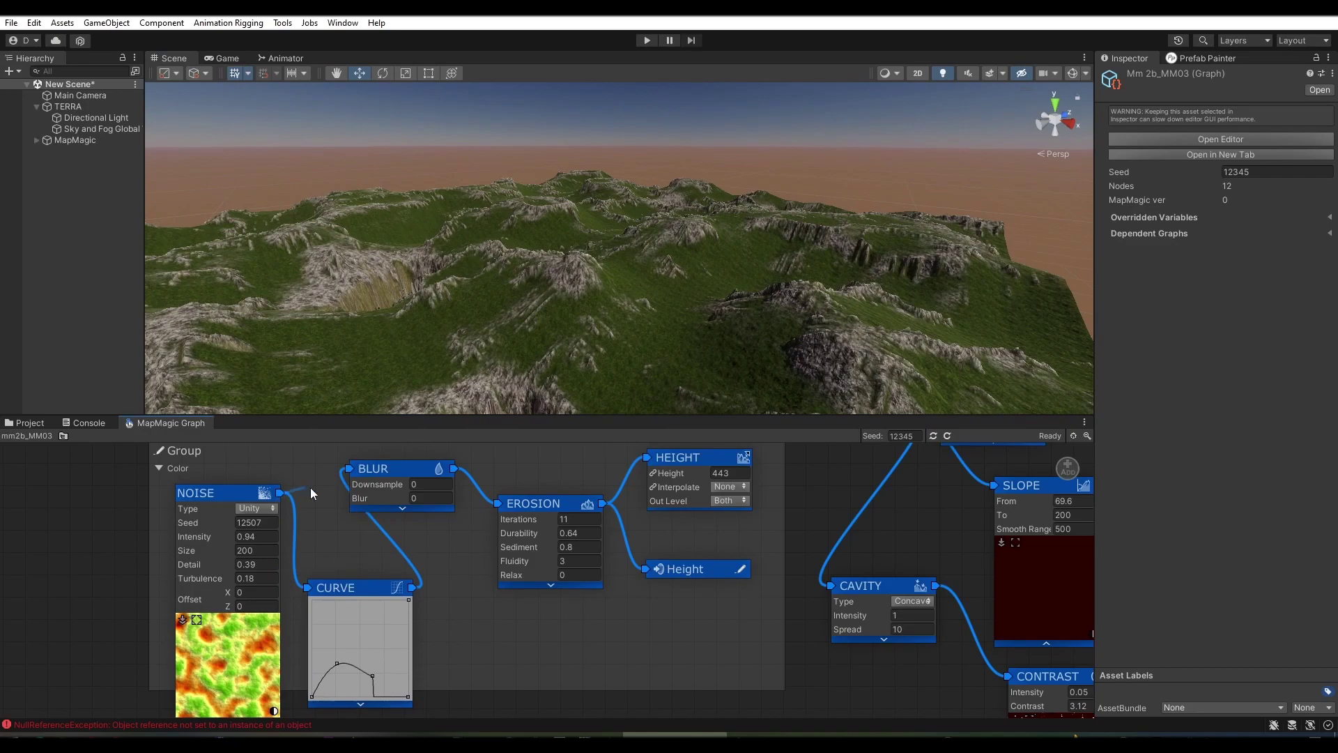
left_click_drag(311, 493, 349, 469)
mouse_move(627, 278)
right_mouse_down()
mouse_move(540, 307)
mouse_move(669, 391)
right_mouse_up()
left_click_drag(658, 474, 600, 476)
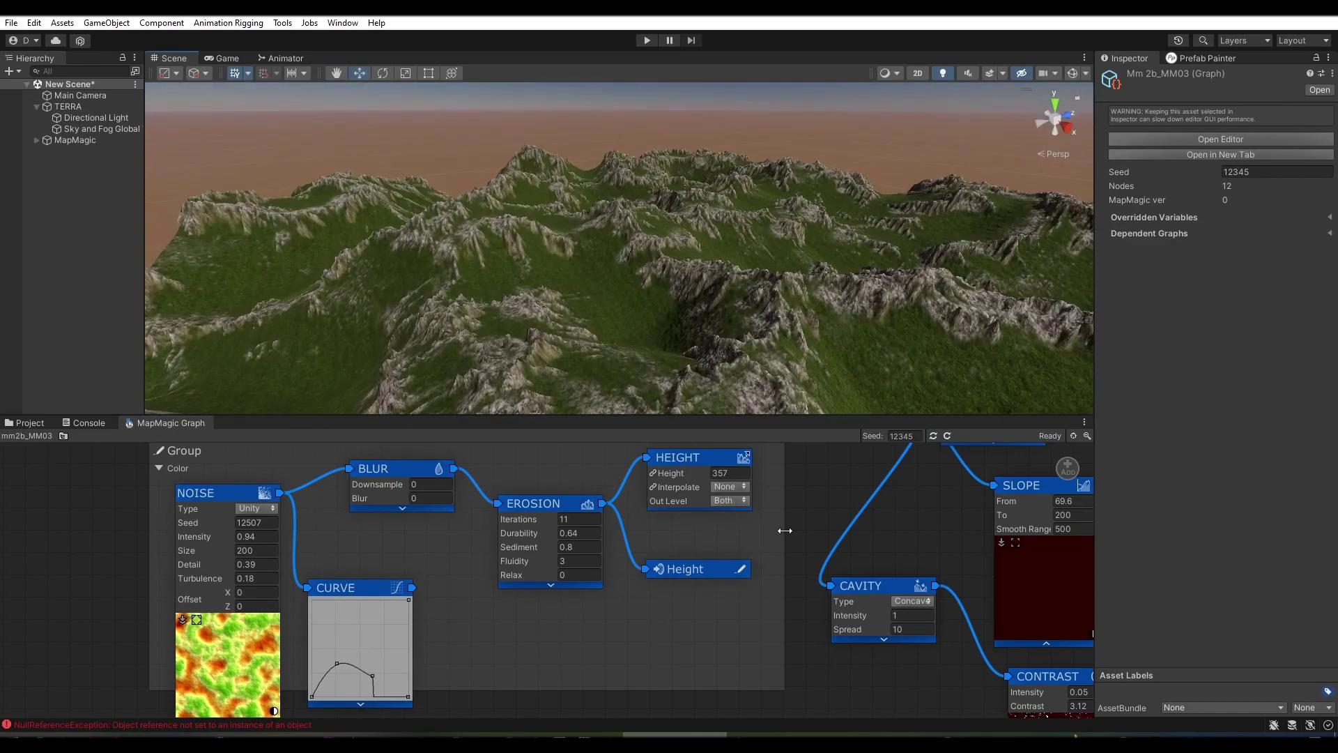
- Raise the lower CAVITY node's Intensity to 1.18
middle_click_drag(906, 551, 897, 553)
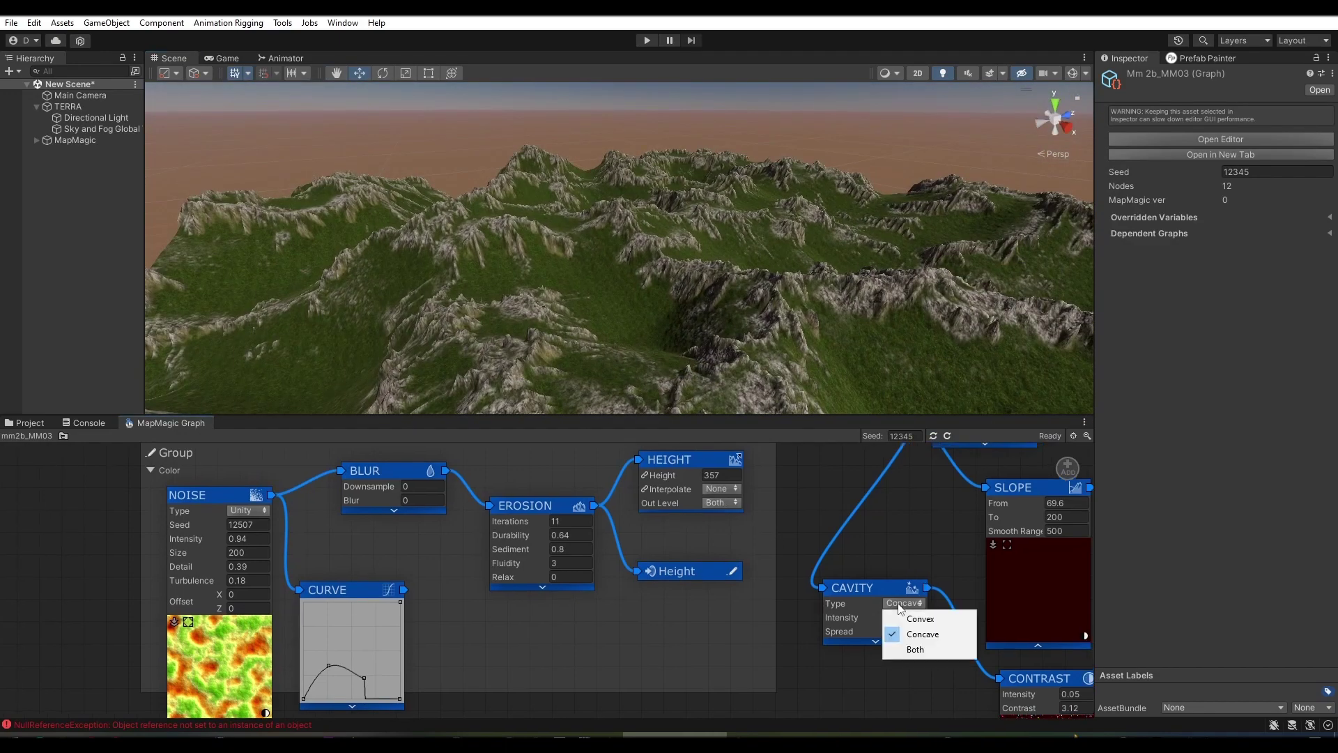
left_click_drag(850, 618, 938, 617)
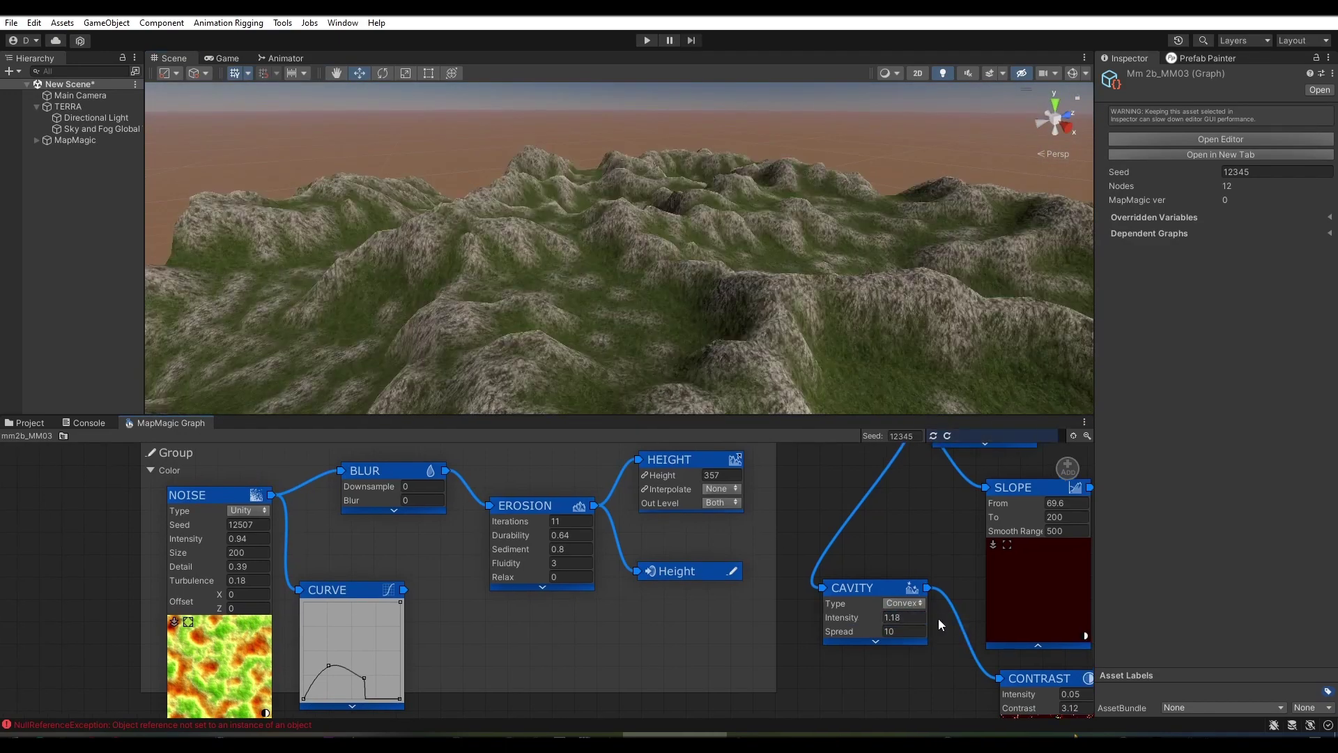
middle_click_drag(938, 617, 713, 598)
- Set the upper Cavity to Convex with intensity 1.87, then close the graph editor
left_click(788, 477)
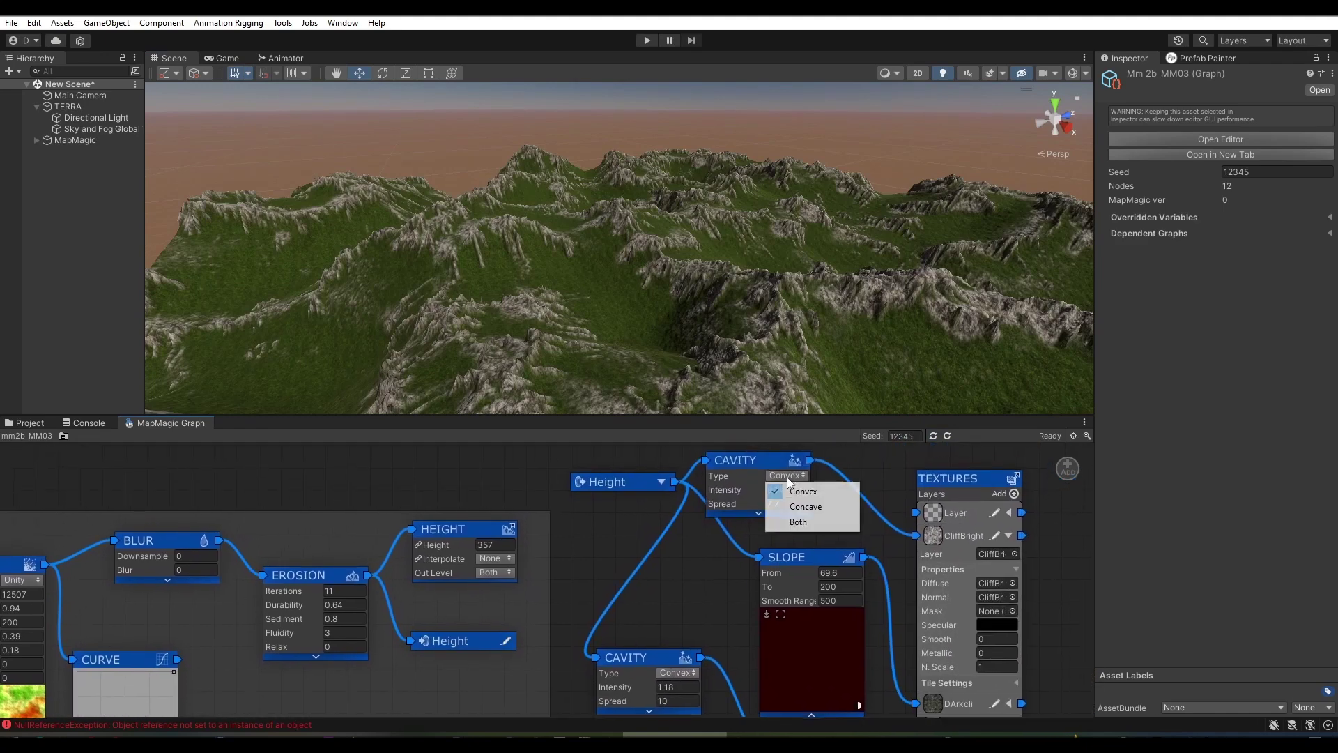
left_click(793, 508)
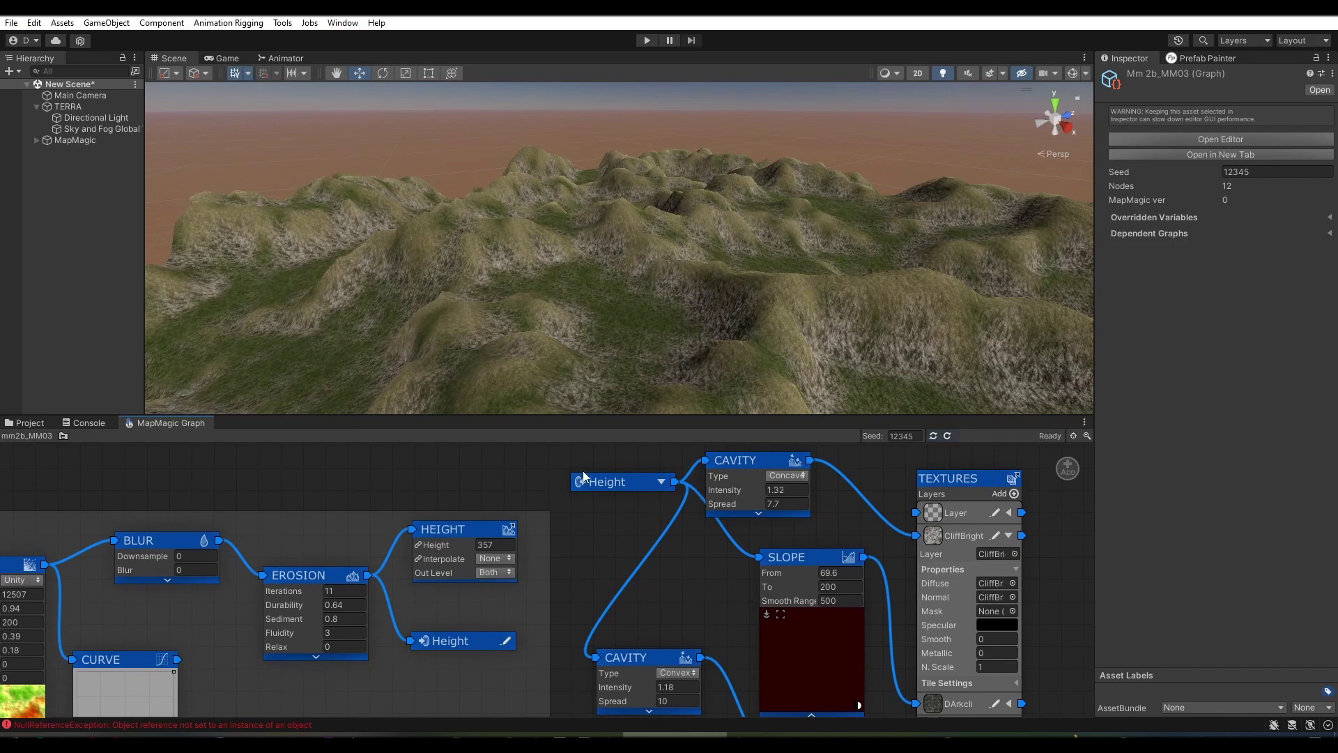
left_click_drag(724, 490, 728, 329)
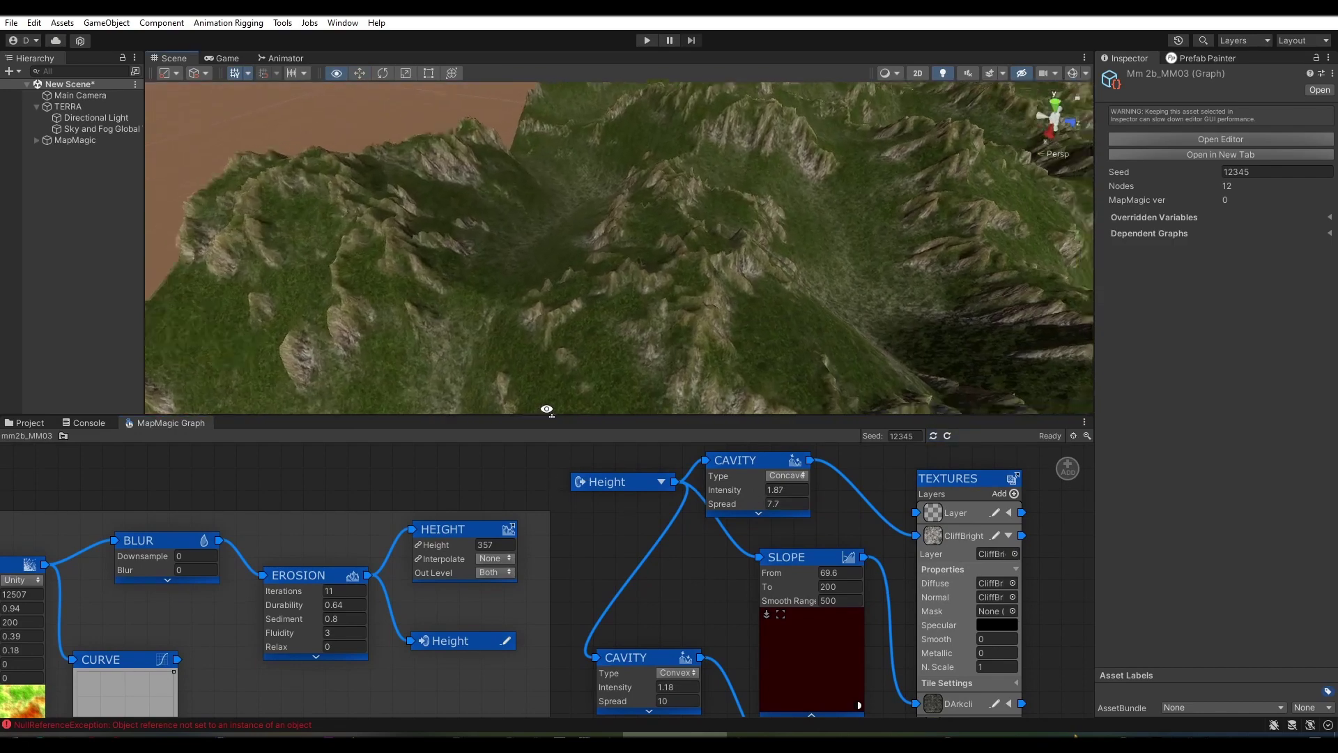
right_click_drag(727, 330, 800, 298)
left_click(786, 476)
left_click(802, 491)
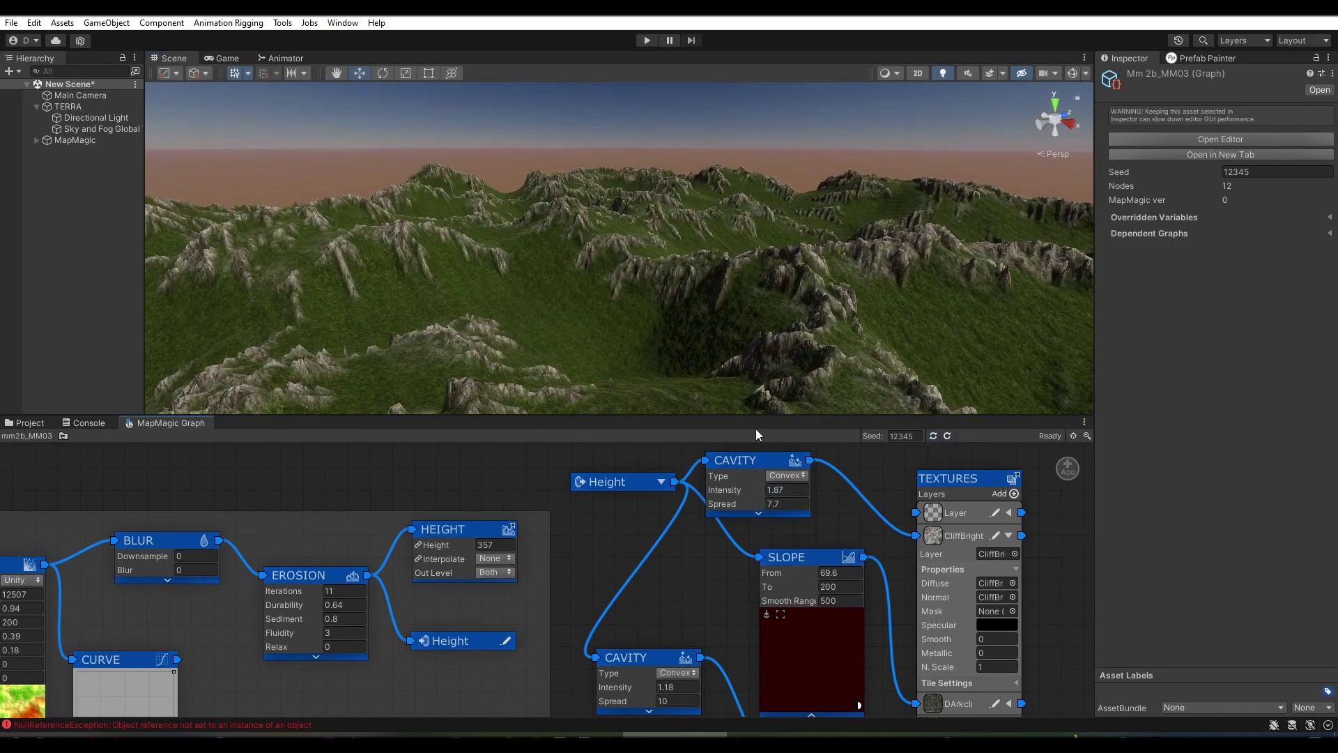
middle_click(174, 423)
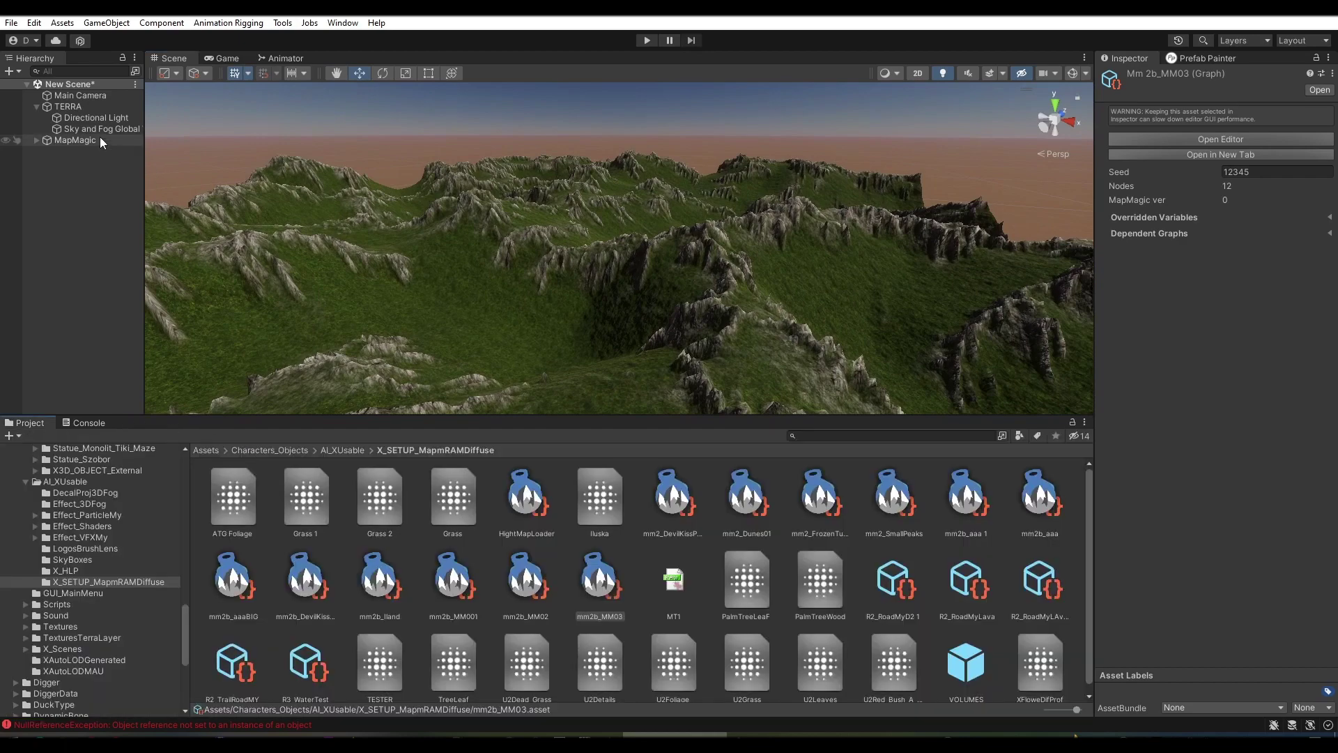
- Delete the MapMagic terrain object and place mm2_DevilKissPeak into the scene
left_click(78, 139)
key("Delete")
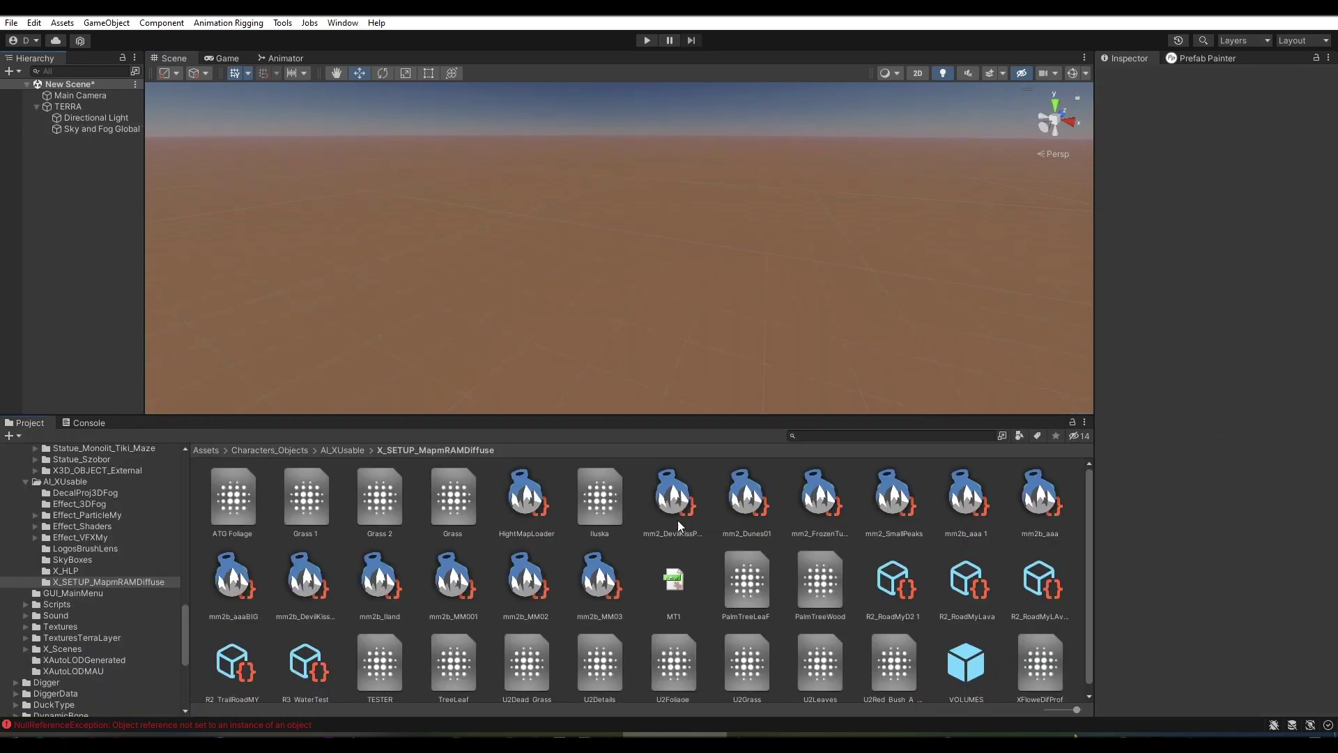
left_click_drag(664, 428, 660, 277)
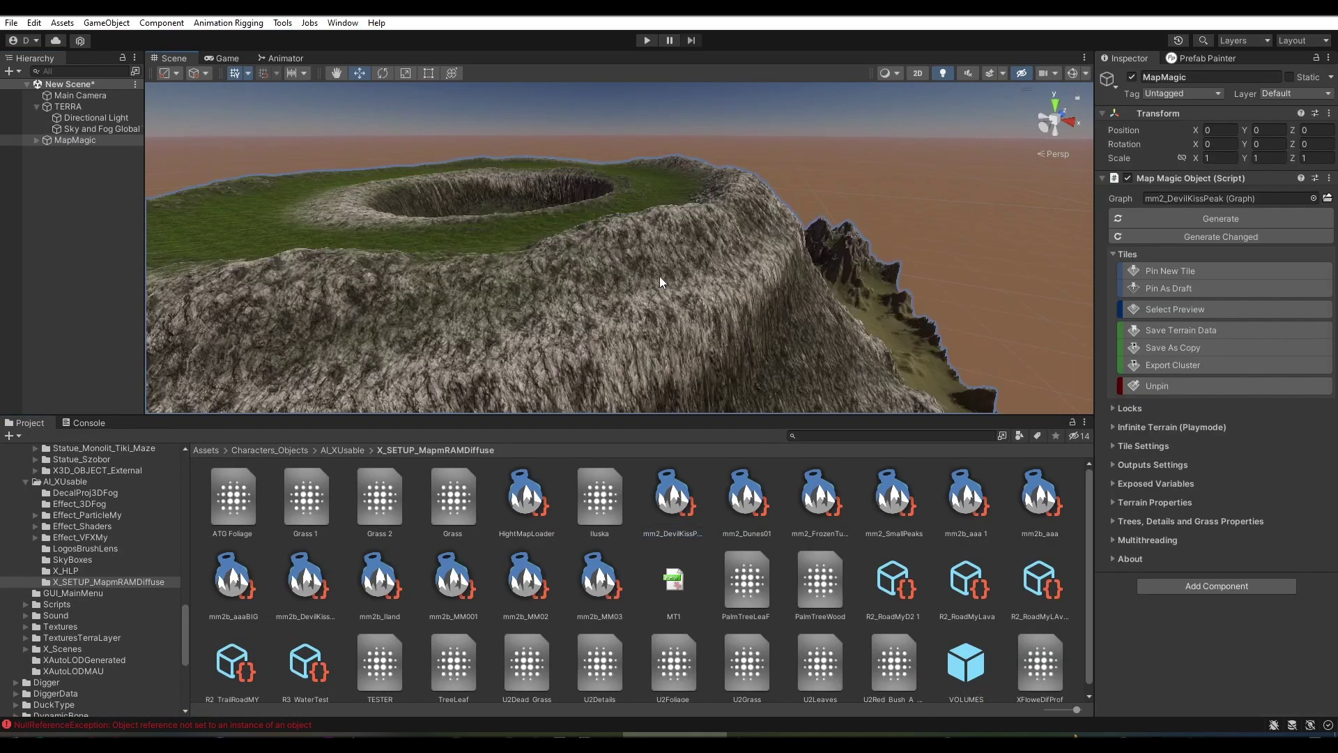
- Select the mm2_DevilKissPeak graph and dock its MapMagic Graph editor
left_click(675, 502)
left_click_drag(1150, 150, 340, 441)
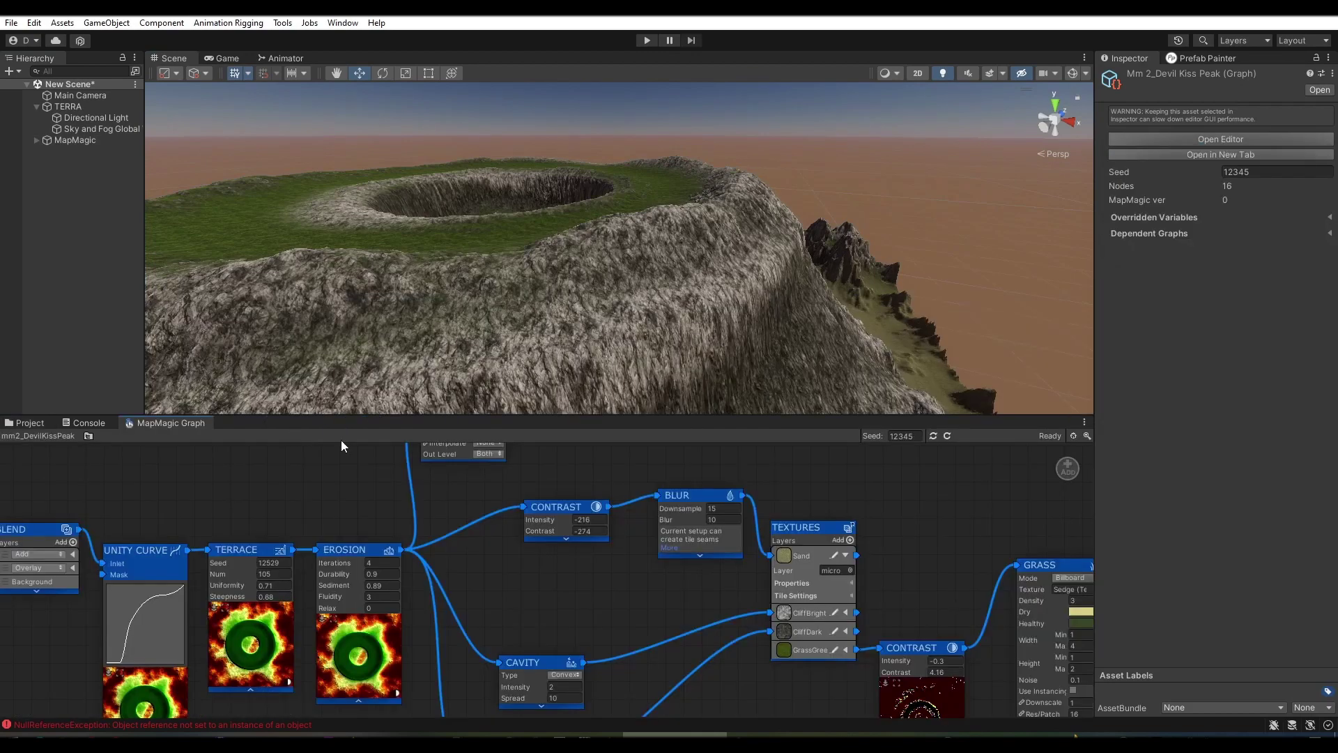
scroll(529, 545, "down", 3)
mouse_move(700, 336)
left_mouse_down("alt")
mouse_move(608, 349)
mouse_move(227, 345)
mouse_move(170, 364)
left_mouse_up("alt")
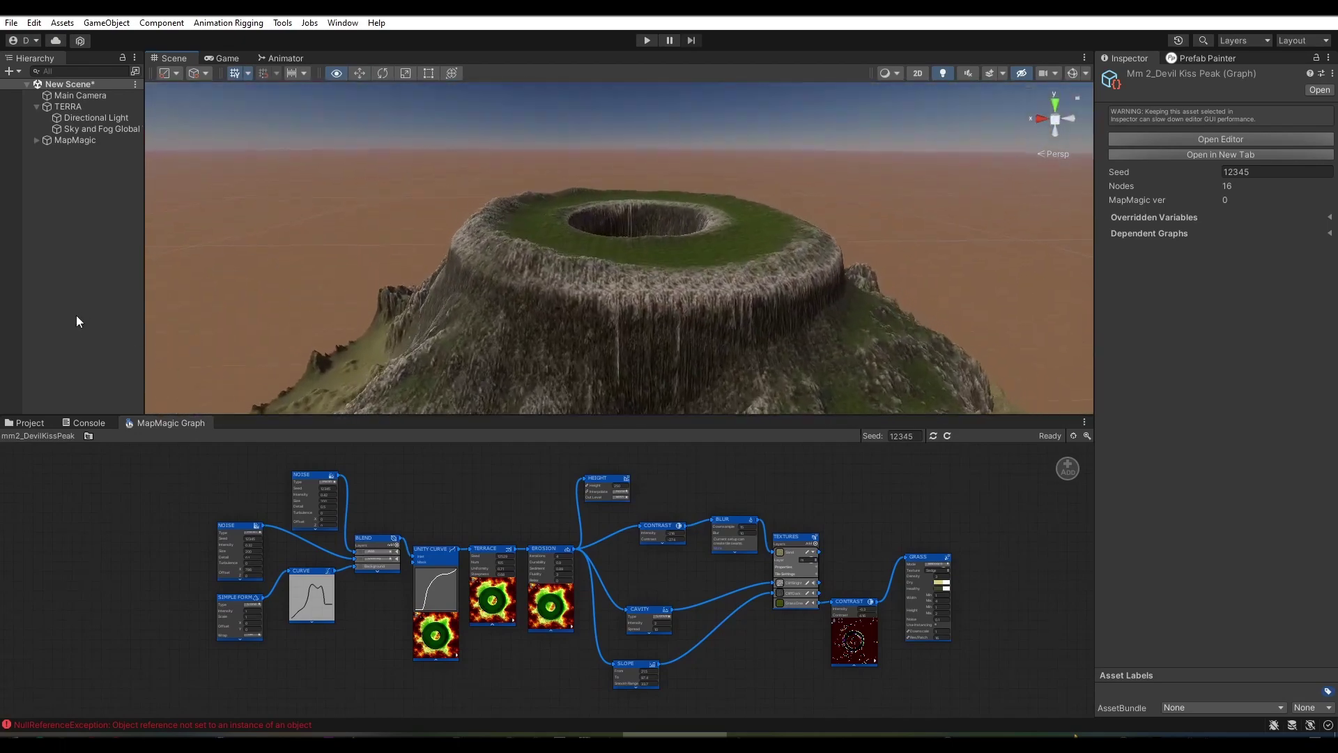
scroll(381, 527, "up", 5)
- Steepen the UNITY CURVE into an S-shape by moving a key to about 0.285, 0.597
mouse_move(371, 532)
middle_mouse_down()
mouse_move(540, 503)
mouse_move(7, 578)
middle_mouse_up()
mouse_move(739, 566)
middle_mouse_down()
mouse_move(599, 577)
mouse_move(1163, 618)
middle_mouse_up()
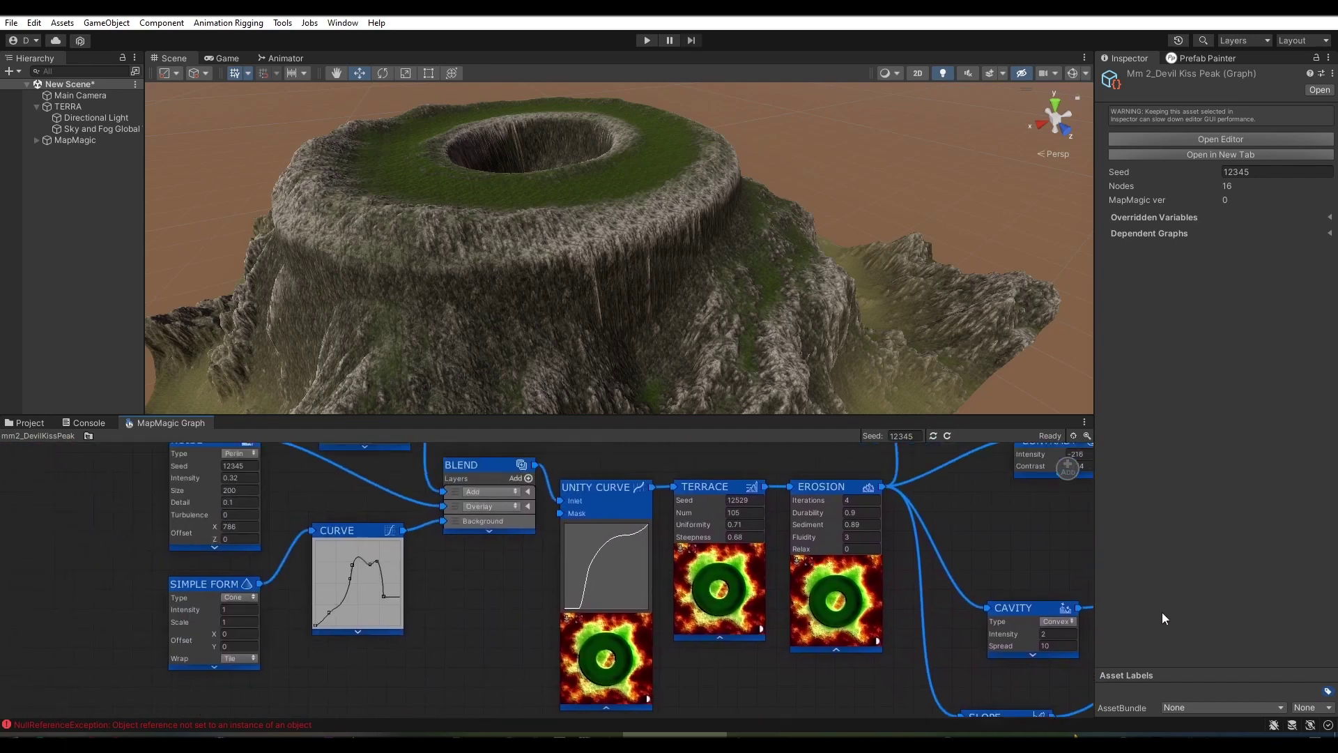
scroll(388, 558, "up", 1)
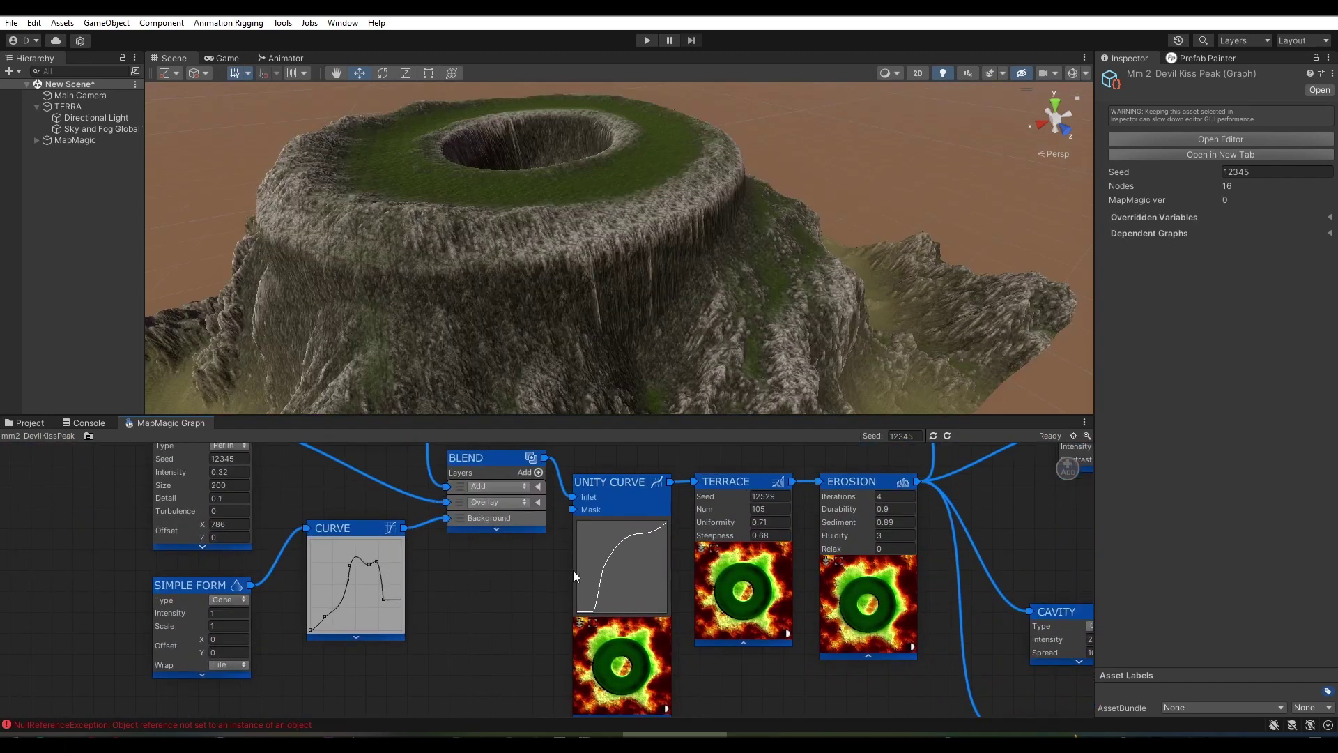
left_click(625, 567)
left_click_drag(781, 514, 761, 489)
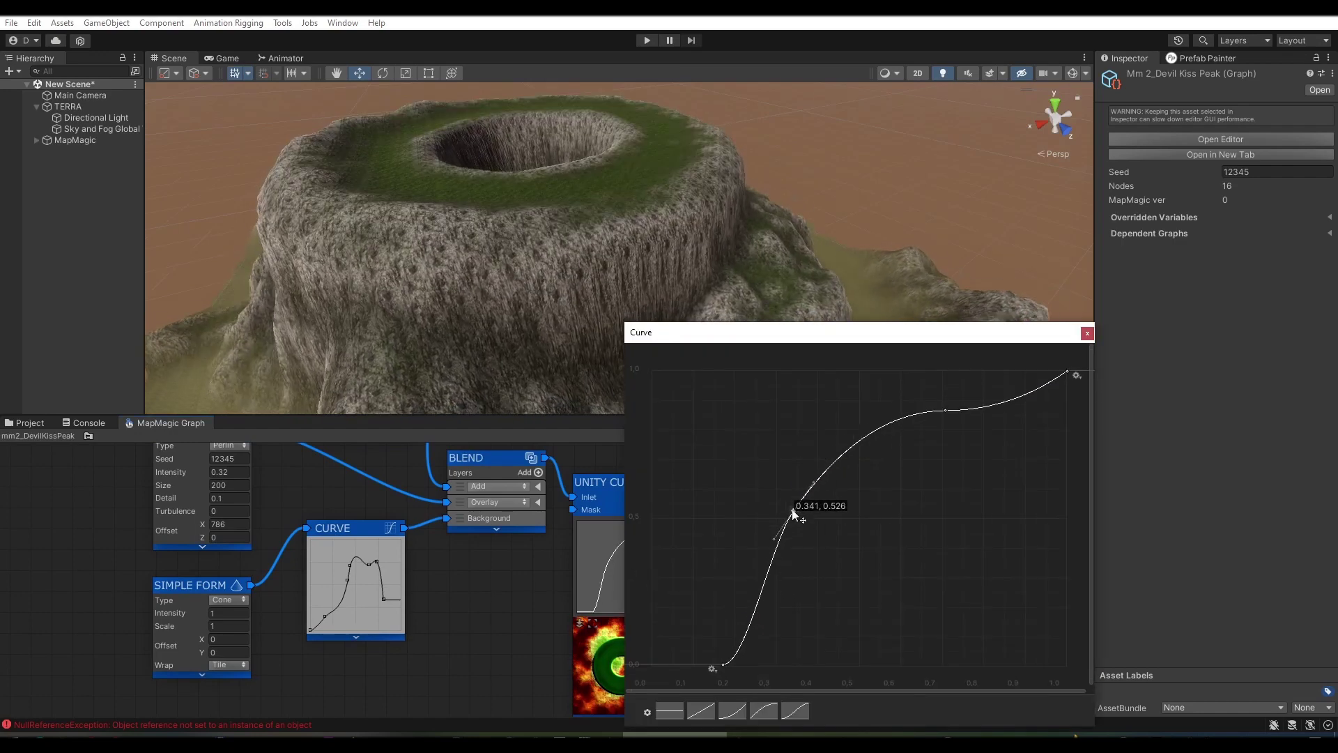
left_click(644, 310)
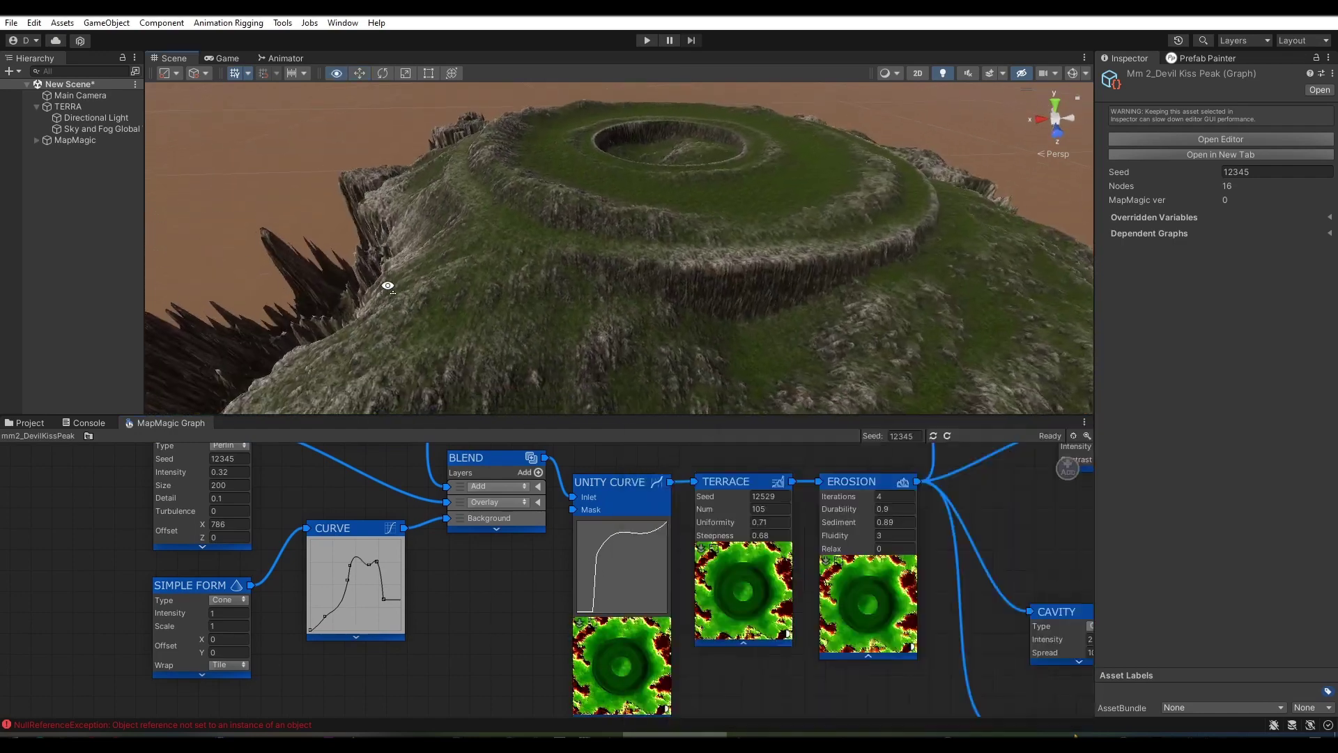
left_click(640, 538)
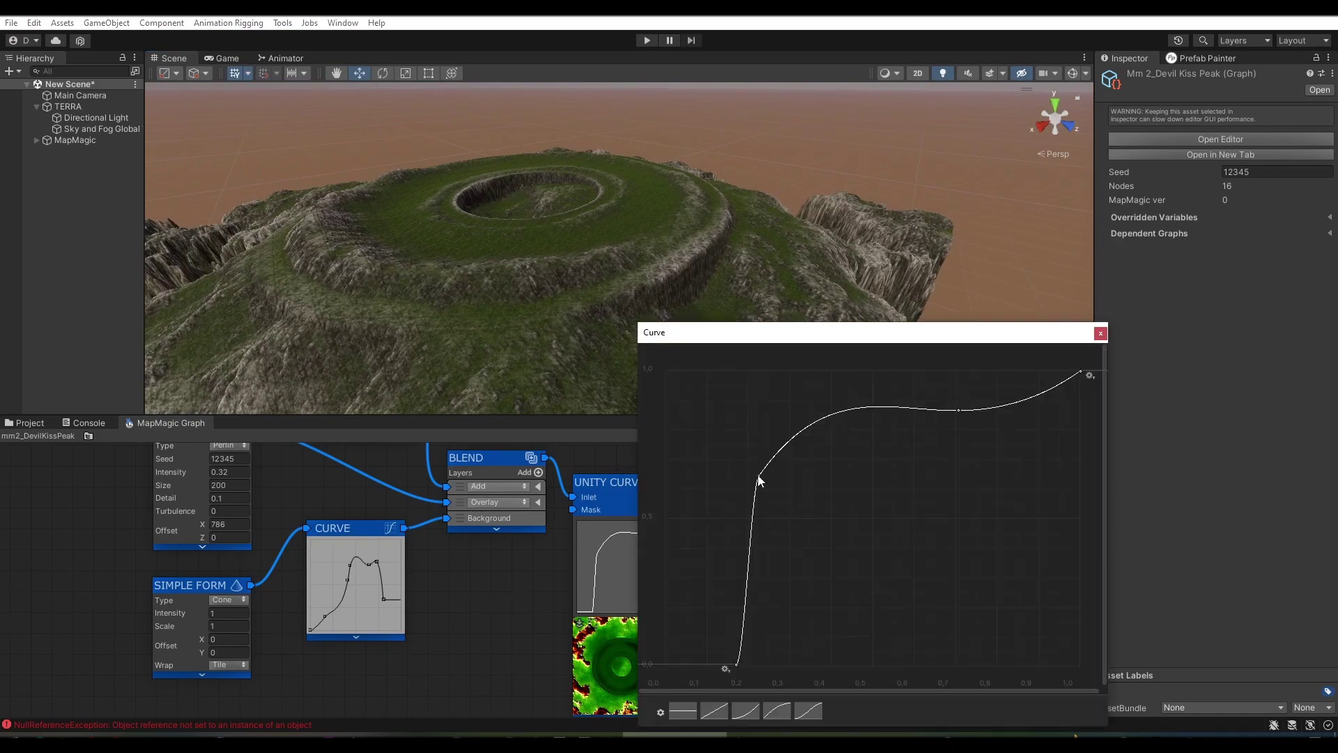
left_click_drag(774, 491, 788, 491)
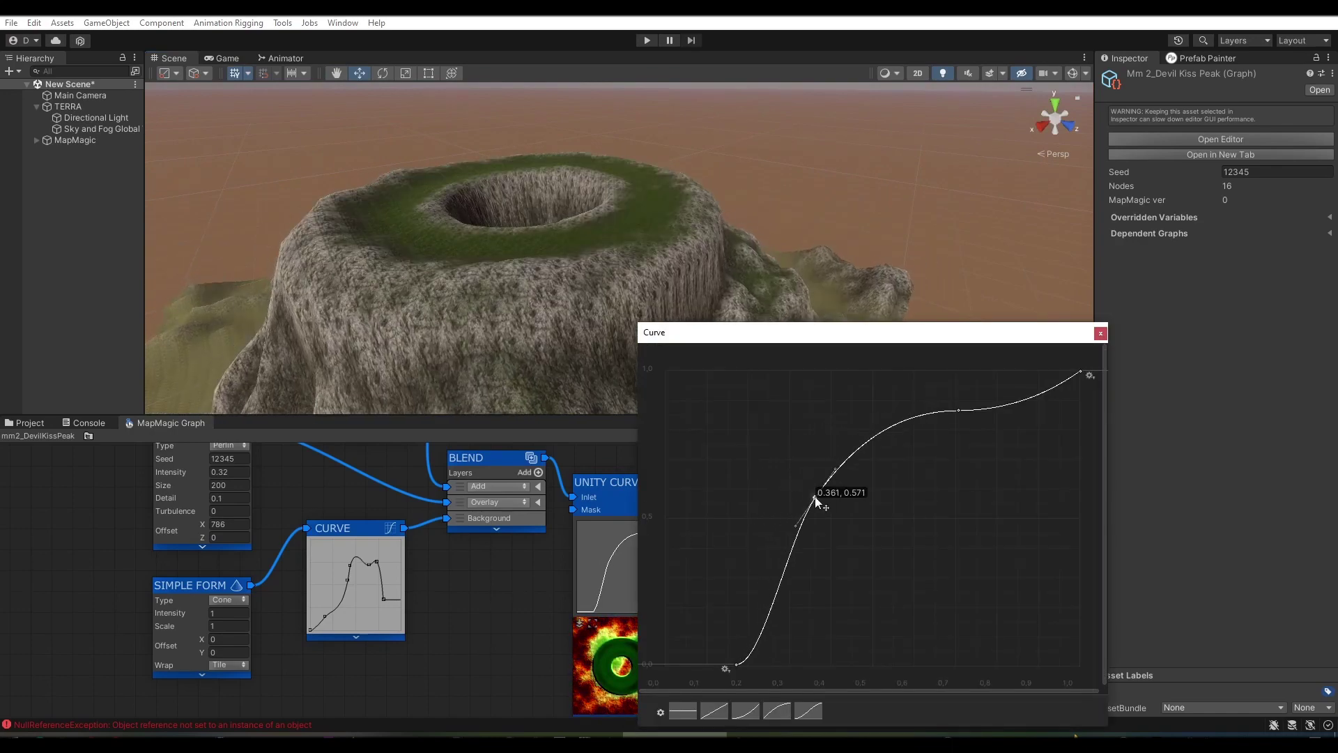
left_click(1100, 334)
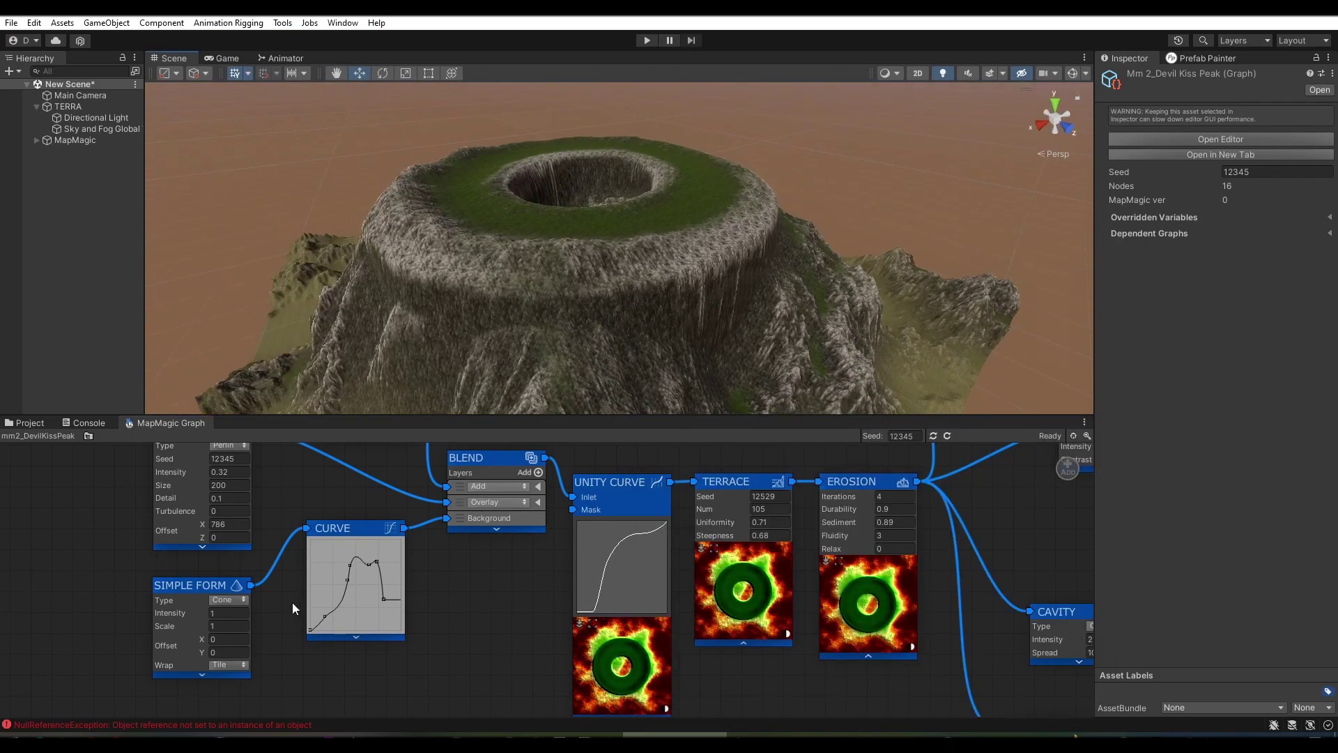
- Try the Gradient and Gradient Z shapes for the Simple Form node
left_click(252, 615)
right_click_drag(453, 327, 494, 324)
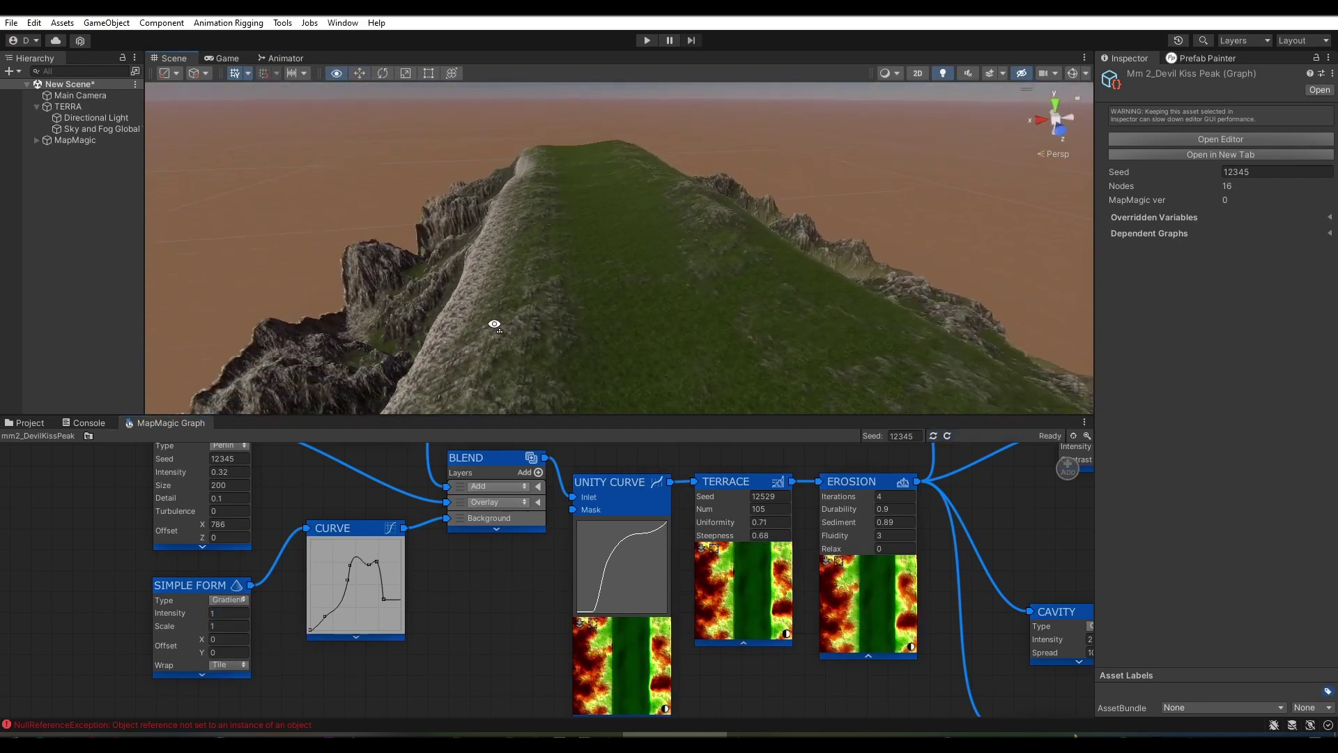
mouse_move(379, 322)
right_mouse_down()
mouse_move(379, 343)
mouse_move(609, 318)
right_mouse_up()
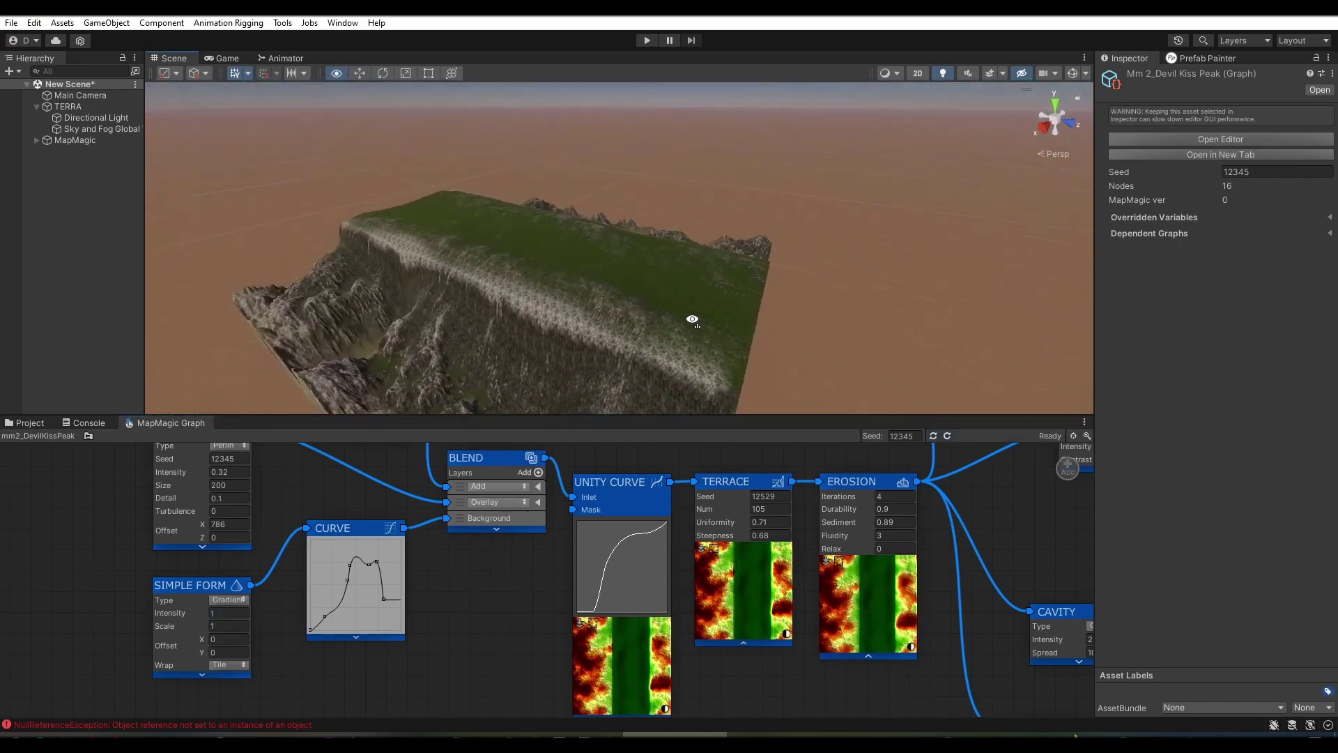
left_click(244, 631)
right_click_drag(588, 411, 685, 373)
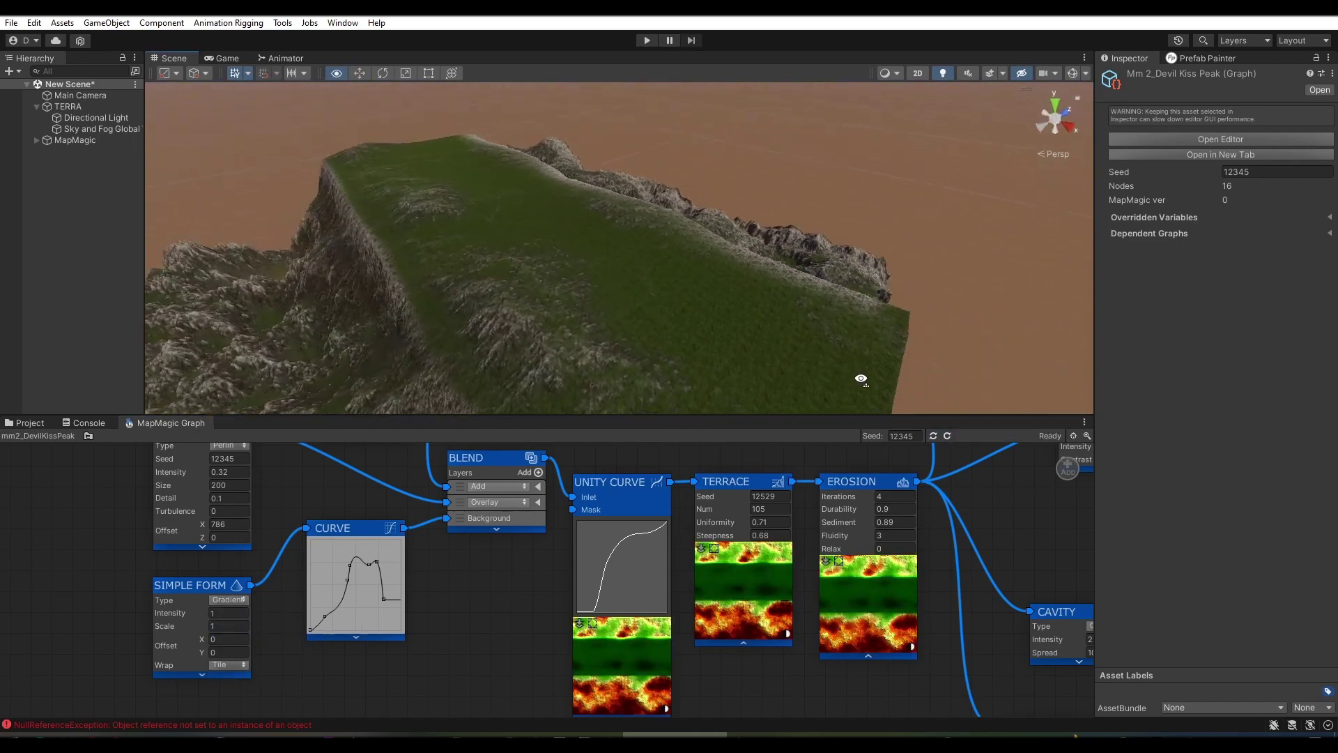
- Switch Simple Form to Pyramid and pull two Curve node points down to add a dip
left_click(238, 652)
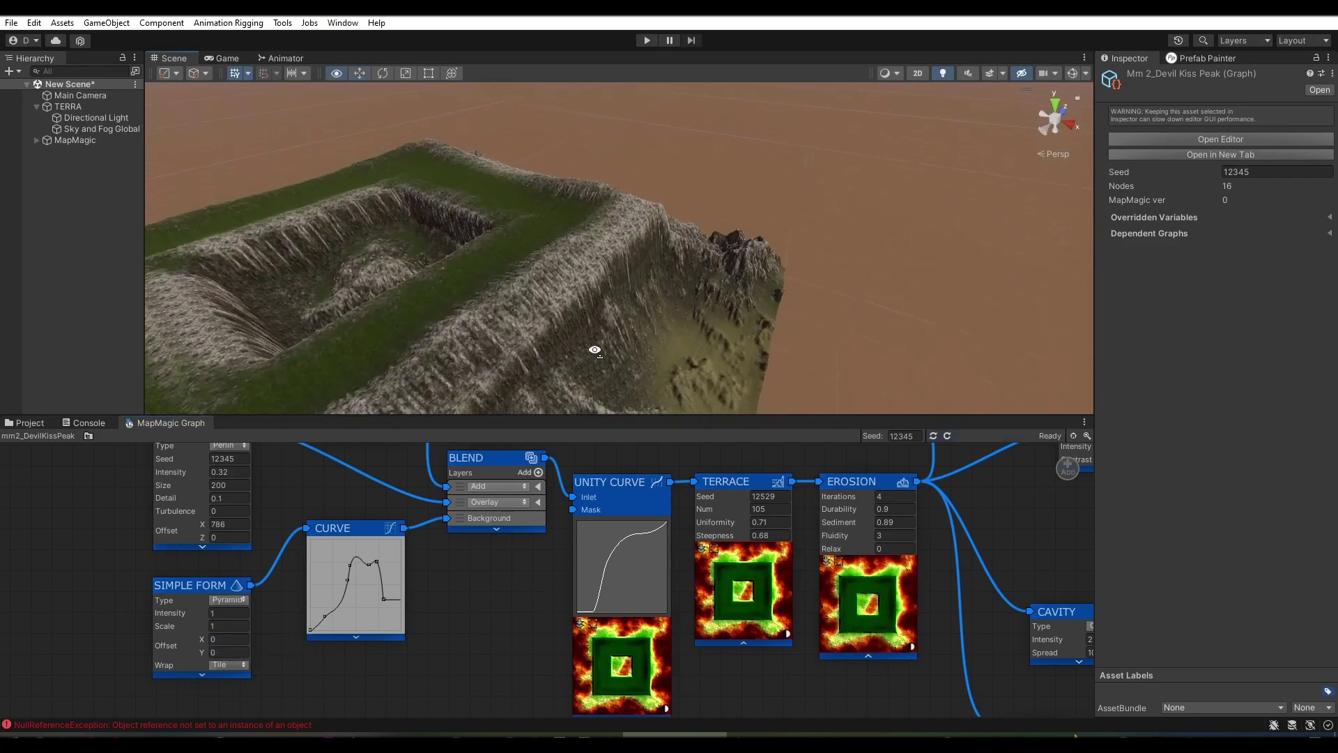
right_click_drag(446, 327, 254, 344)
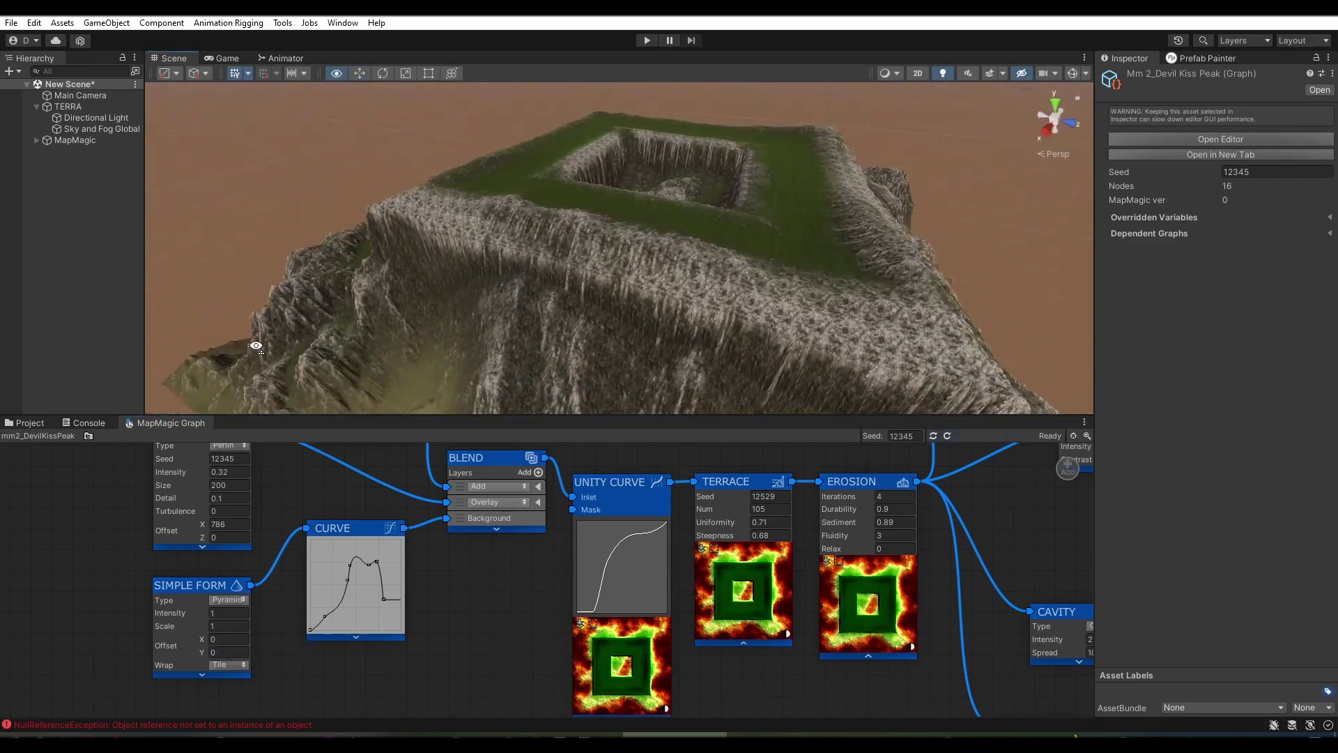
mouse_move(368, 566)
left_mouse_down()
mouse_move(368, 580)
mouse_move(395, 553)
mouse_move(363, 577)
left_mouse_up()
mouse_move(755, 300)
left_mouse_down("alt")
mouse_move(822, 344)
mouse_move(581, 271)
mouse_move(513, 272)
mouse_move(1076, 354)
mouse_move(594, 370)
mouse_move(207, 261)
mouse_move(81, 282)
mouse_move(66, 301)
left_mouse_up("alt")
- Switch Simple Form back to Cone and pull a Curve node point down
left_click(243, 662)
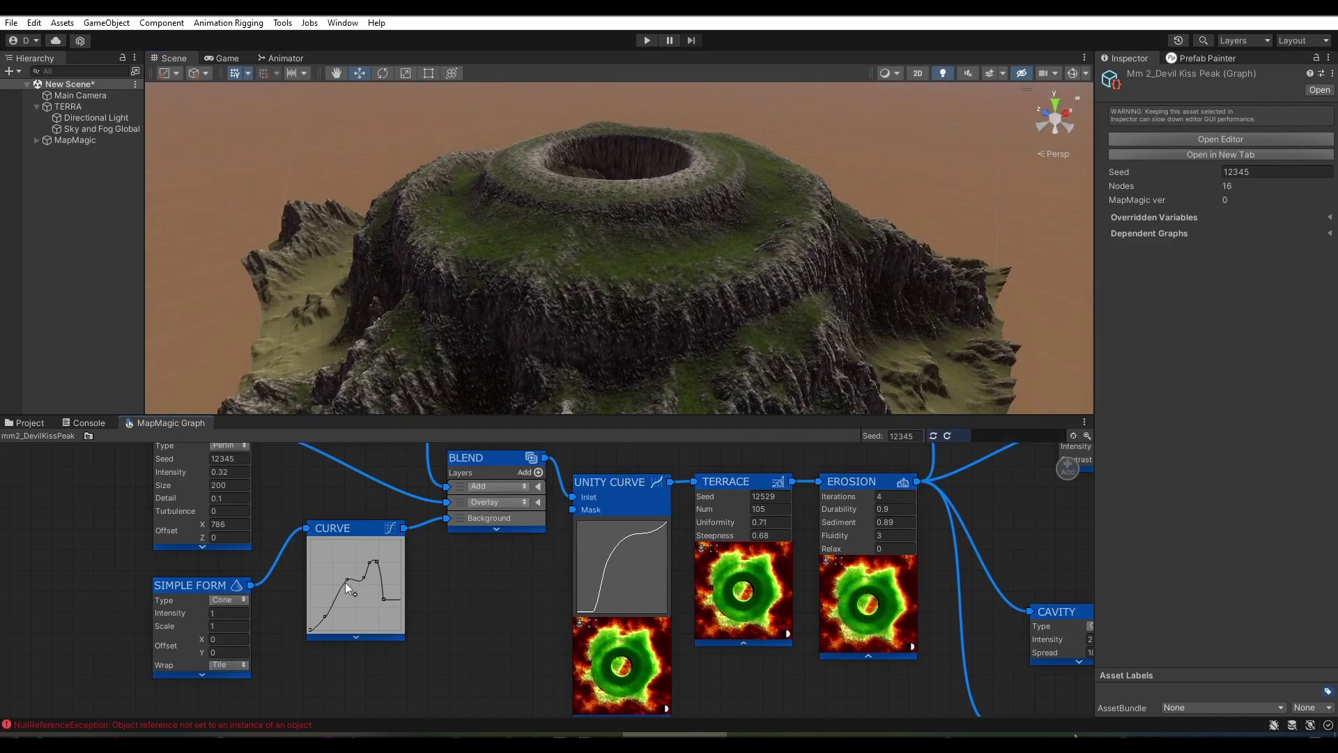
mouse_move(346, 581)
left_mouse_down()
mouse_move(352, 597)
mouse_move(329, 593)
left_mouse_up()
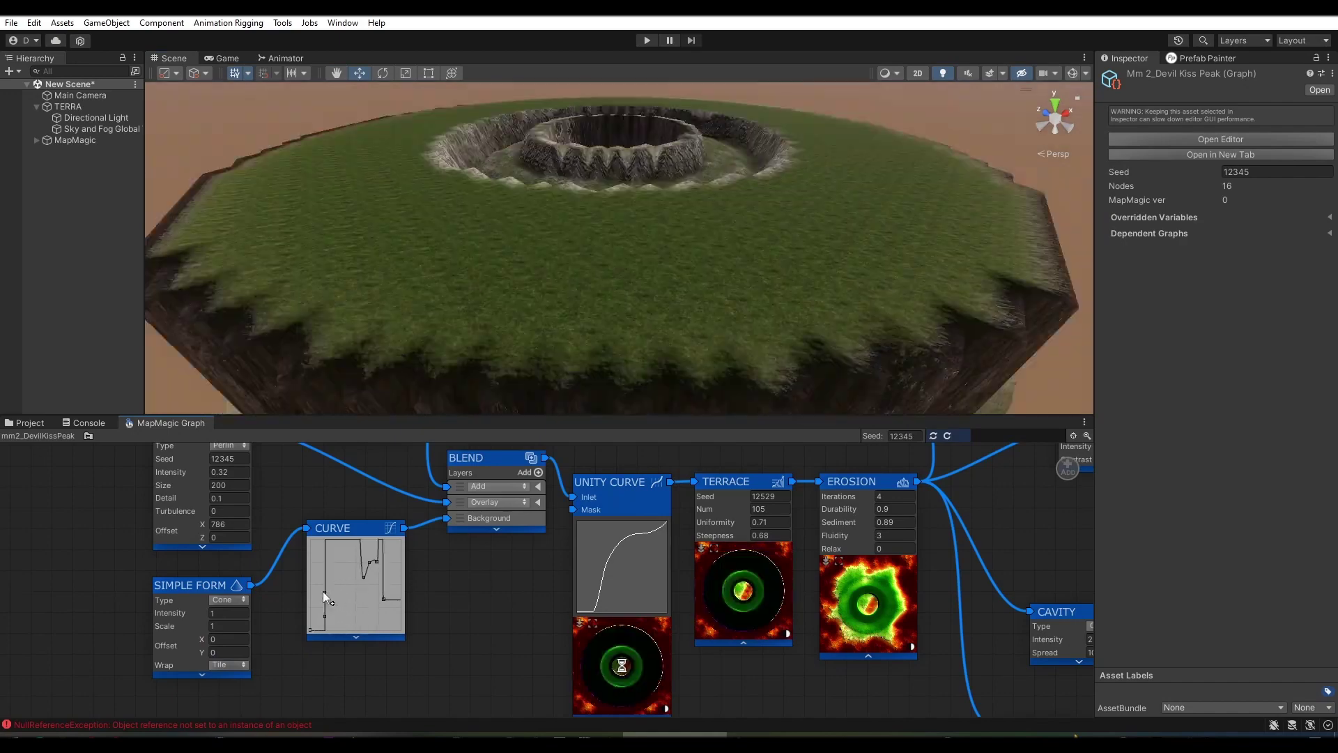
mouse_move(693, 348)
left_mouse_down("alt")
mouse_move(603, 303)
mouse_move(388, 315)
mouse_move(415, 372)
mouse_move(558, 370)
left_mouse_up("alt")
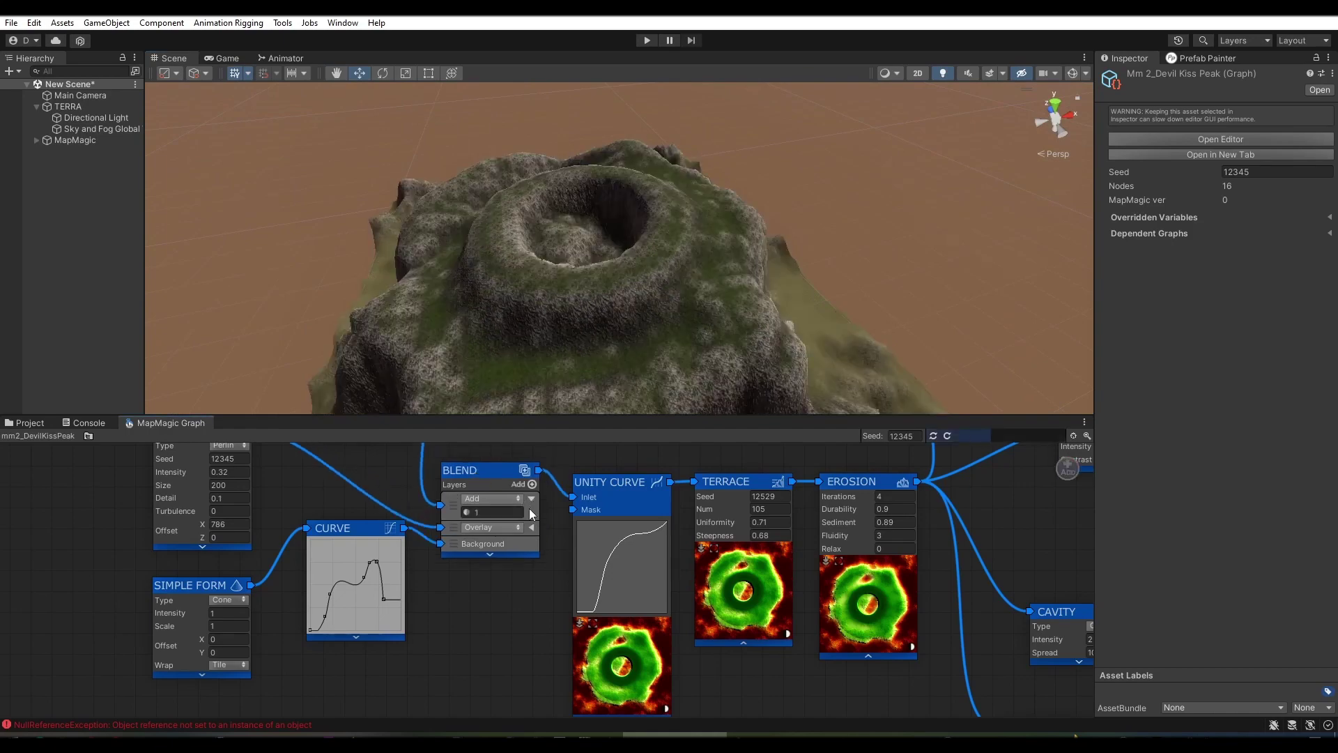
- Test Blend opacities, including 2.35, then set the Overlay layer opacity to 1
left_click_drag(529, 510, 89, 527)
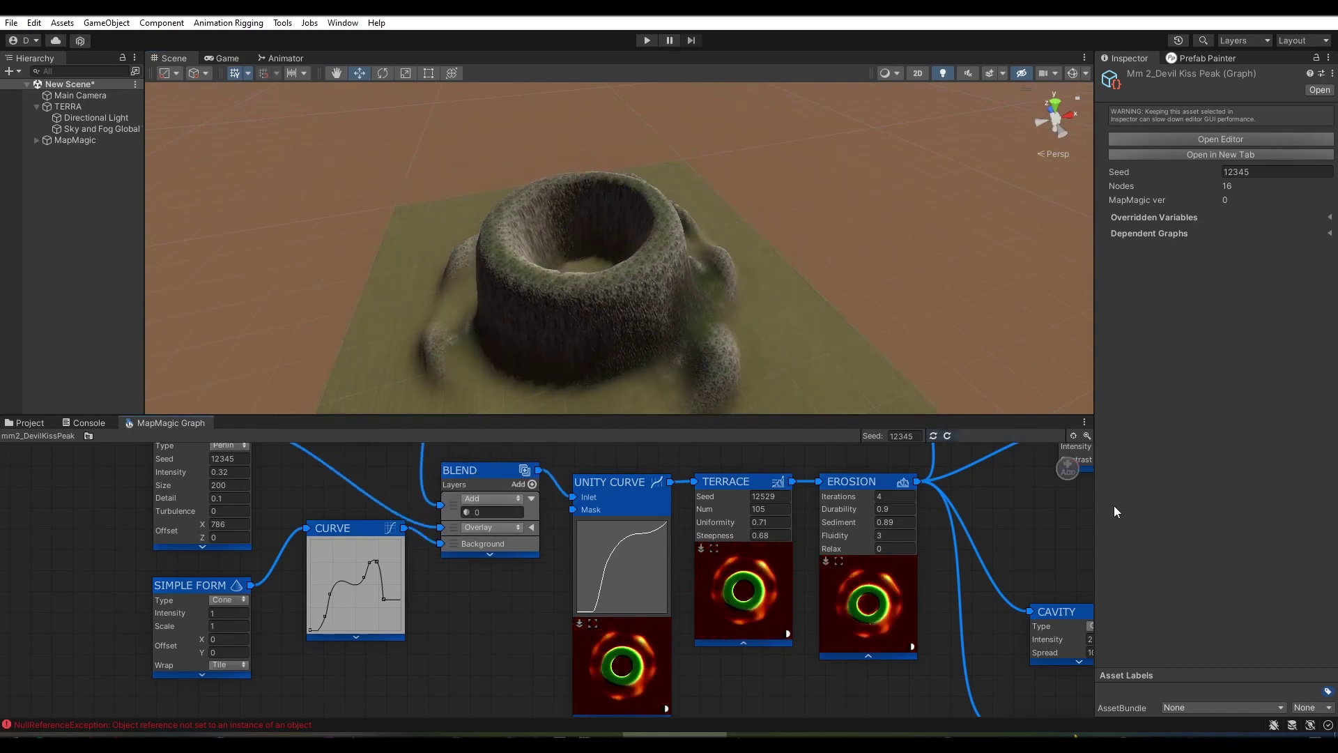
mouse_move(1118, 512)
left_mouse_down()
mouse_move(582, 256)
mouse_move(706, 239)
mouse_move(400, 201)
mouse_move(354, 263)
mouse_move(433, 248)
left_mouse_up()
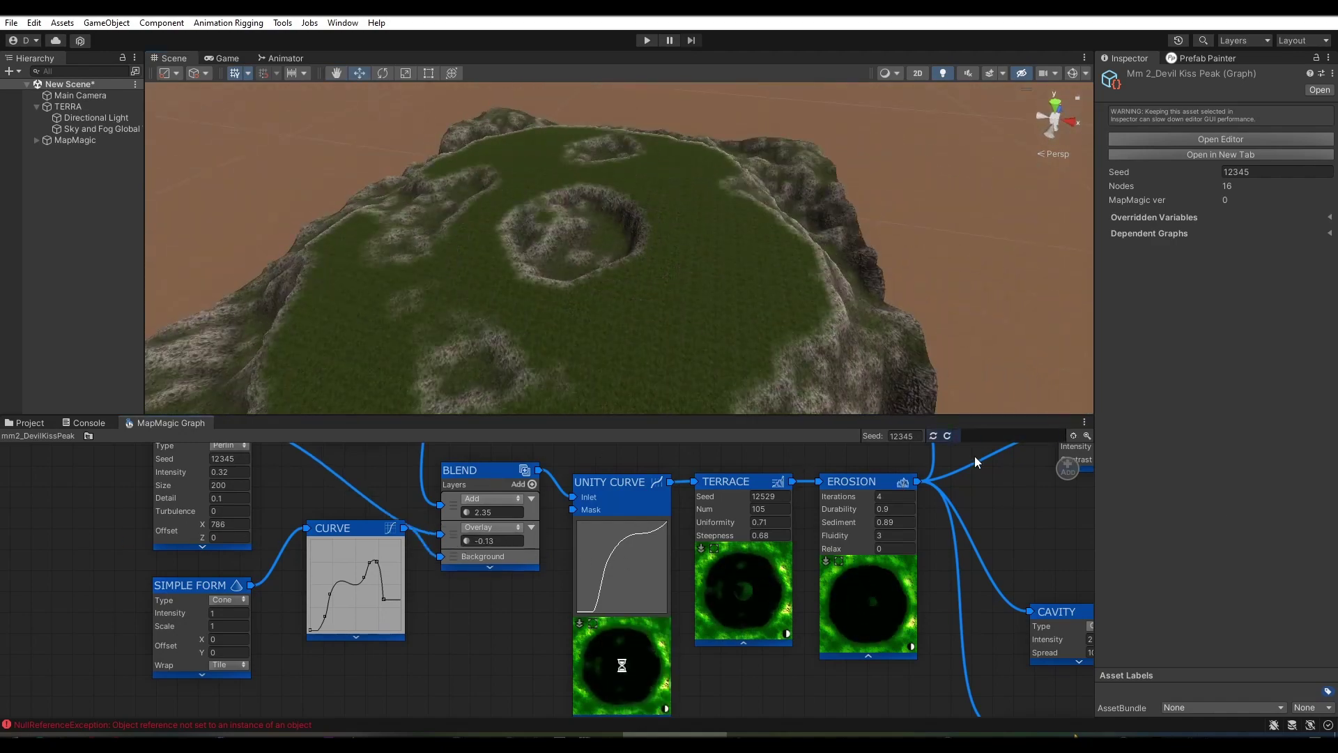
mouse_move(736, 320)
left_mouse_down("alt")
mouse_move(703, 285)
mouse_move(579, 255)
mouse_move(398, 252)
mouse_move(420, 286)
mouse_move(246, 262)
left_mouse_up("alt")
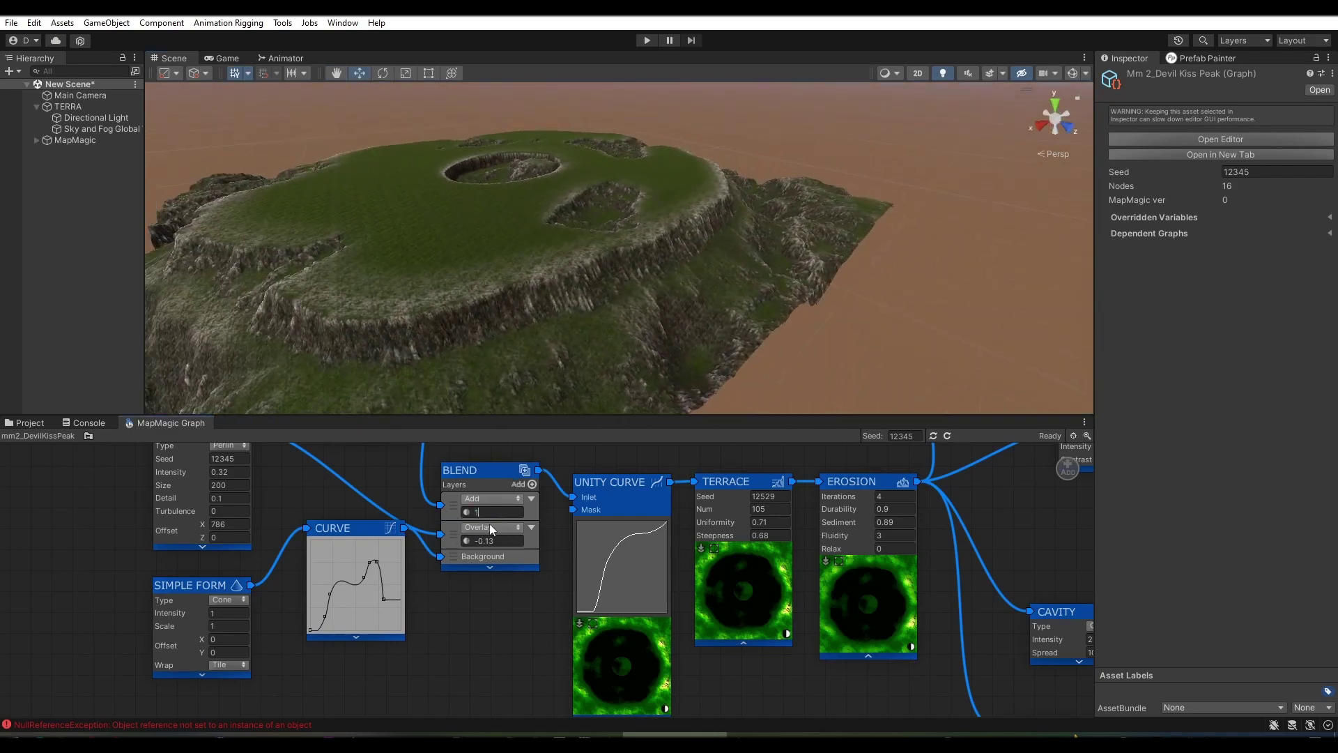
left_click(499, 541)
type("1")
key("Return")
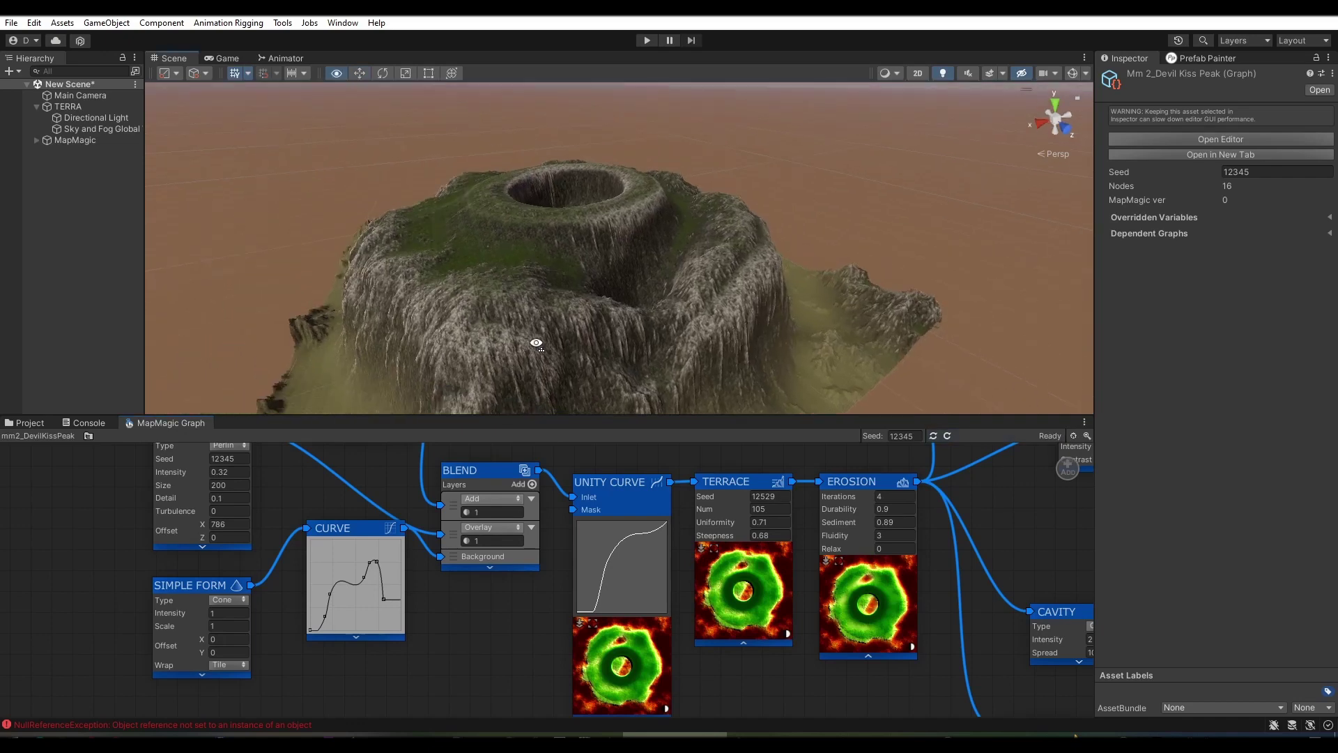
- Raise a Curve node point to lift the crater slope
left_click_drag(537, 343, 520, 320, "alt")
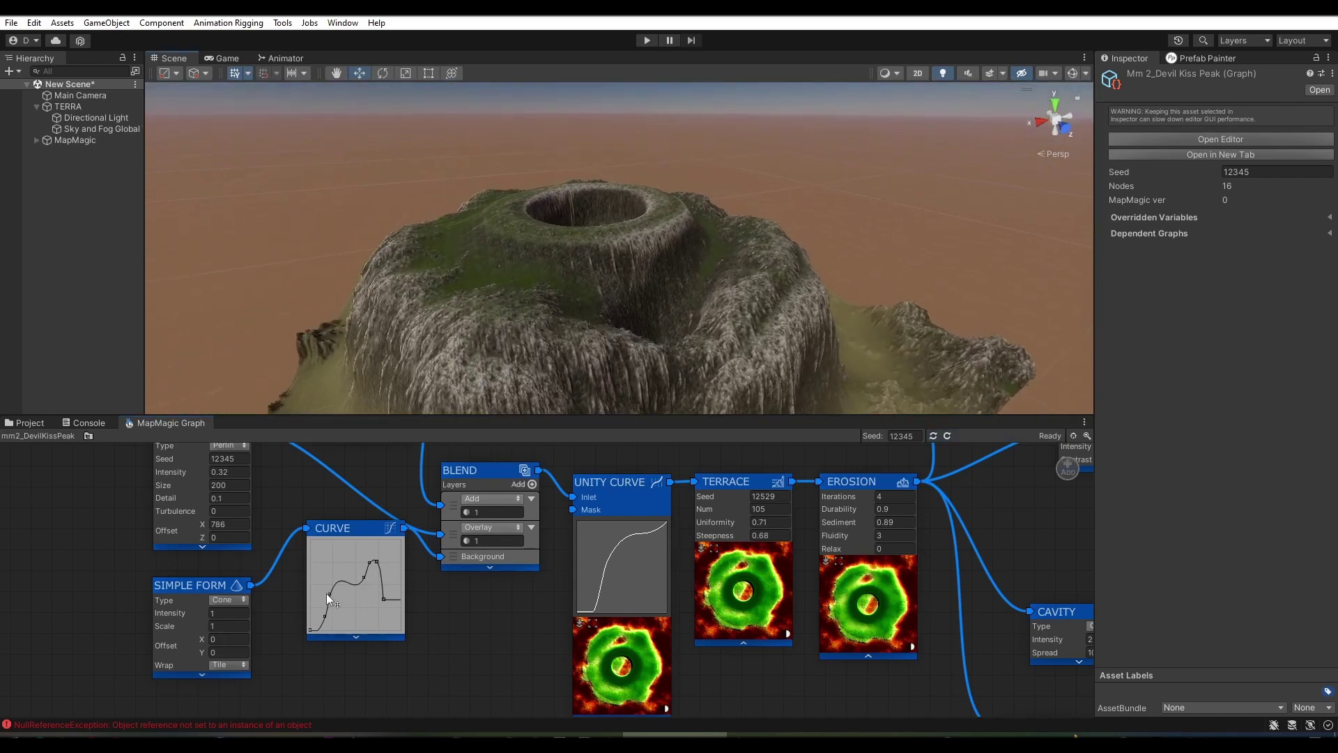
left_click_drag(326, 593, 346, 570)
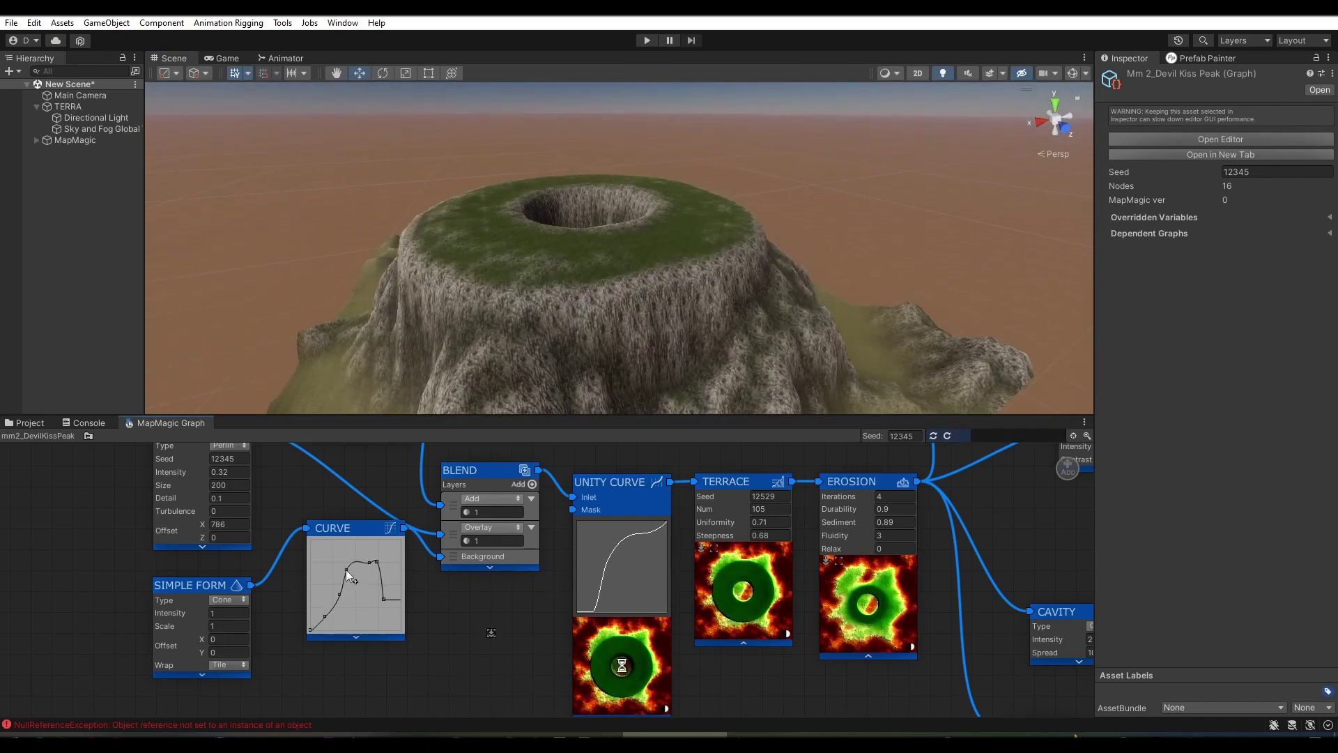
left_click_drag(657, 340, 626, 361, "alt")
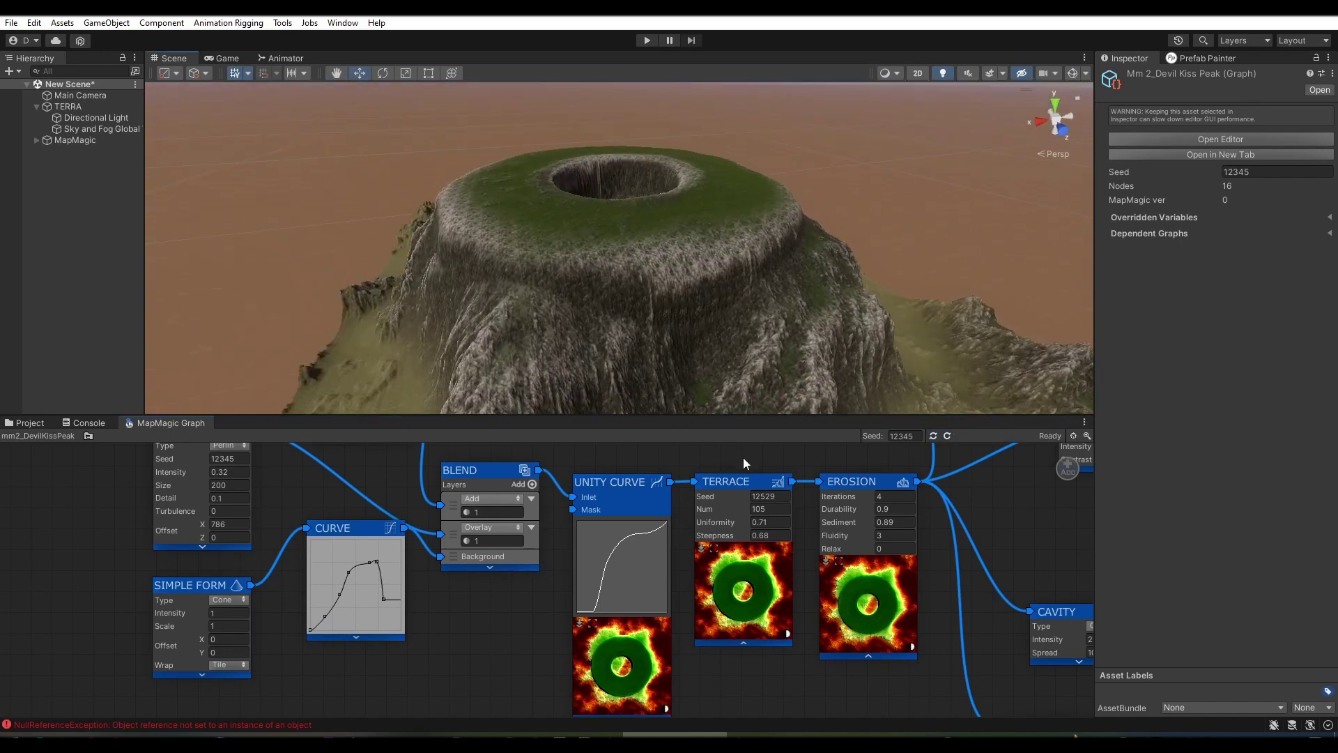
- Increase the TERRACE node's Steepness to 1.12
middle_click_drag(743, 458, 503, 518)
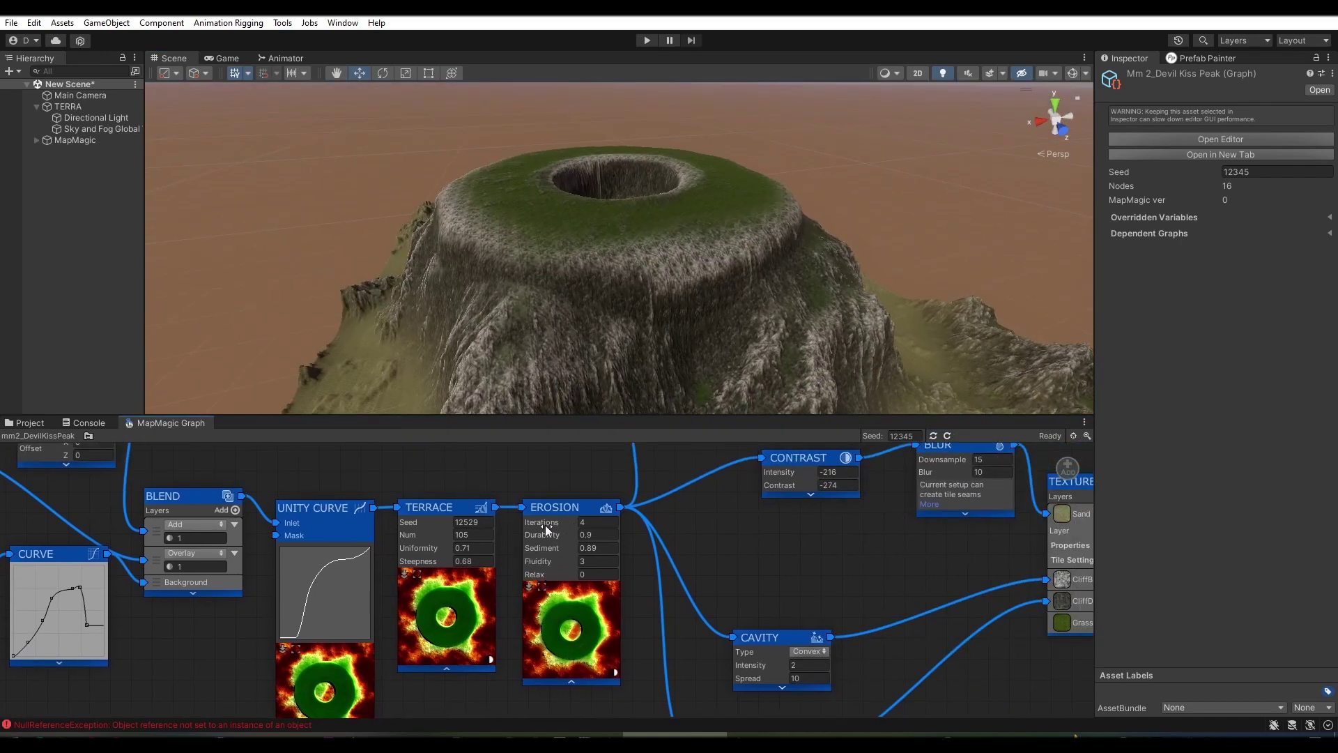
left_click_drag(418, 562, 450, 571)
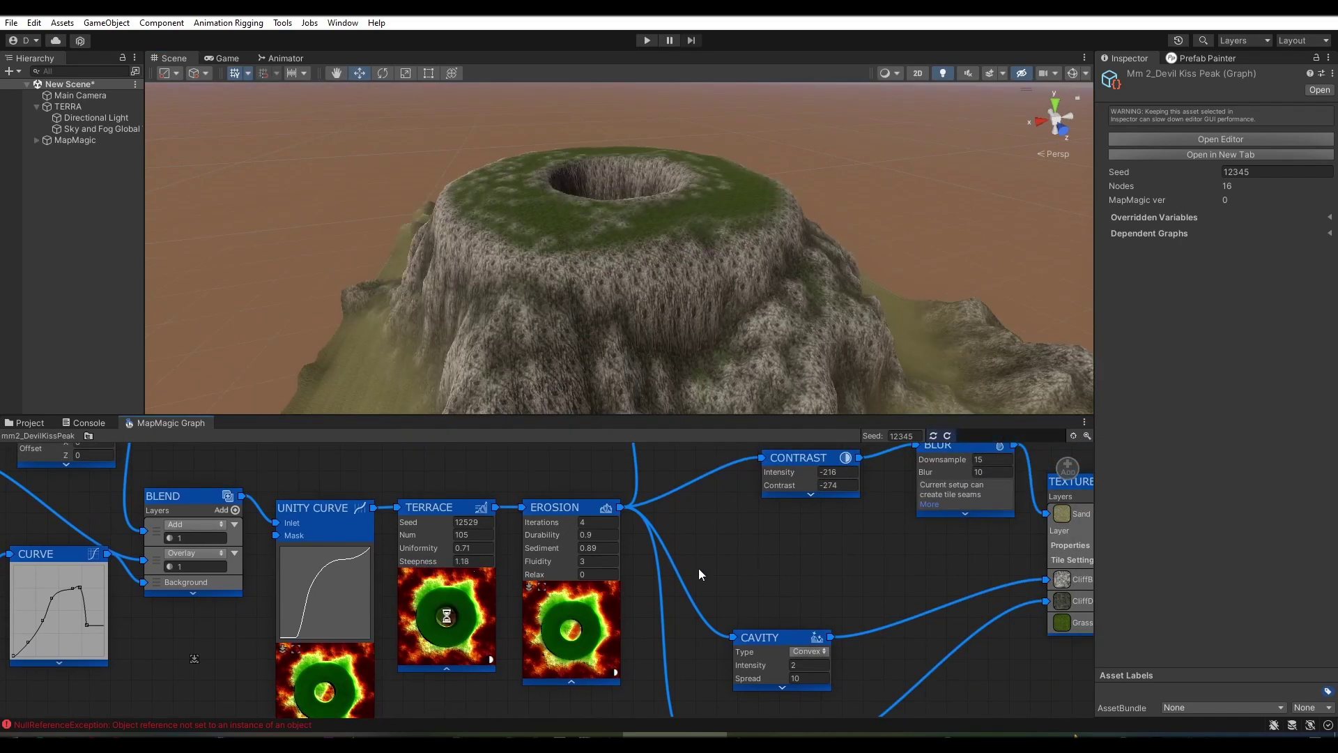
mouse_move(588, 404)
left_mouse_down("alt")
mouse_move(643, 350)
mouse_move(472, 317)
mouse_move(410, 325)
left_mouse_up("alt")
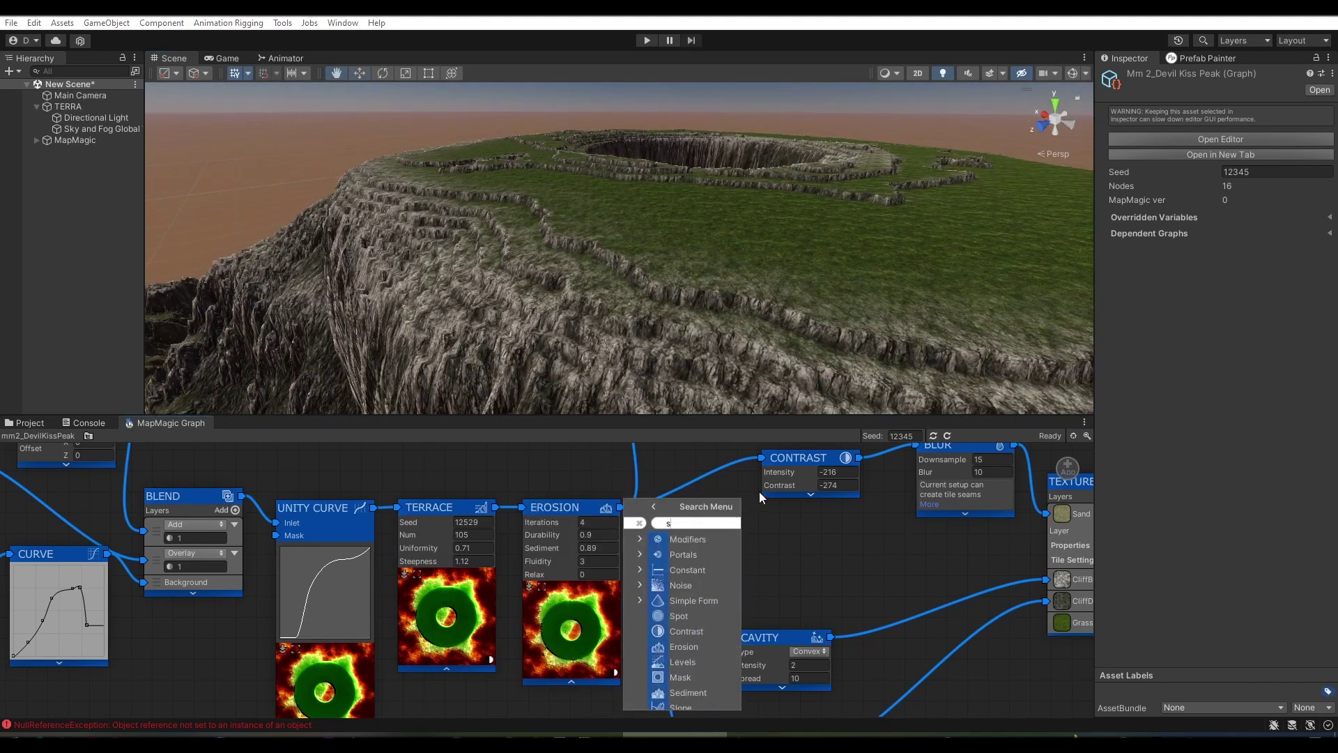
- Nudge the EROSION node and raise the Blur Downsample value
middle_click_drag(686, 522, 695, 528)
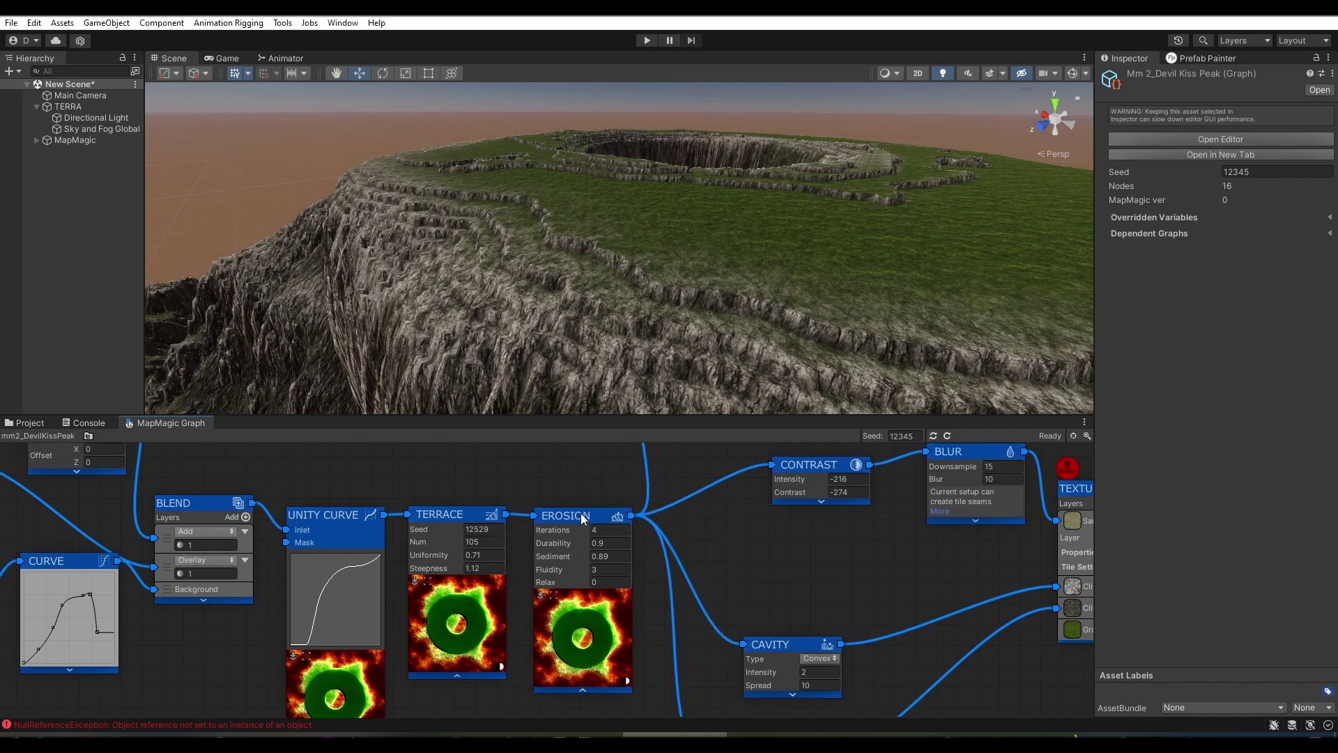
left_click_drag(583, 518, 588, 515)
left_click_drag(697, 314, 796, 345, "alt")
left_click_drag(619, 336, 530, 327, "alt")
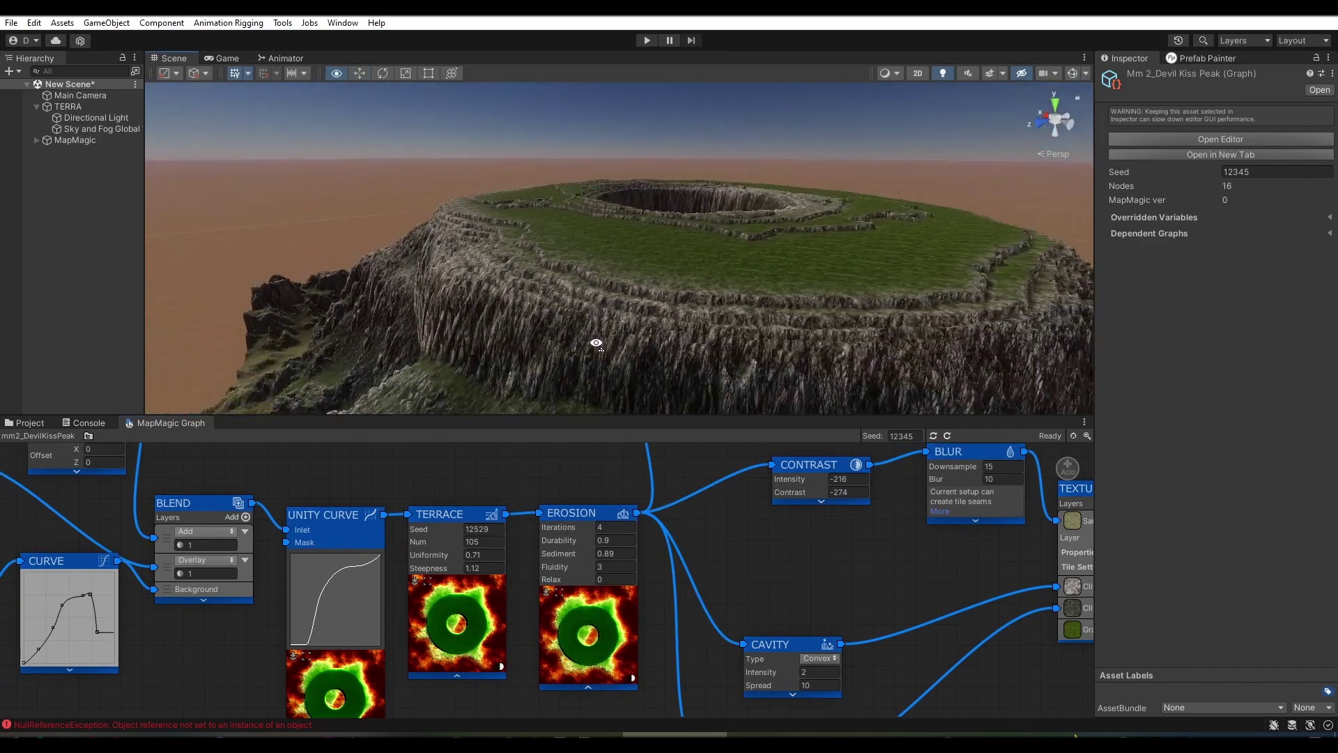
middle_click_drag(925, 529, 597, 566)
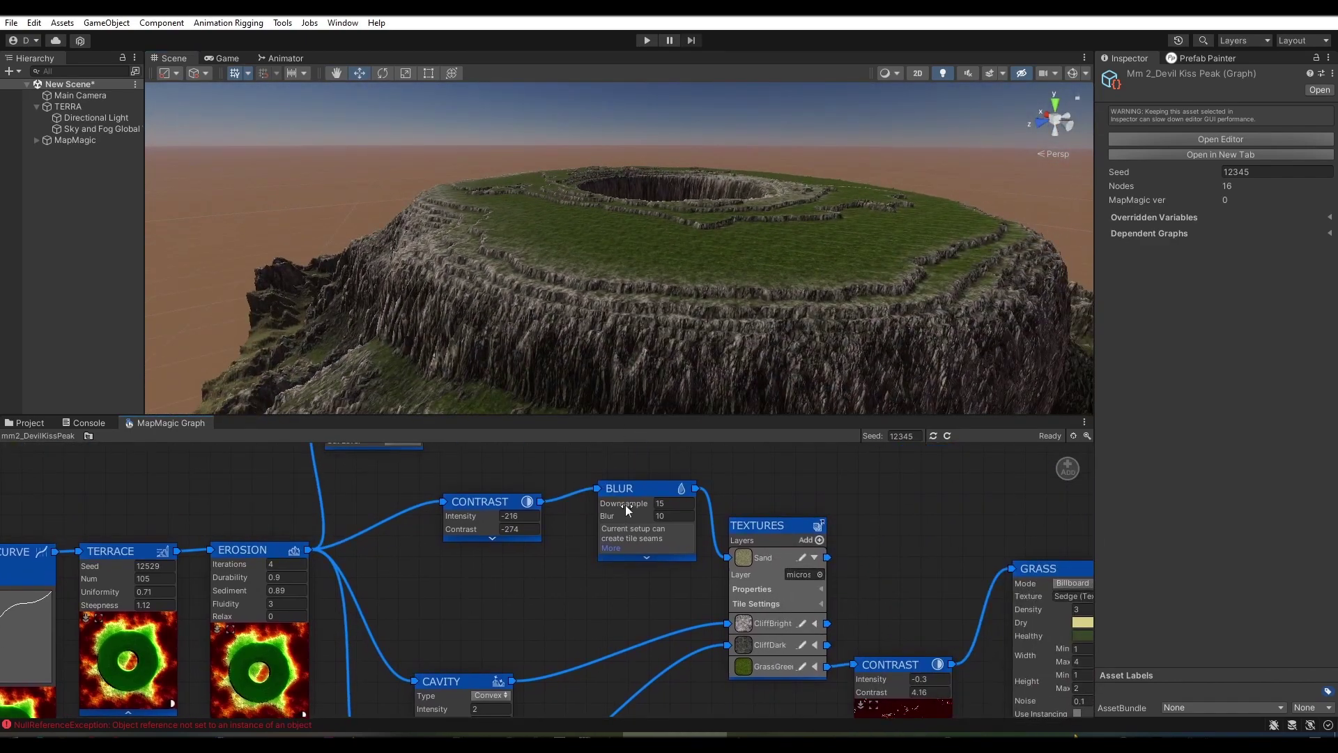
left_click_drag(625, 505, 640, 505)
- Lower the Contrast Intensity and value, showing the CONTRAST node preview
left_click_drag(459, 517, 386, 514)
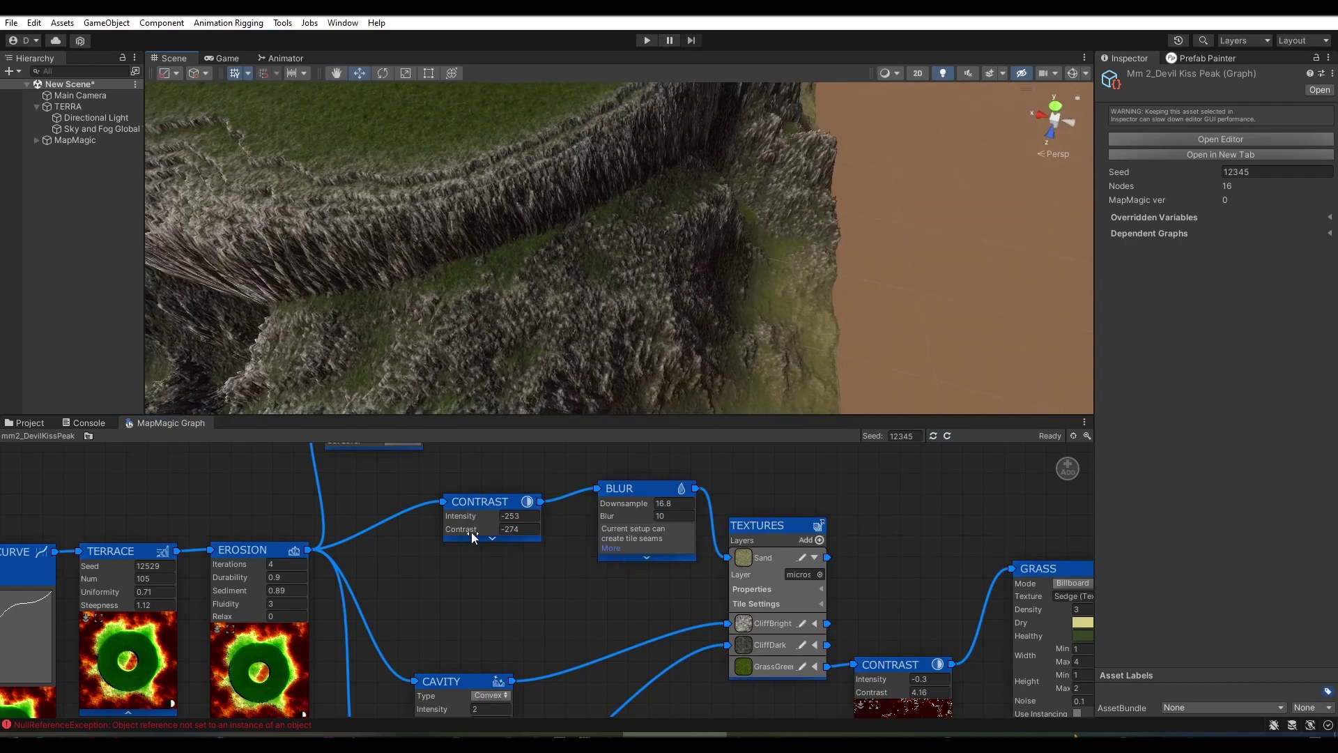
left_click(490, 537)
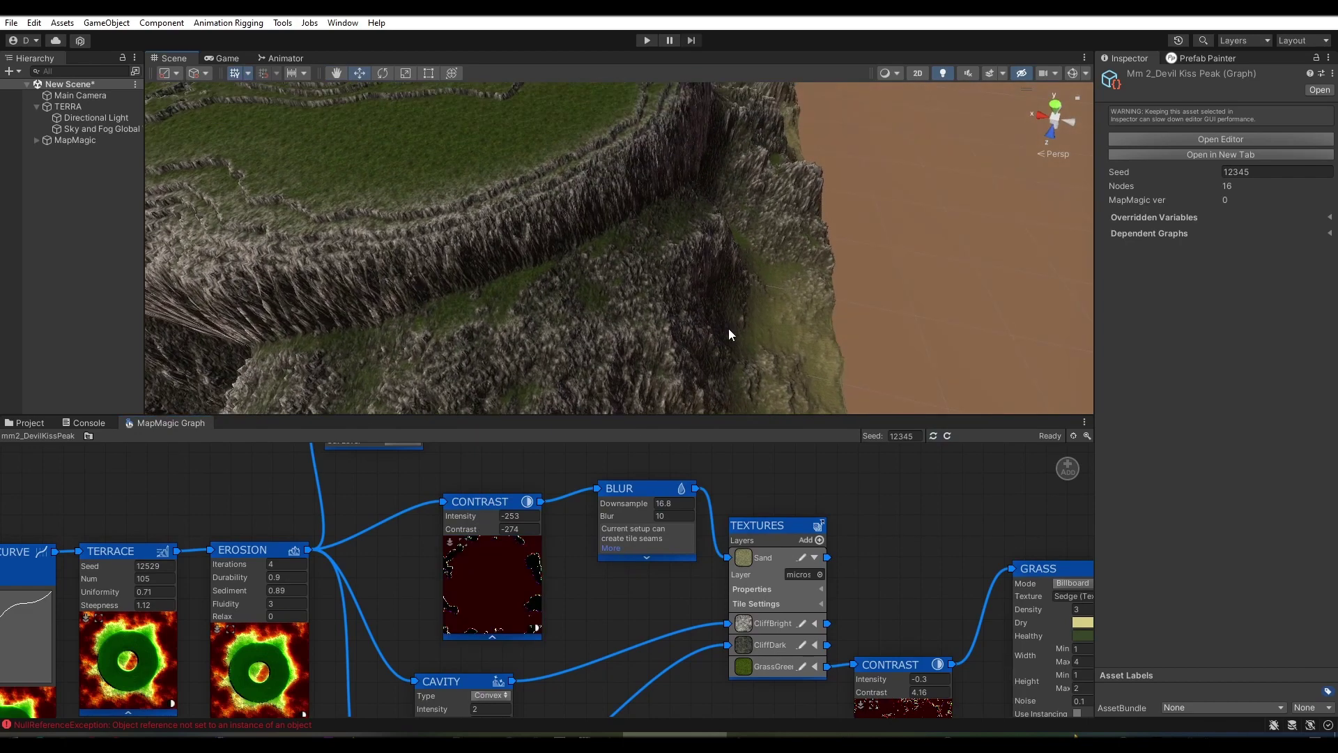
left_click_drag(466, 534, 147, 528)
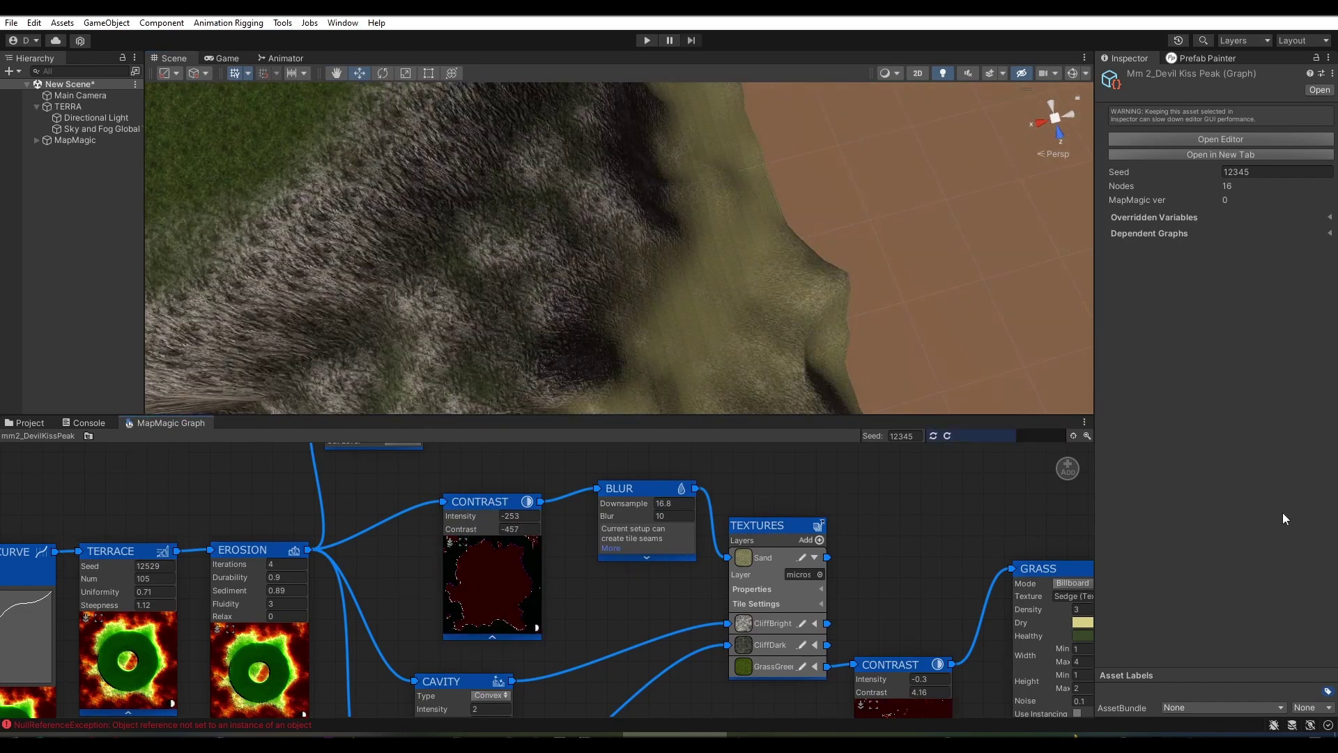
mouse_move(697, 244)
left_mouse_down("alt")
mouse_move(524, 131)
mouse_move(556, 200)
left_mouse_up("alt")
- Set the Blur node to blur 0.72 with downsample 29.2
left_click(636, 559)
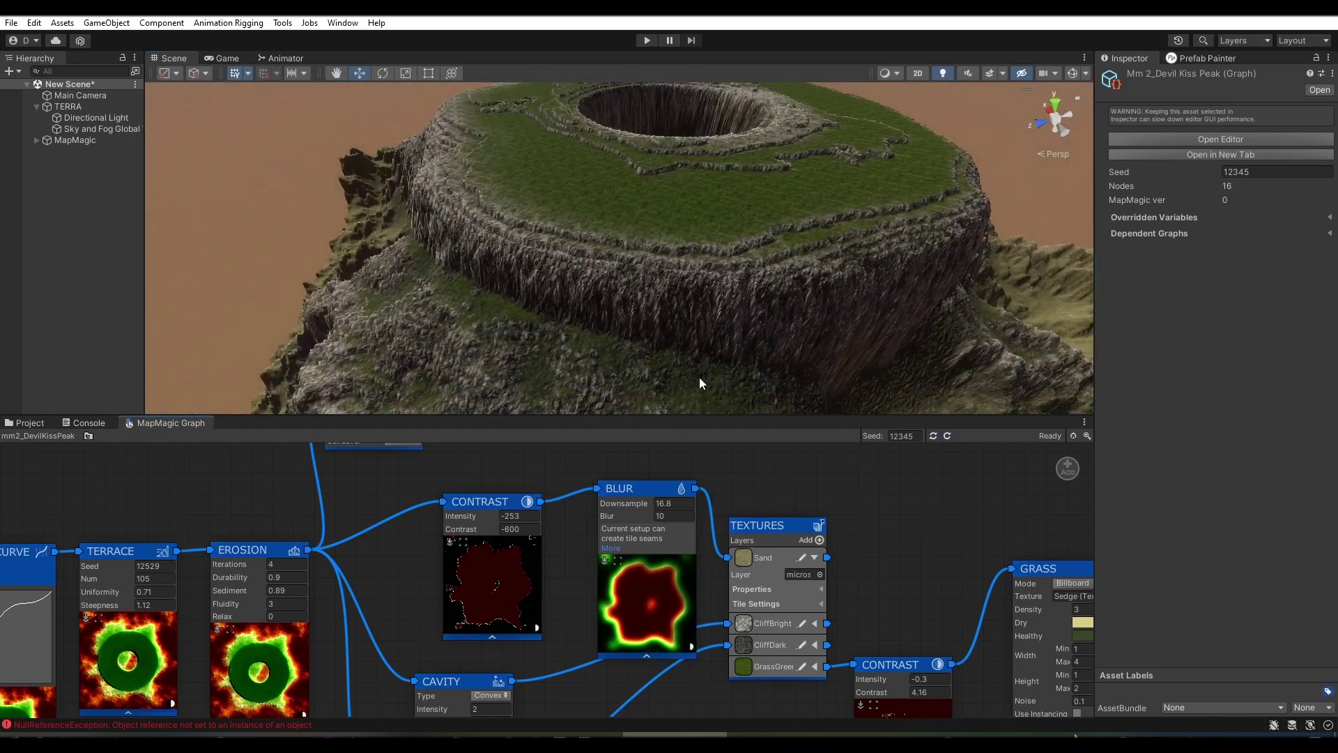
left_click_drag(700, 378, 854, 349, "alt")
left_click_drag(623, 520, 516, 519)
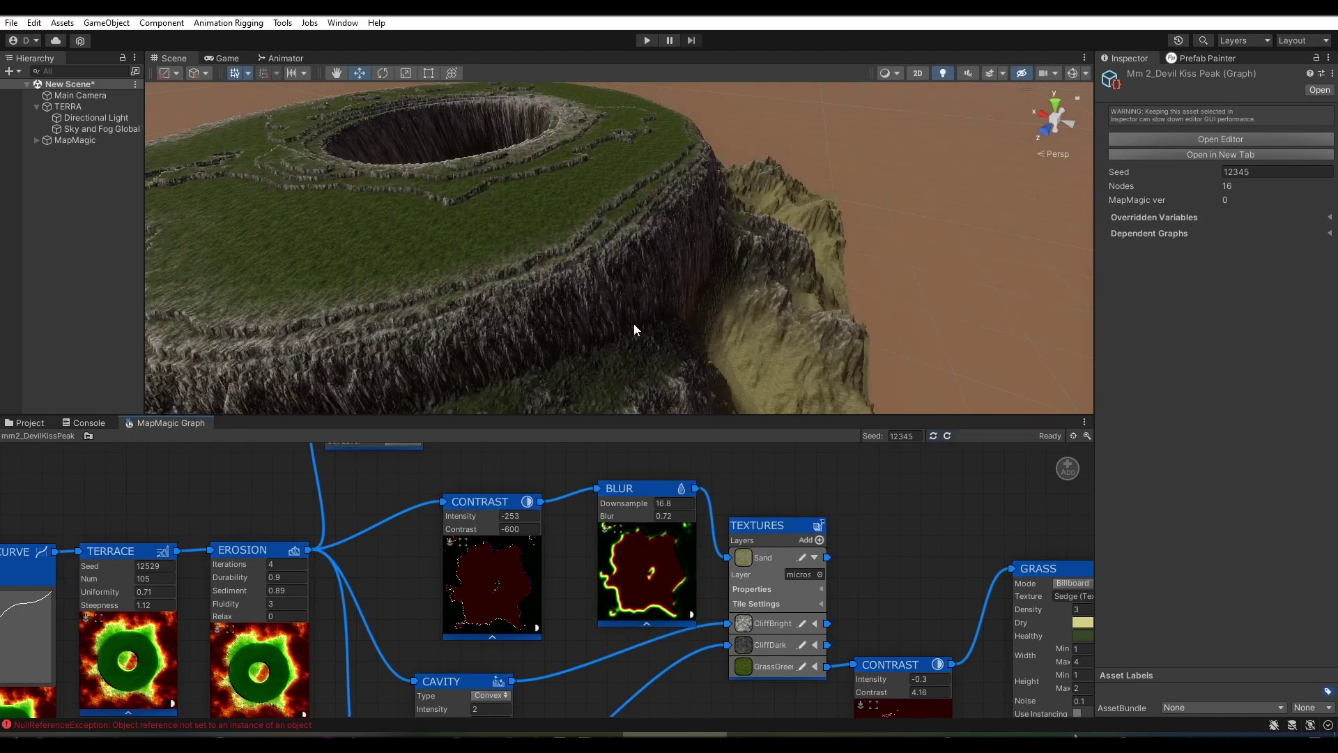
left_click_drag(636, 329, 598, 367, "alt")
left_click_drag(634, 510, 279, 488)
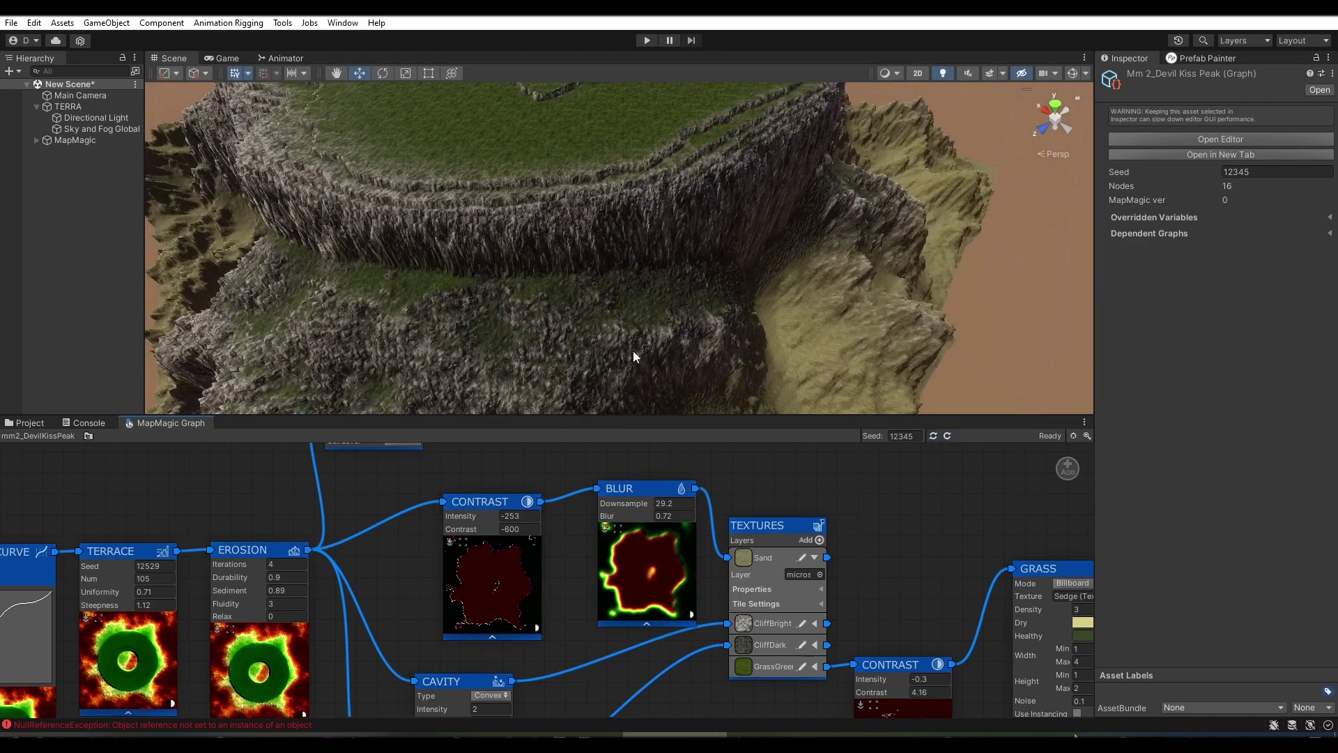
middle_click_drag(814, 567, 632, 499)
middle_click_drag(266, 637, 428, 604)
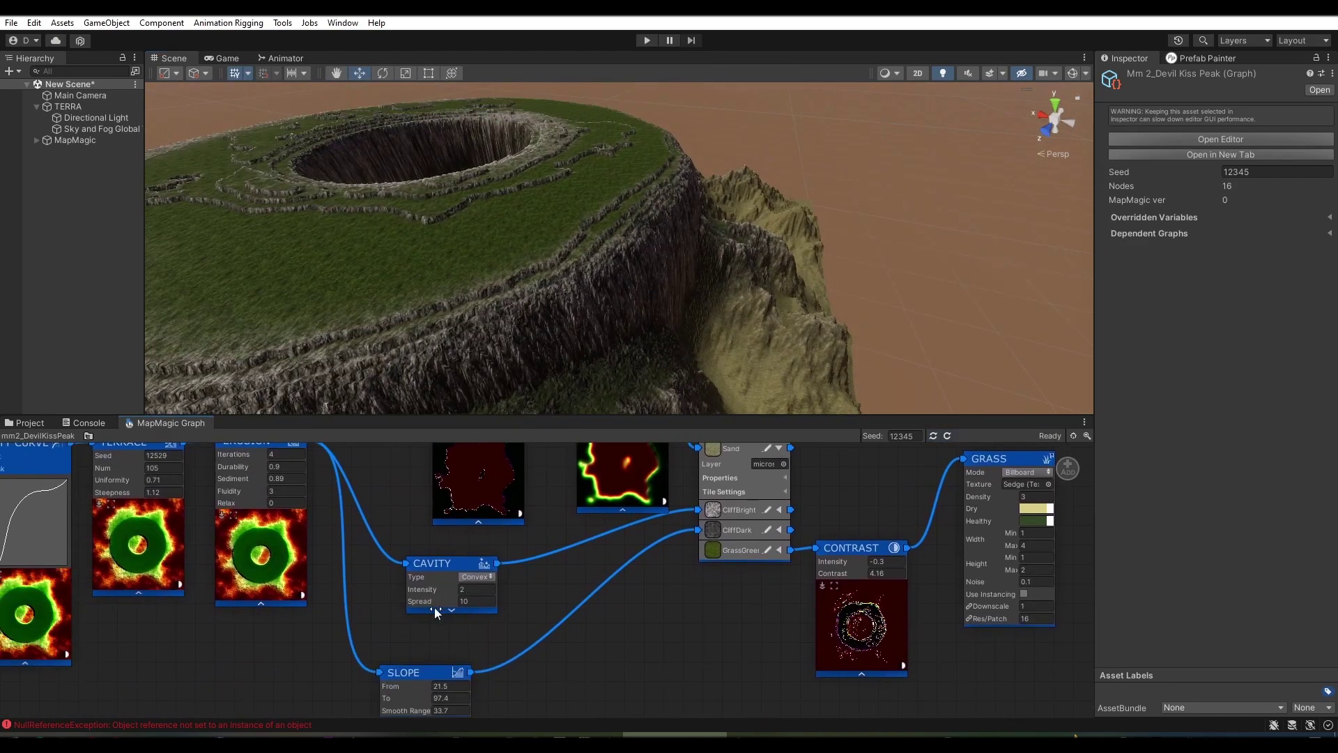
- Set the Cavity intensity to 1.41, then delete the MapMagic terrain object
left_click(450, 609)
middle_click_drag(531, 600, 550, 588)
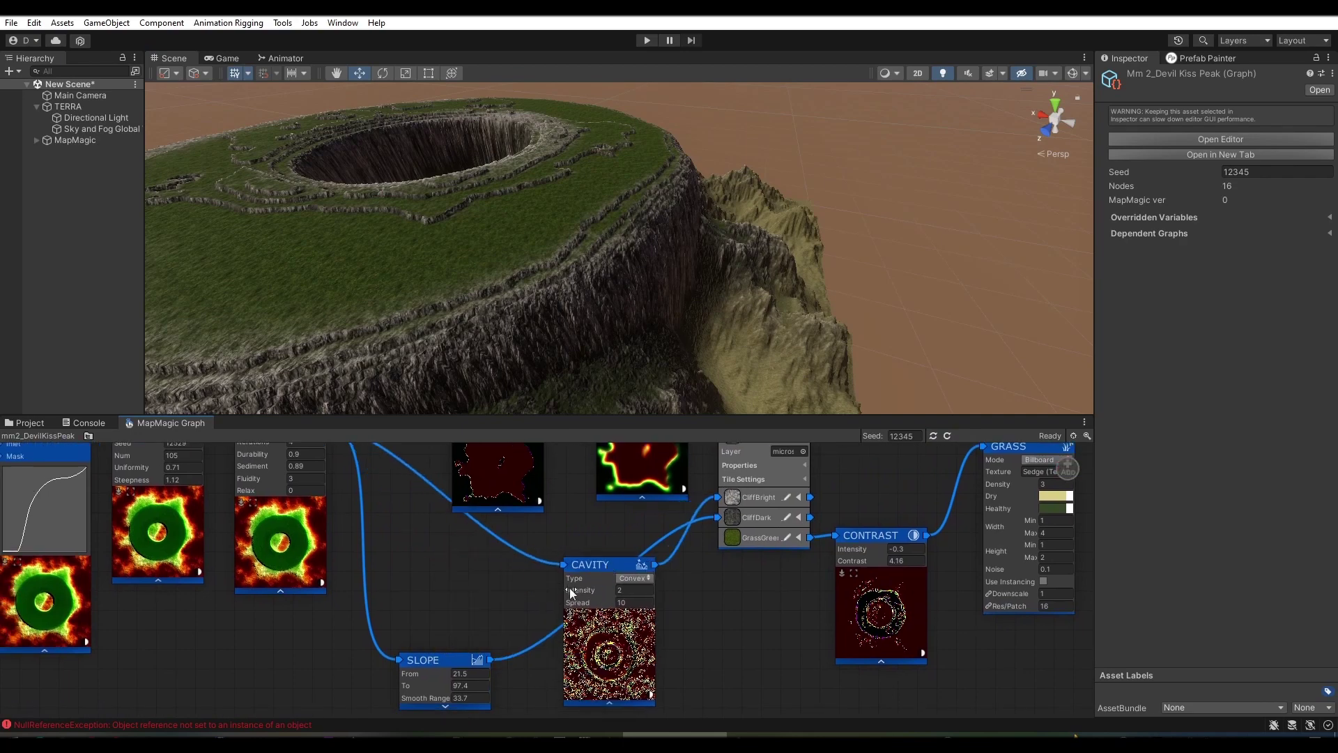
left_click_drag(570, 589, 656, 590)
left_click_drag(498, 603, 453, 604)
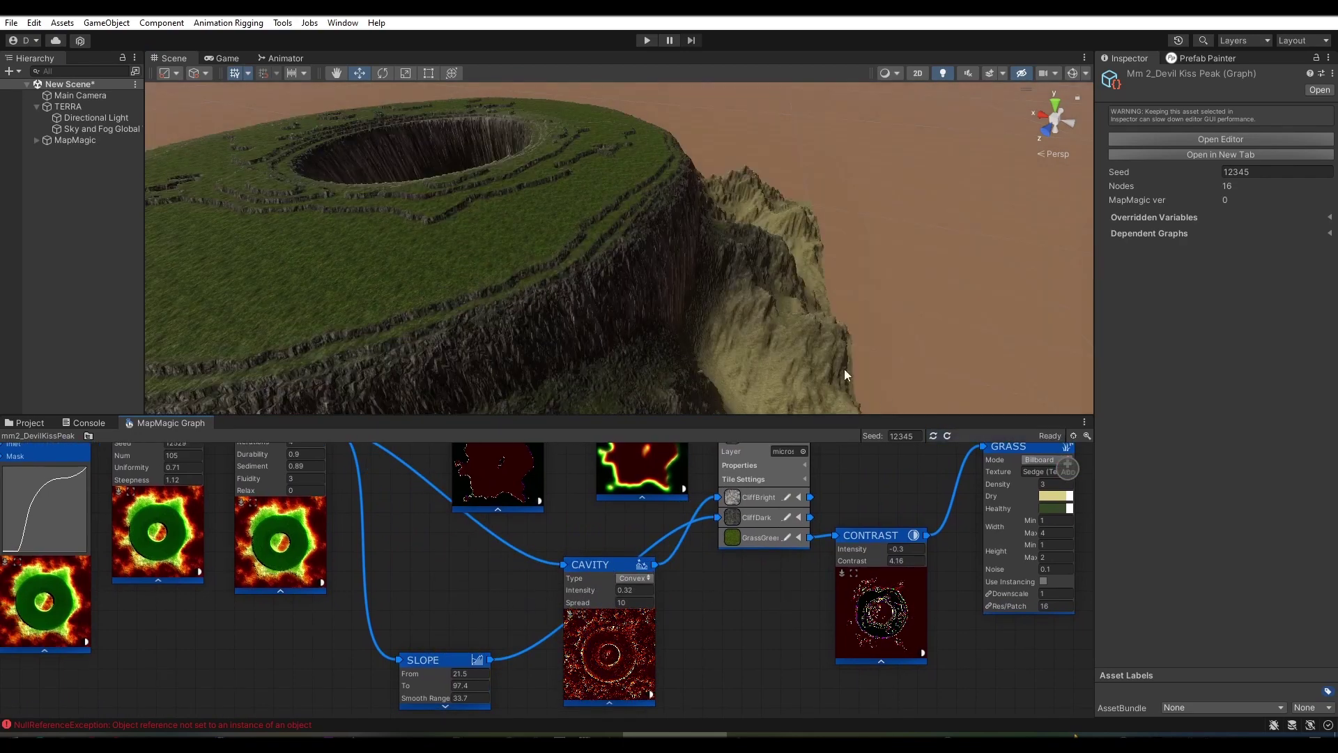
mouse_move(845, 374)
left_mouse_down("alt")
mouse_move(535, 261)
mouse_move(694, 492)
left_mouse_up("alt")
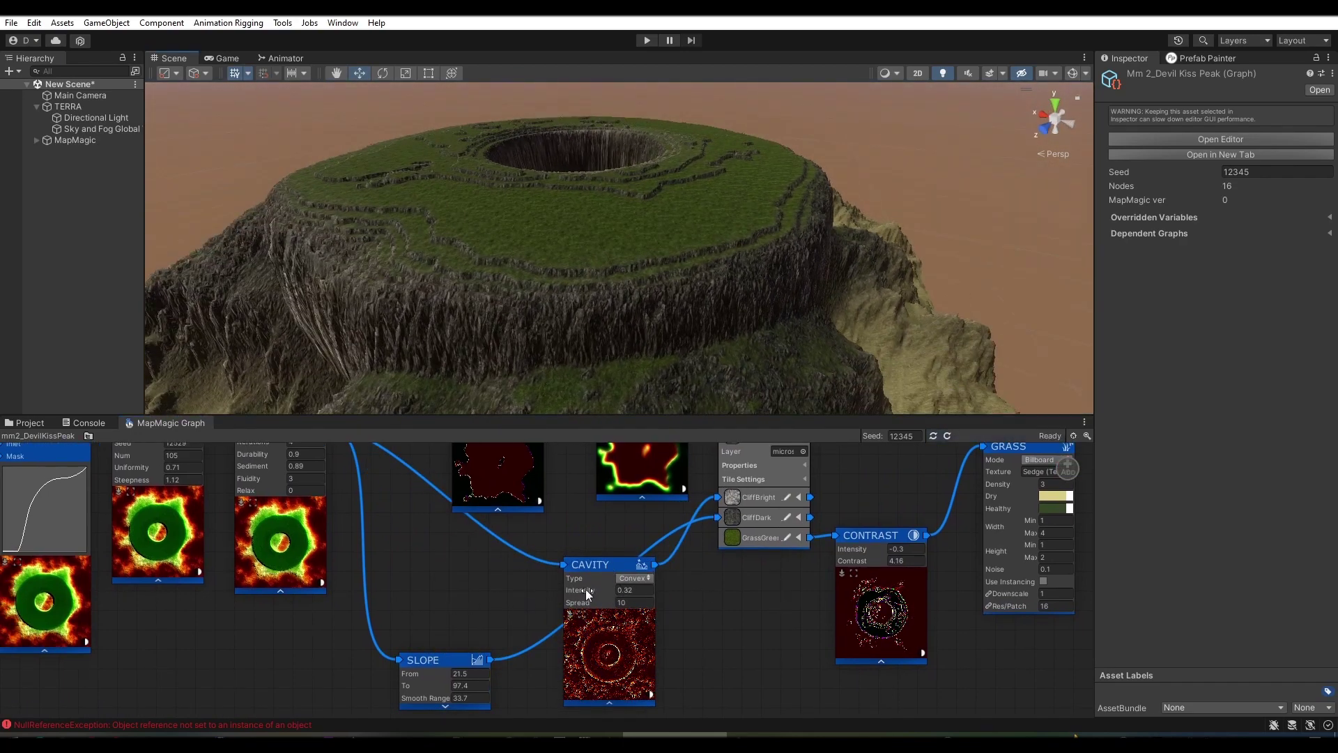
left_click_drag(586, 590, 630, 590)
mouse_move(457, 244)
left_mouse_down("alt")
mouse_move(533, 246)
mouse_move(215, 203)
left_mouse_up("alt")
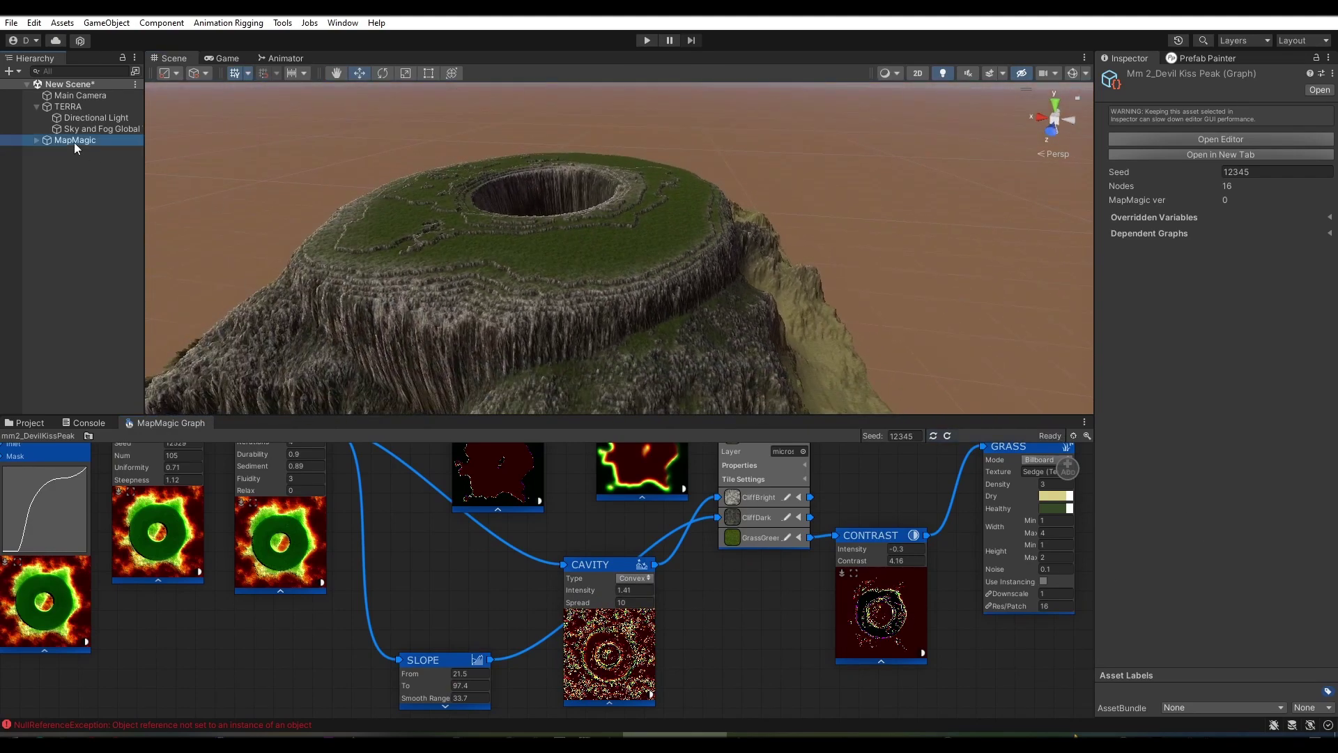
left_click(74, 142)
key("Delete")
- Place a new MapMagic terrain from the mm2b_aaaBIG graph into the Scene
middle_click(153, 424)
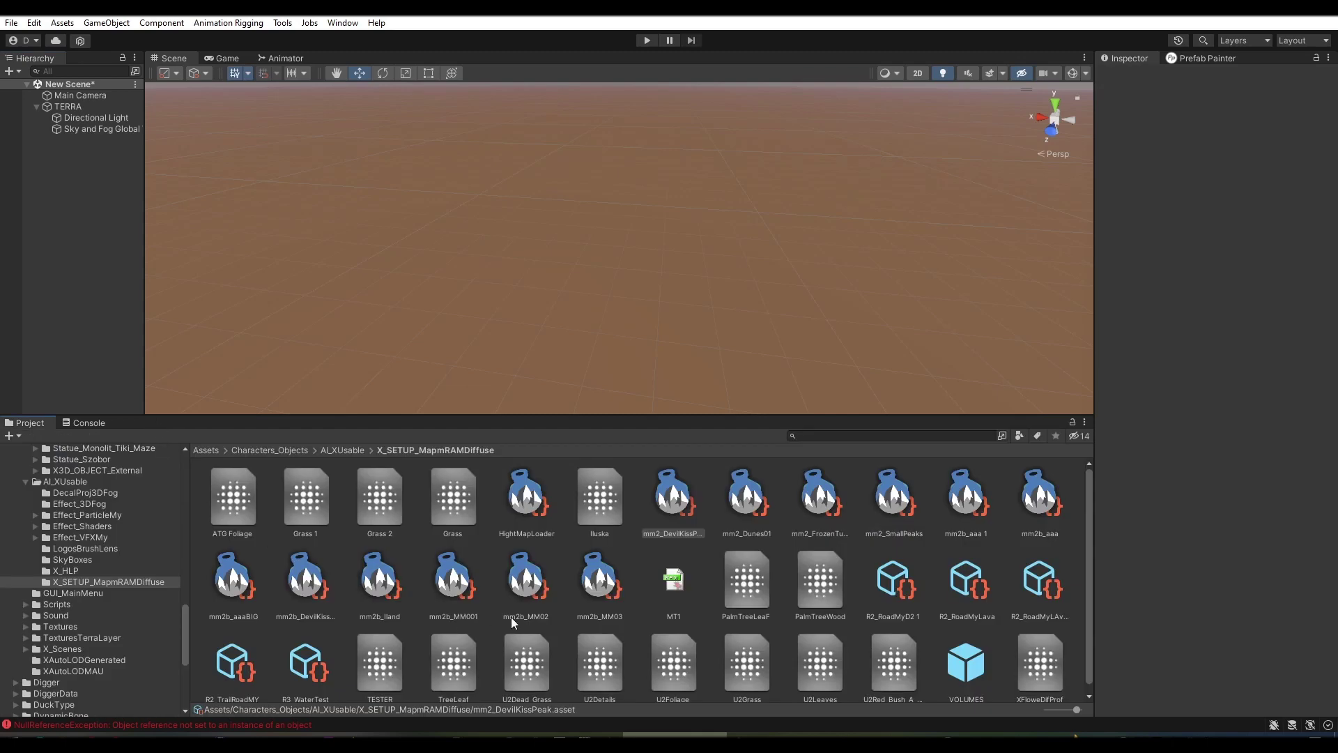
scroll(508, 605, "down", 1)
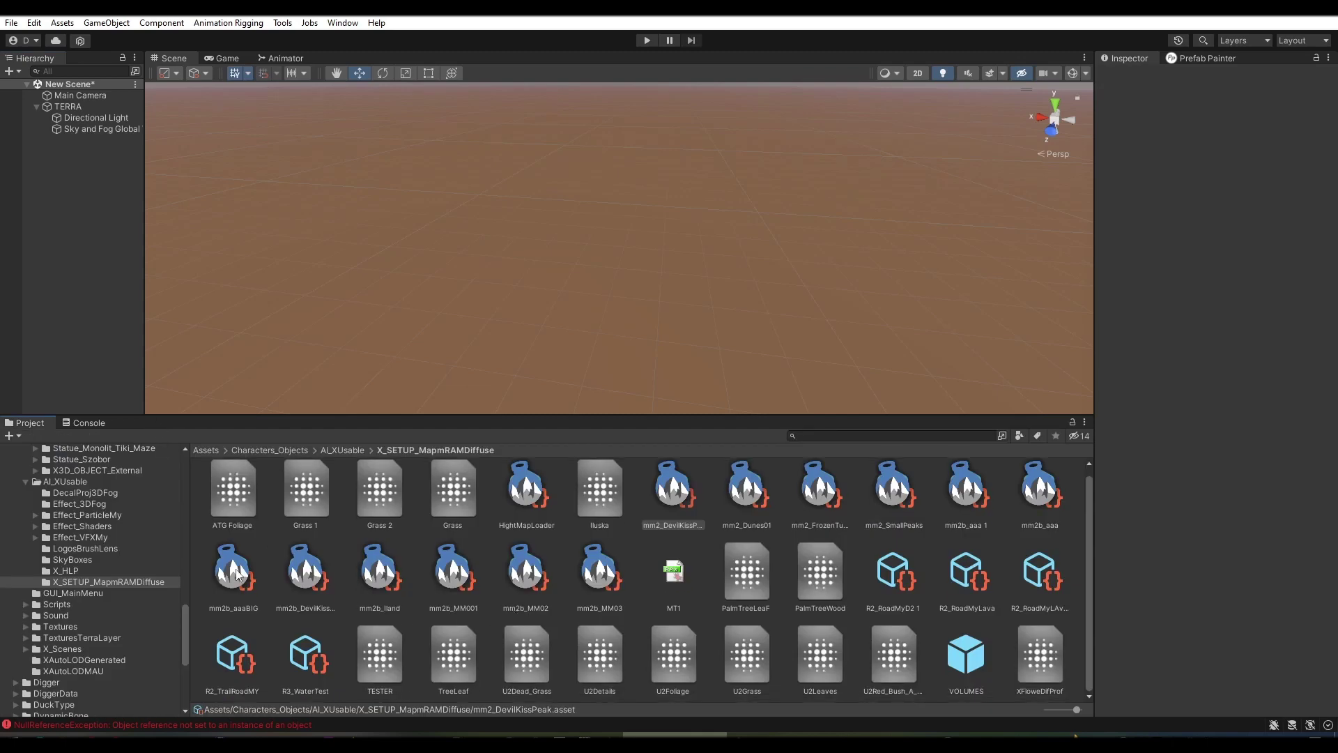
left_click_drag(233, 570, 521, 354)
left_click_drag(587, 328, 662, 336, "alt")
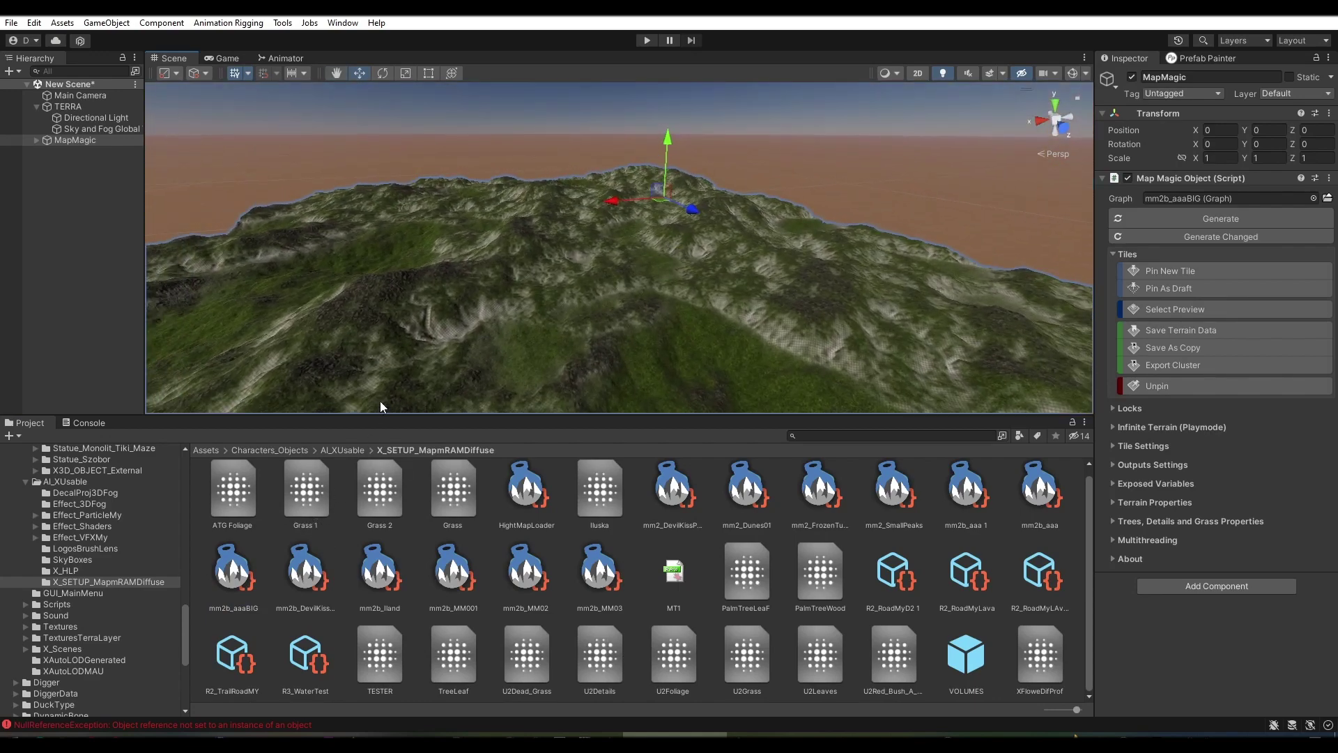
- Open the mm2b_aaaBIG graph docked in the bottom panel, showing the EROSION node
double_click(234, 570)
left_click_drag(1079, 170, 624, 420)
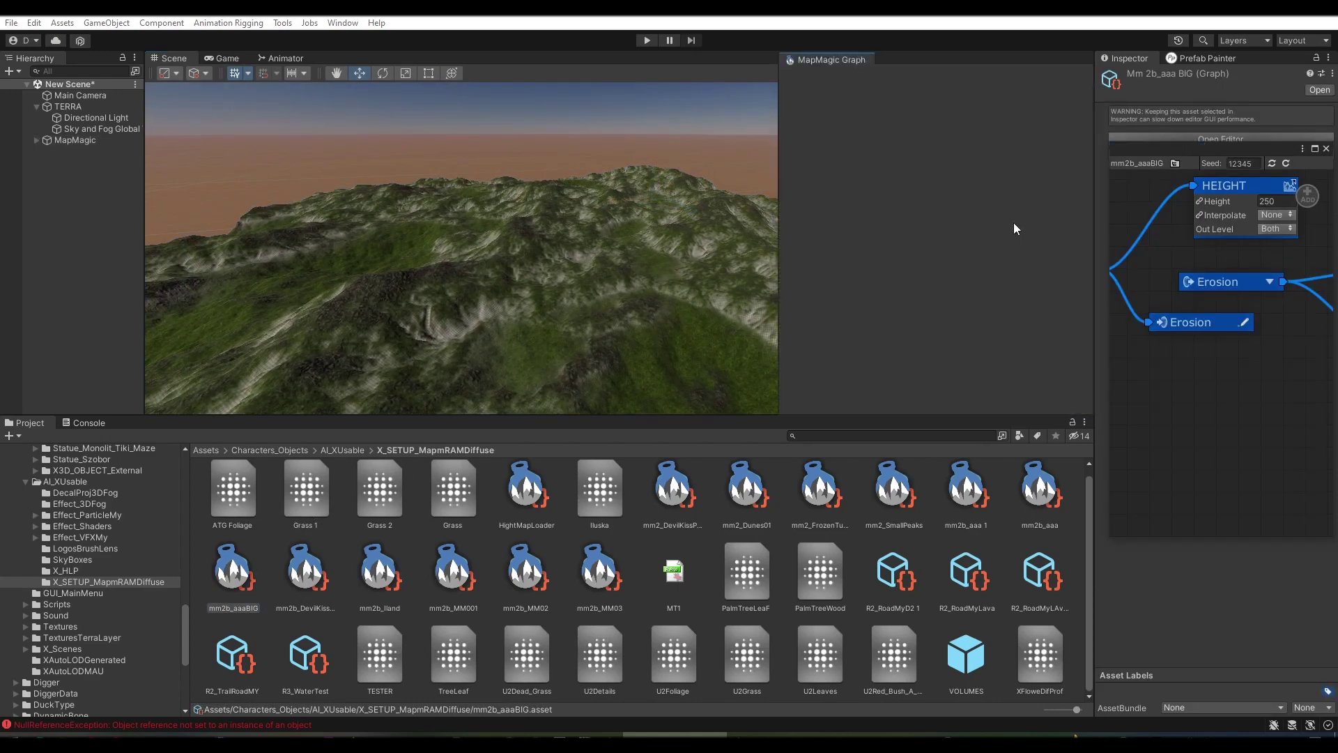
scroll(428, 501, "down", 1)
middle_click_drag(428, 500, 635, 482)
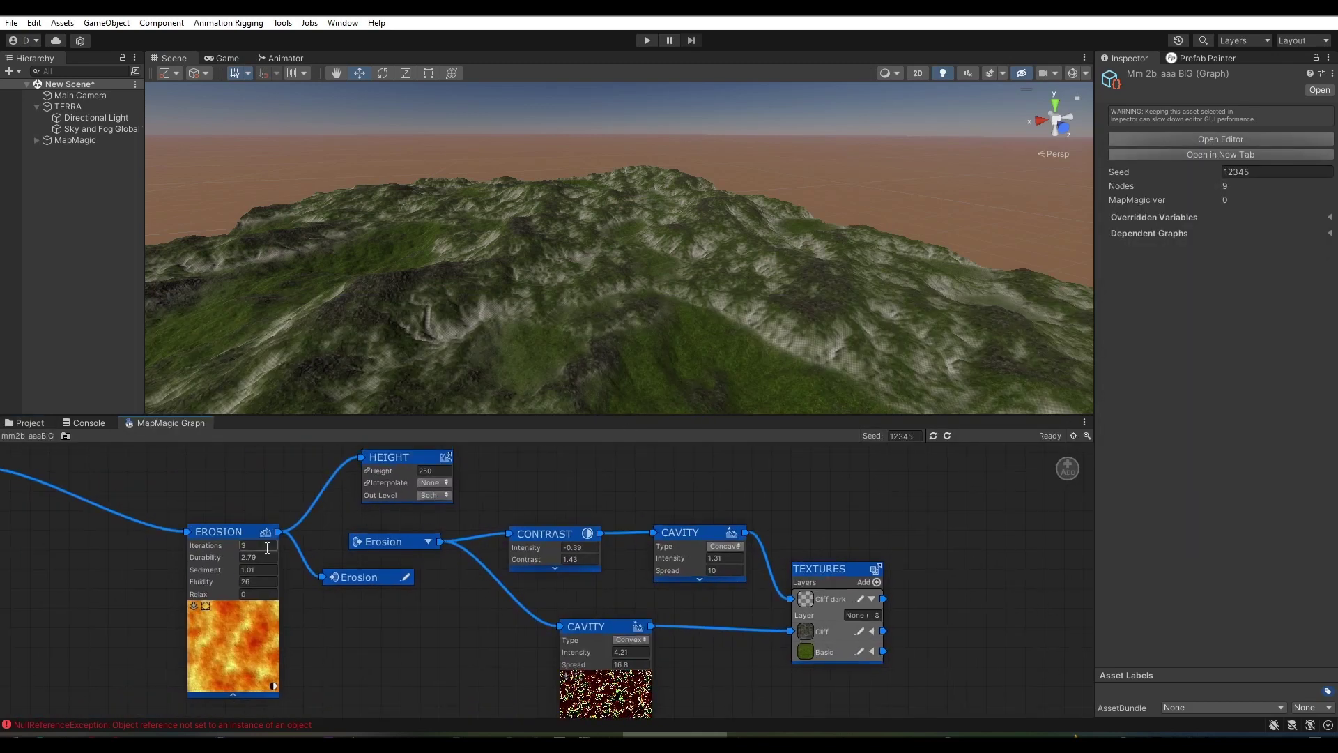
- Set EROSION Iterations to -104, Sediment to 1.21 and Durability to 1.84
left_click_drag(199, 547, 621, 545)
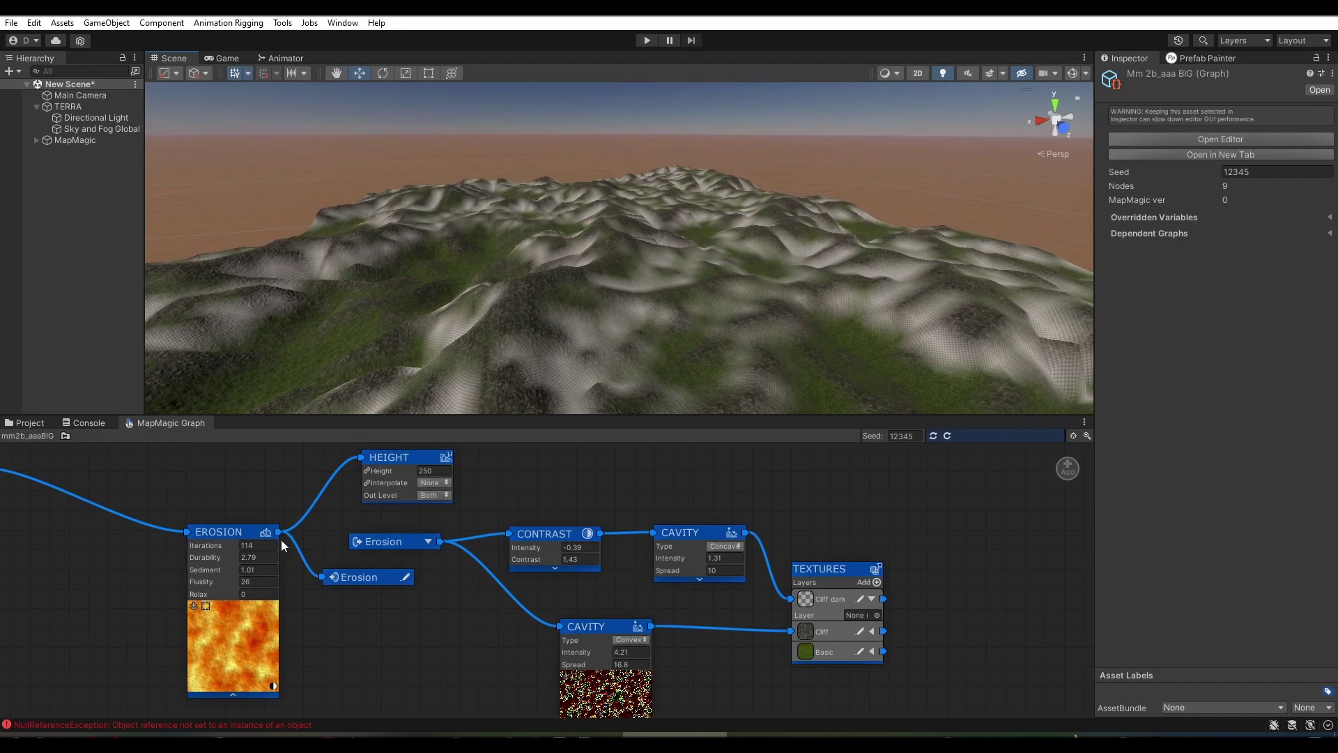
left_click_drag(220, 543, 6, 537)
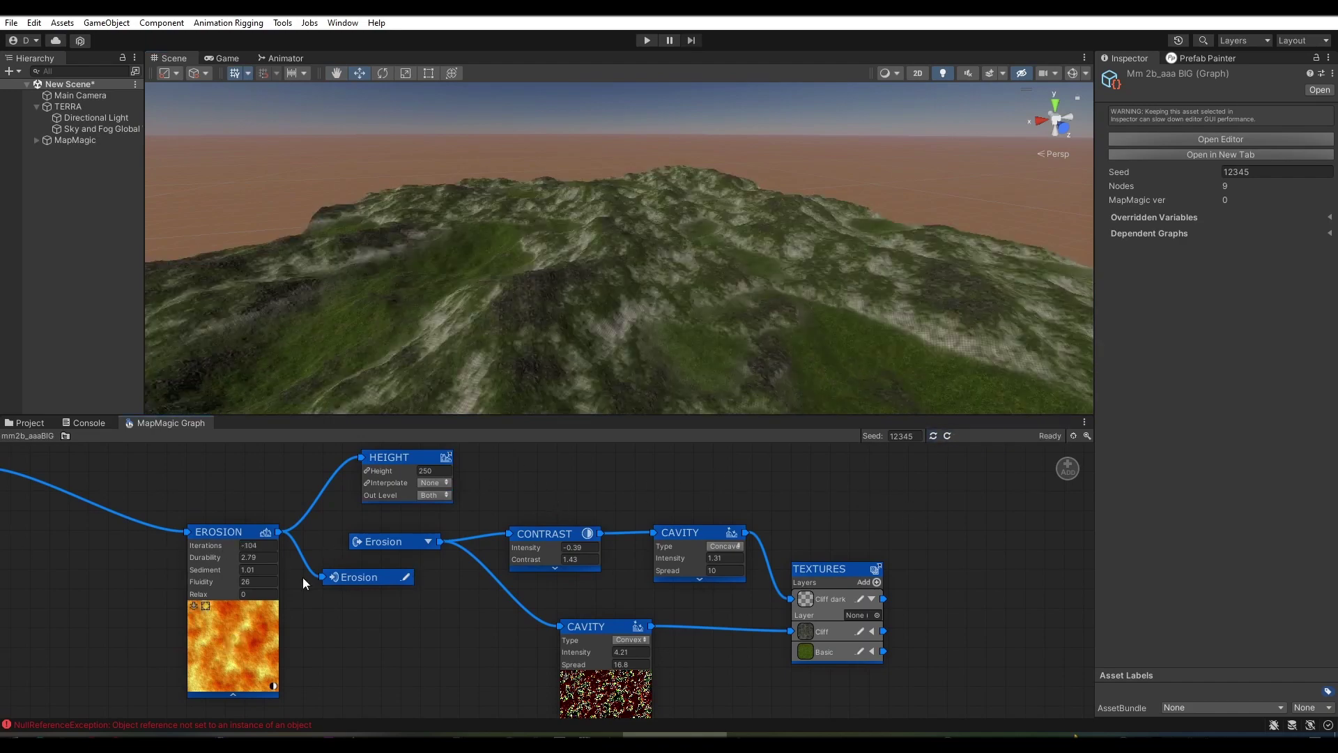
left_click_drag(202, 570, 298, 570)
left_click_drag(202, 560, 206, 557)
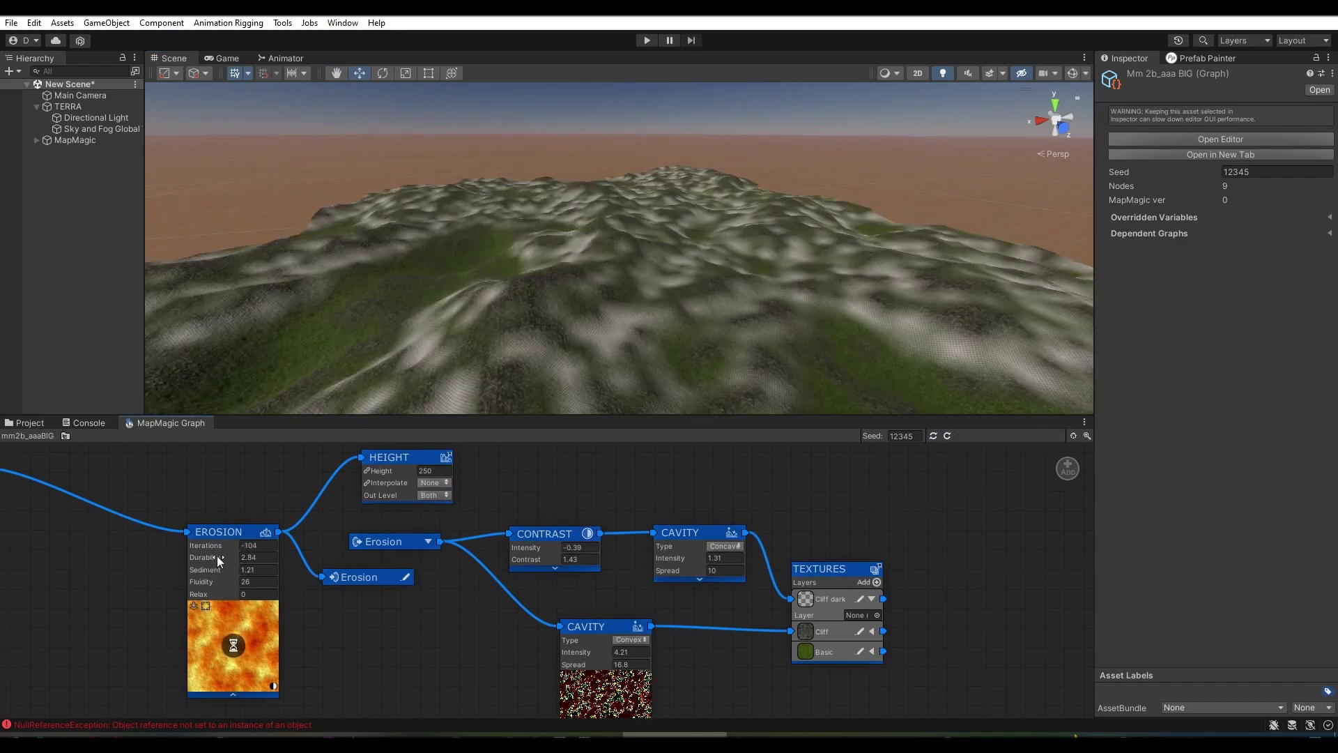
middle_click_drag(207, 557, 590, 575)
left_click_drag(590, 575, 304, 588)
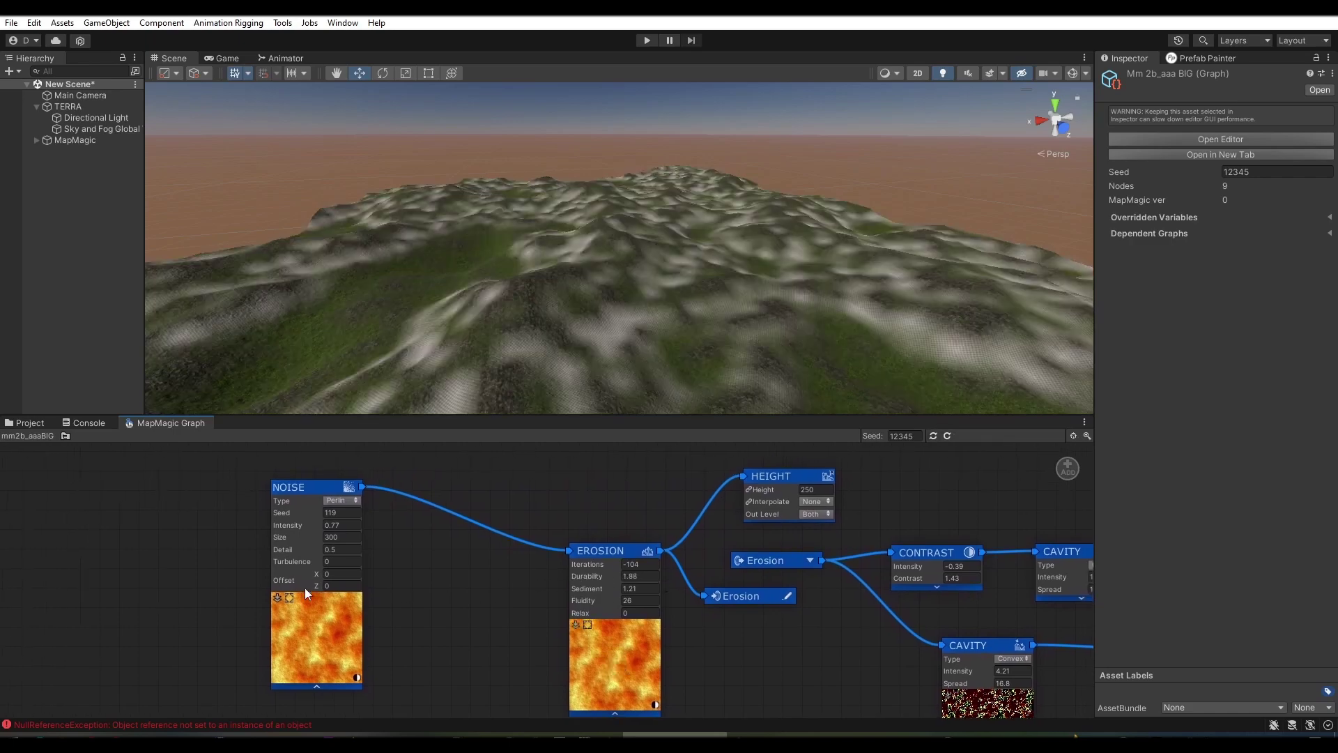
- Set the NOISE Seed to 131 and the terrain Height to 330
left_click_drag(281, 518, 339, 517)
middle_click_drag(339, 517, 157, 517)
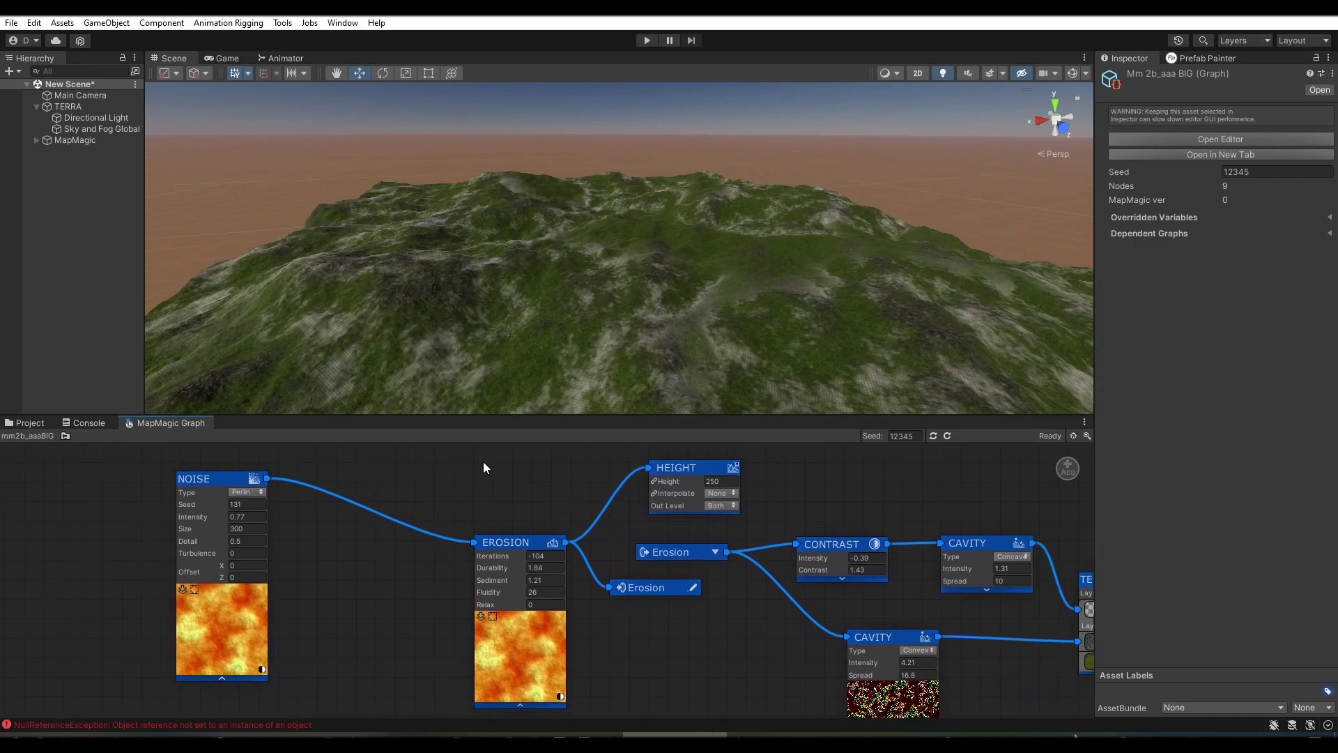
left_click_drag(585, 488, 784, 478)
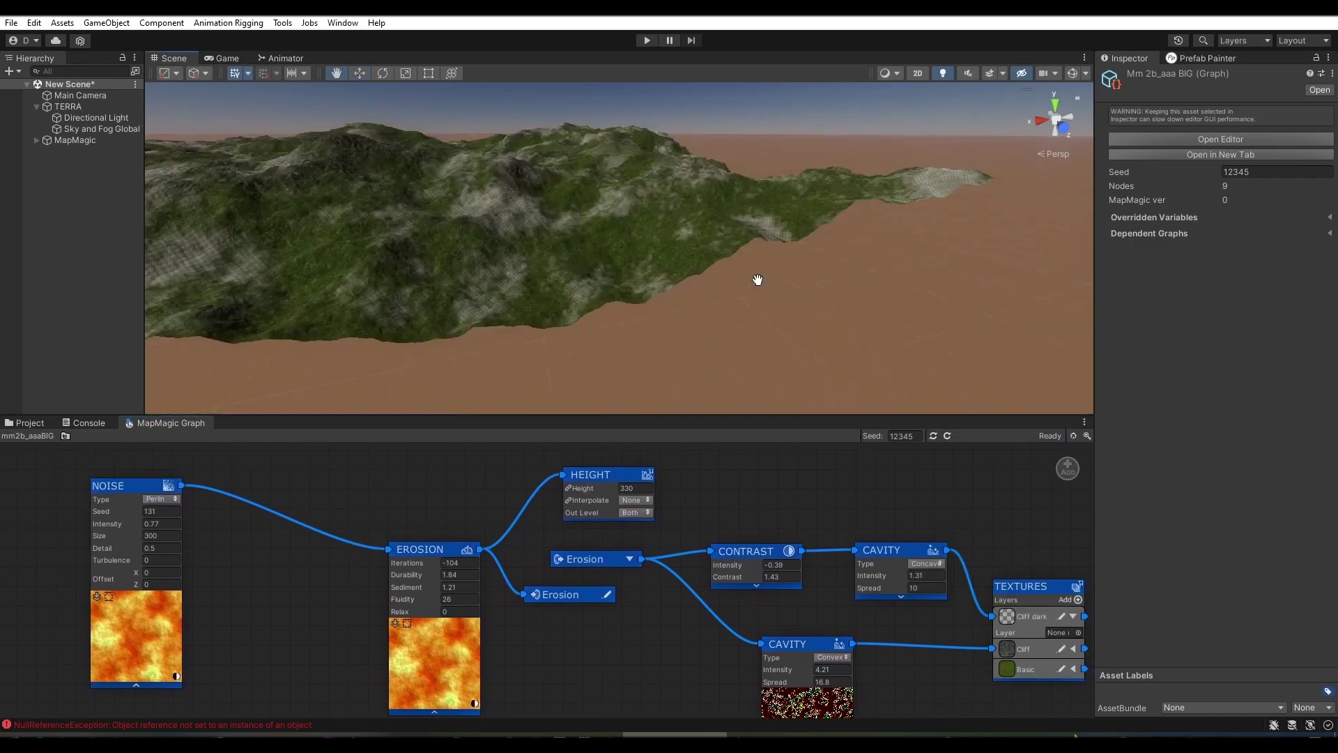
- Assign the A2_Rock08 terrain layer to the Cliff dark texture layer in the TEXTURES node
middle_click_drag(929, 509, 782, 489)
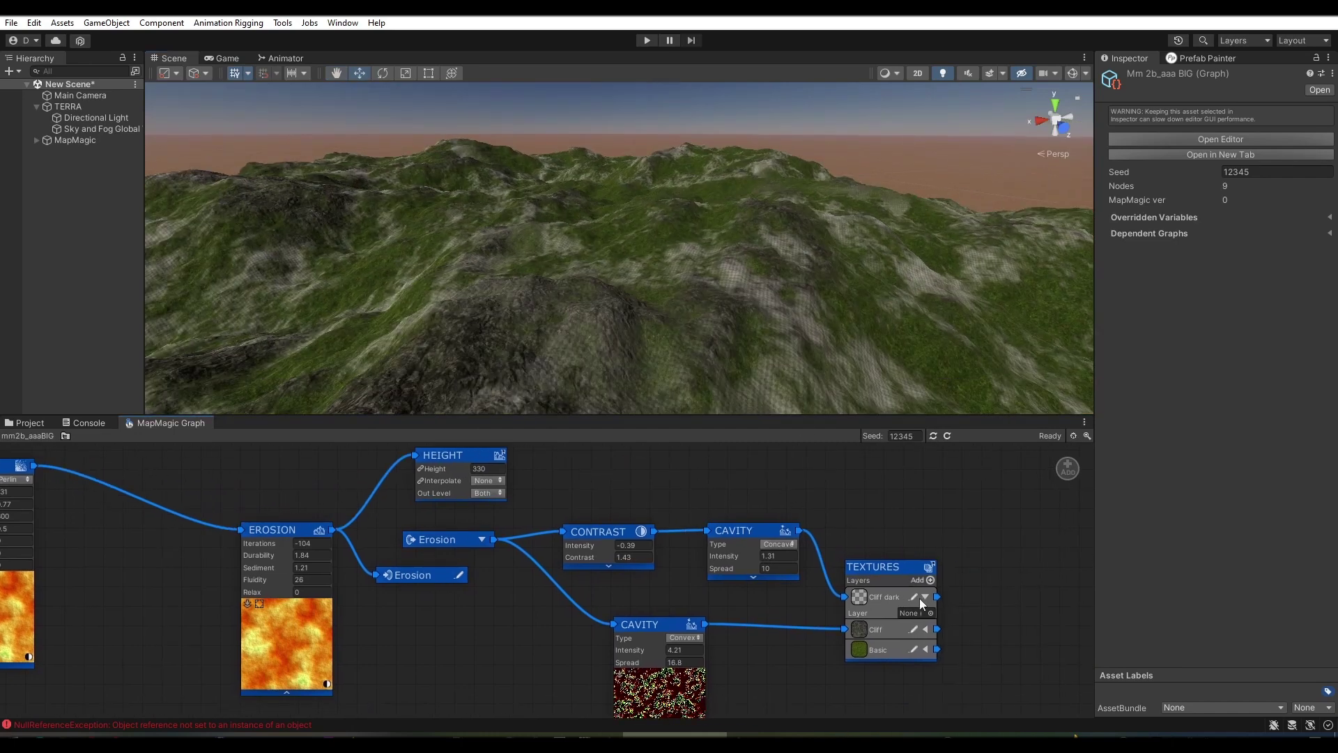
left_click(930, 613)
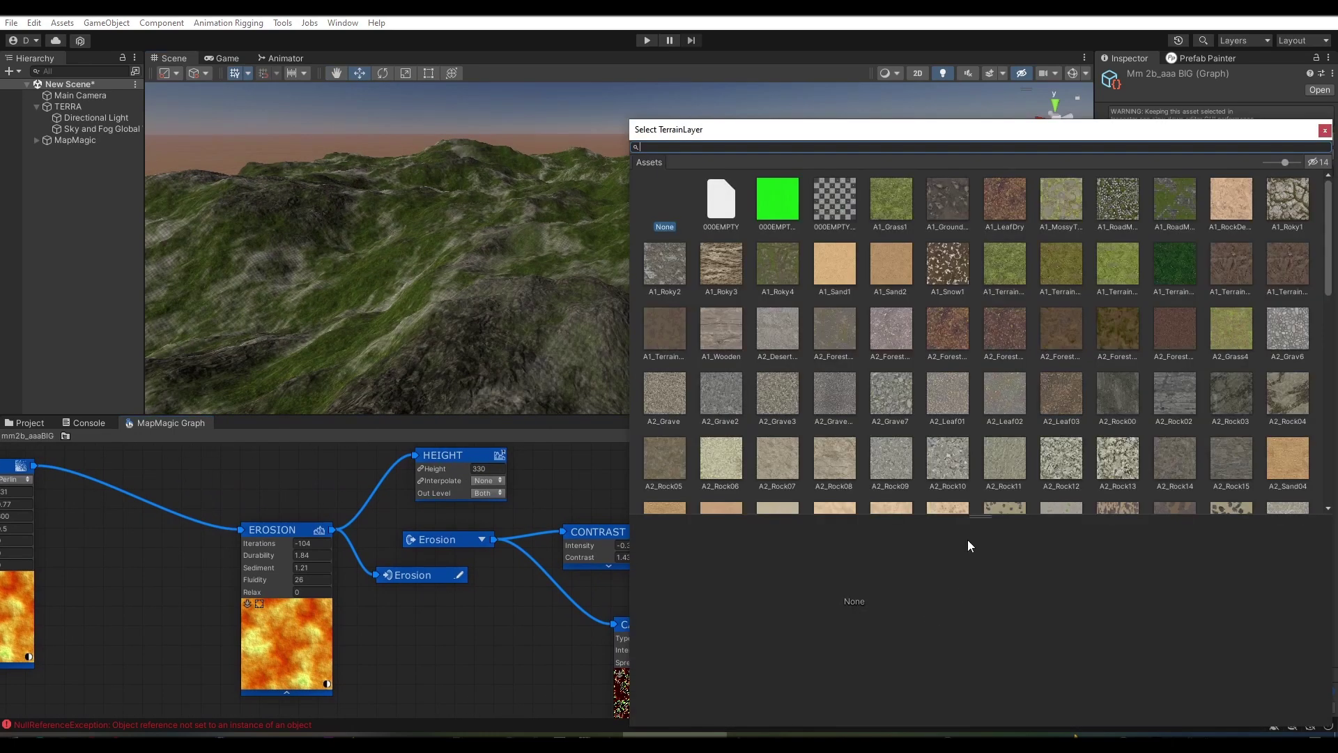
left_click(835, 460)
left_click(1324, 130)
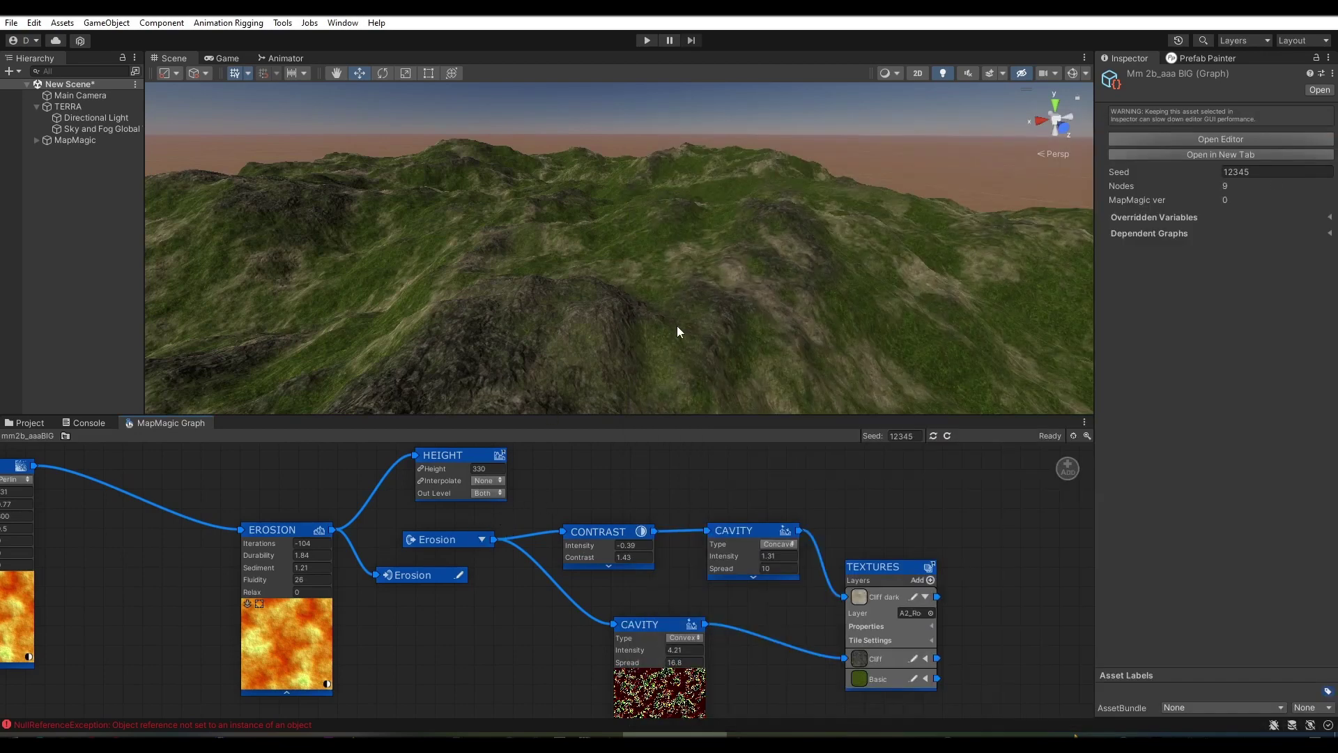
mouse_move(680, 331)
right_mouse_down()
mouse_move(517, 252)
mouse_move(757, 271)
mouse_move(827, 357)
mouse_move(896, 344)
mouse_move(857, 365)
mouse_move(675, 305)
right_mouse_up()
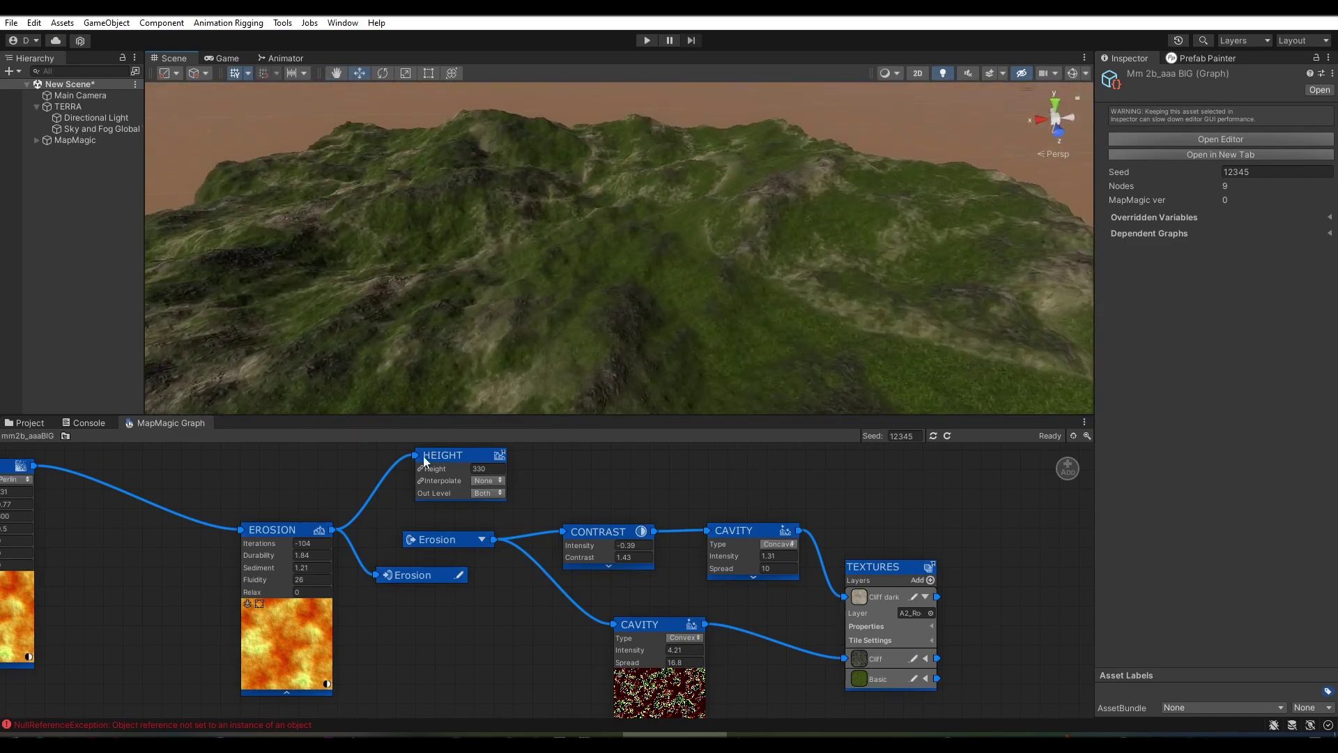
middle_click_drag(424, 456, 576, 472)
left_click_drag(402, 559, 411, 562)
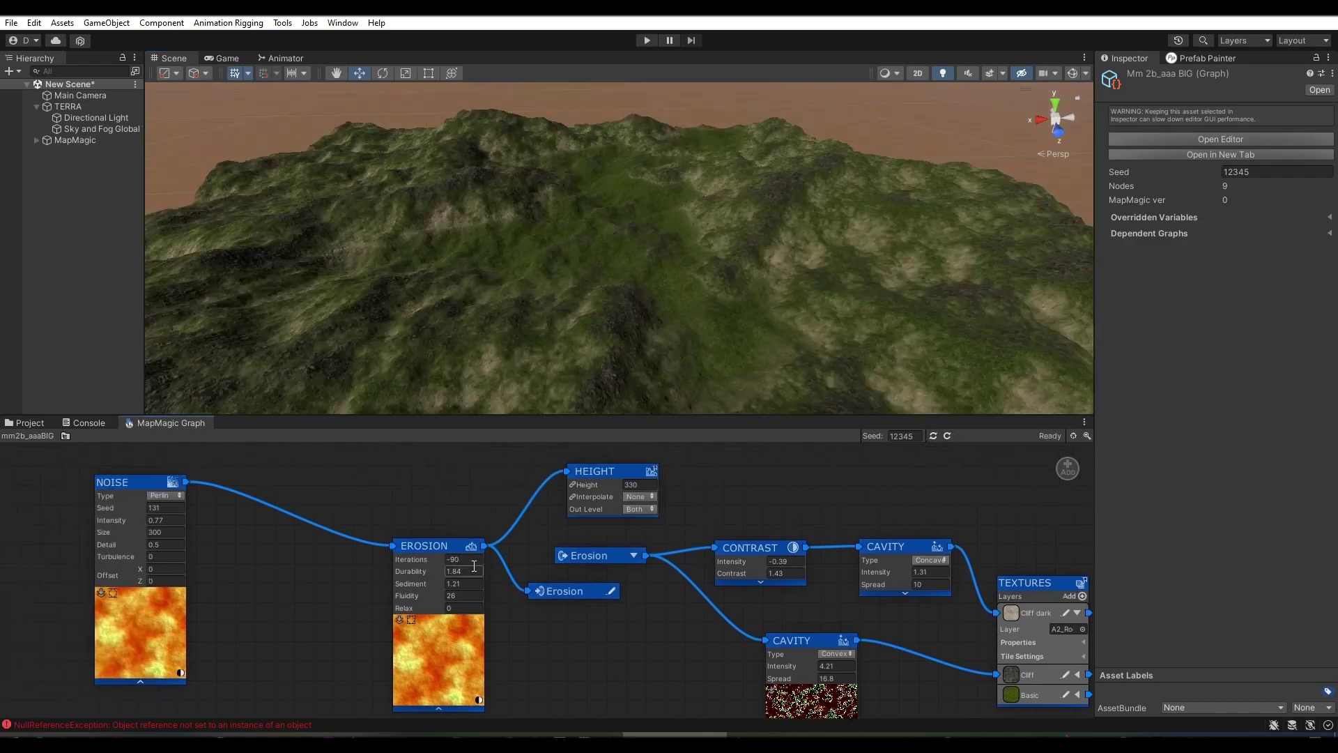
key("Return")
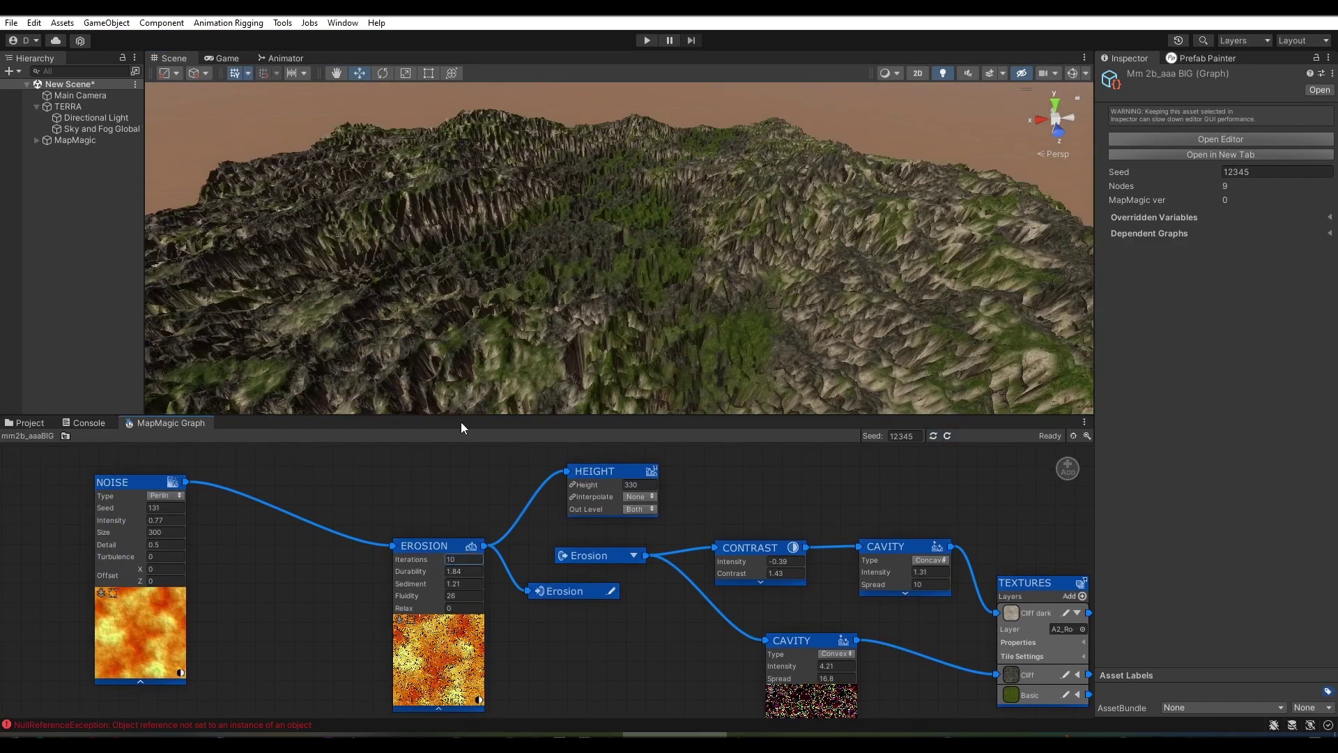
left_click_drag(411, 559, 403, 560)
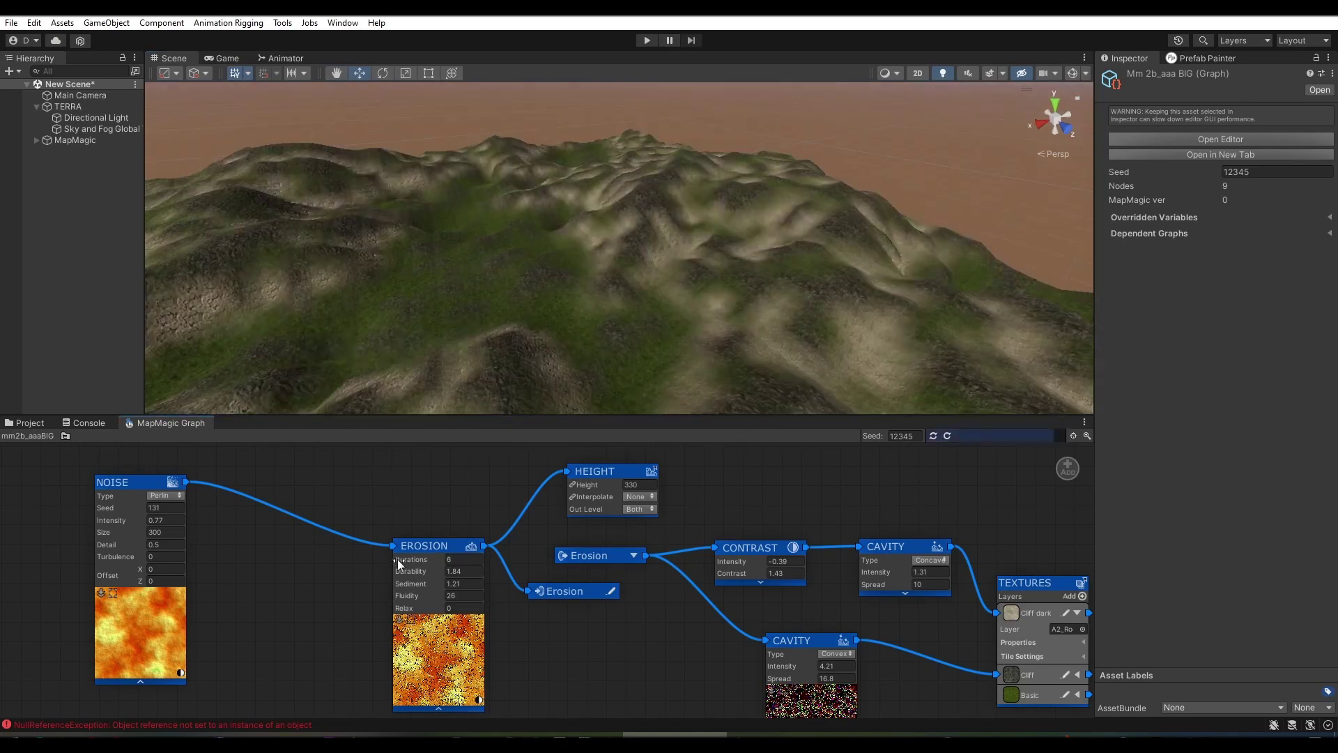
right_click_drag(308, 349, 364, 302)
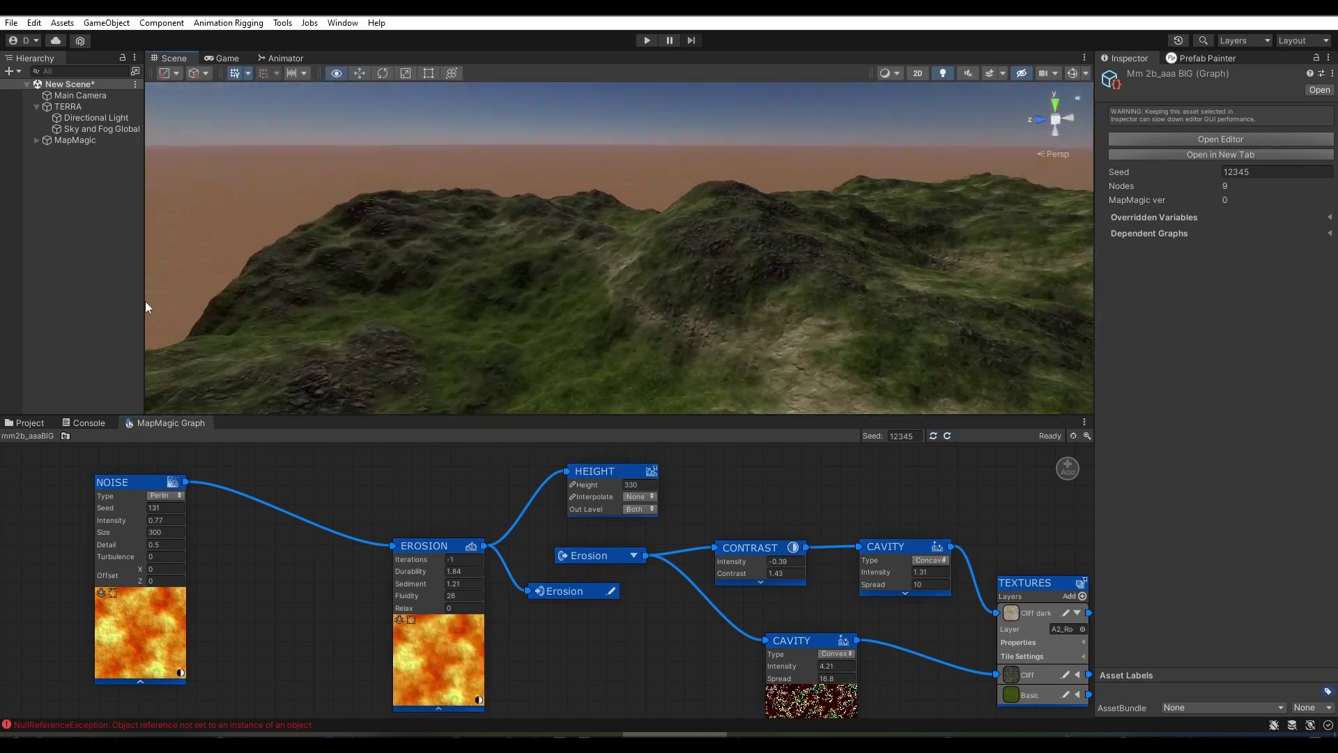
left_click_drag(109, 526, 202, 526)
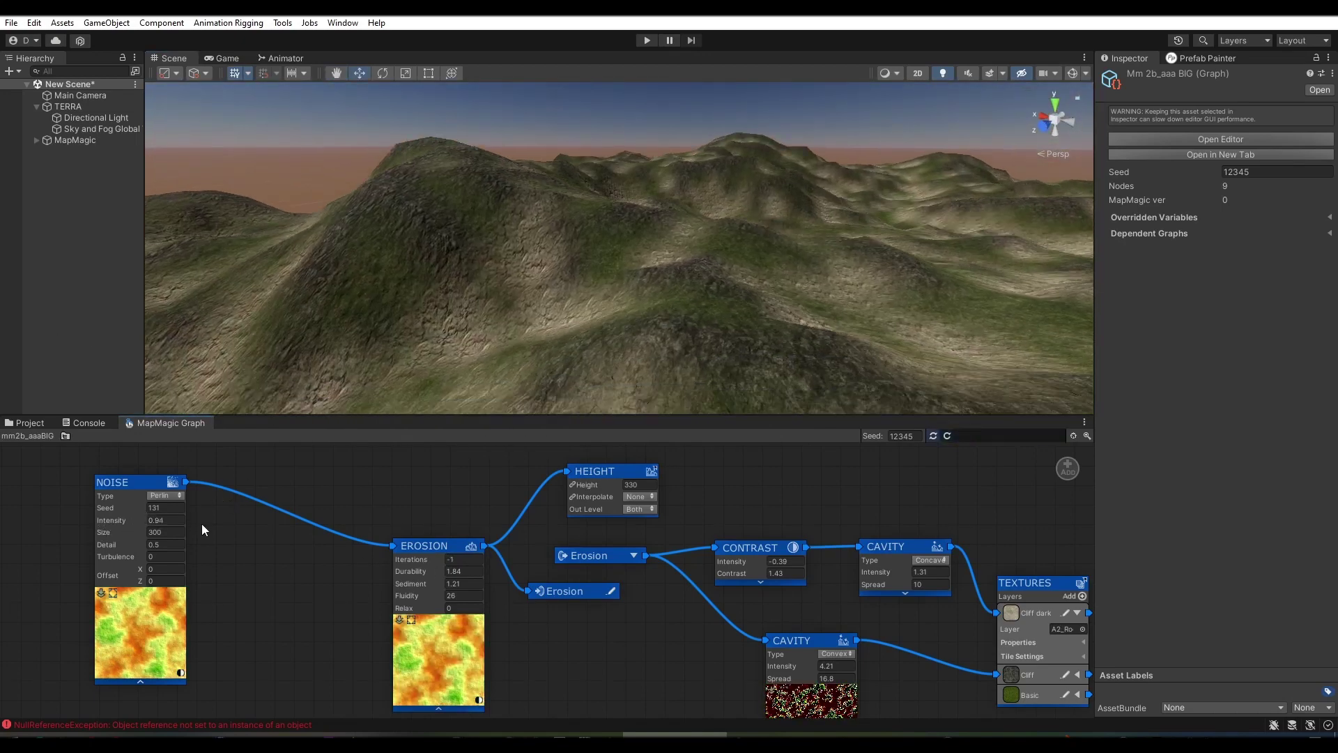
mouse_move(600, 302)
right_mouse_down()
mouse_move(456, 317)
mouse_move(934, 344)
right_mouse_up()
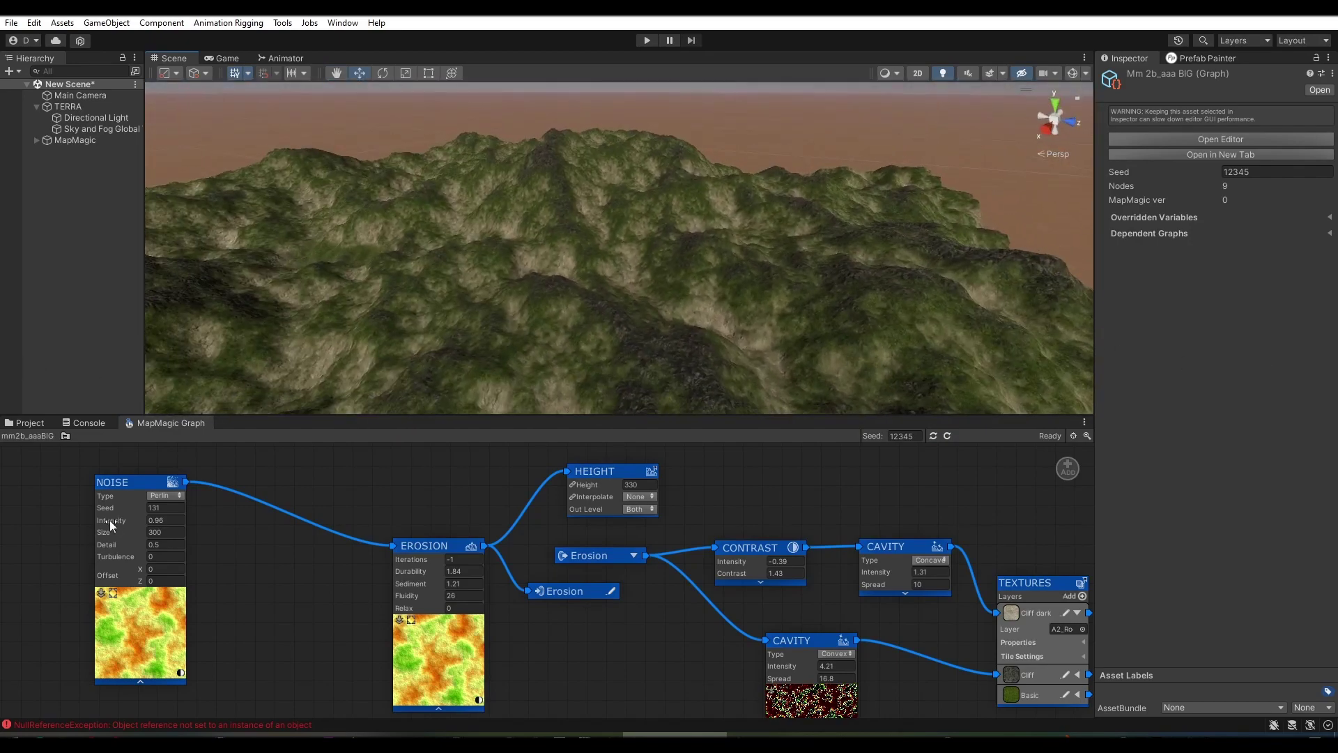
left_click_drag(111, 525, 314, 525)
mouse_move(630, 223)
right_mouse_down()
mouse_move(660, 234)
mouse_move(554, 235)
right_mouse_up()
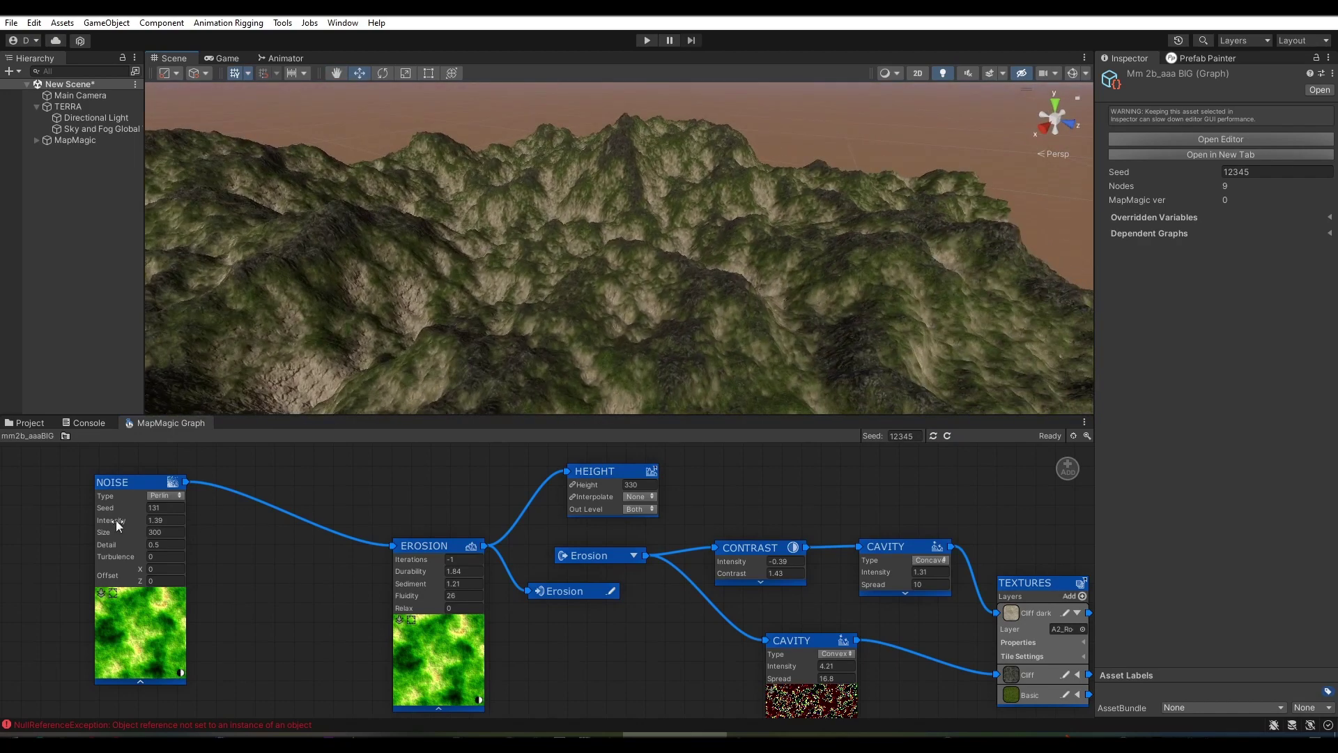
left_click_drag(119, 526, 28, 526)
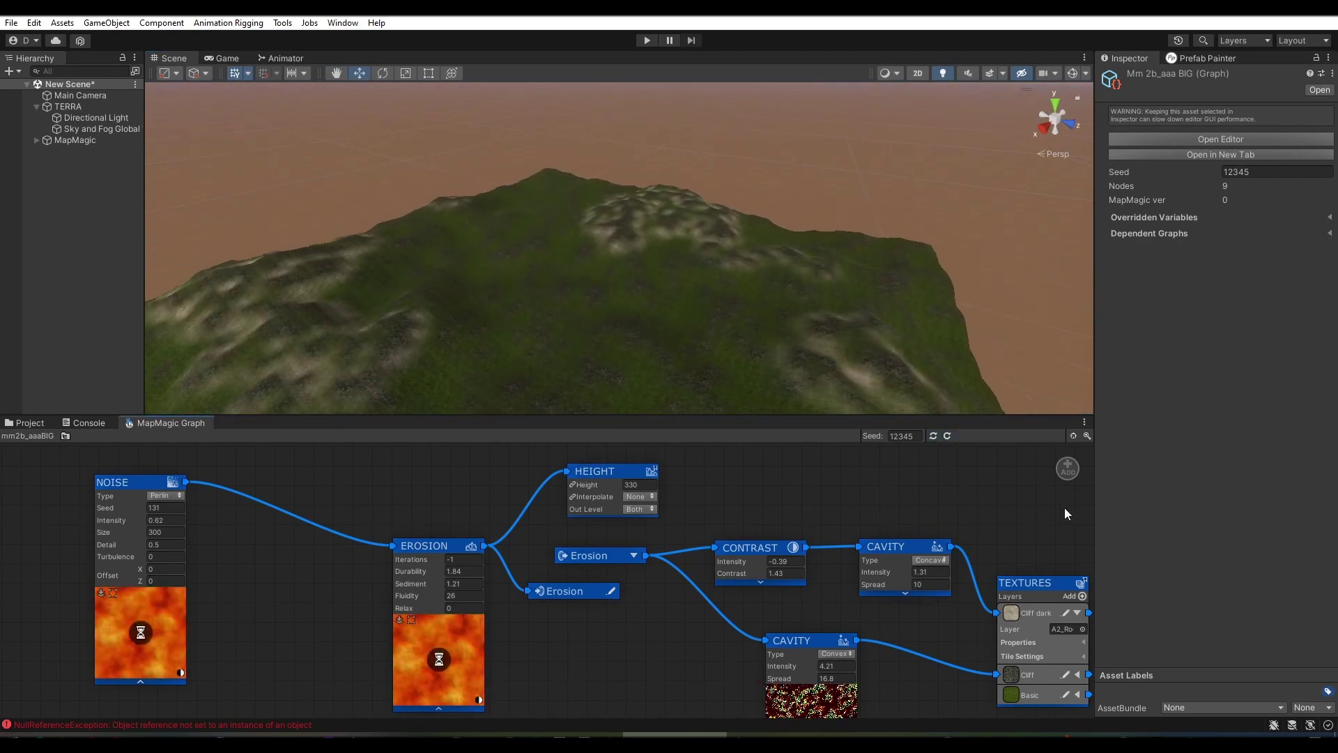
right_click_drag(606, 346, 669, 335)
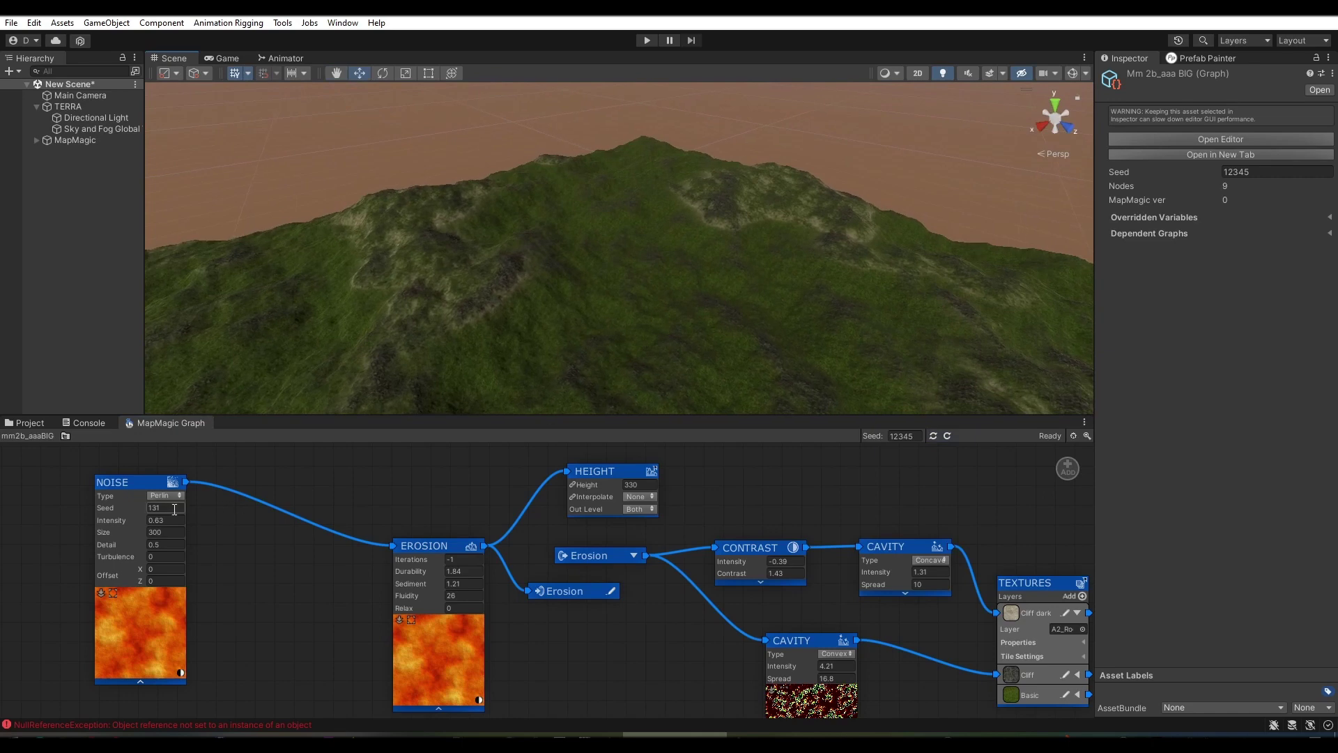
- Raise NOISE intensity to 0.83 and add a CURVE modifier node feeding into EROSION
left_click_drag(121, 526, 227, 511)
right_click(310, 565)
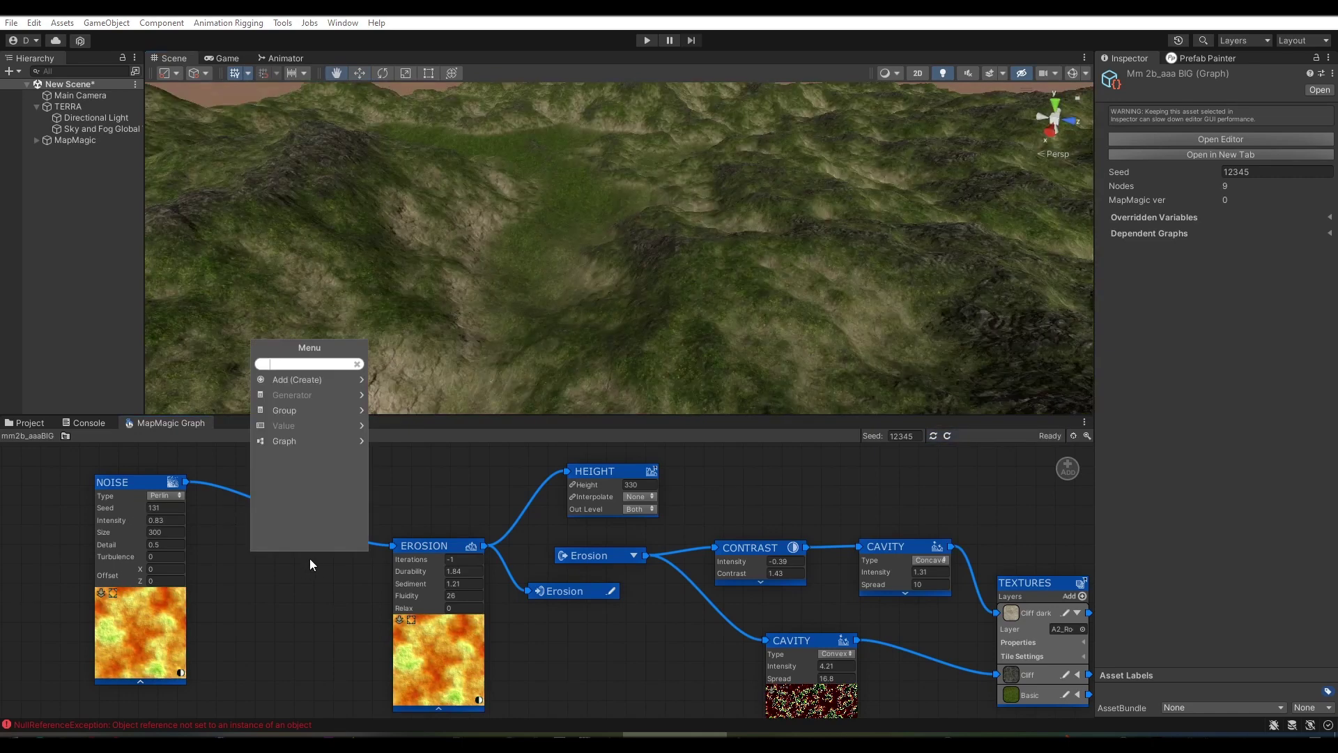
left_click(290, 383)
left_click(290, 384)
left_click(295, 397)
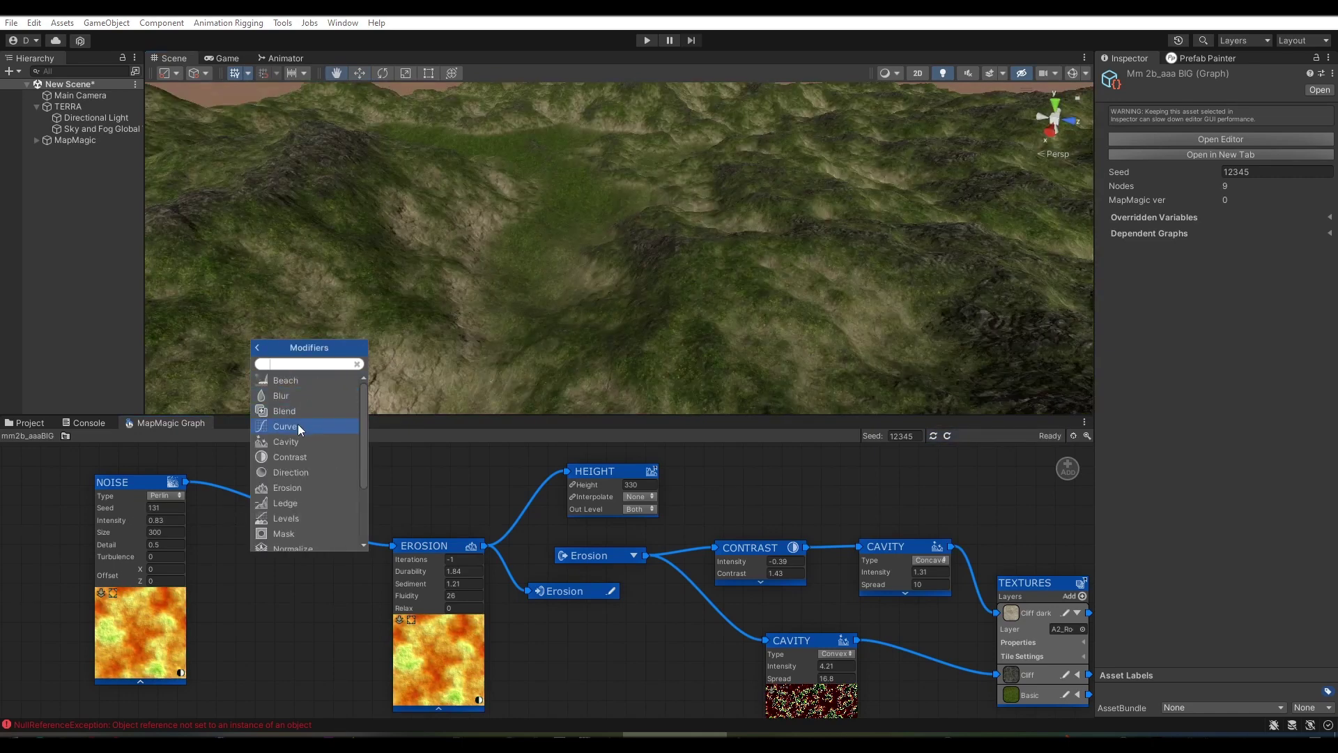
left_click(299, 426)
left_click_drag(186, 482, 251, 554)
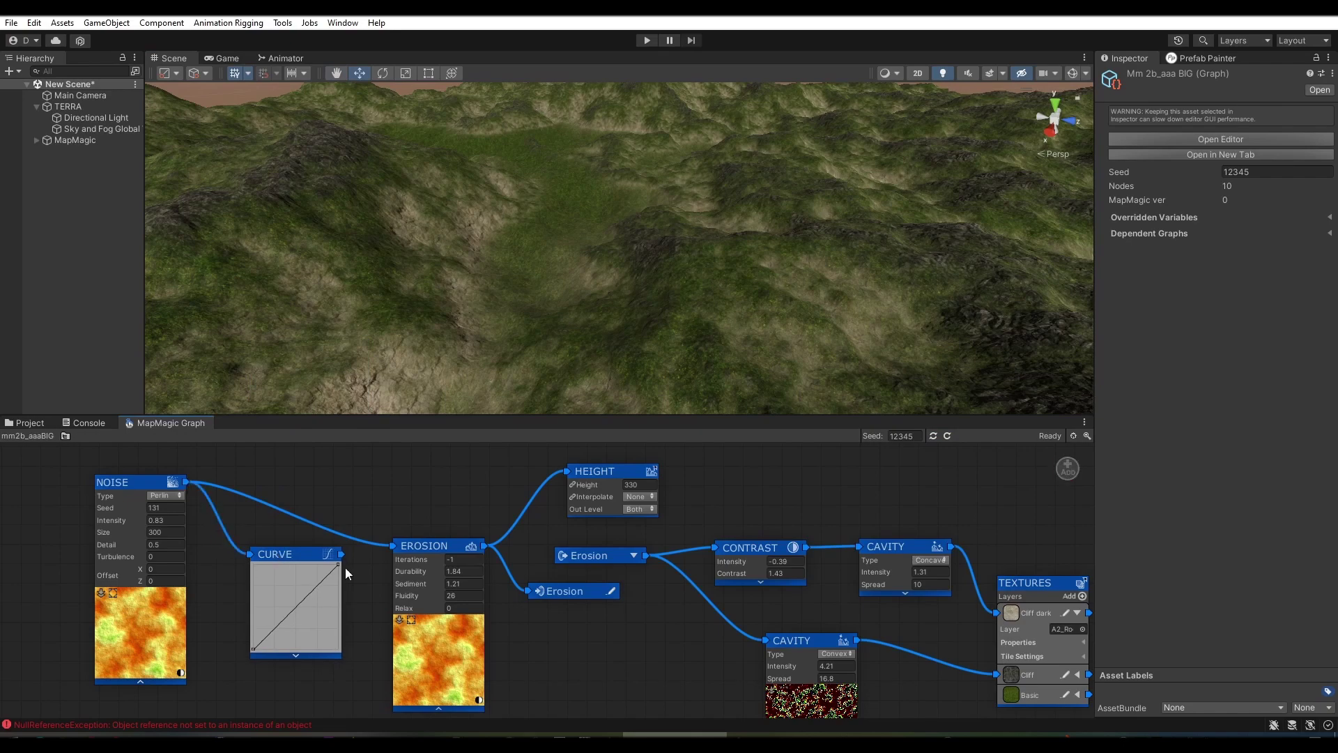
- Add and move control points on the CURVE to reshape the mountains
left_click_drag(574, 322, 530, 377, "alt")
left_click(310, 596)
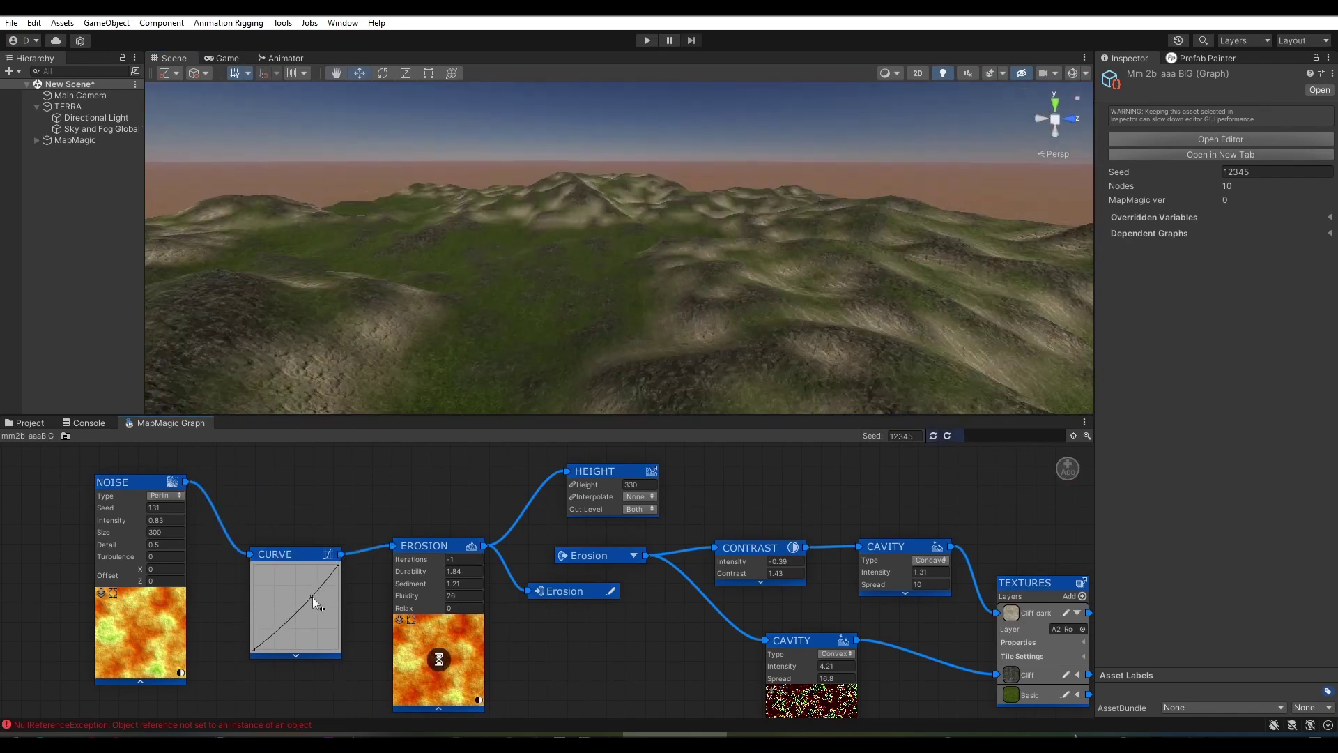
mouse_move(293, 608)
left_mouse_down()
mouse_move(277, 609)
mouse_move(332, 622)
left_mouse_up()
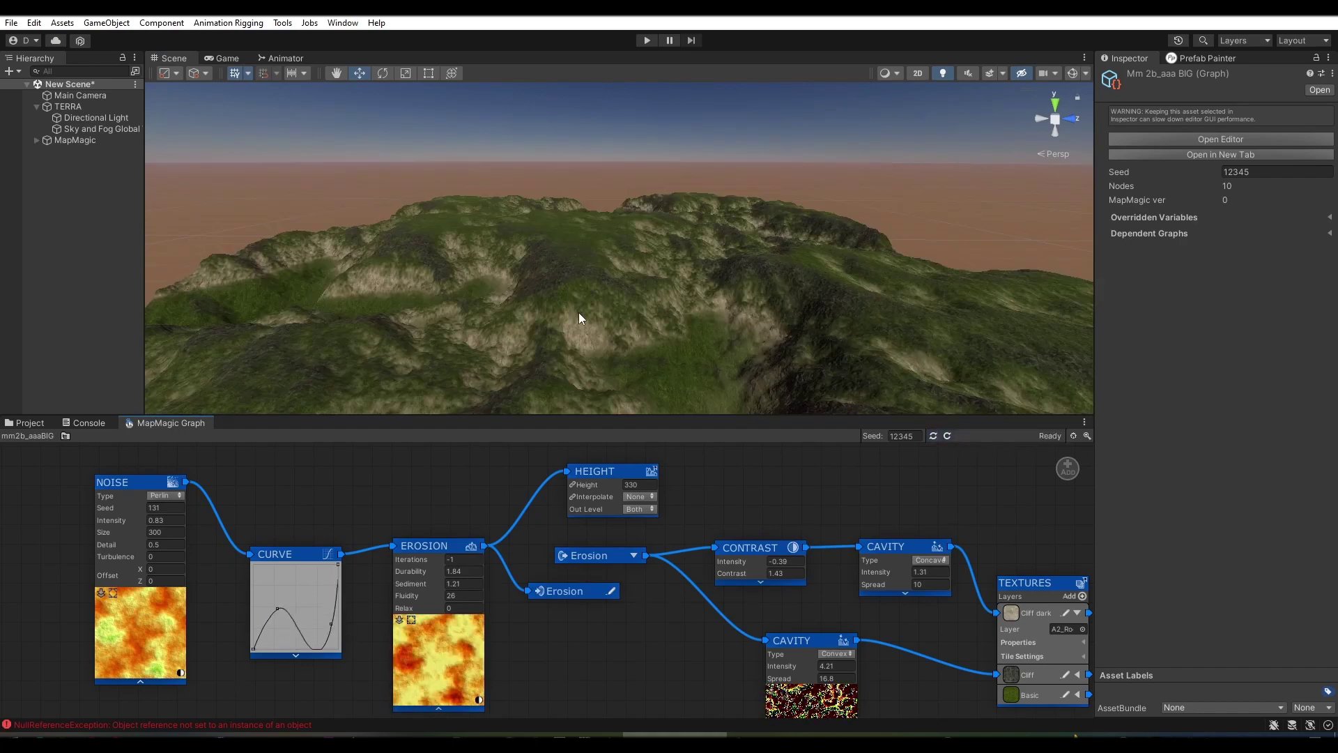
left_click_drag(582, 314, 562, 350, "alt")
mouse_move(278, 609)
left_mouse_down()
mouse_move(302, 601)
mouse_move(320, 617)
mouse_move(303, 581)
left_mouse_up()
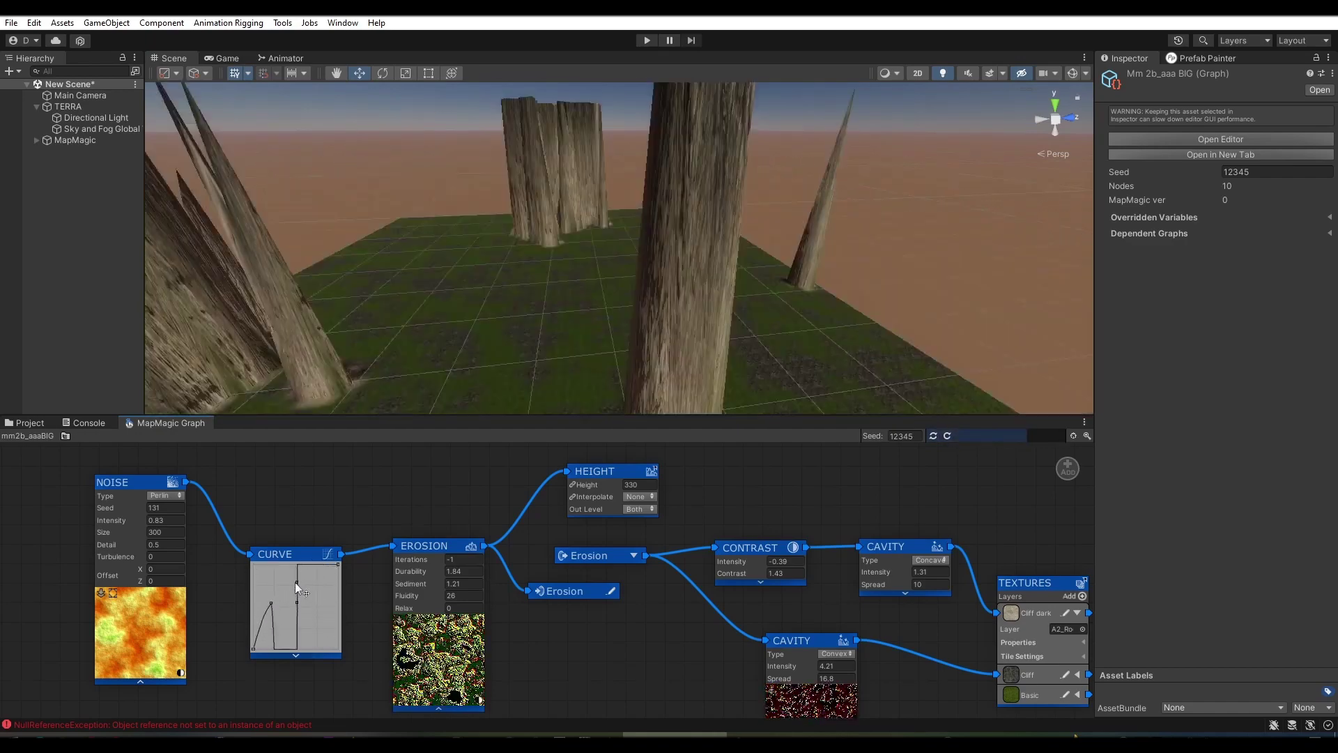
right_click_drag(514, 299, 401, 302)
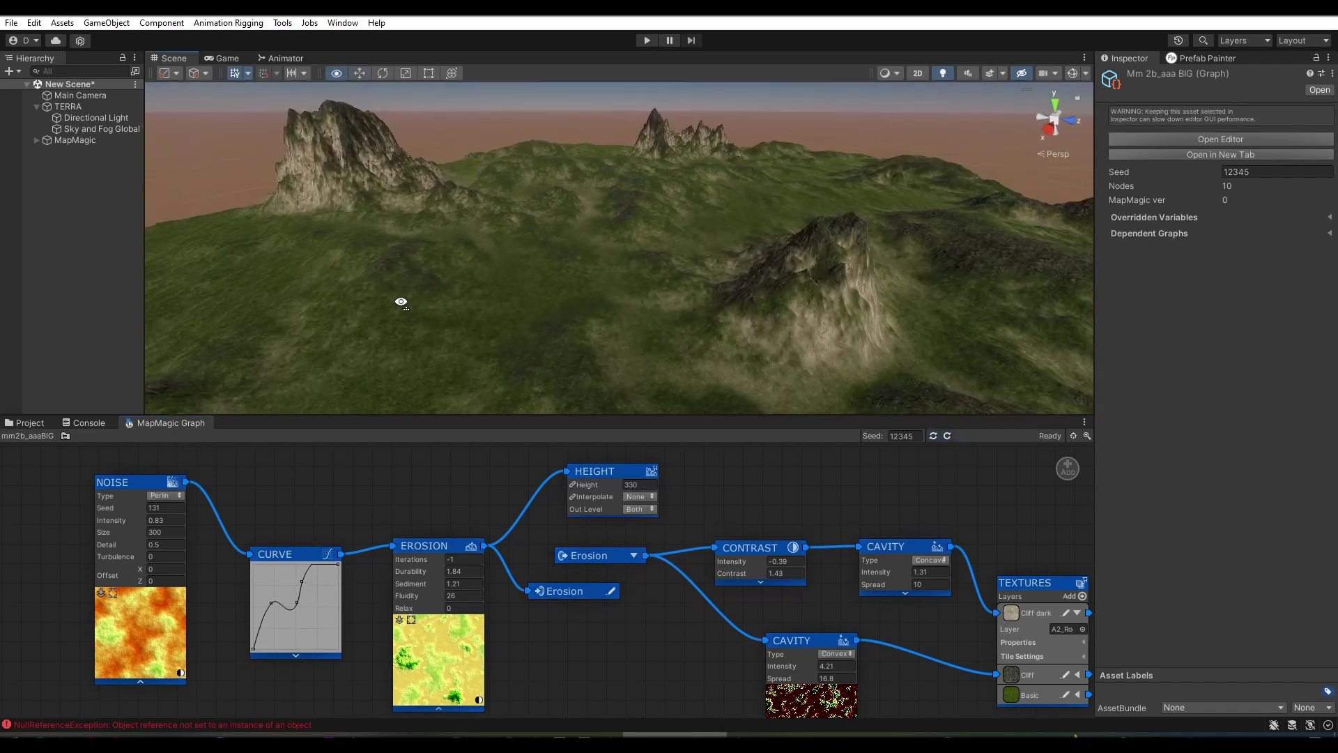
left_click(315, 572)
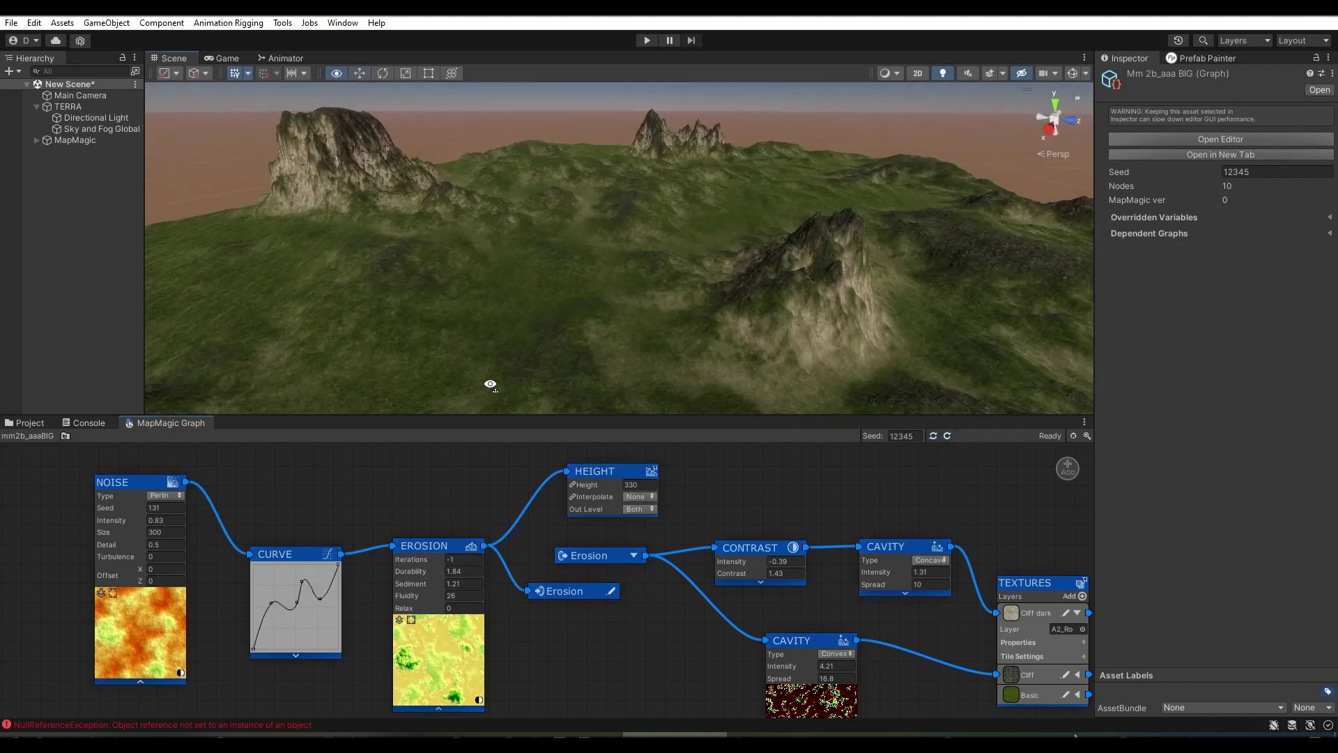
right_click_drag(492, 385, 557, 355)
mouse_move(302, 580)
left_mouse_down()
mouse_move(307, 596)
mouse_move(263, 592)
left_mouse_up()
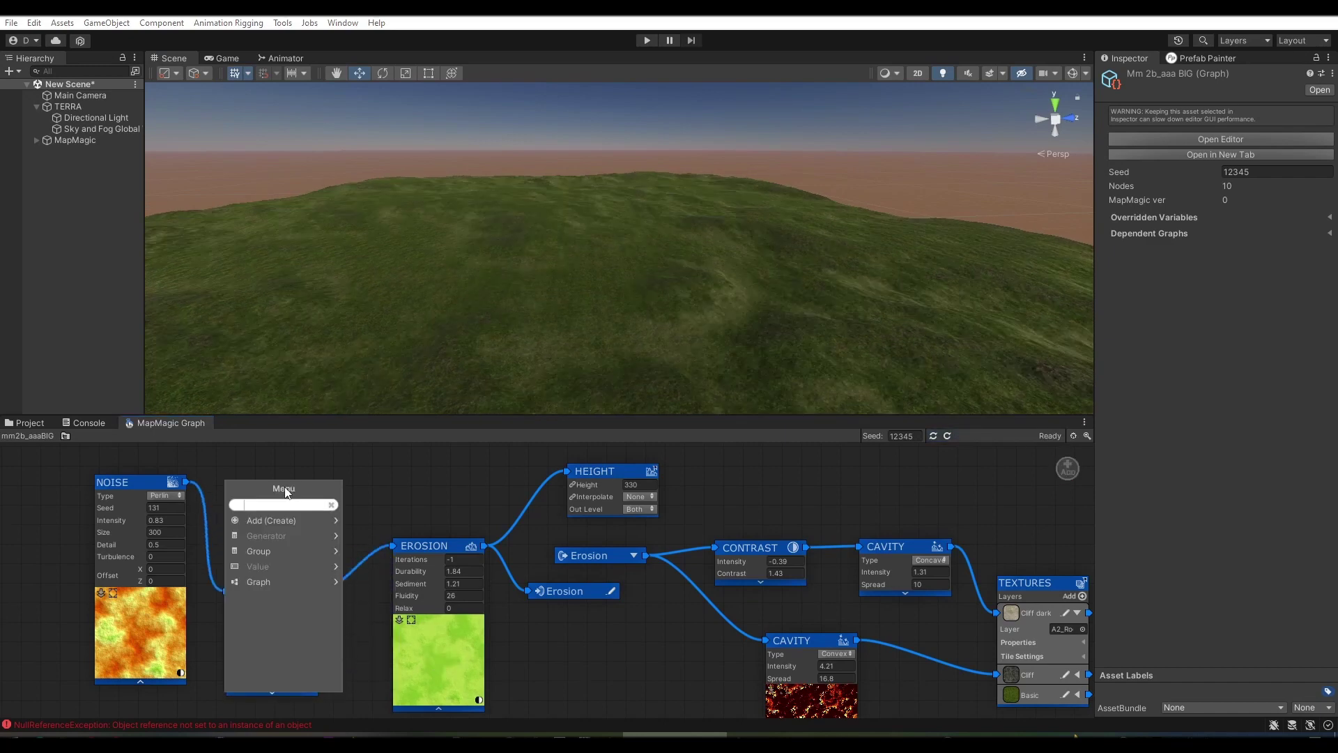
- Add a CONTRAST modifier node and route its output into EROSION
left_click(262, 522)
left_click(262, 525)
left_click(264, 533)
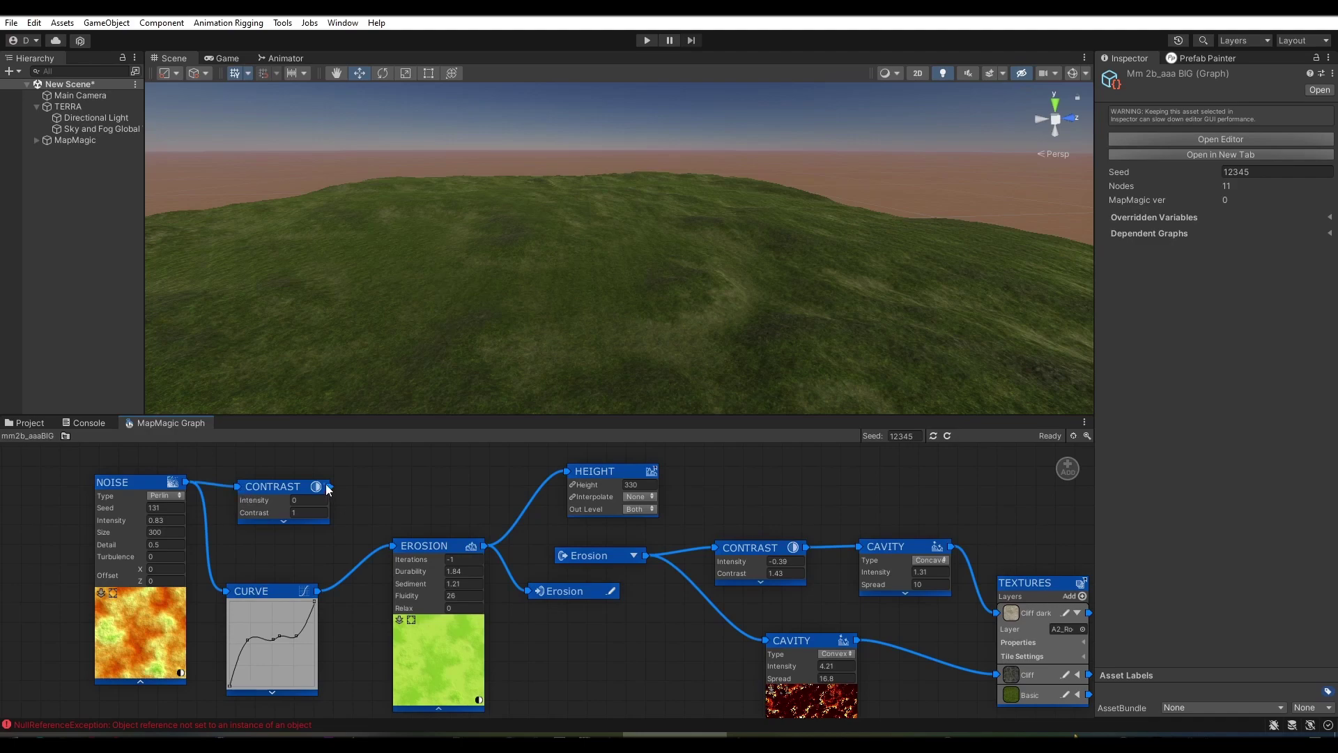
left_click_drag(328, 486, 394, 548)
- Set the CONTRAST node's intensity to -0.13 and contrast to 2.05
left_click_drag(256, 503, 147, 499)
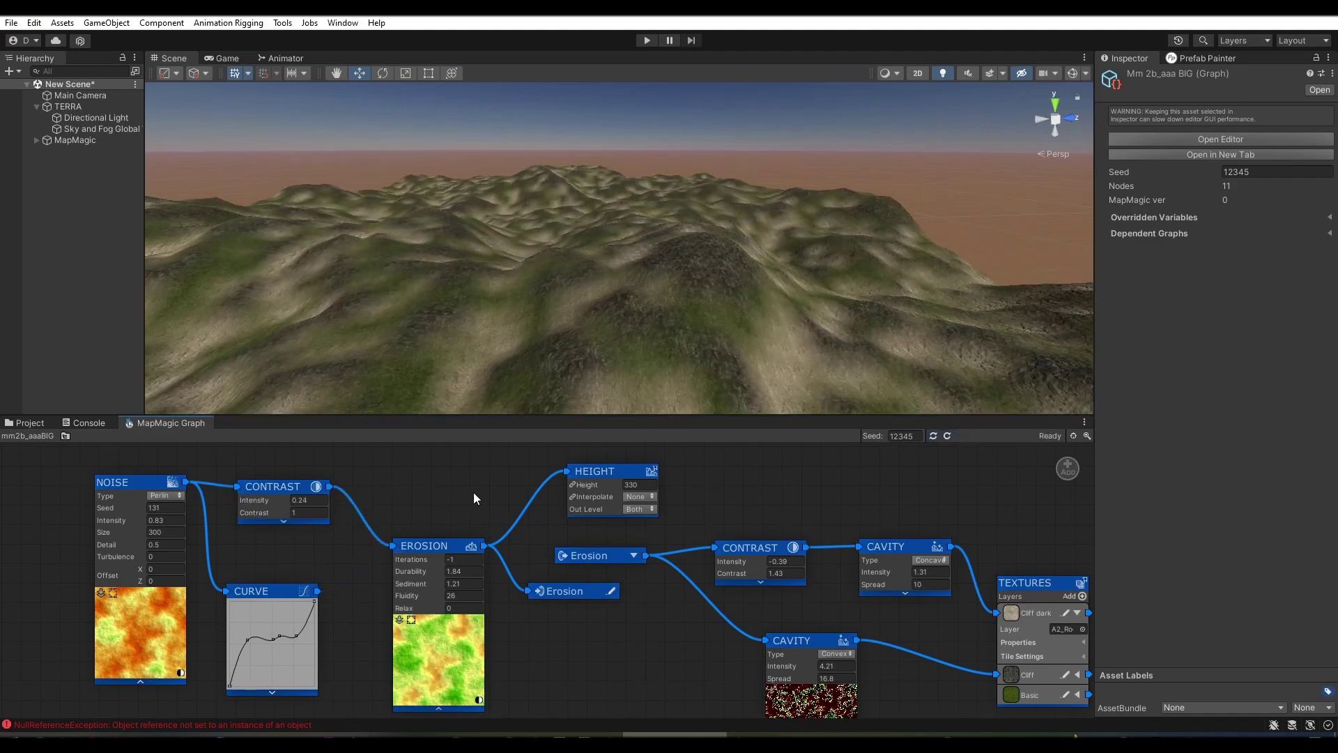
mouse_move(451, 405)
left_mouse_down("alt")
mouse_move(551, 291)
mouse_move(524, 299)
left_mouse_up("alt")
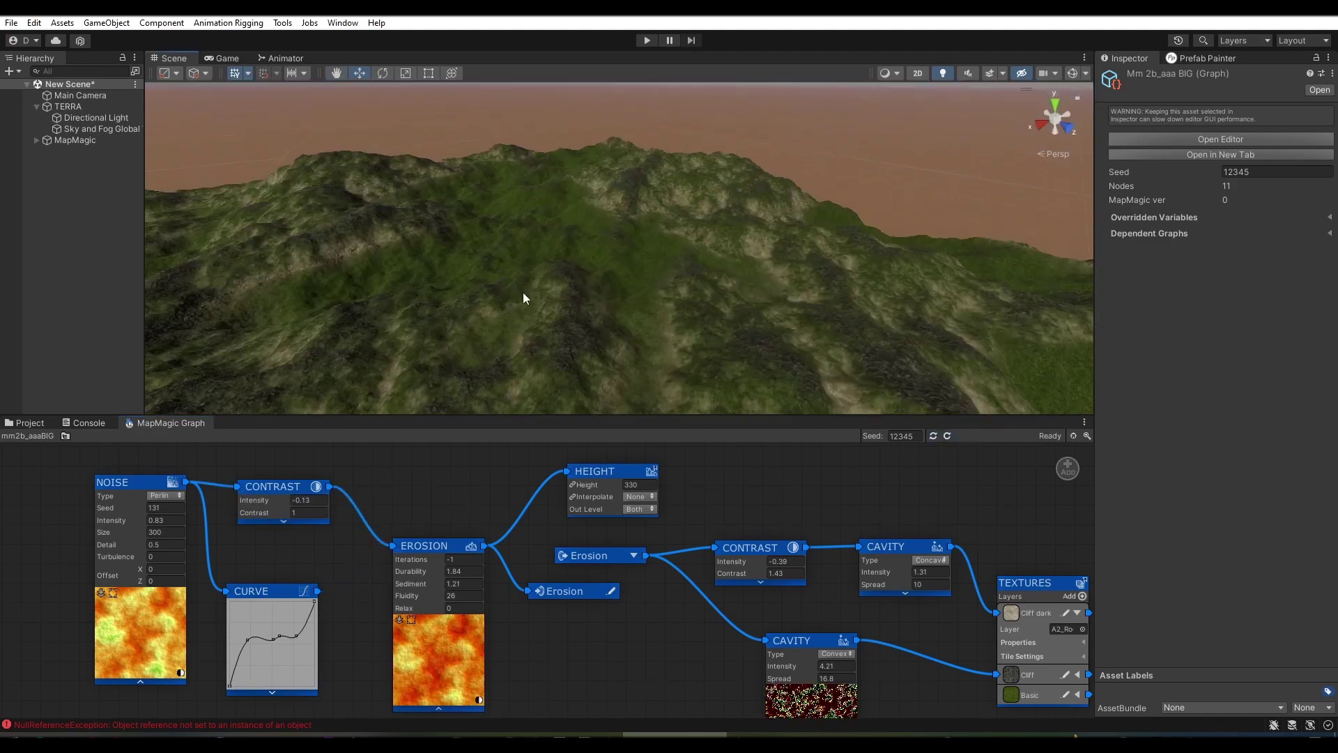
left_click_drag(253, 513, 328, 519)
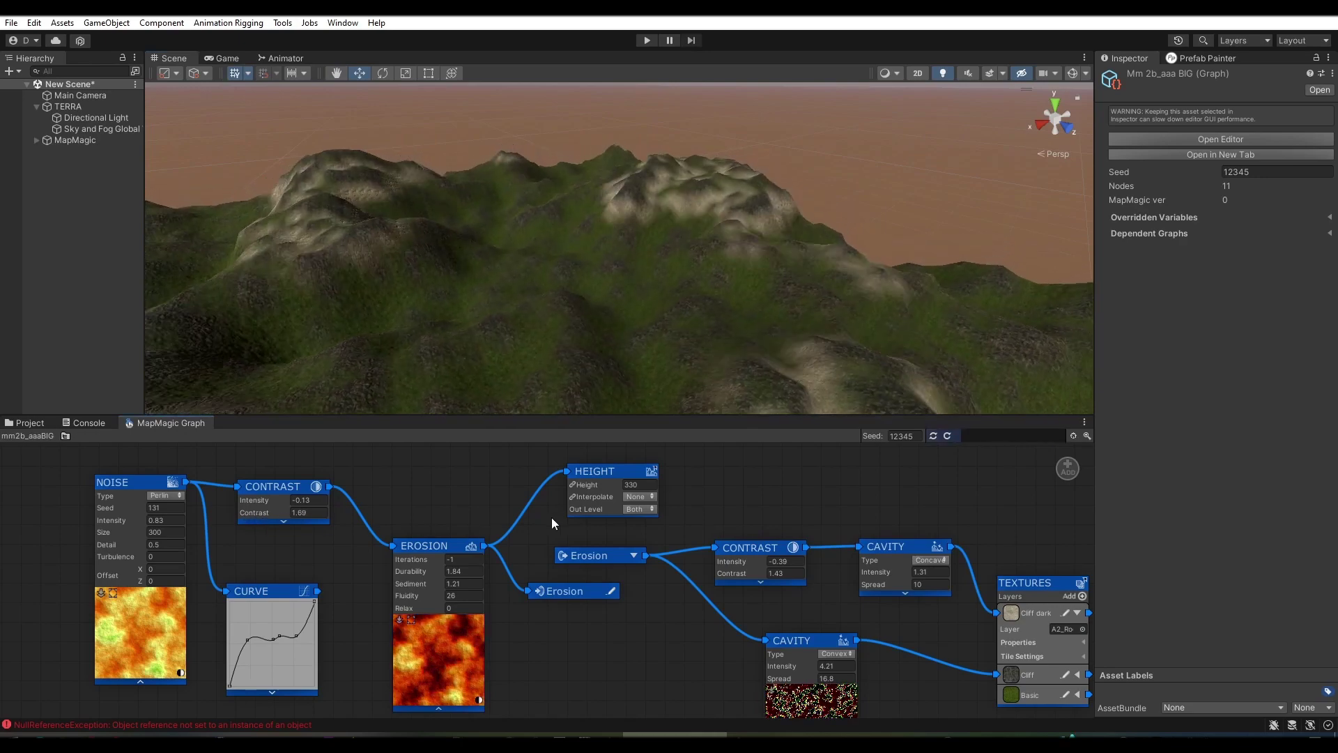
mouse_move(502, 289)
left_mouse_down("alt")
mouse_move(776, 347)
mouse_move(750, 480)
left_mouse_up("alt")
mouse_move(750, 479)
left_mouse_down("alt")
mouse_move(866, 418)
mouse_move(813, 349)
mouse_move(546, 274)
mouse_move(391, 251)
mouse_move(621, 254)
mouse_move(743, 234)
left_mouse_up("alt")
- Raise the texture CONTRAST node's intensity
middle_click_drag(795, 548, 710, 528)
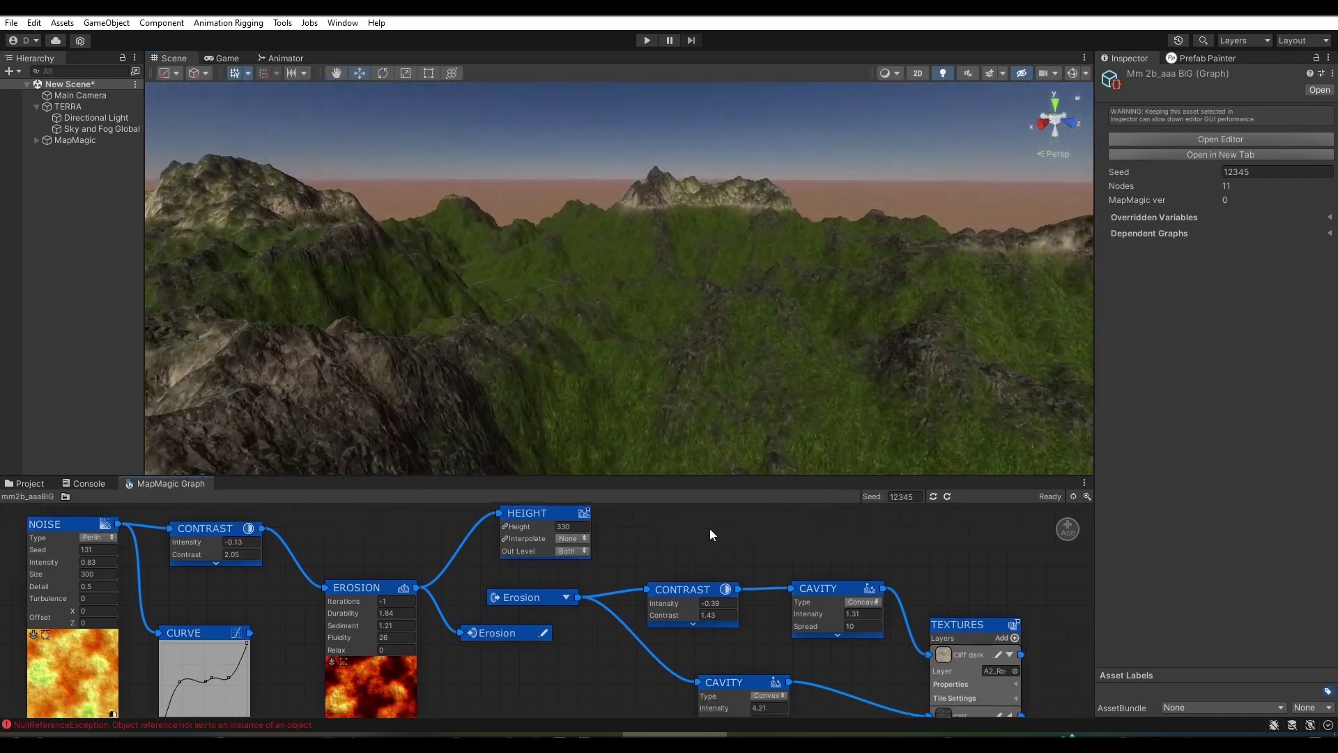
left_click_drag(651, 602, 902, 605)
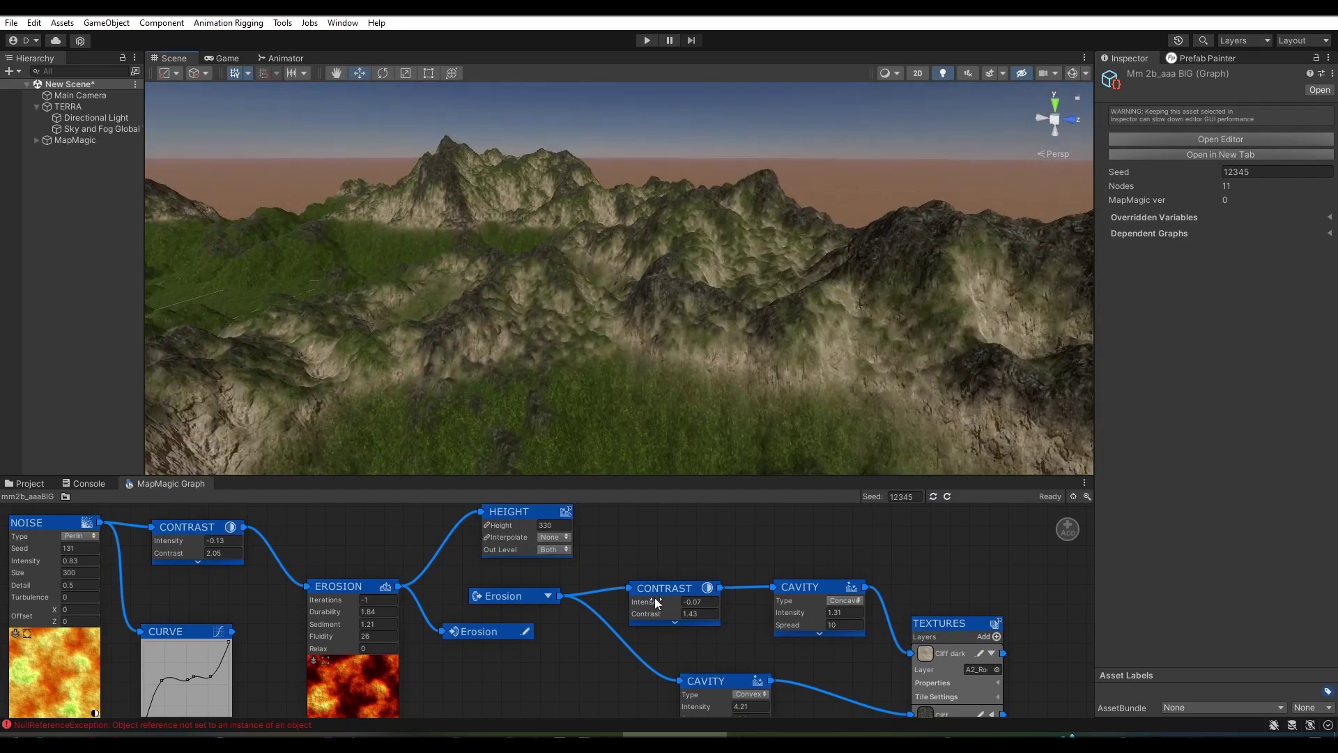
left_click_drag(655, 603, 836, 546)
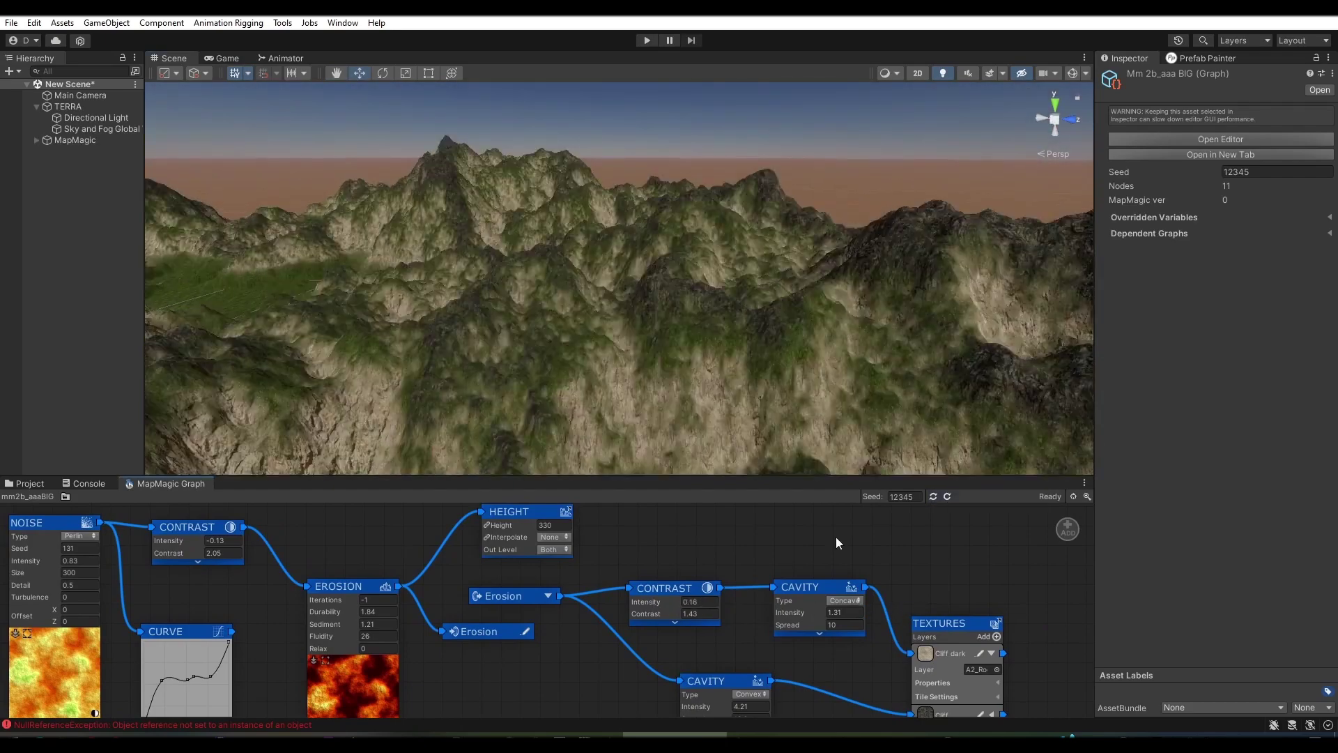
mouse_move(593, 334)
left_mouse_down("alt")
mouse_move(412, 313)
mouse_move(239, 349)
mouse_move(218, 323)
mouse_move(624, 321)
left_mouse_up("alt")
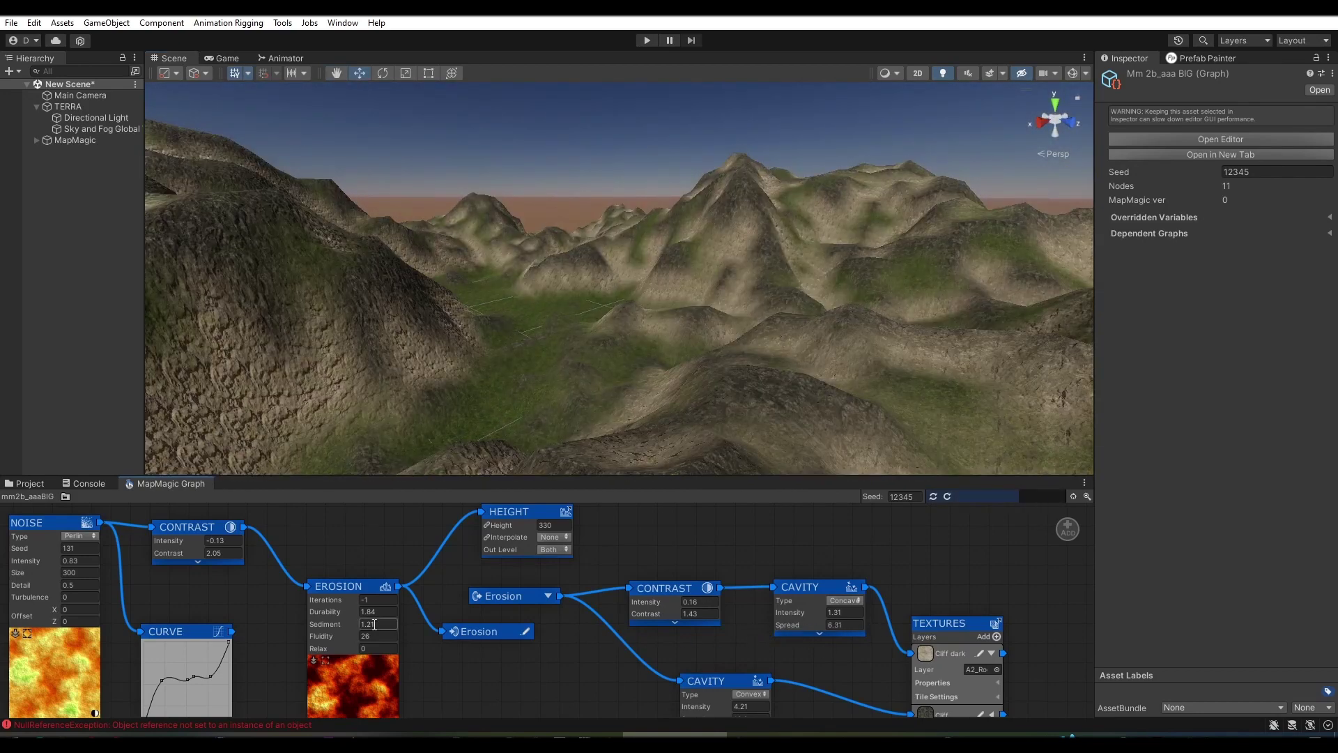
- Set upper CAVITY spread to 12.8 and lower CAVITY to intensity 3.96, spread 21.2
left_click_drag(784, 631, 687, 460)
middle_click_drag(772, 602, 721, 532)
left_click_drag(659, 640, 649, 644)
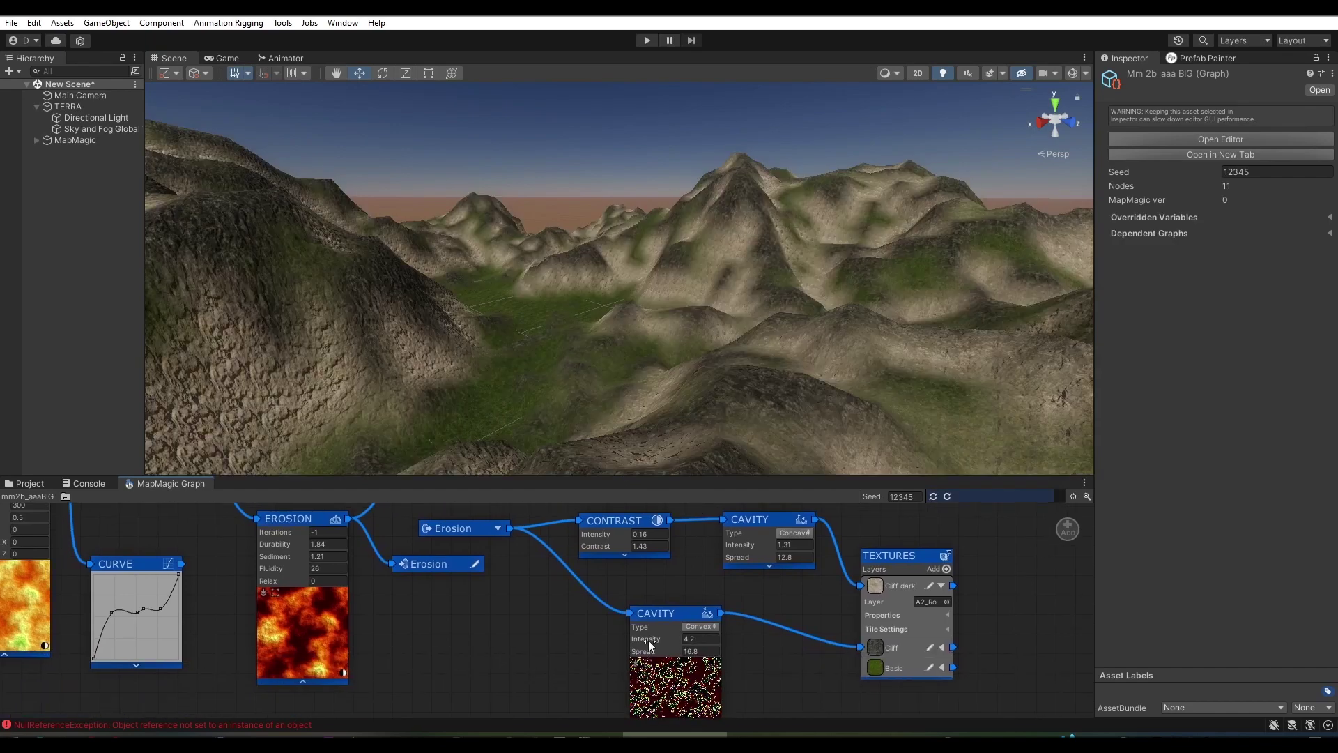
mouse_move(767, 658)
left_mouse_down()
mouse_move(697, 648)
mouse_move(606, 561)
mouse_move(717, 558)
left_mouse_up()
left_click(608, 554)
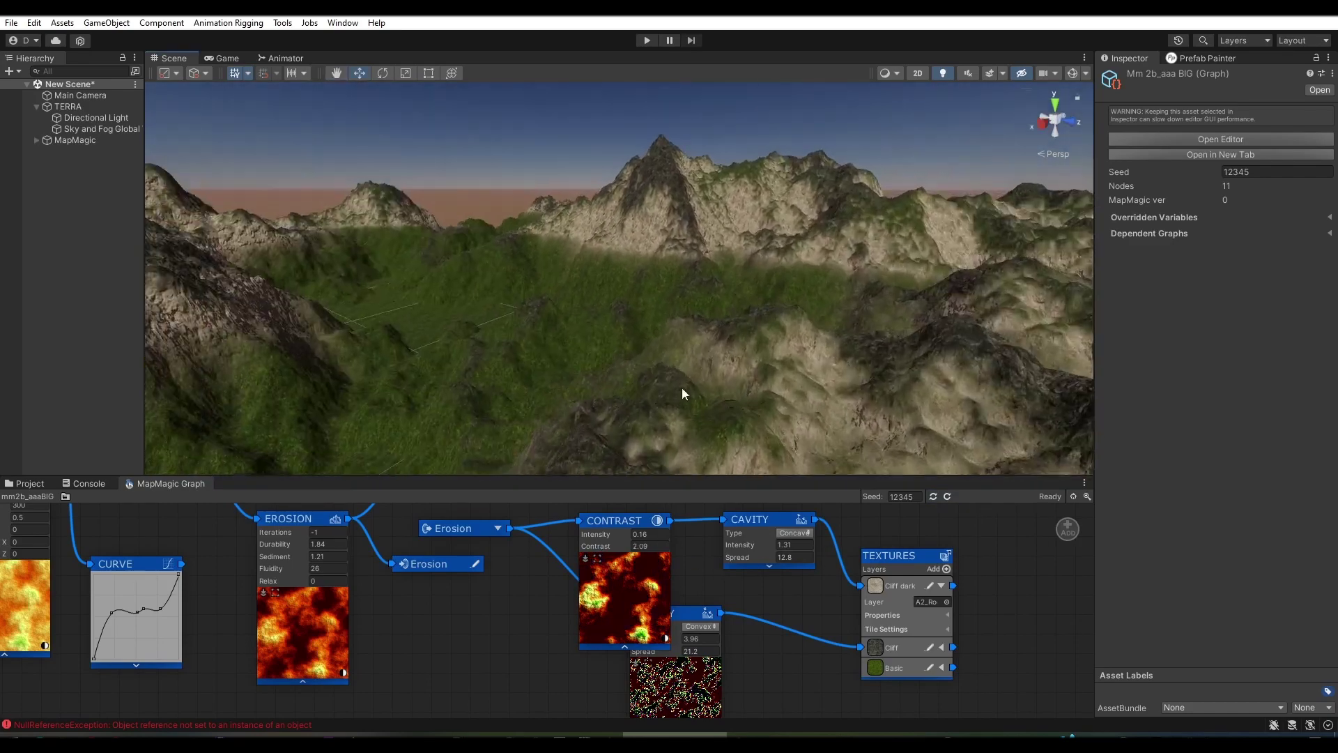
- Set EROSION fluidity to 25, relax to 0.23 and iterations to 0
mouse_move(771, 403)
left_mouse_down("alt")
mouse_move(49, 383)
mouse_move(509, 443)
mouse_move(664, 429)
left_mouse_up("alt")
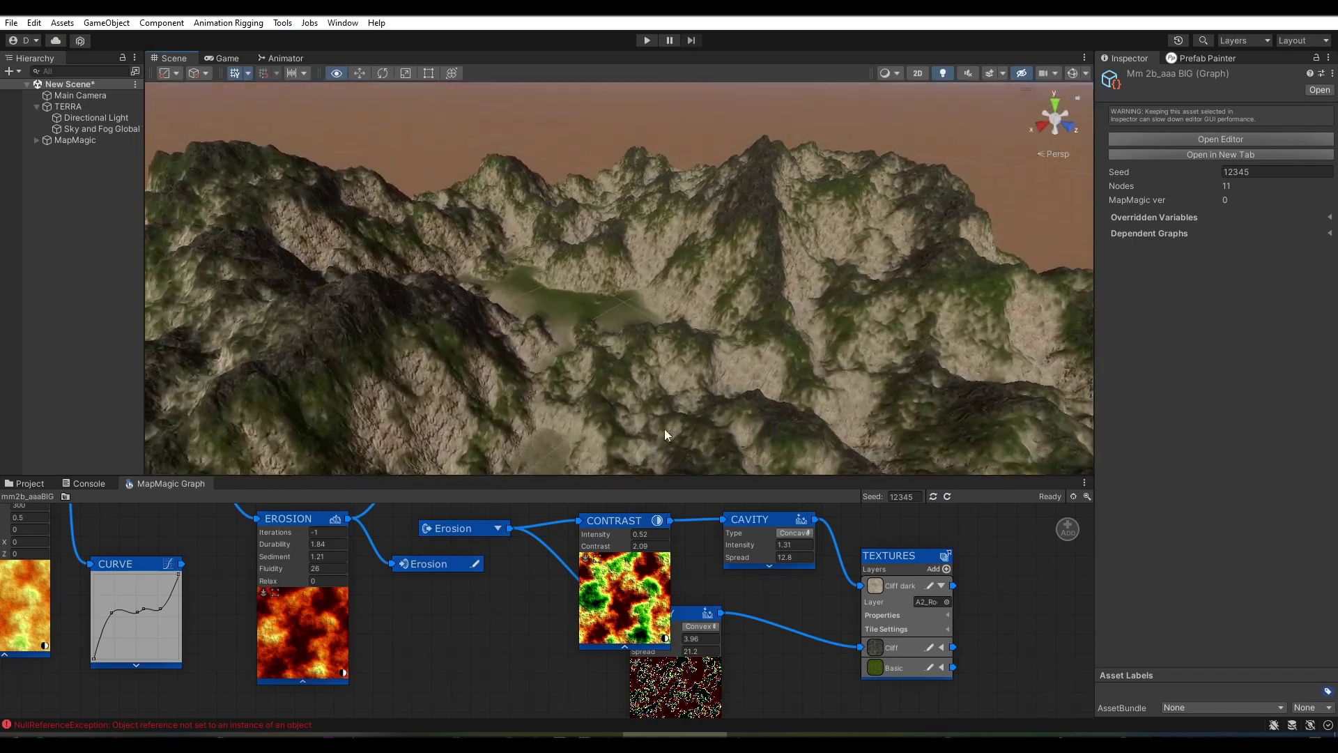
middle_click_drag(512, 566, 584, 583)
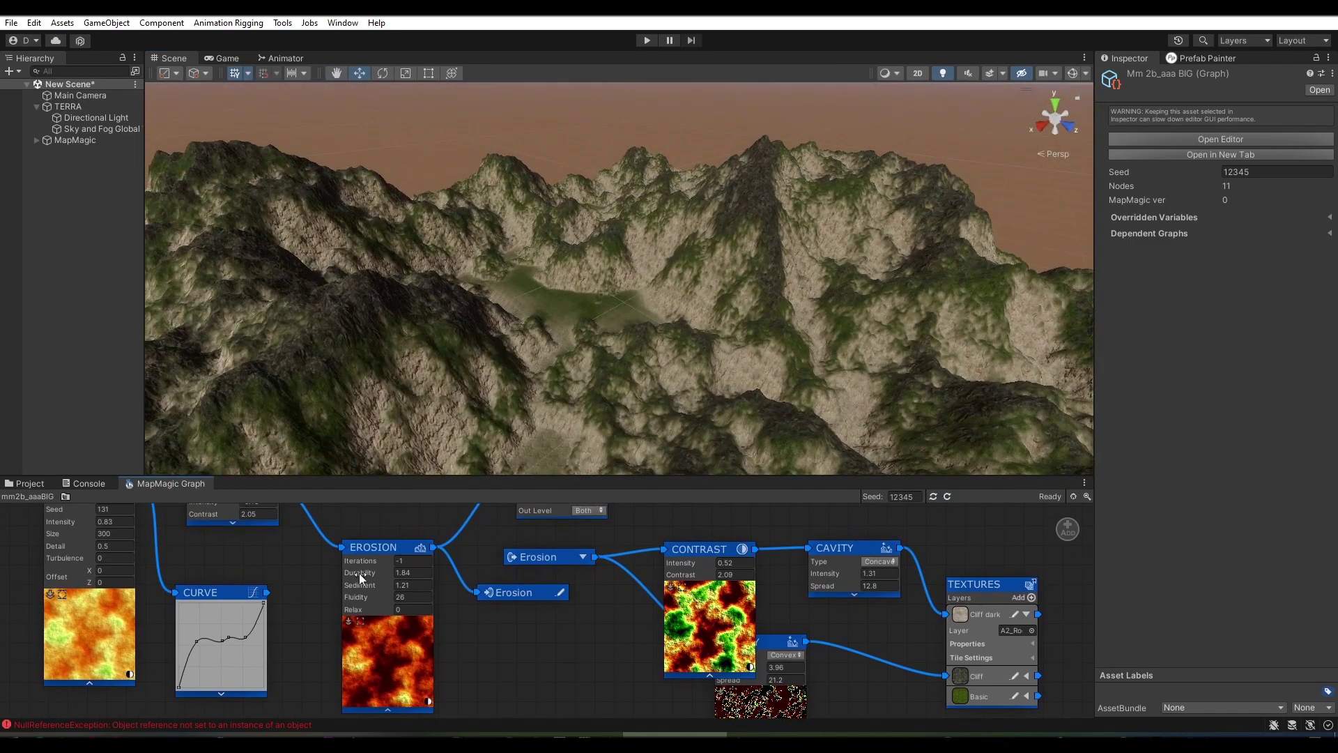
left_click_drag(362, 597, 368, 596)
mouse_move(590, 400)
left_mouse_down("alt")
mouse_move(197, 364)
mouse_move(323, 596)
mouse_move(247, 601)
left_mouse_up("alt")
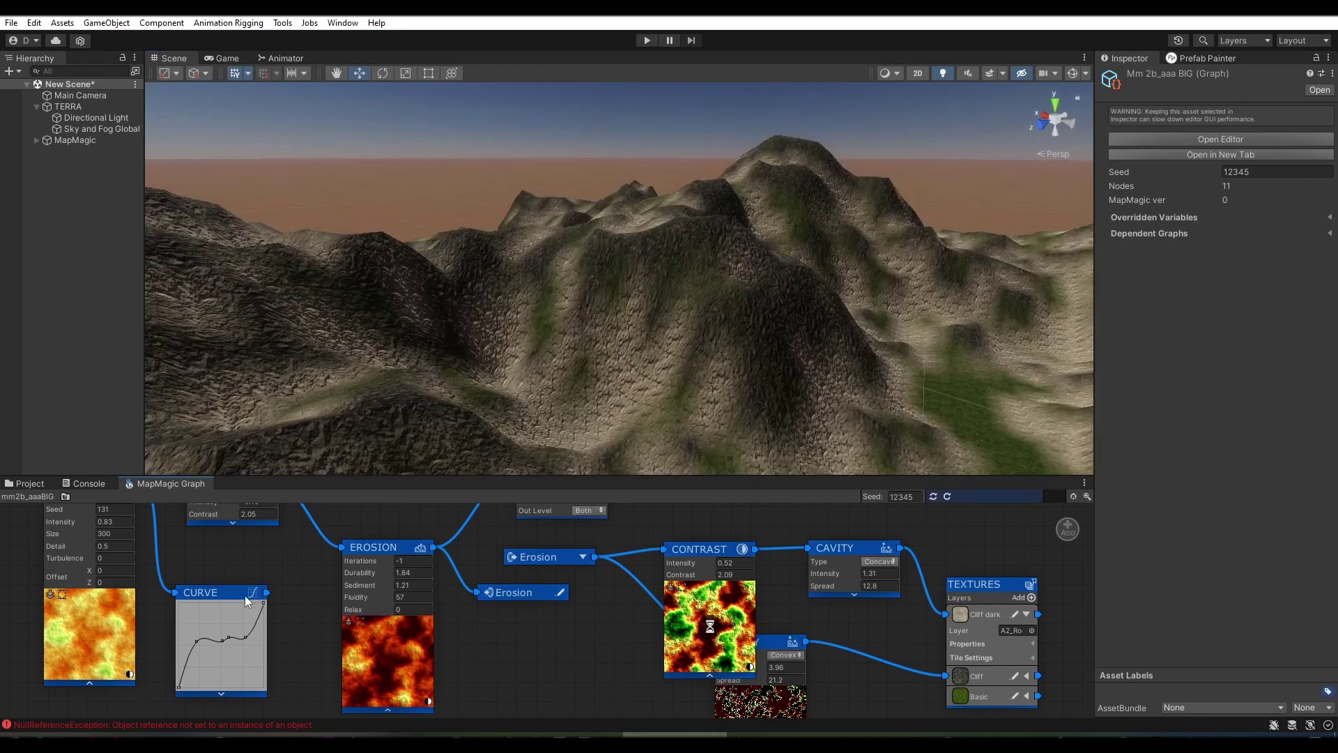
left_click_drag(105, 607, 709, 626)
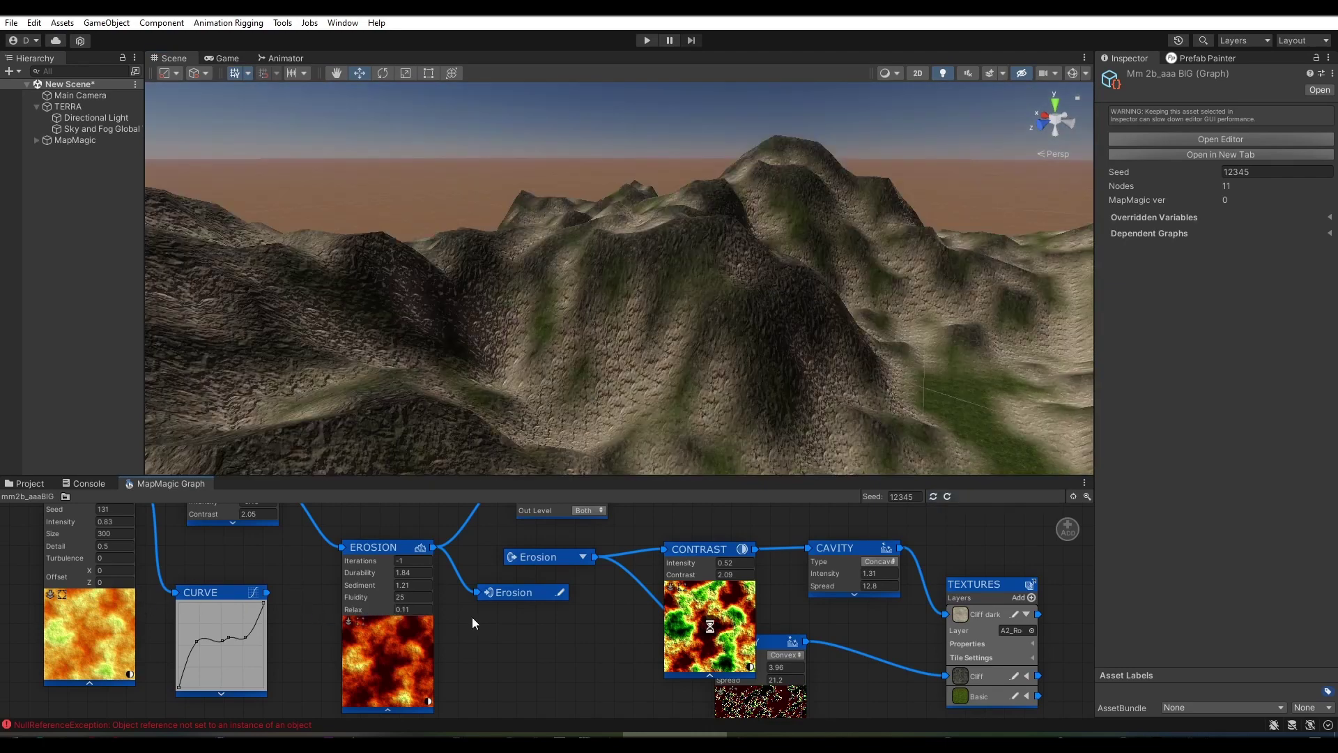
left_click_drag(648, 460, 759, 429, "alt")
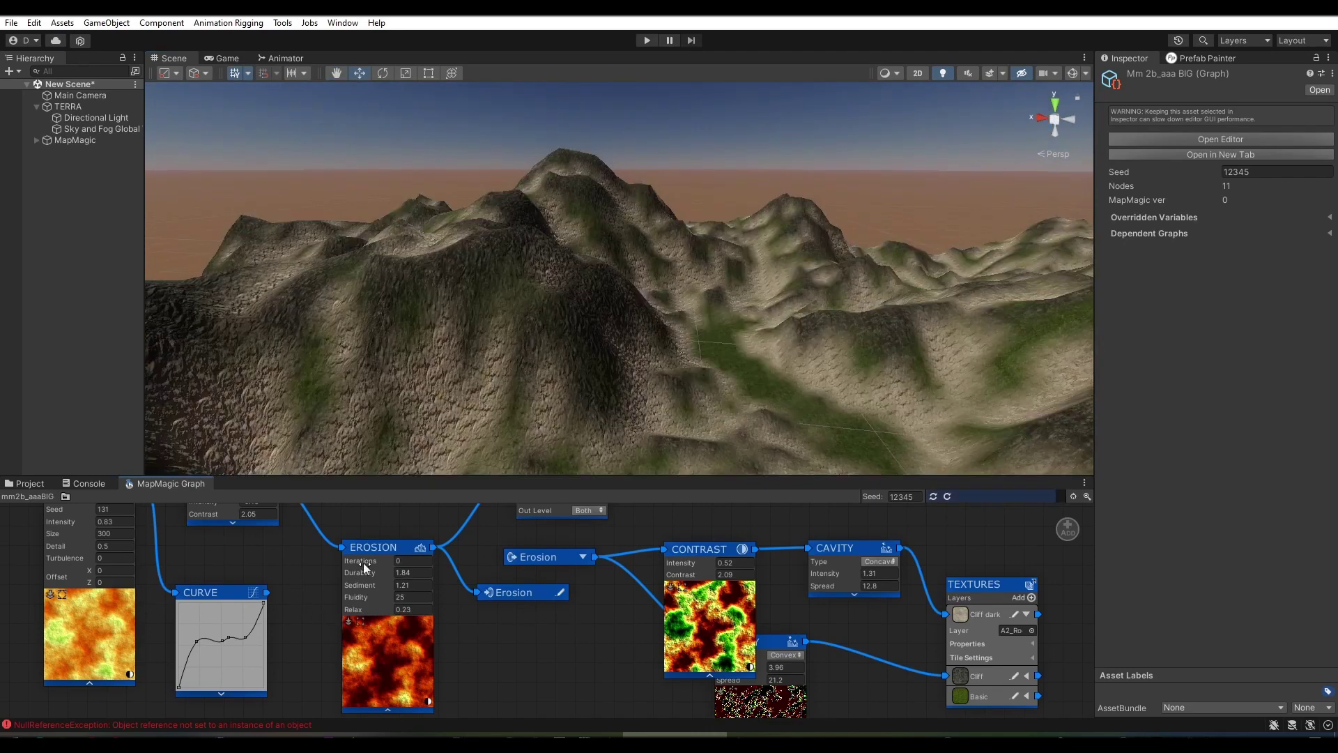
mouse_move(413, 566)
left_mouse_down()
mouse_move(441, 571)
mouse_move(305, 563)
left_mouse_up()
mouse_move(683, 418)
left_mouse_down("alt")
mouse_move(764, 420)
mouse_move(636, 411)
left_mouse_up("alt")
left_click_drag(364, 561, 357, 568)
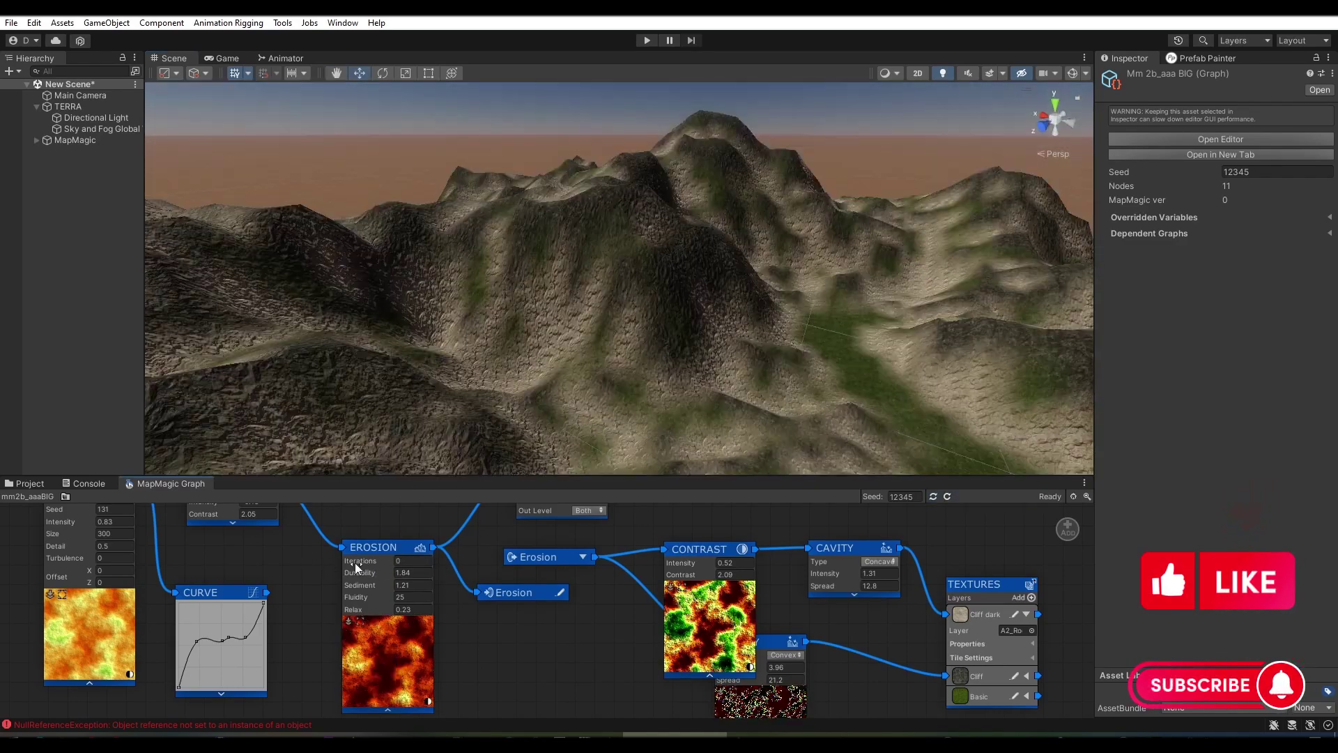
mouse_move(662, 411)
left_mouse_down("alt")
mouse_move(729, 401)
mouse_move(698, 423)
left_mouse_up("alt")
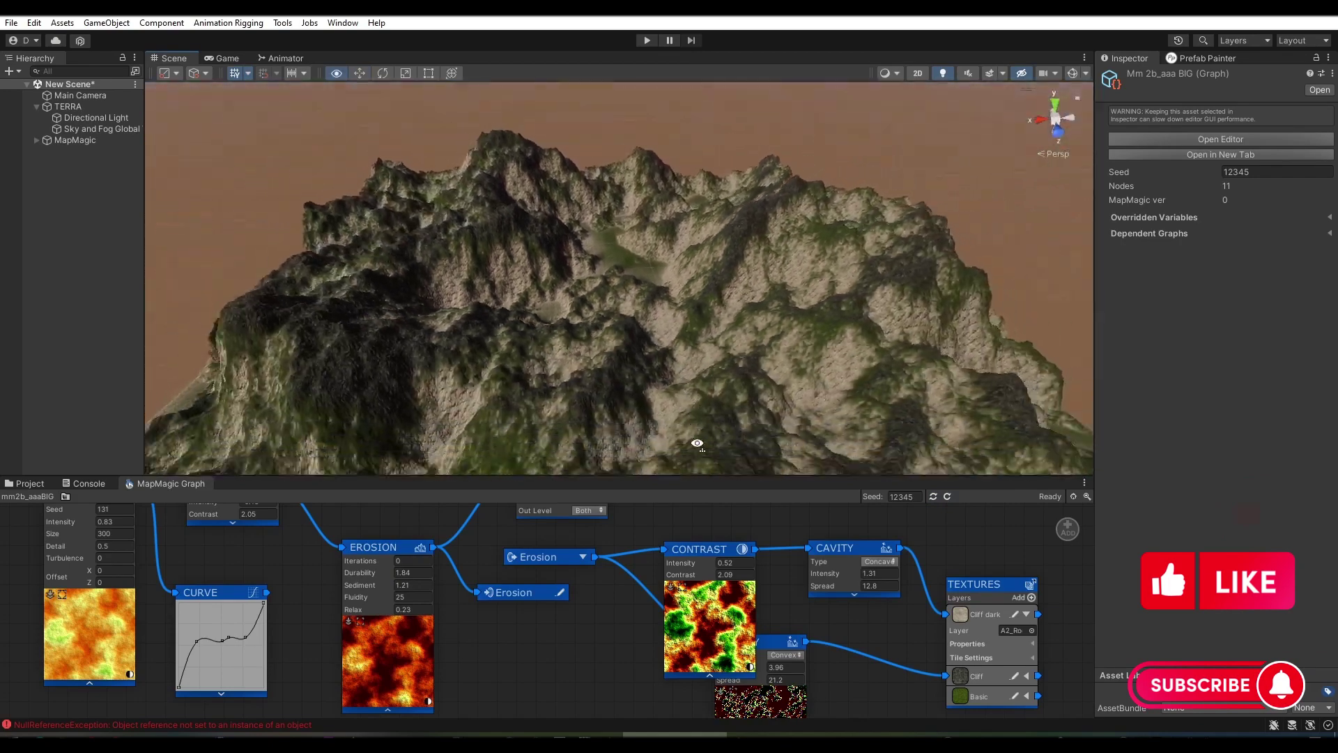